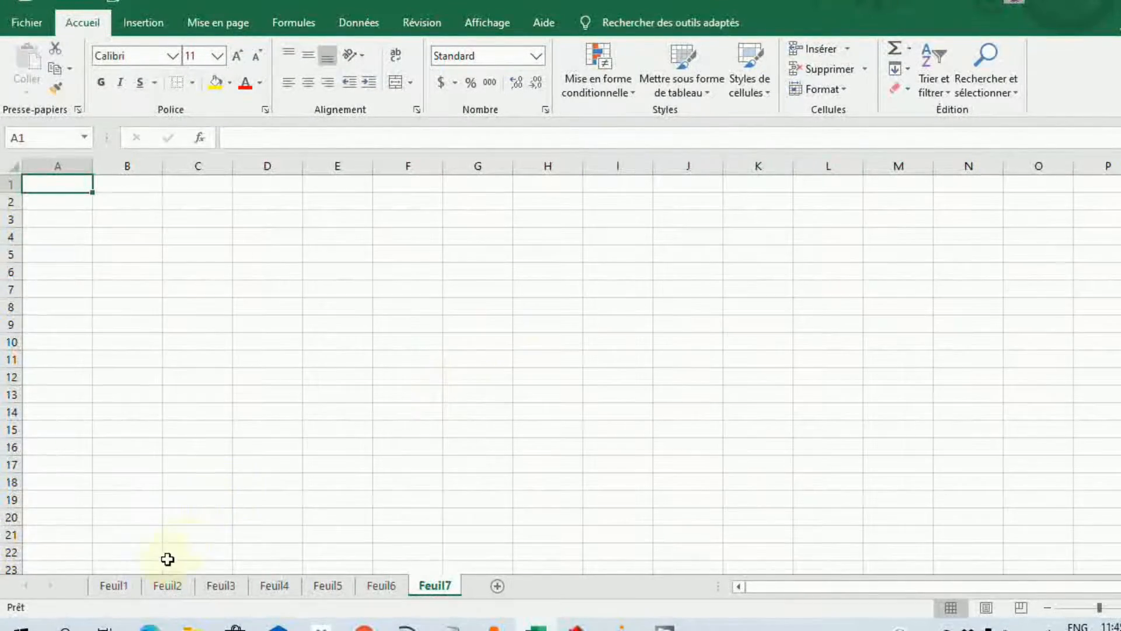
Read the three conditions for ANOVA on Feuil1: independence, normality and homogeneity of variances.
left_click(114, 588)
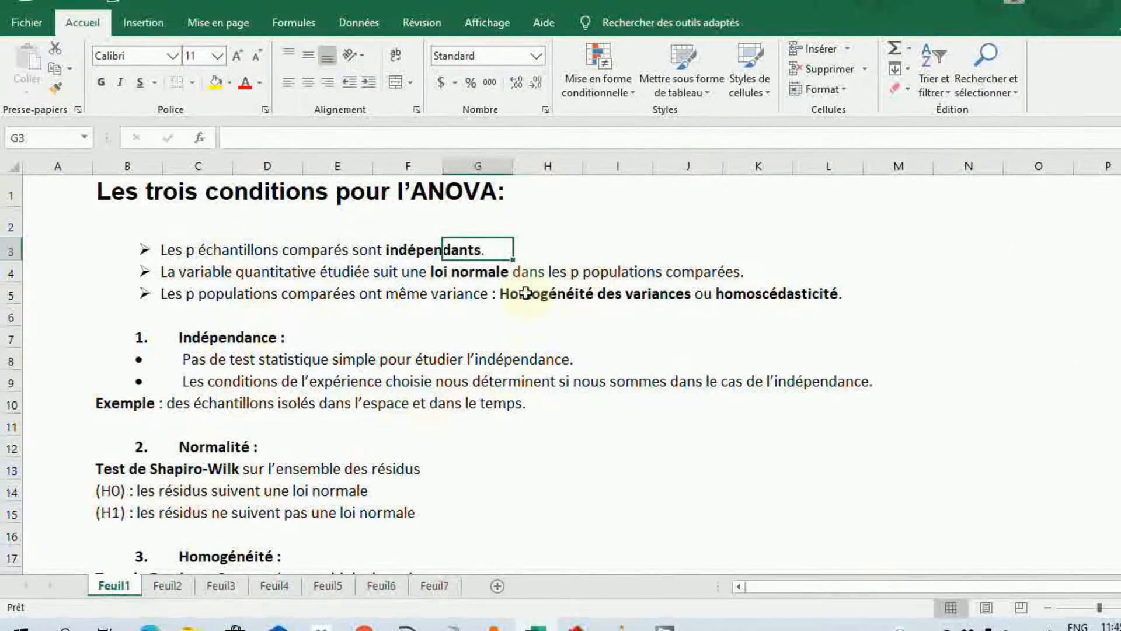
left_click(300, 271)
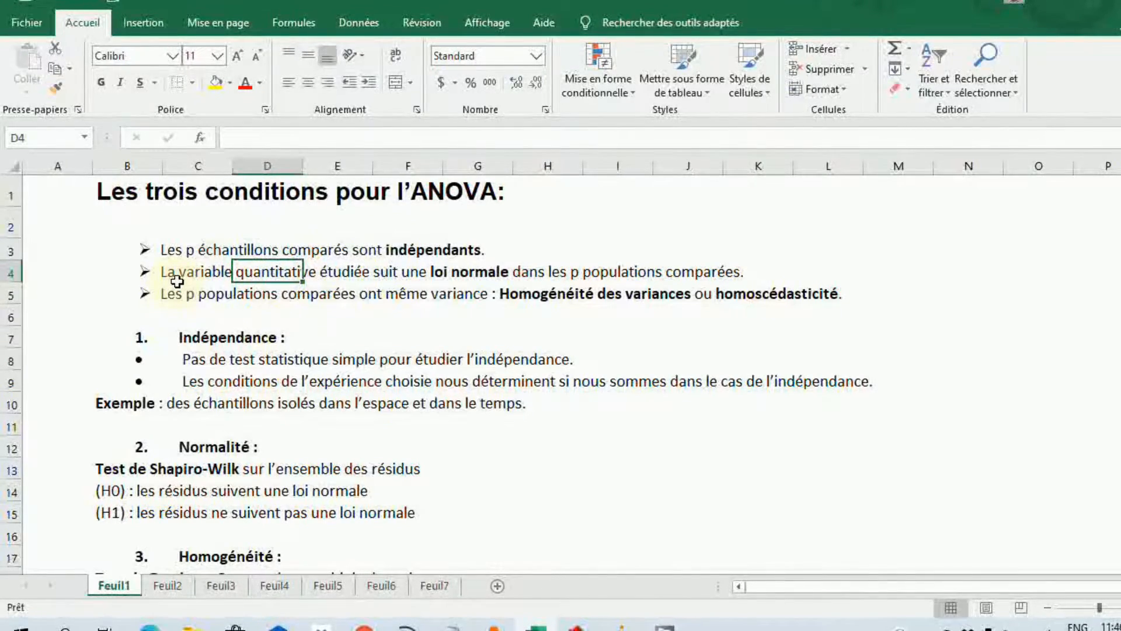
left_click(221, 280)
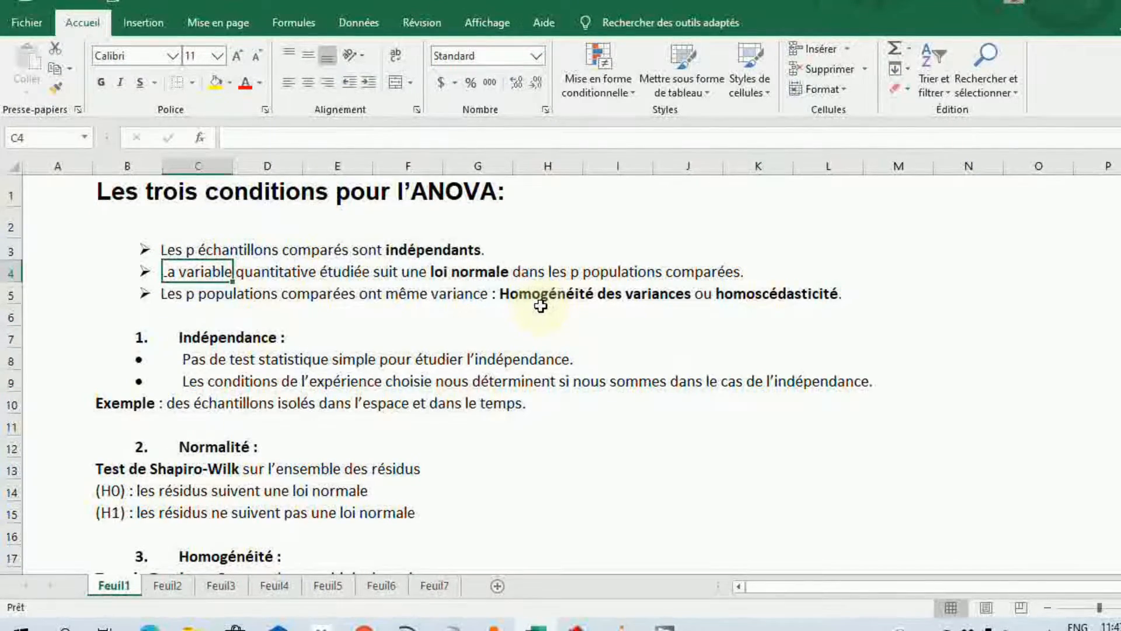
Examine the ANOVA table on Feuil2, covering the sums of squares, degrees of freedom and F formulas.
left_click(170, 586)
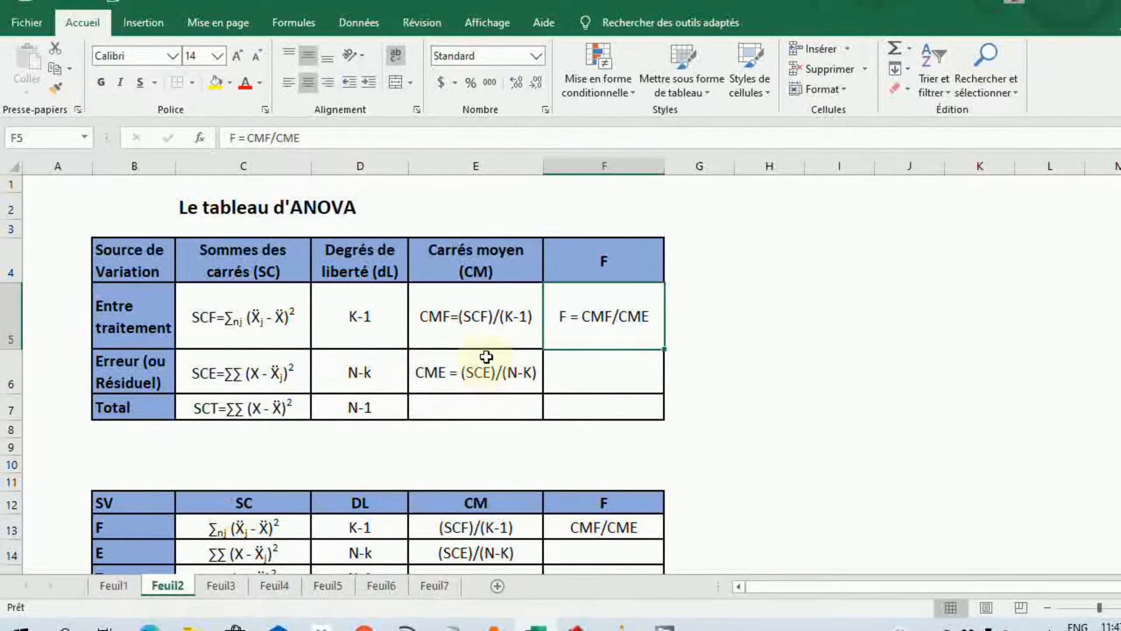
left_click(244, 316)
left_click(267, 403)
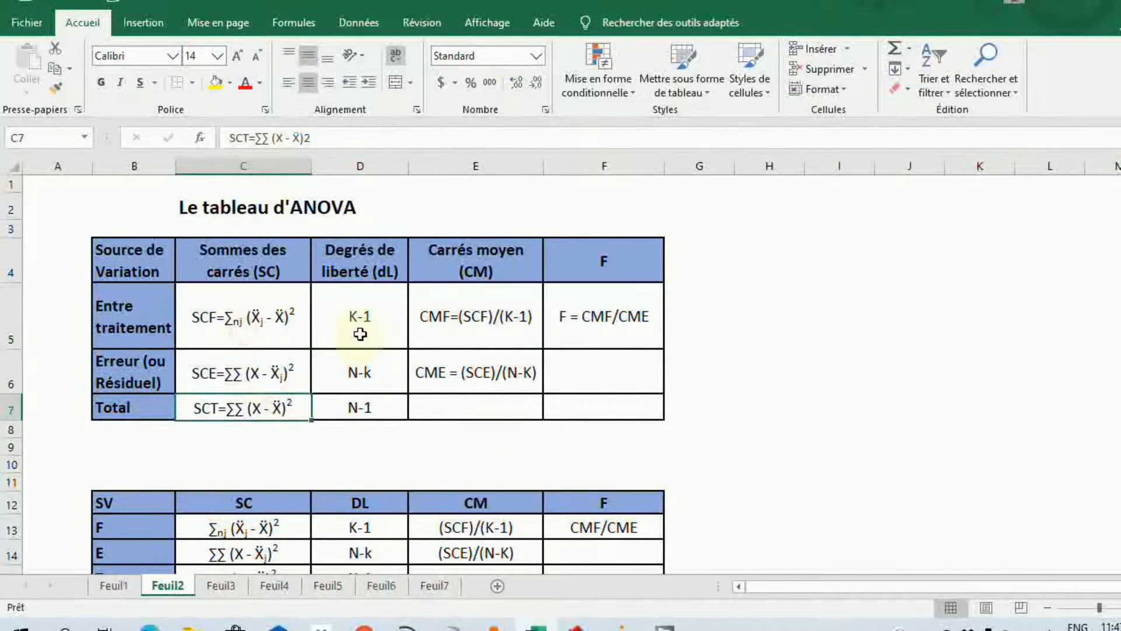
left_click(358, 330)
left_click(359, 376)
left_click(587, 330)
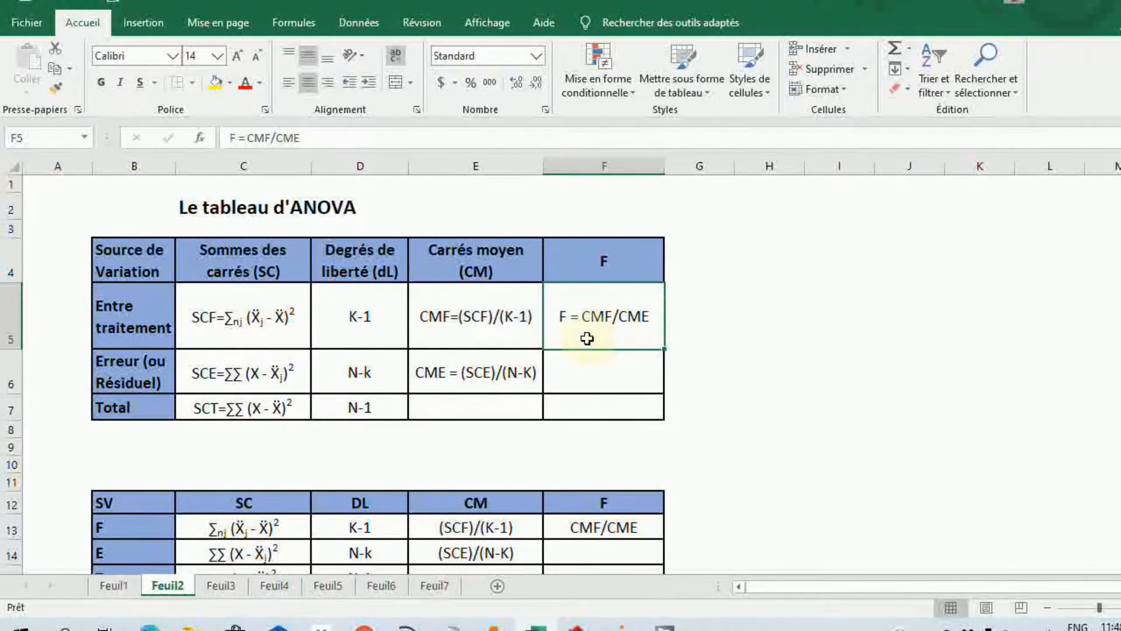
left_click(773, 300)
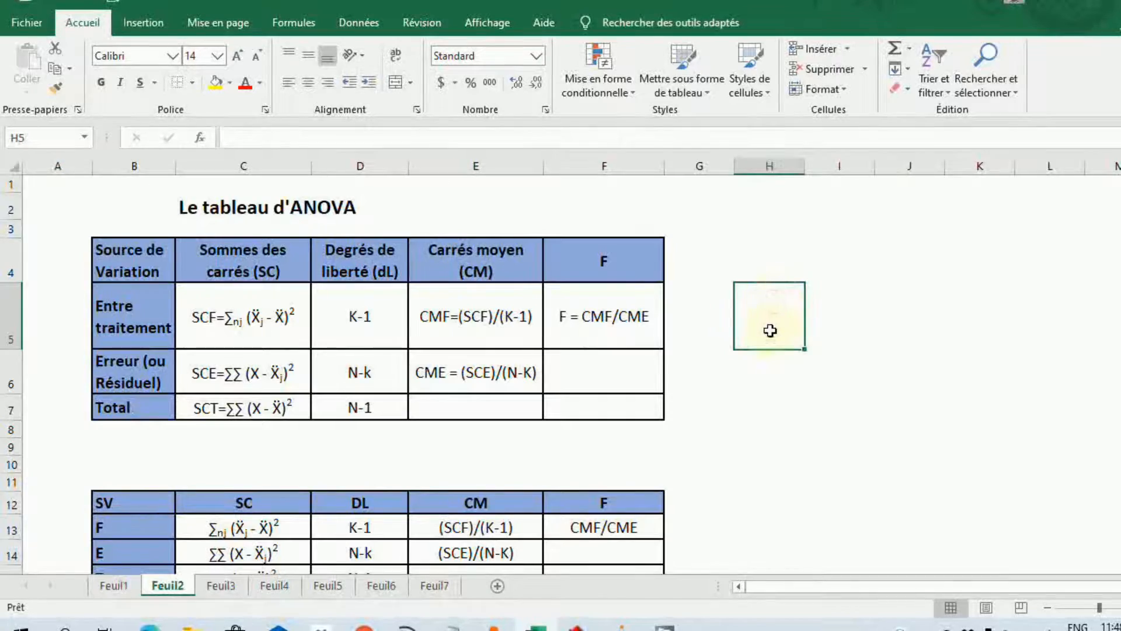
left_click(849, 319)
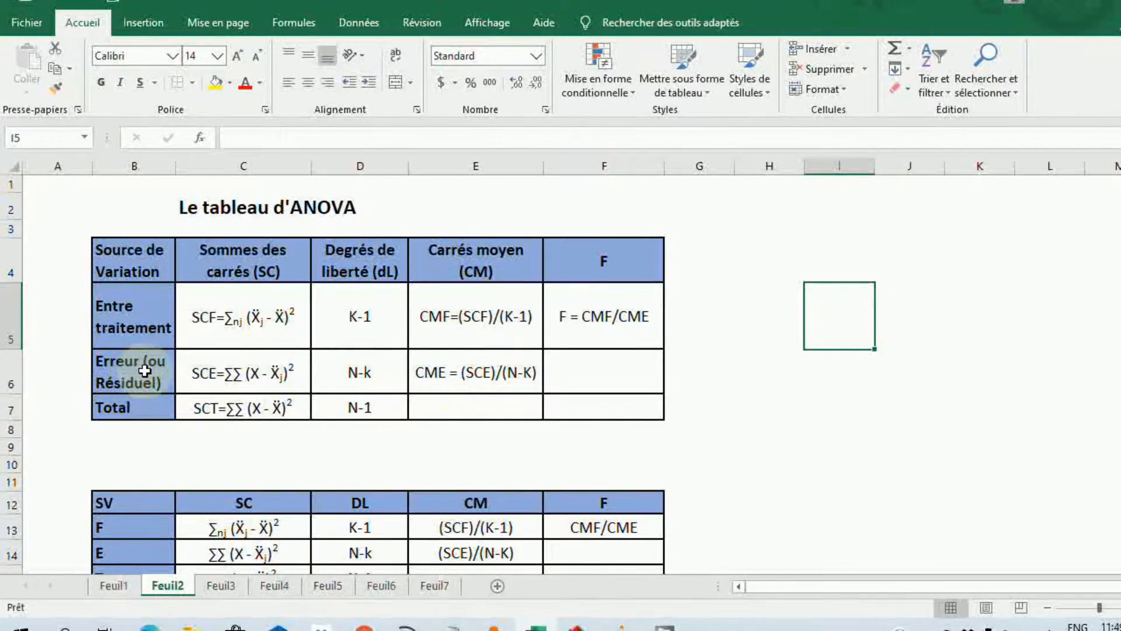
Examine how the mean squares CMF and CME in the ANOVA table combine into F.
left_click(455, 322)
left_click(446, 363)
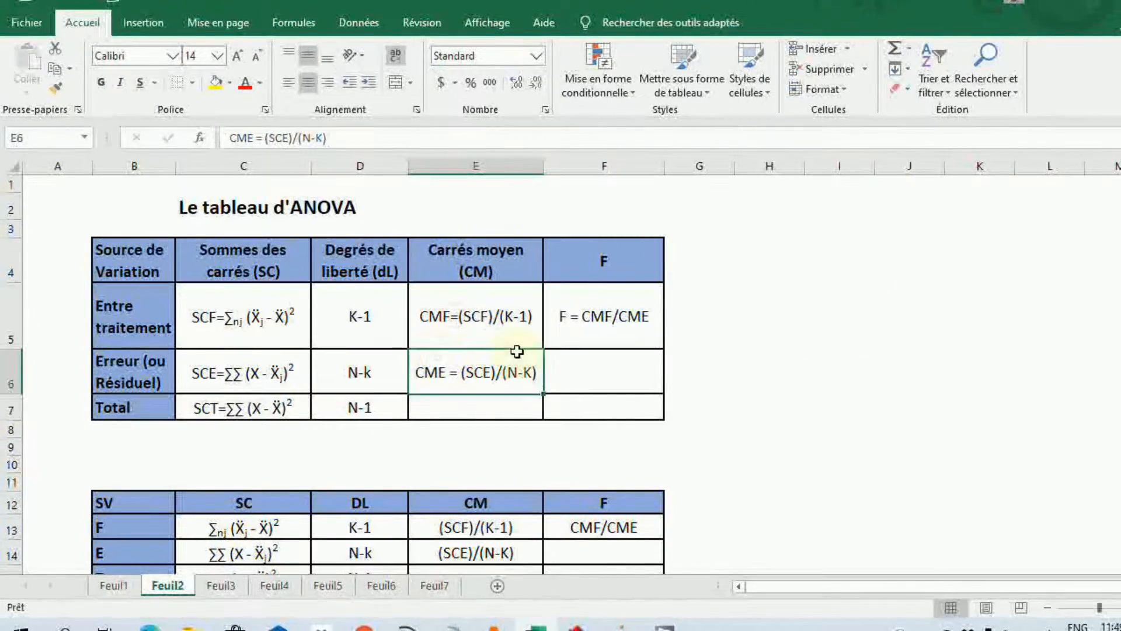
left_click(603, 327)
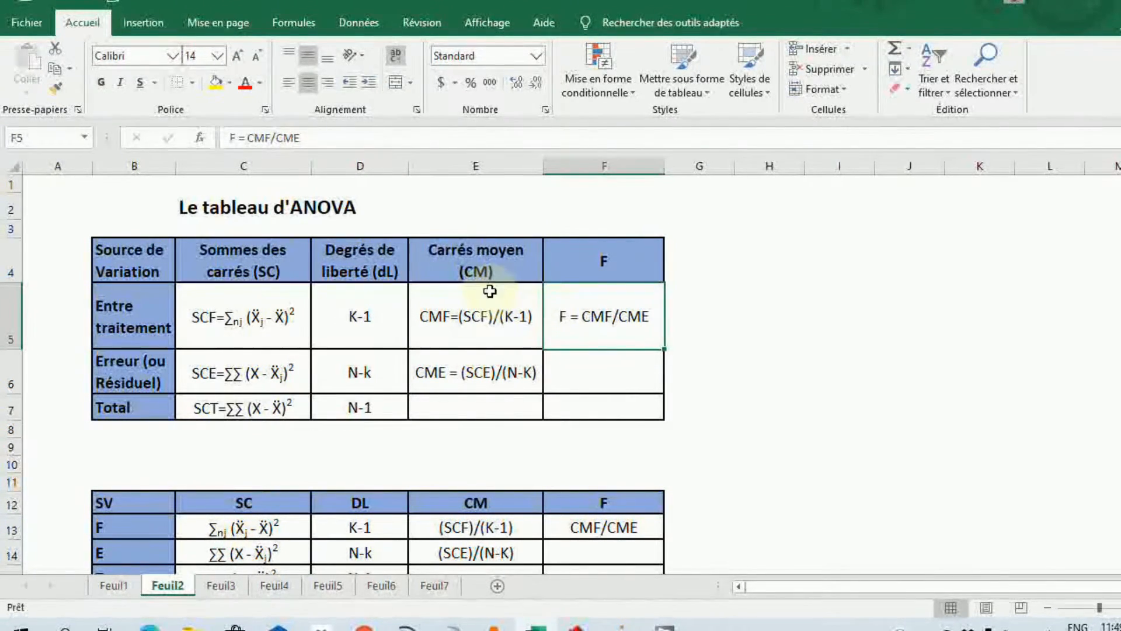
left_click(454, 330)
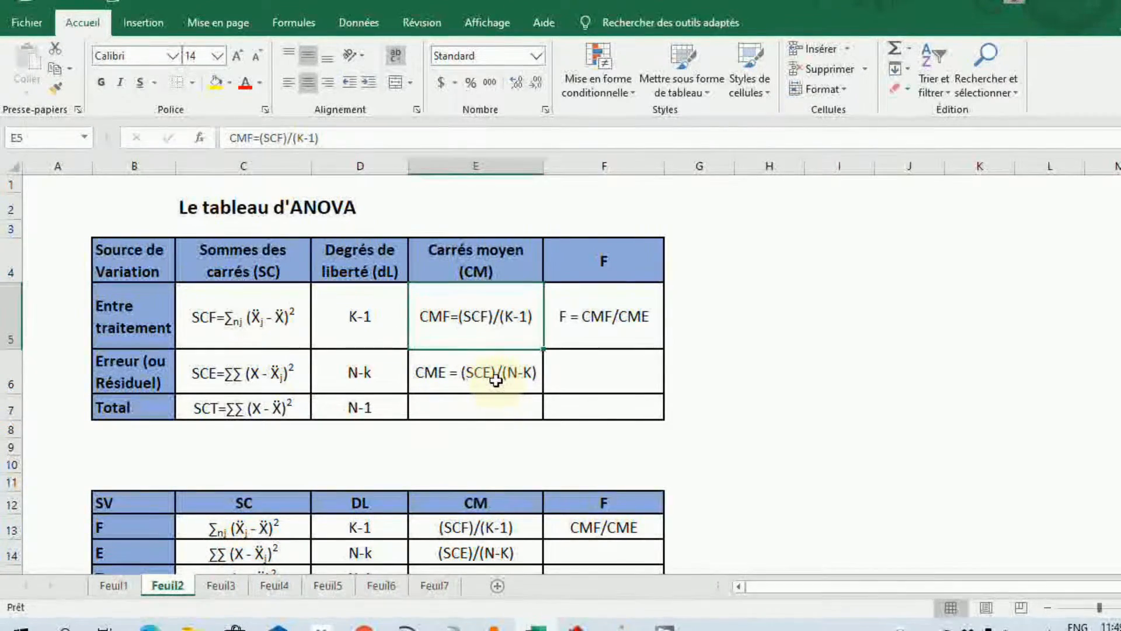
left_click(585, 330)
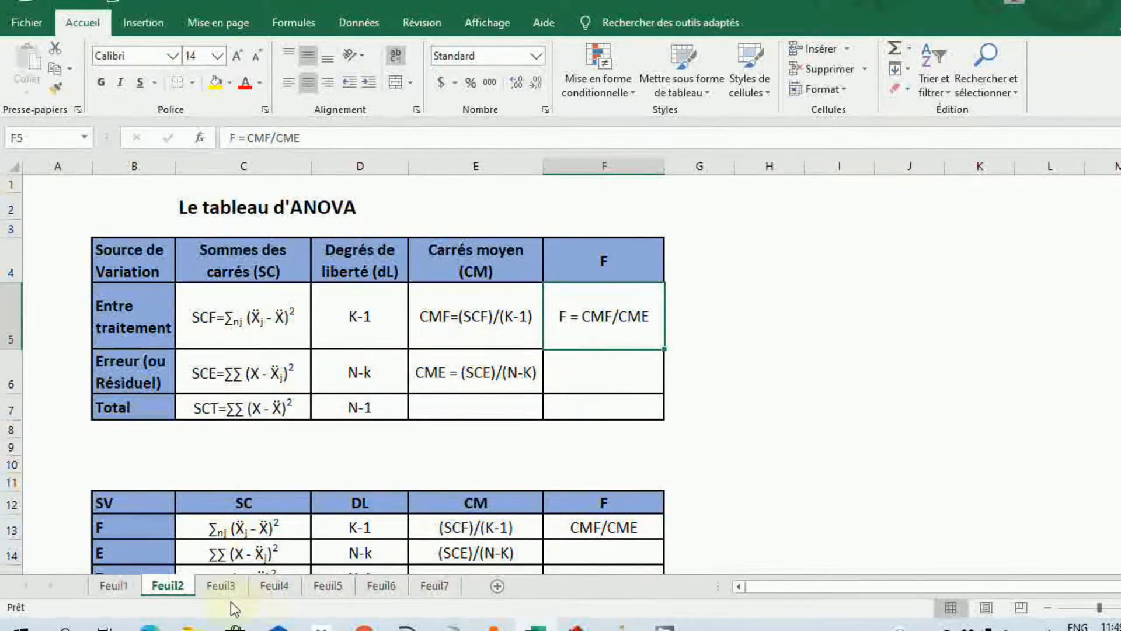
Read the decision rule on Feuil3 and the weight-loss exercise with its data table on Feuil4.
left_click(222, 586)
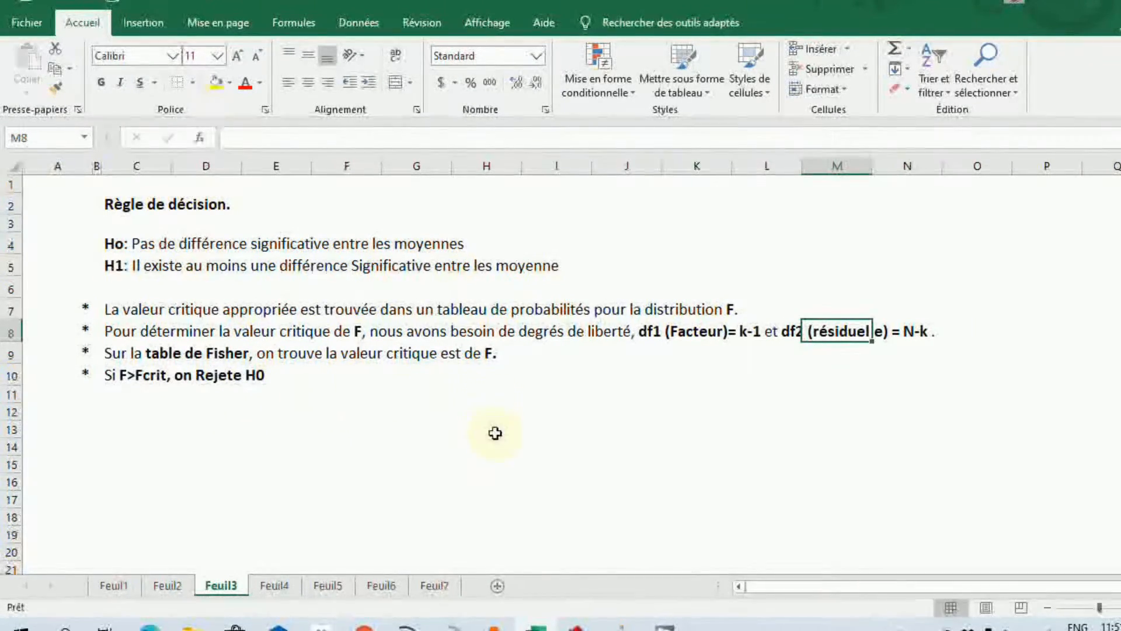
left_click(283, 588)
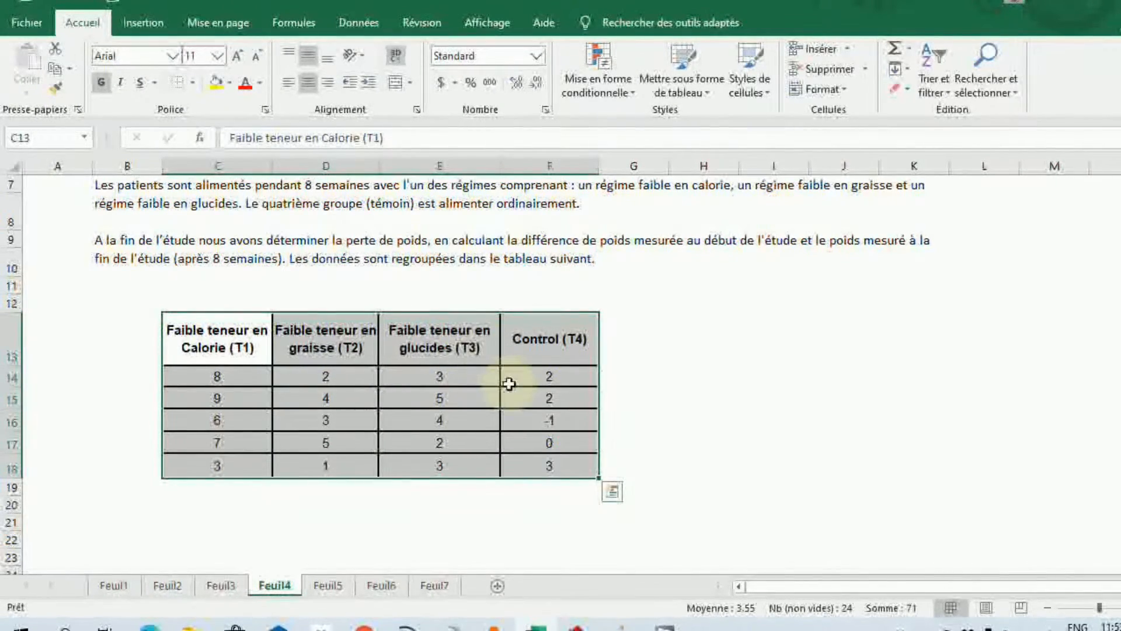
Compare the list of quantities to calculate on Feuil5 with the headings and formulas of the ANOVA table on Feuil2.
left_click(327, 586)
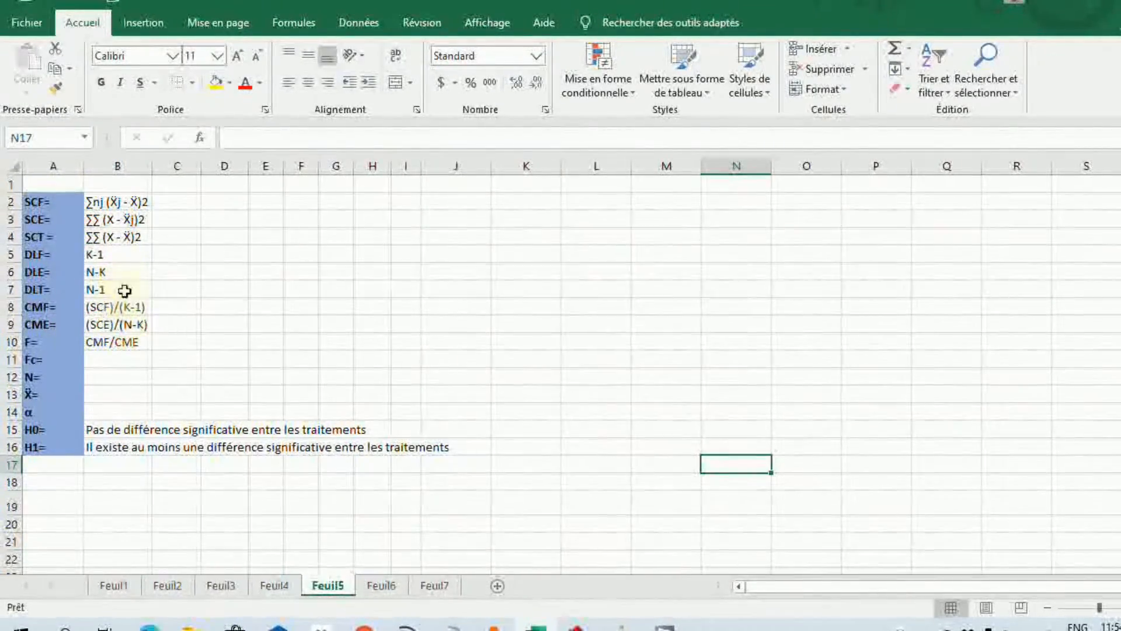
left_click(163, 585)
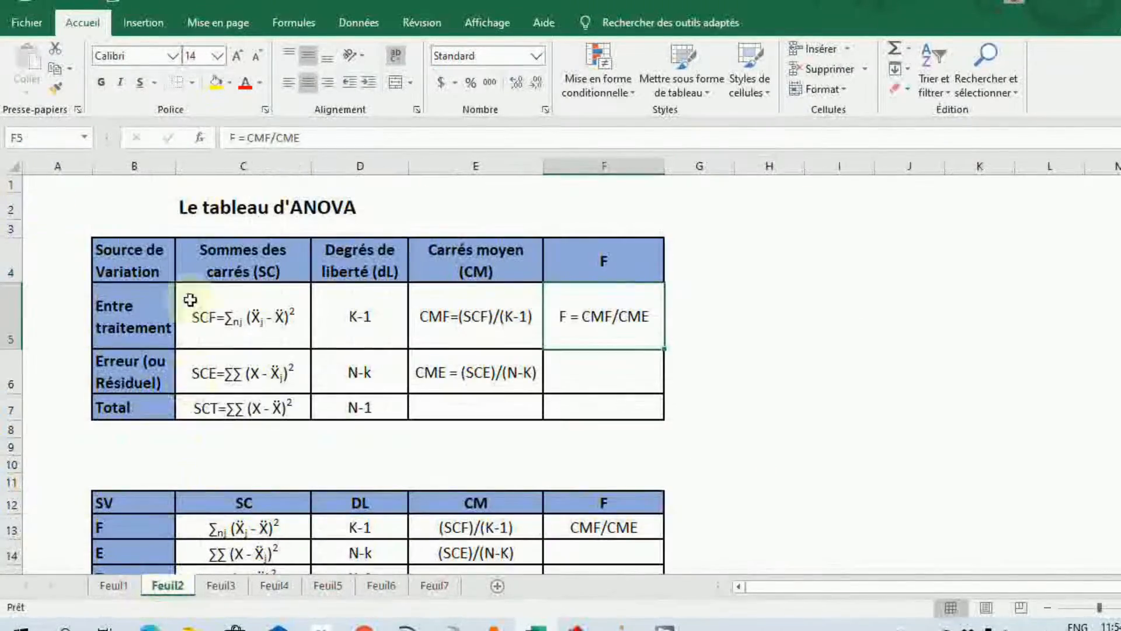
left_click(150, 248)
left_click(387, 269)
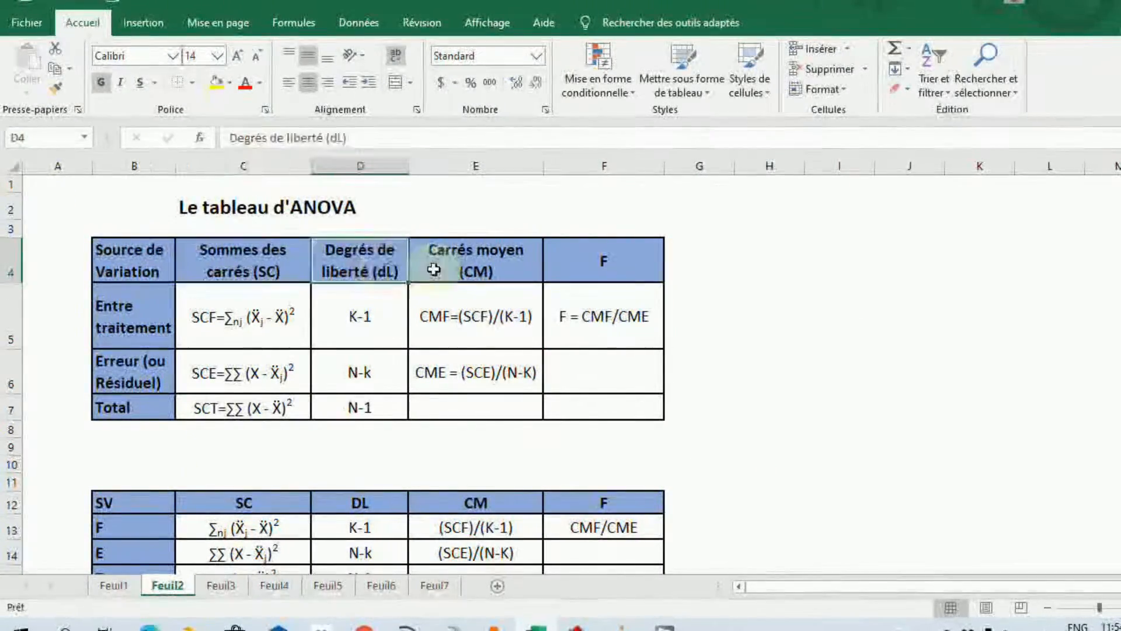
left_click_drag(222, 322, 576, 406)
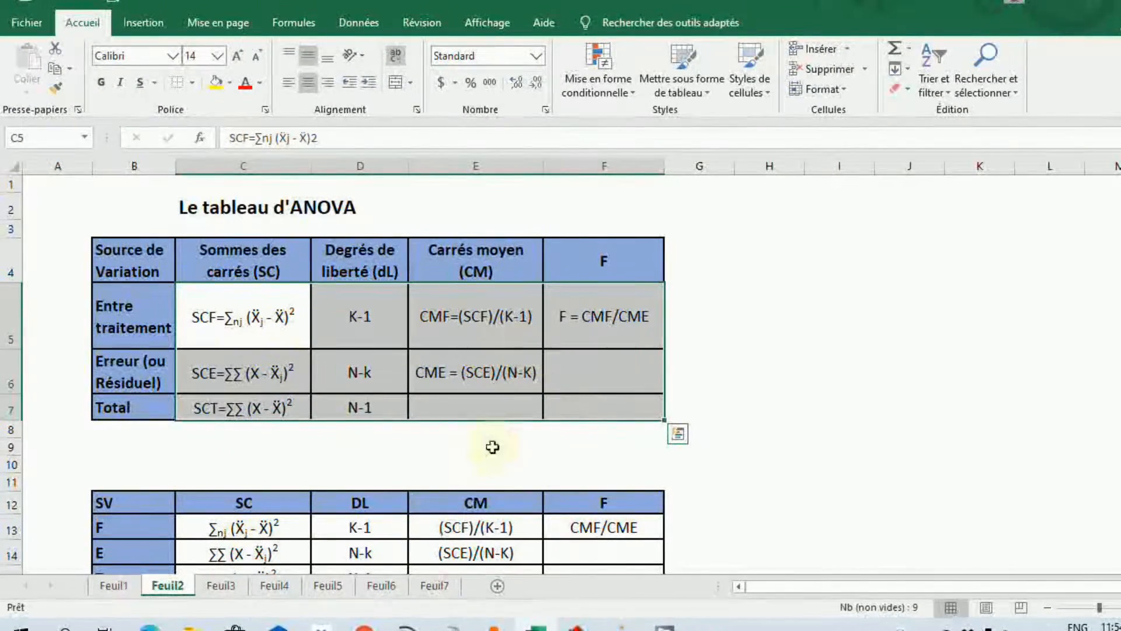
On Feuil5, enter the significance level α as 0.05 in cell B14.
left_click(327, 586)
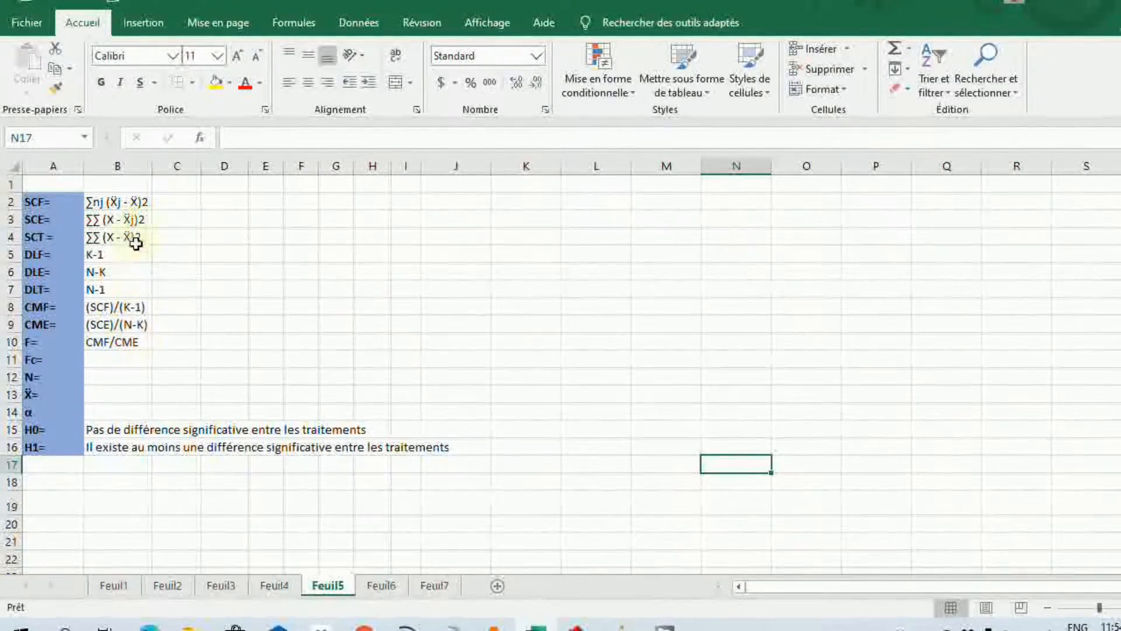
left_click(32, 360)
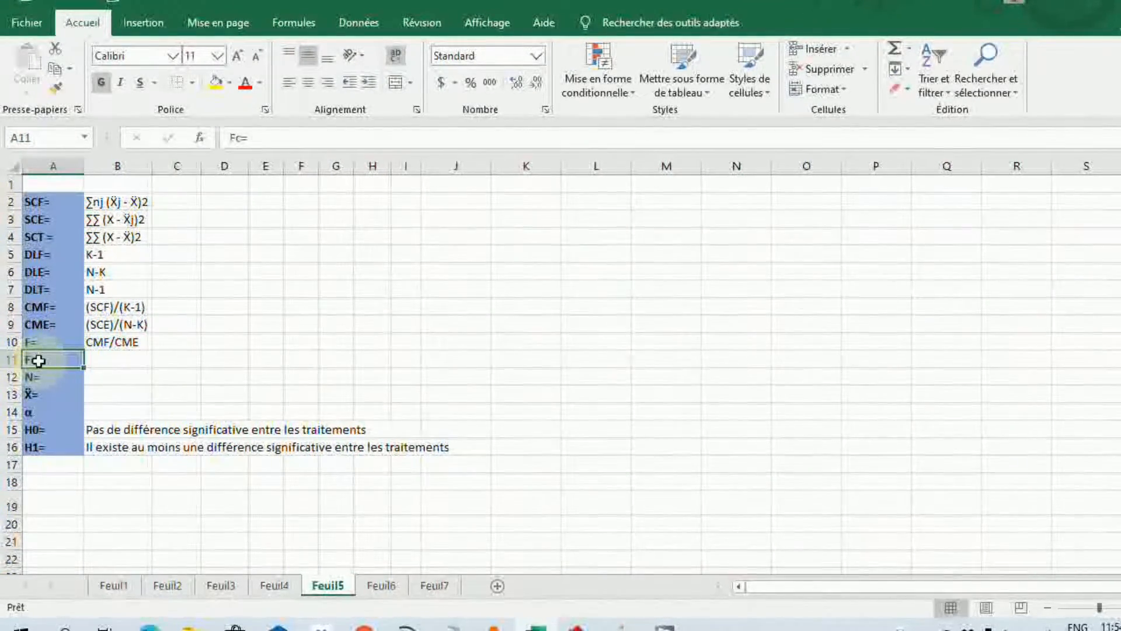
left_click(120, 392)
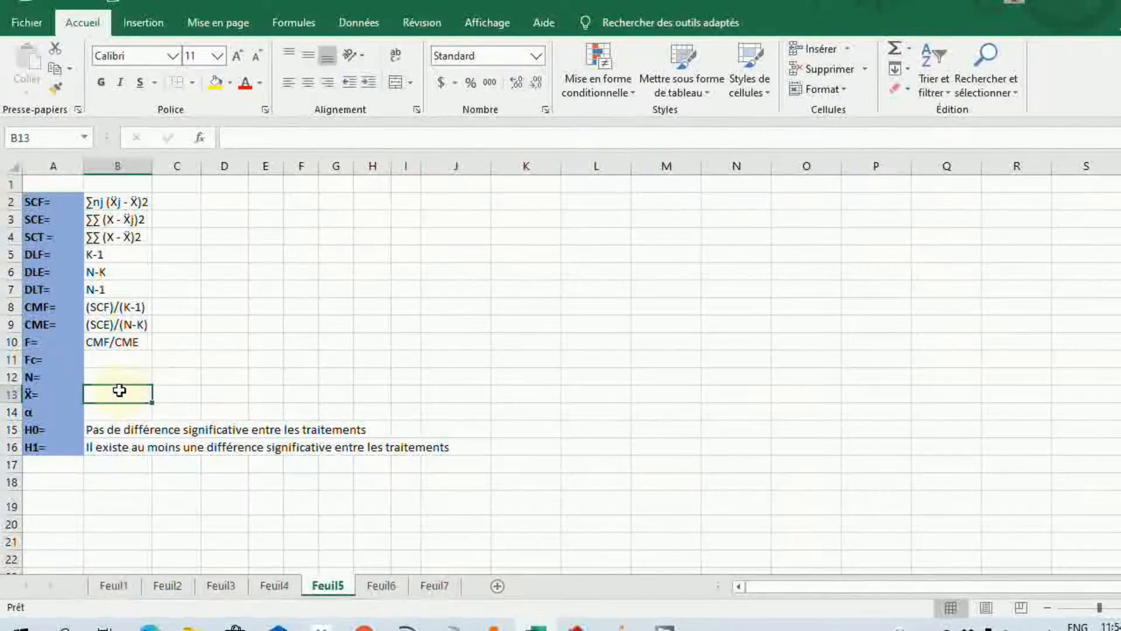
left_click(39, 378)
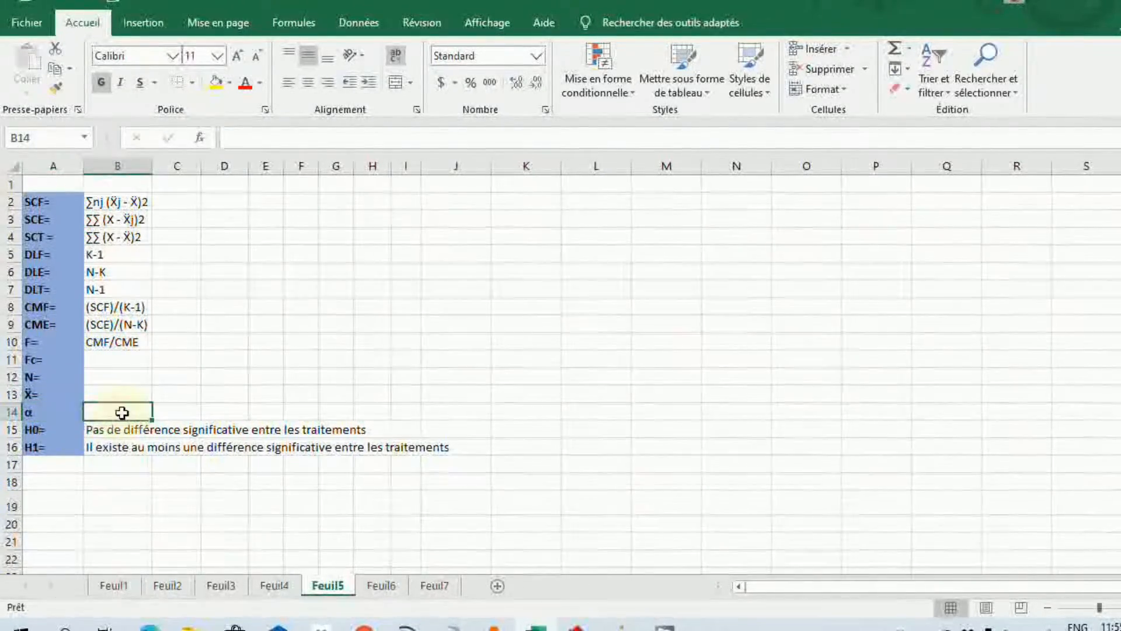
type("0")
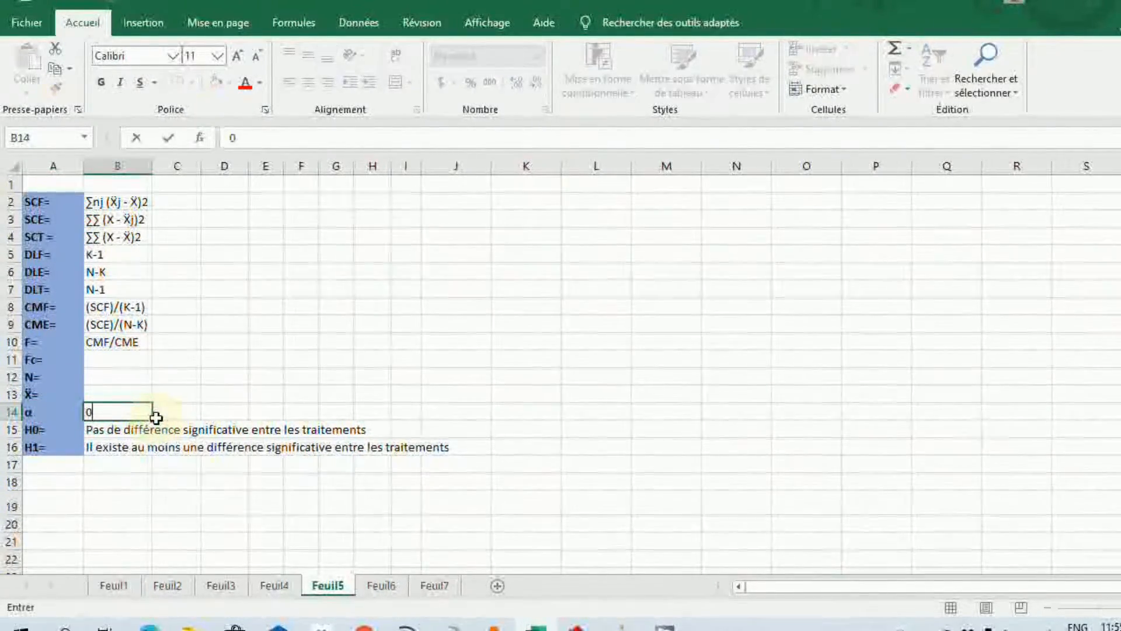
type(".05")
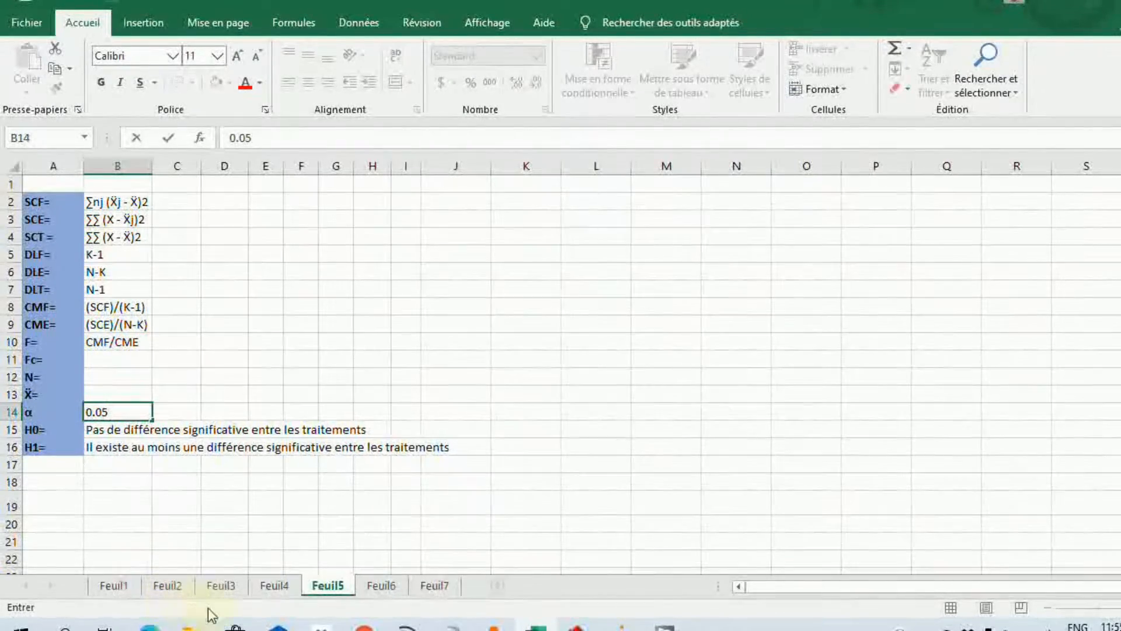
Copy the diet data table C13:F18 from Feuil4 and paste it into Feuil5 starting at cell C19.
left_click(272, 586)
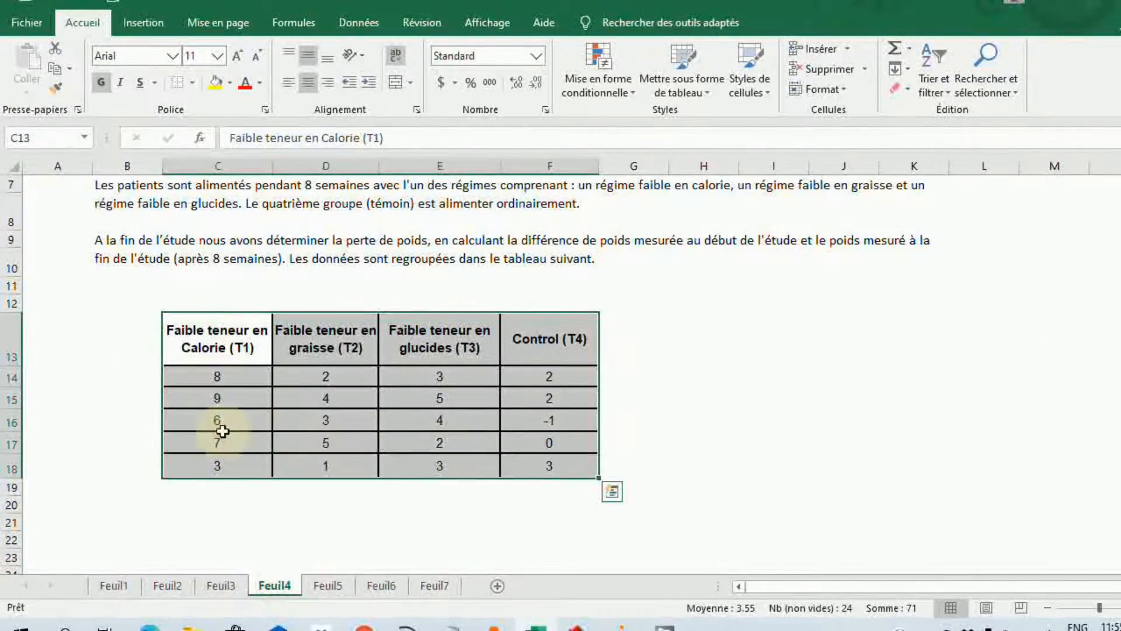
left_click(217, 465)
left_click_drag(199, 327, 530, 461)
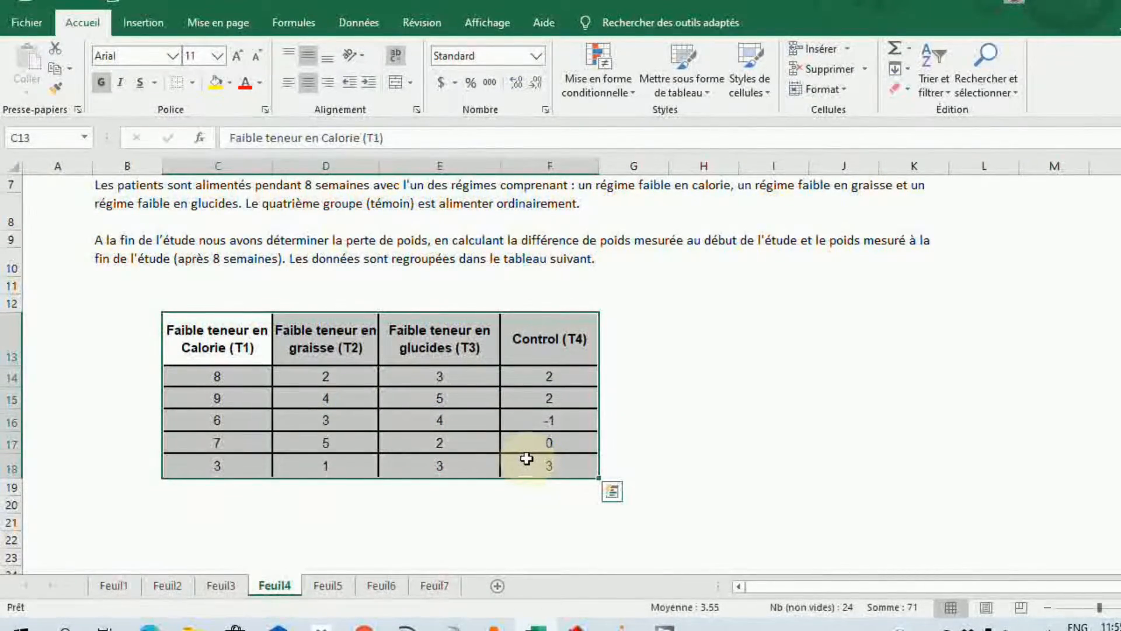
key("ctrl+c")
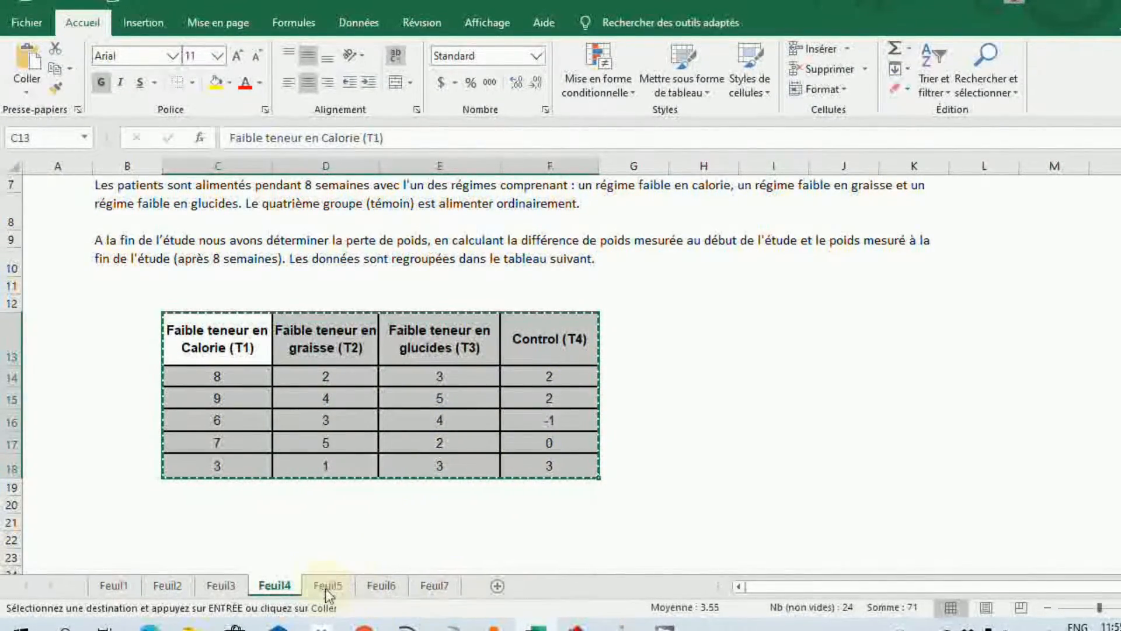
left_click(327, 587)
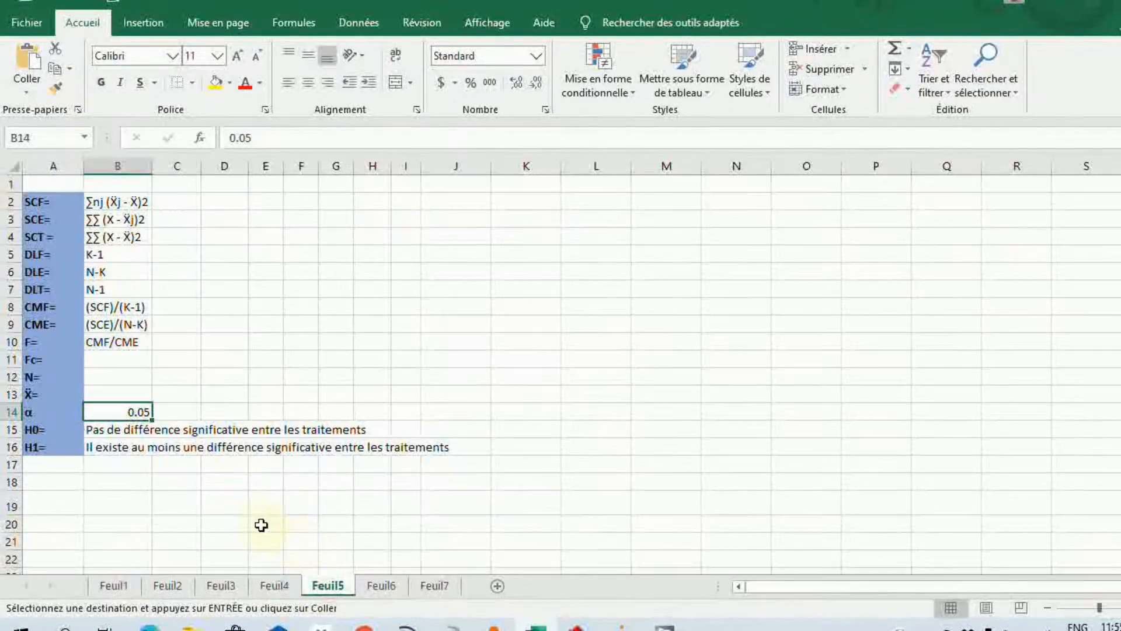
left_click(177, 503)
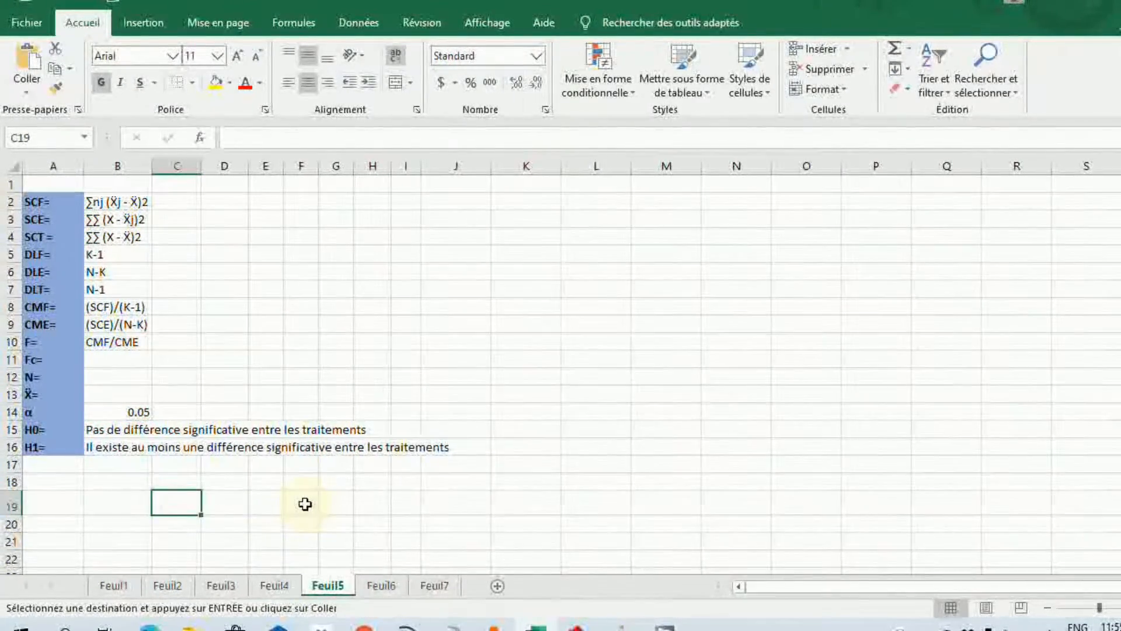
key("ctrl+v")
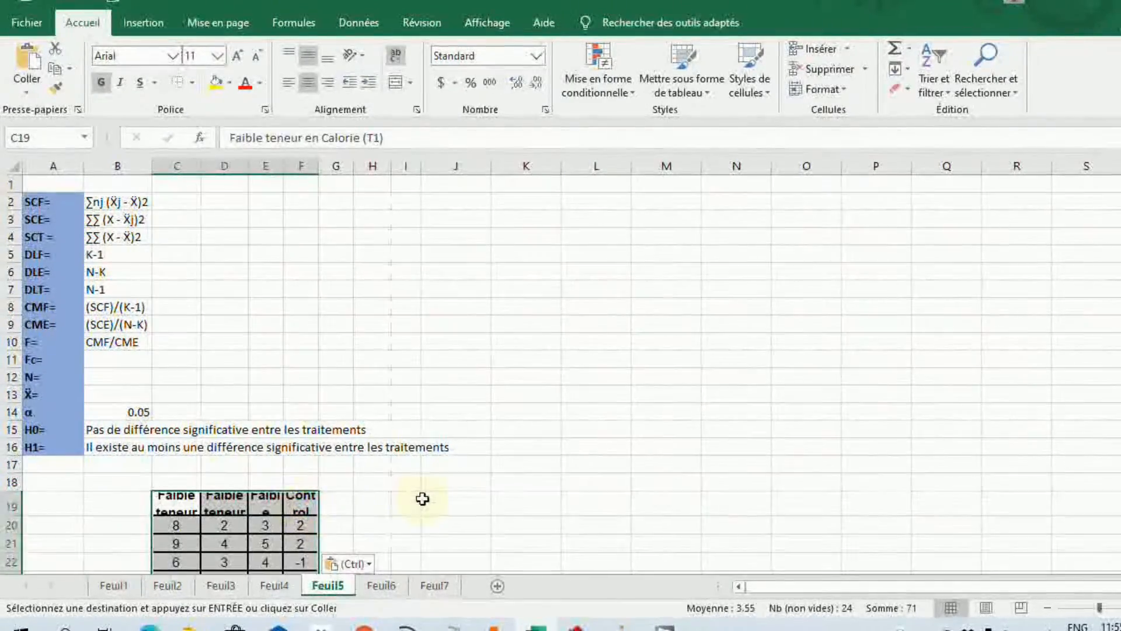
scroll(423, 499, "down", 1)
scroll(423, 499, "down", 2)
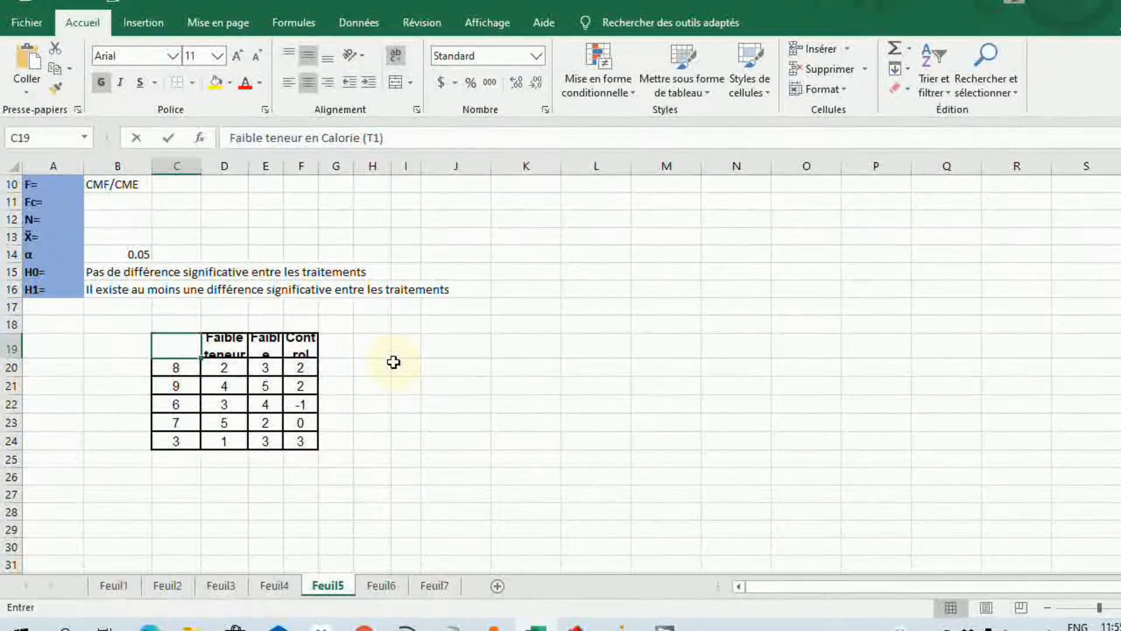
Shorten the pasted table's headers to T1, T2, T3 and T4 and remove the table's borders.
type("T1")
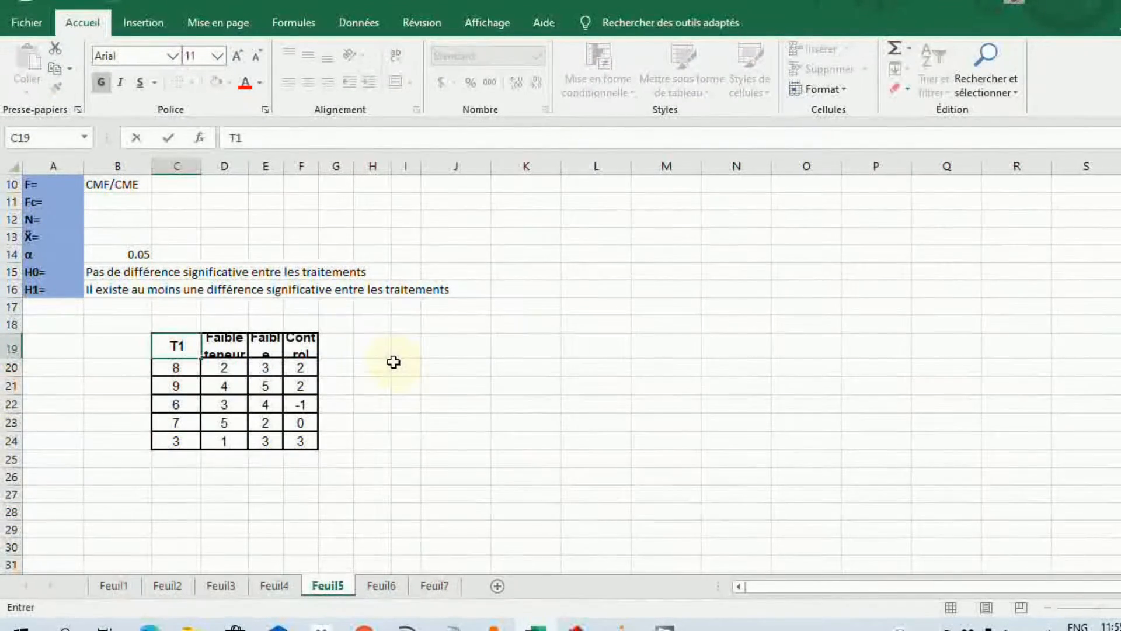
left_click_drag(202, 358, 320, 359)
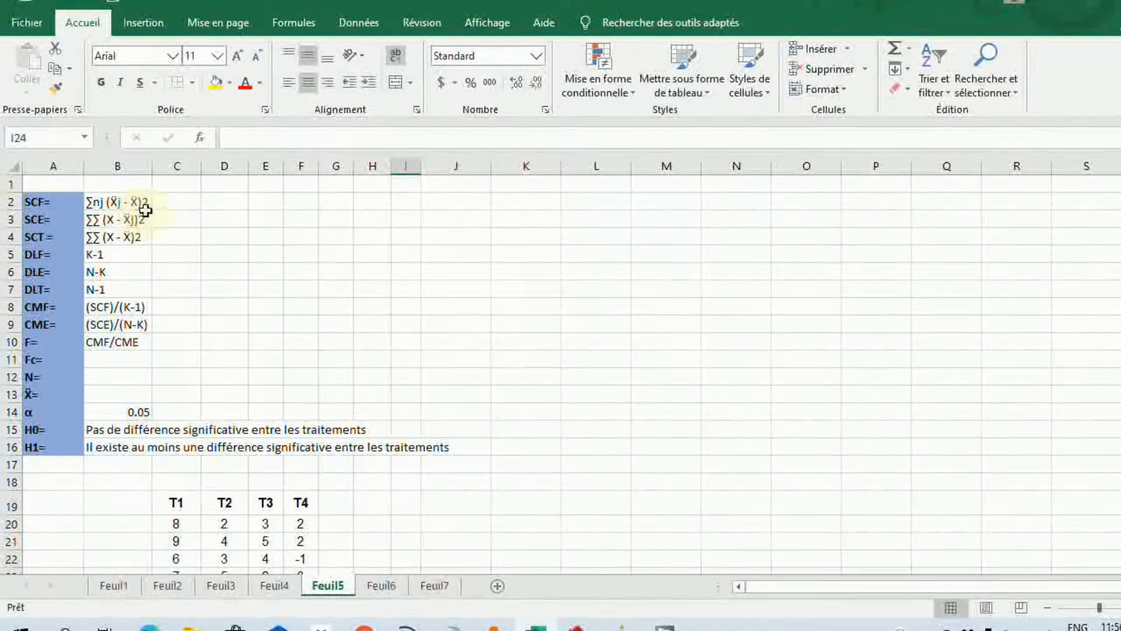
Below the data table, enter the row label nj in cell B26.
left_click(97, 207)
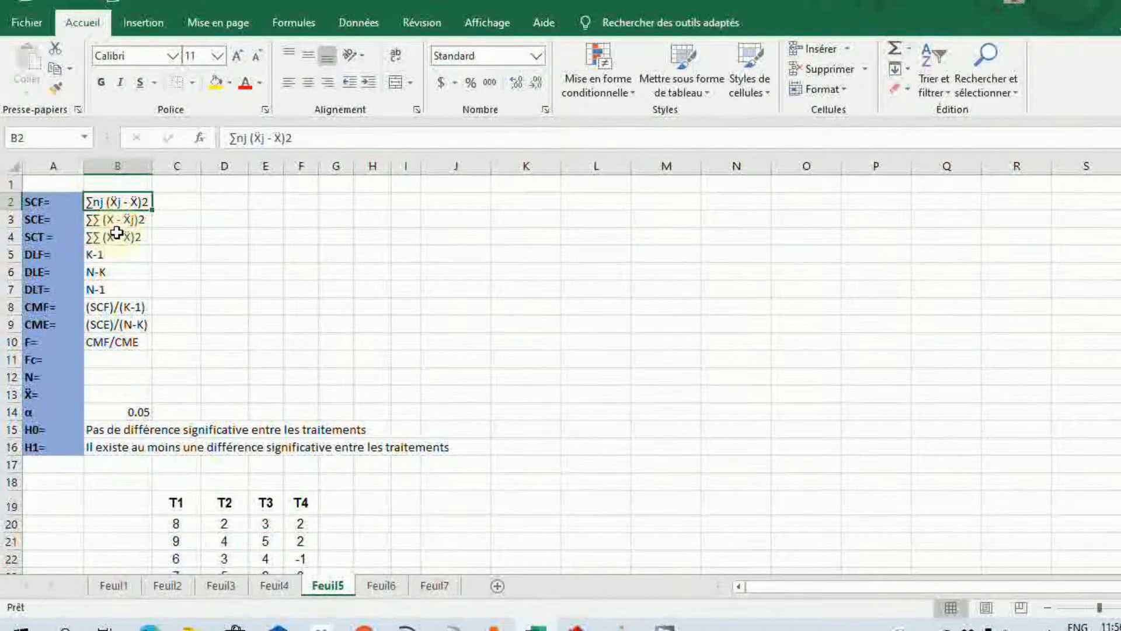
scroll(176, 344, "down", 4)
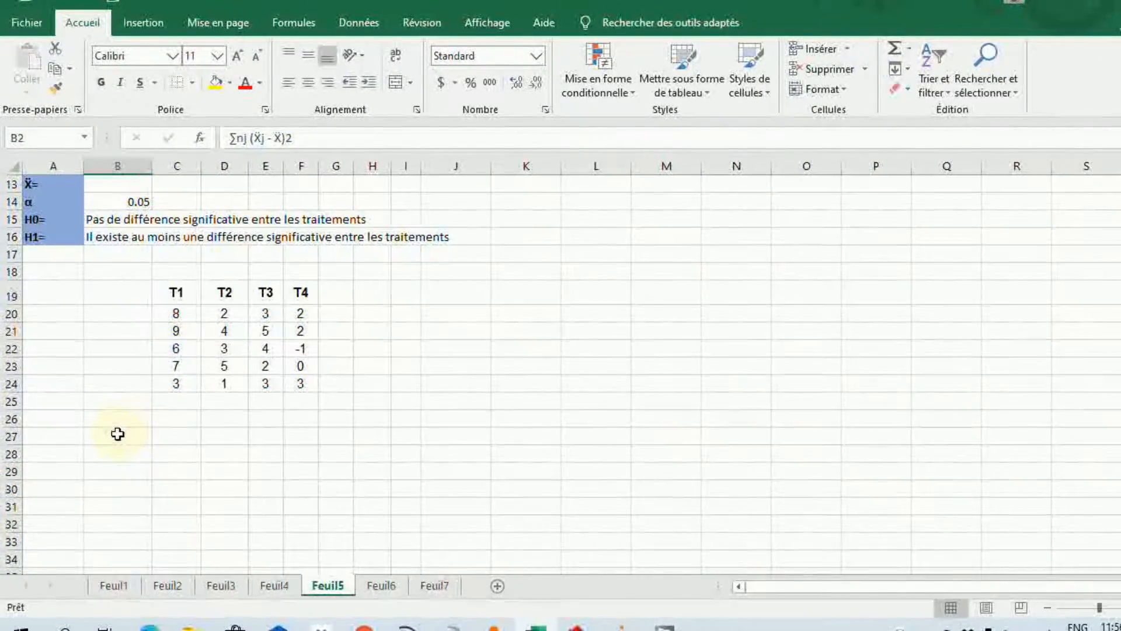
left_click(117, 415)
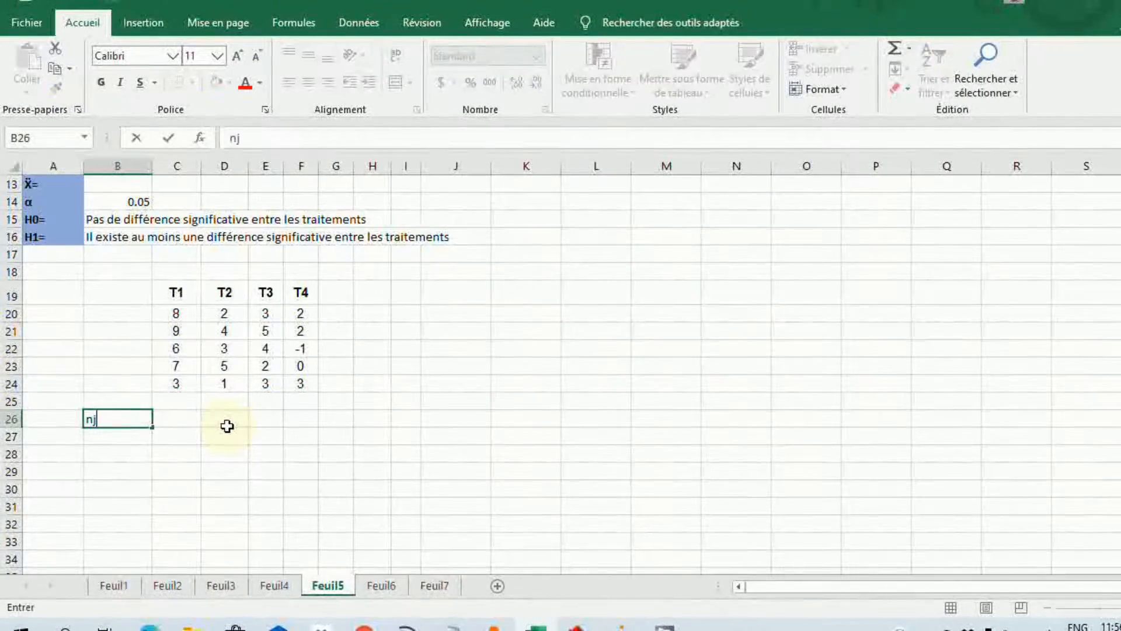
In cell C26, count the T1 observations with the formula =NBVAL(C20:C24).
left_click(186, 422)
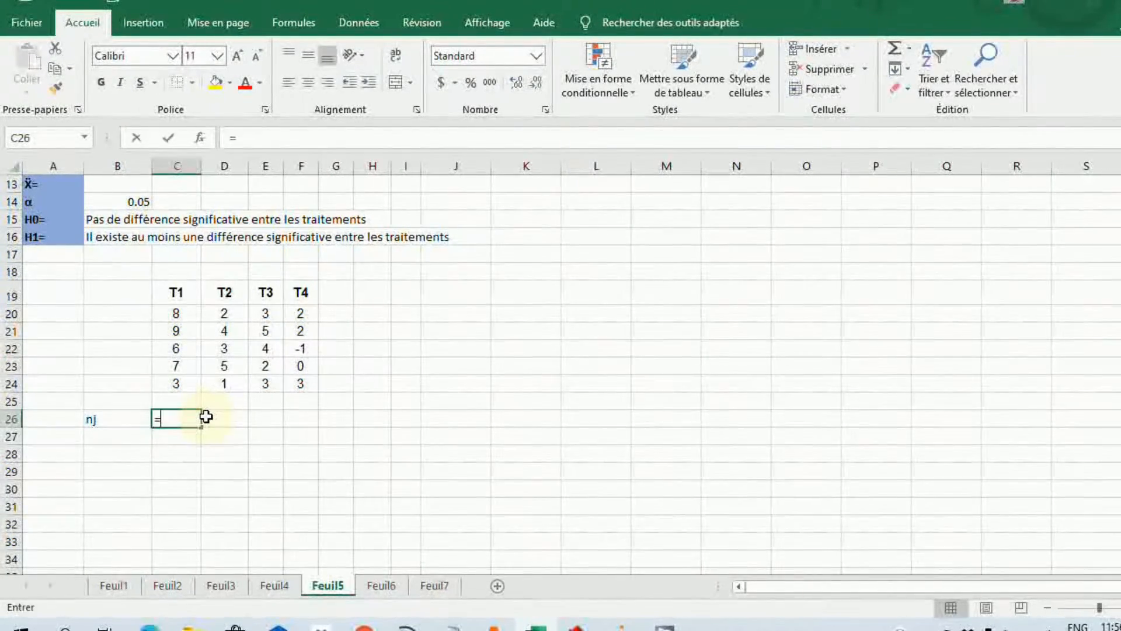
type("n")
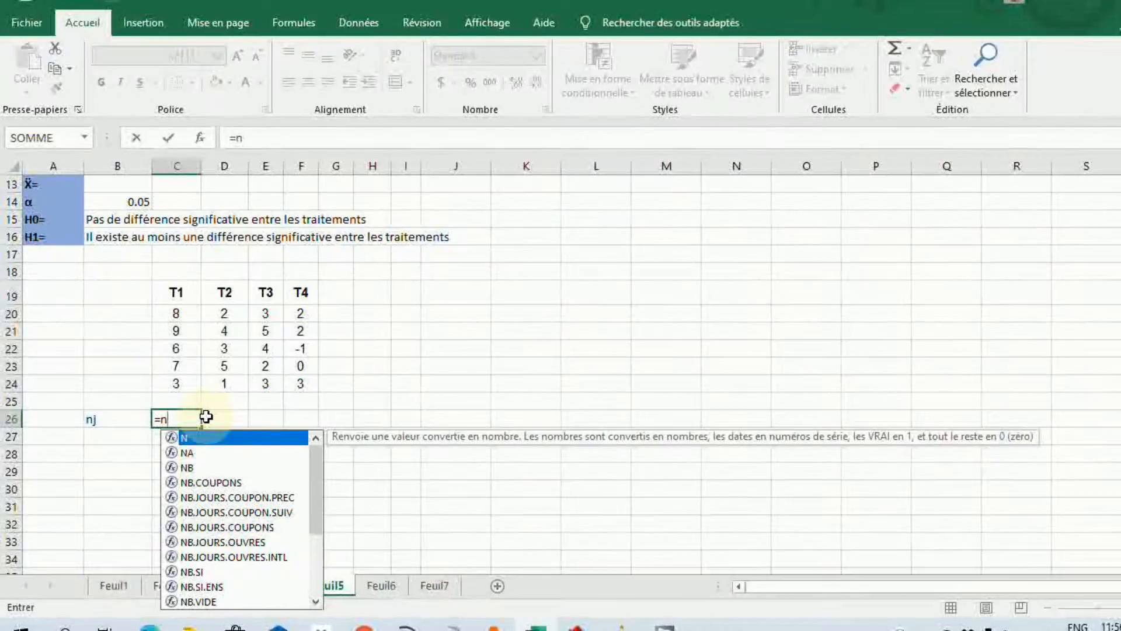
type("b")
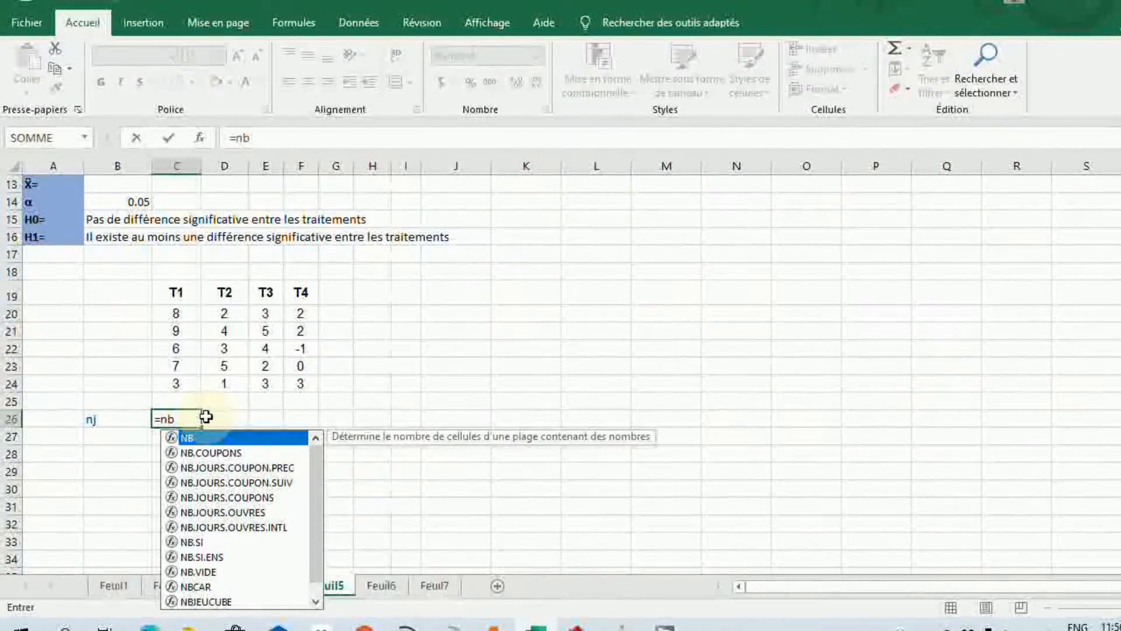
type("v")
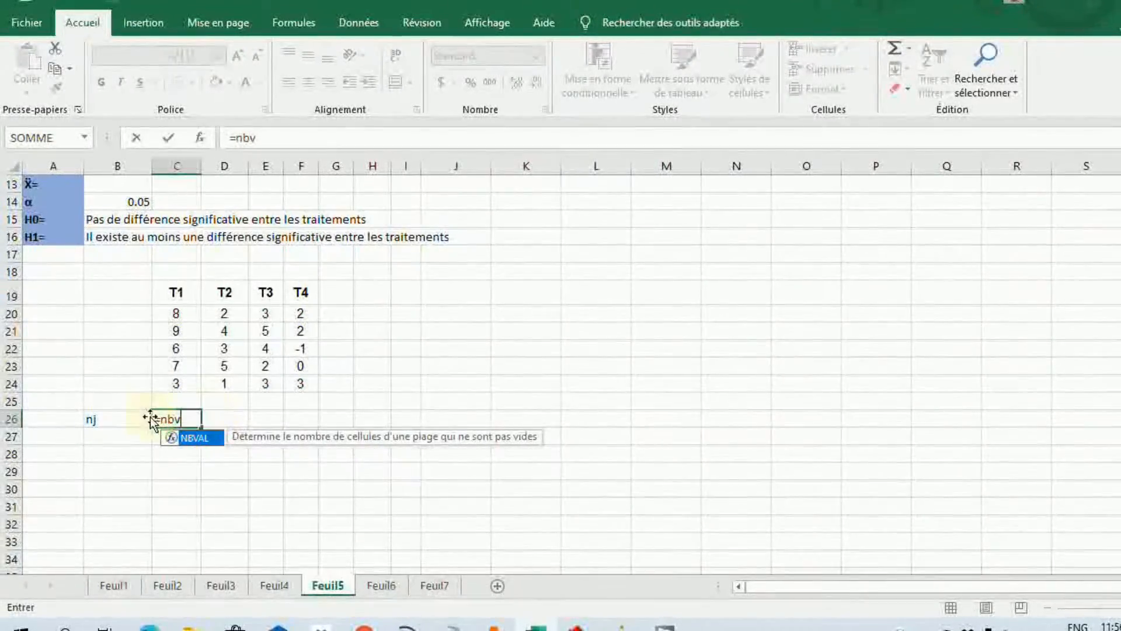
double_click(196, 442)
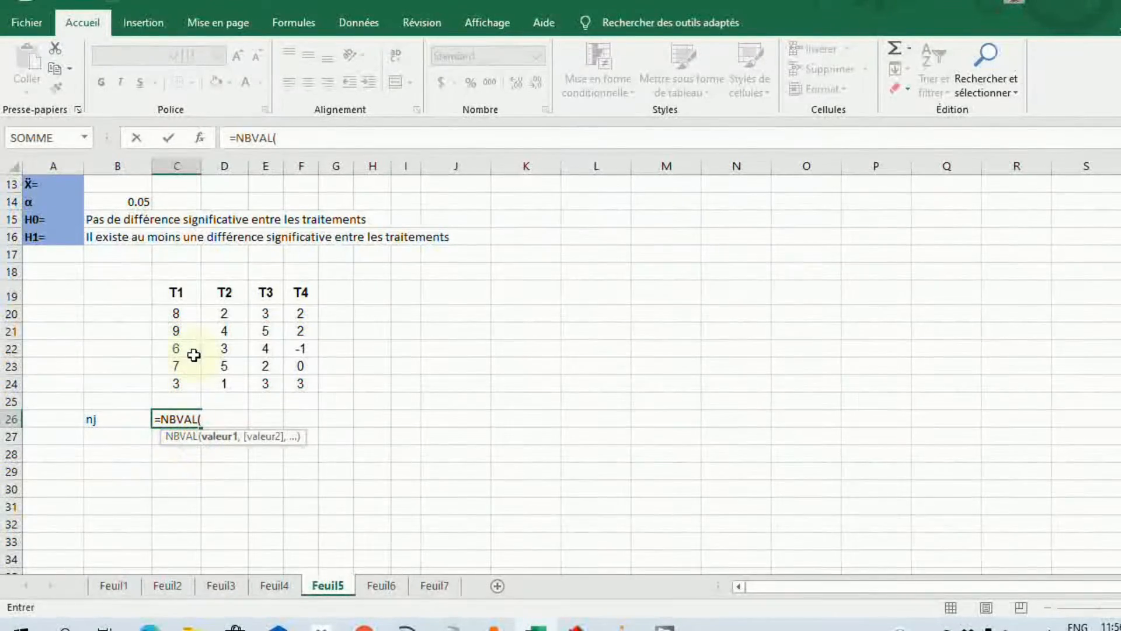
left_click_drag(178, 317, 180, 385)
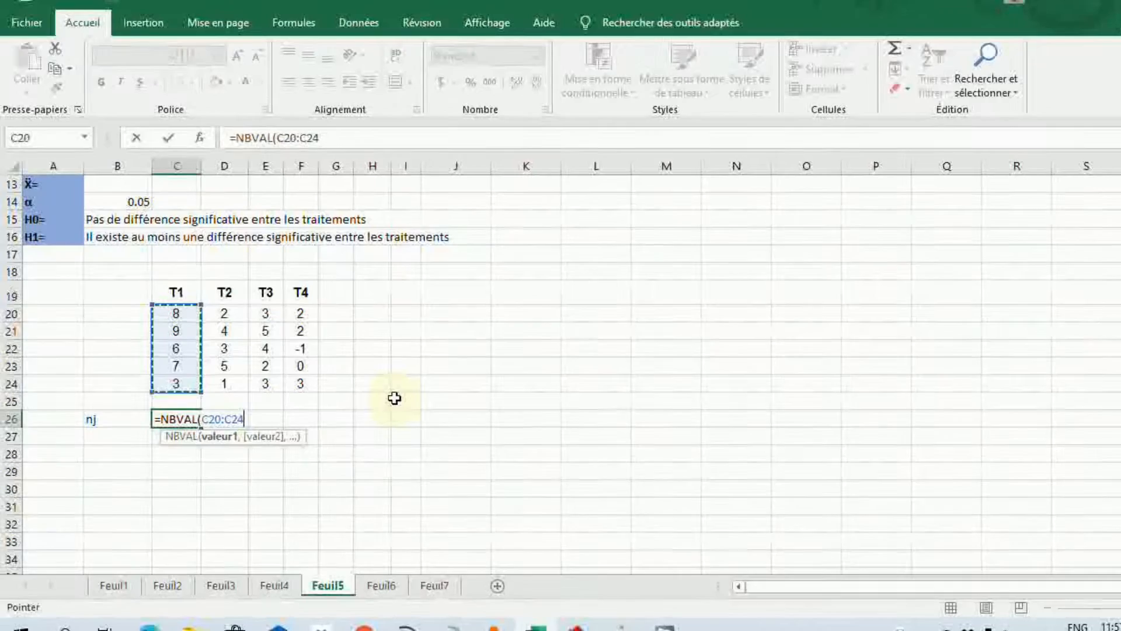
key("Return")
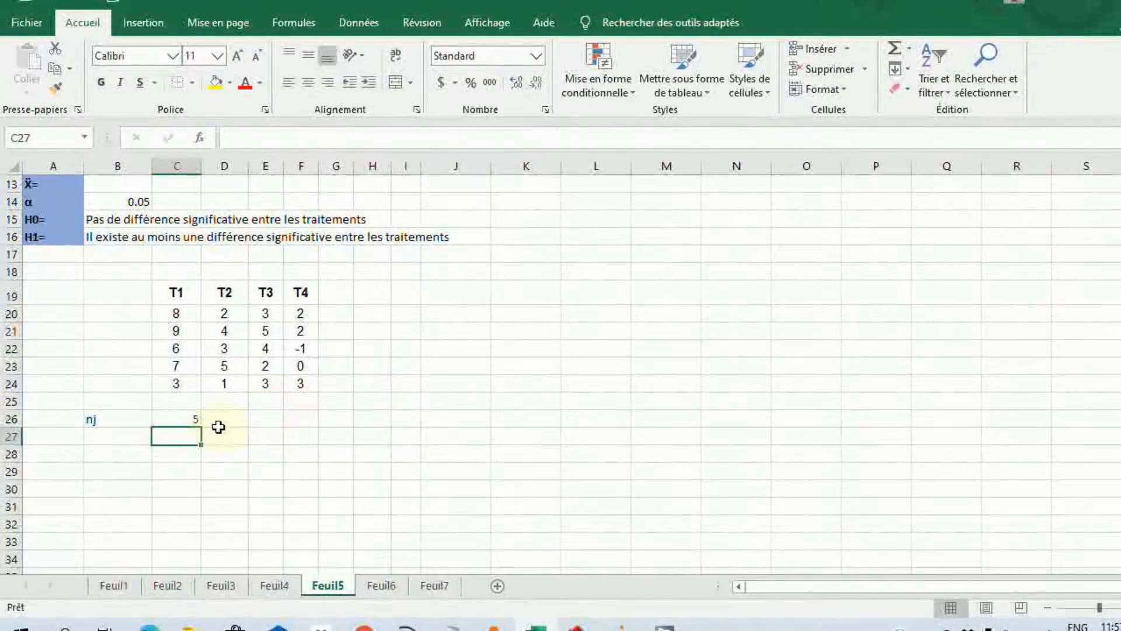
Extend the observation count formula from C26 across to F26 for treatments T2, T3 and T4.
left_click(184, 422)
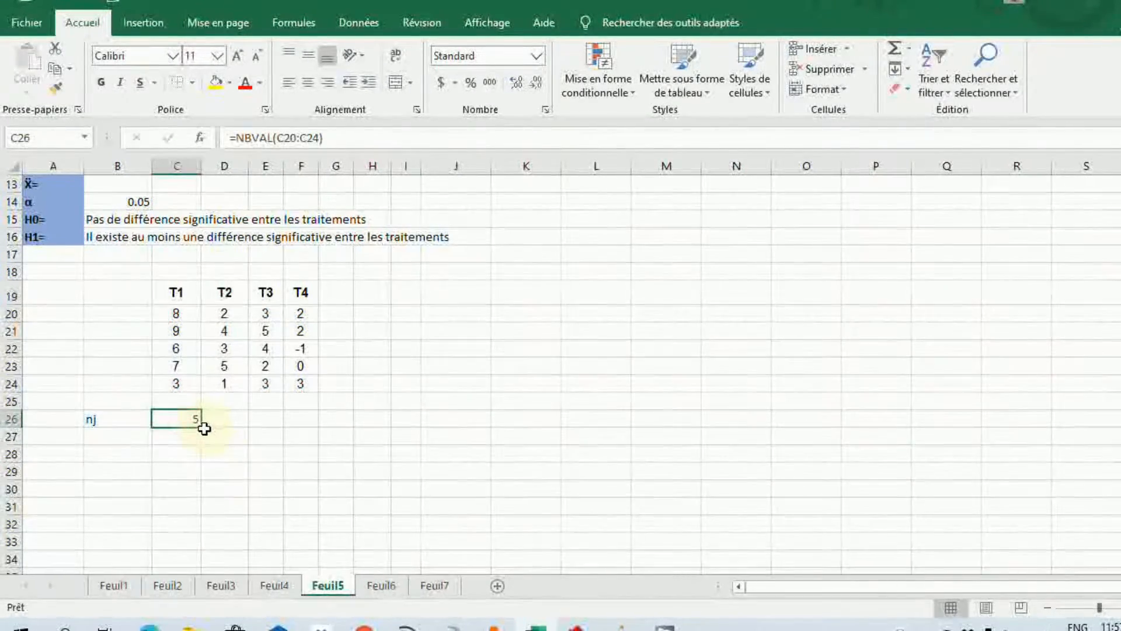
left_click_drag(203, 429, 313, 432)
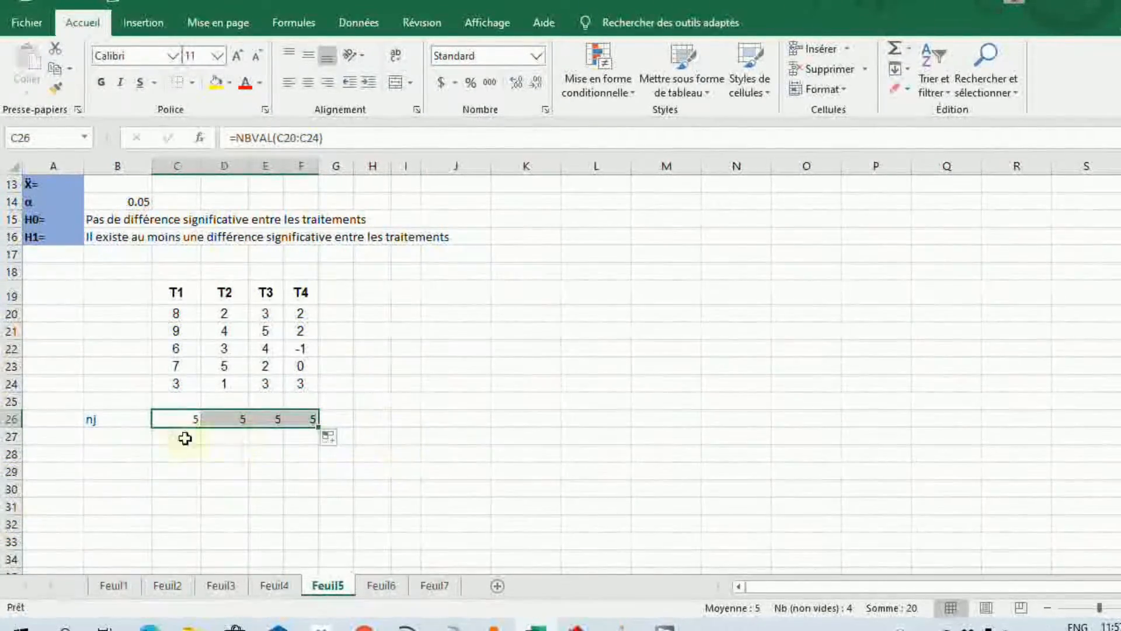
left_click(233, 436)
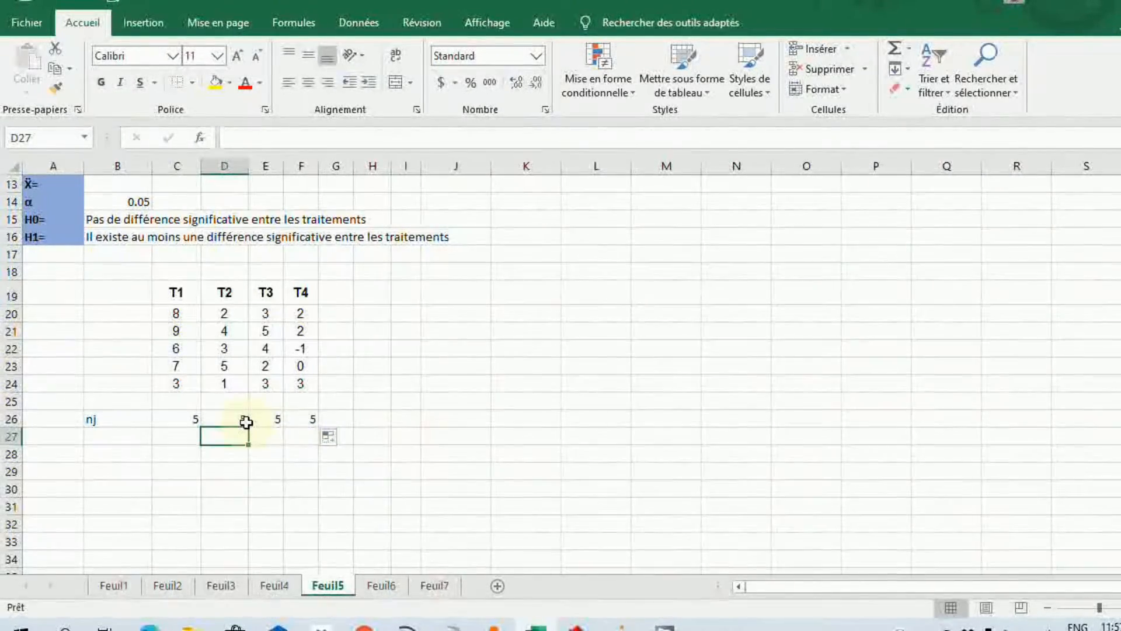
scroll(246, 421, "up", 2)
scroll(341, 432, "down", 1)
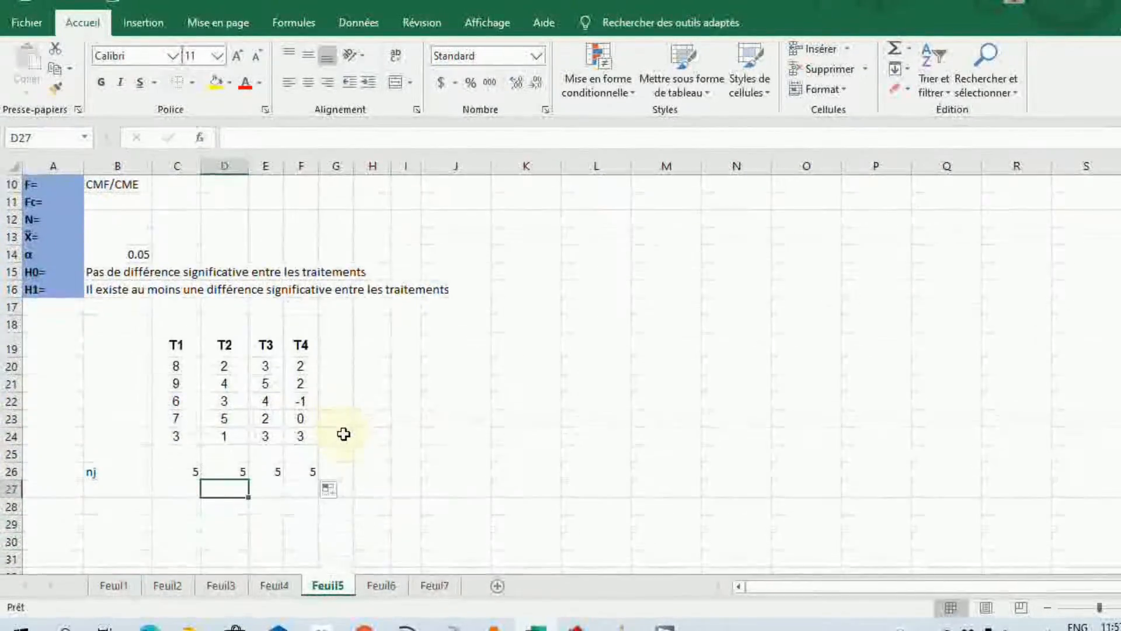
left_click(440, 452)
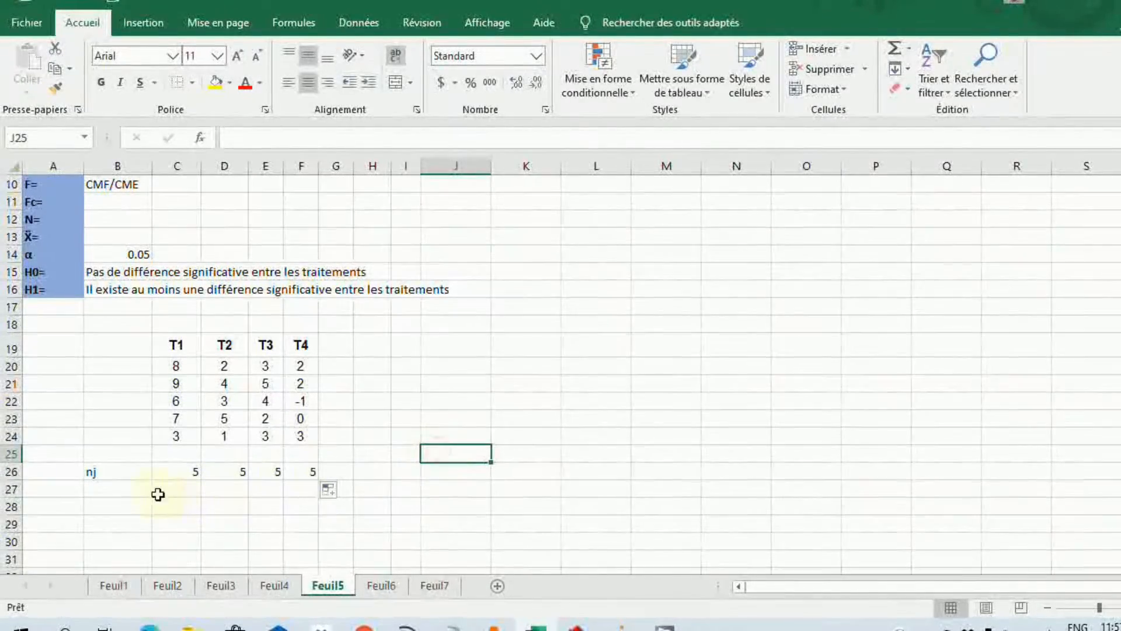
Copy the symbol Ẍj from the SCF formula in B2 and paste it as a row label in cell B27.
scroll(278, 464, "up", 3)
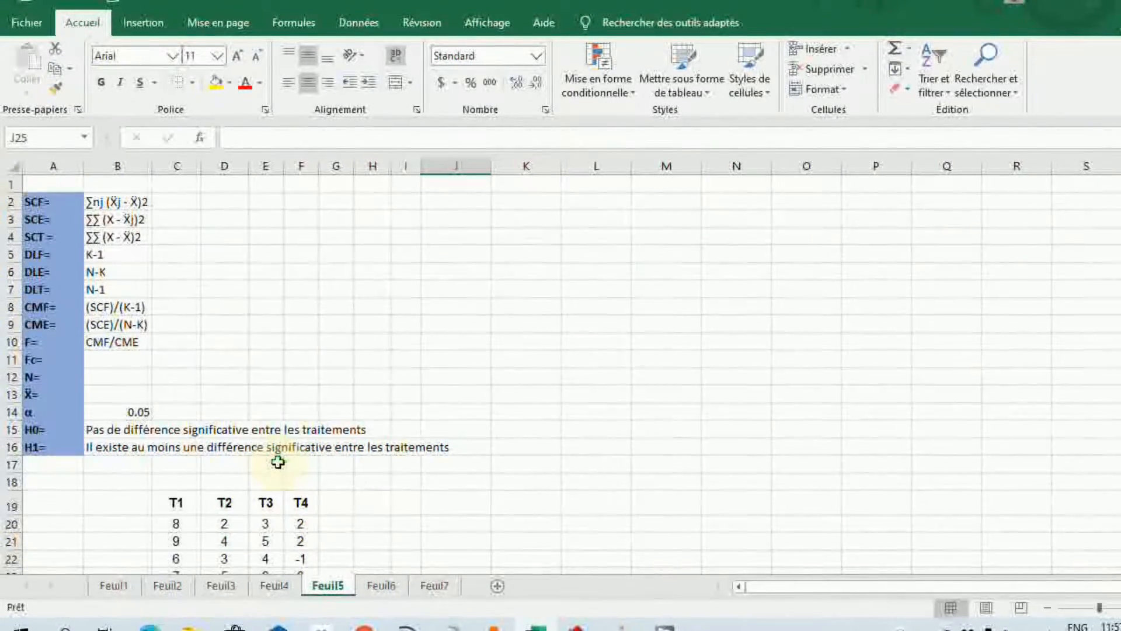
left_click(116, 205)
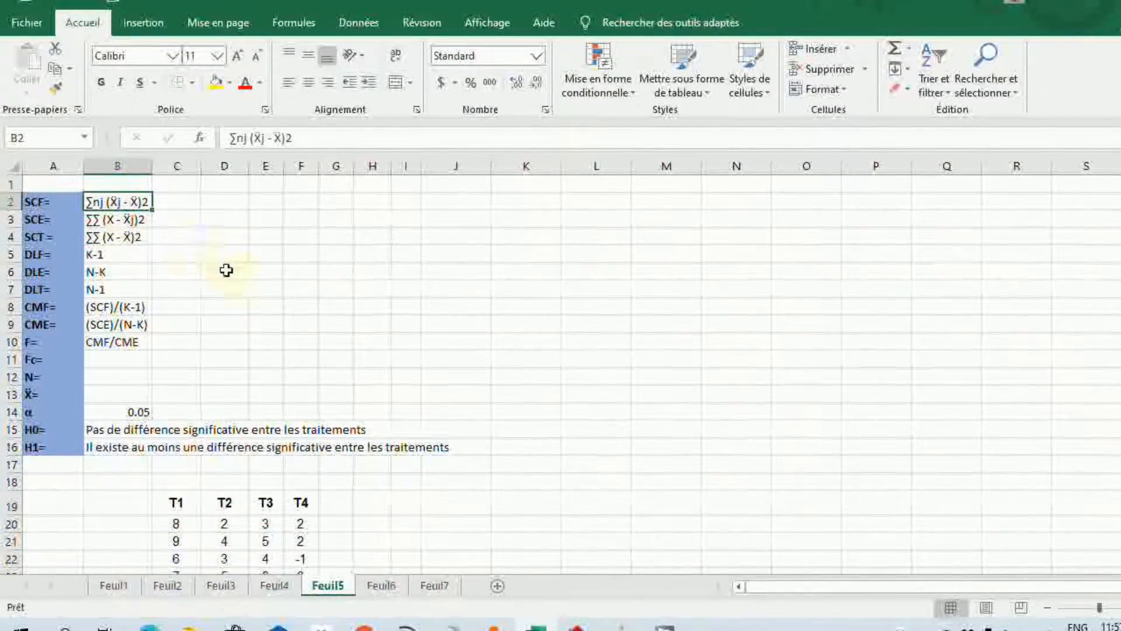
left_click(257, 138)
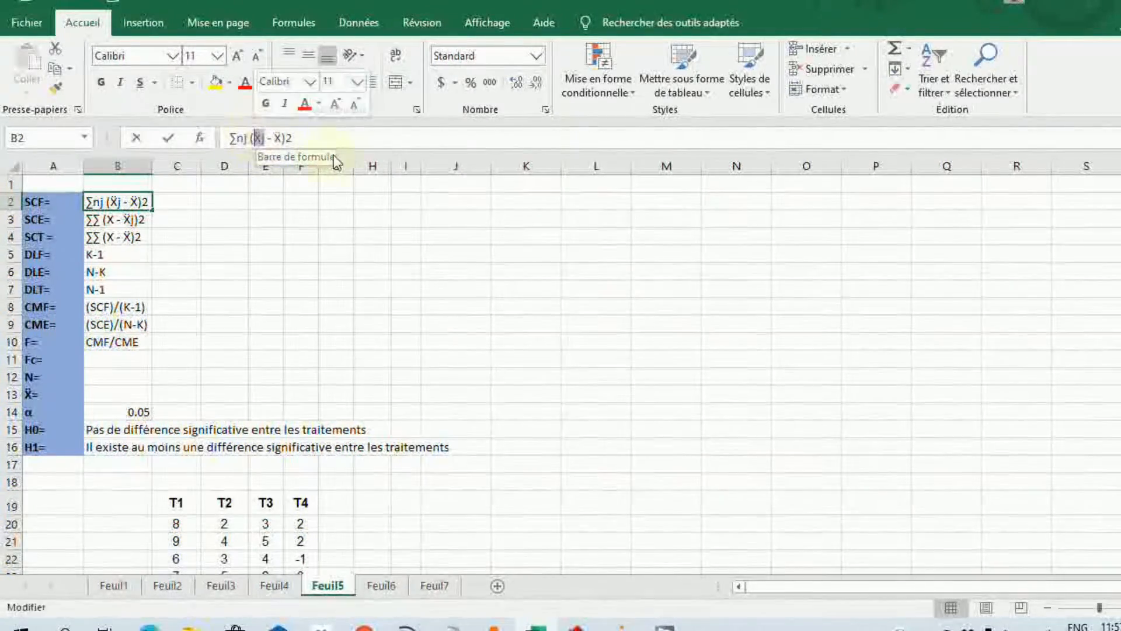
left_click(224, 272)
left_click(121, 204)
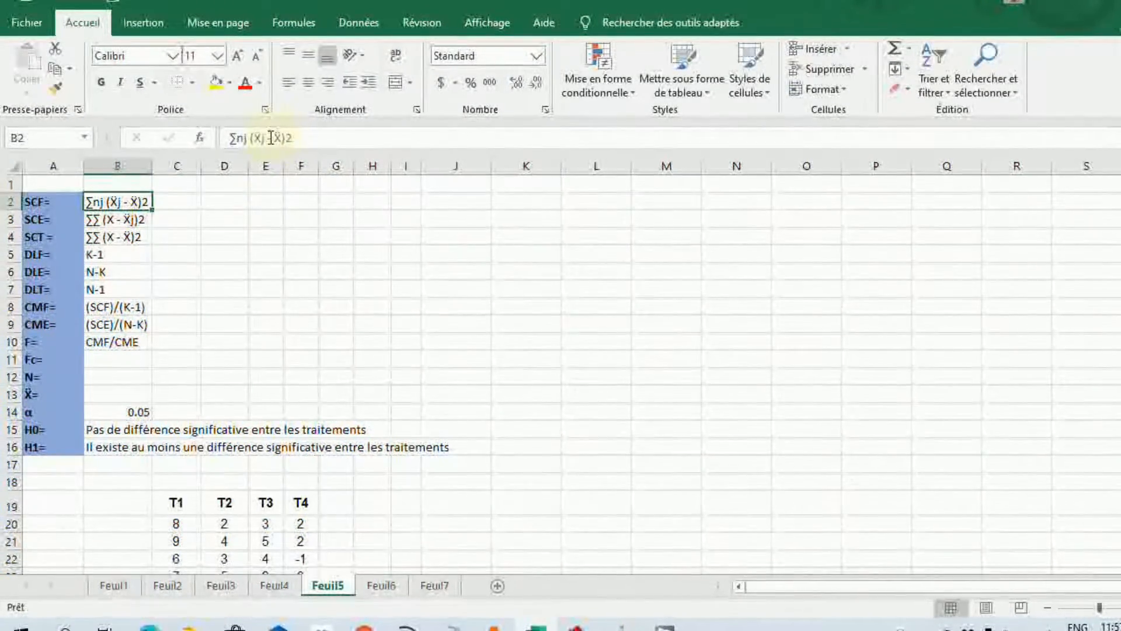
left_click_drag(266, 137, 257, 137)
key("ctrl+c")
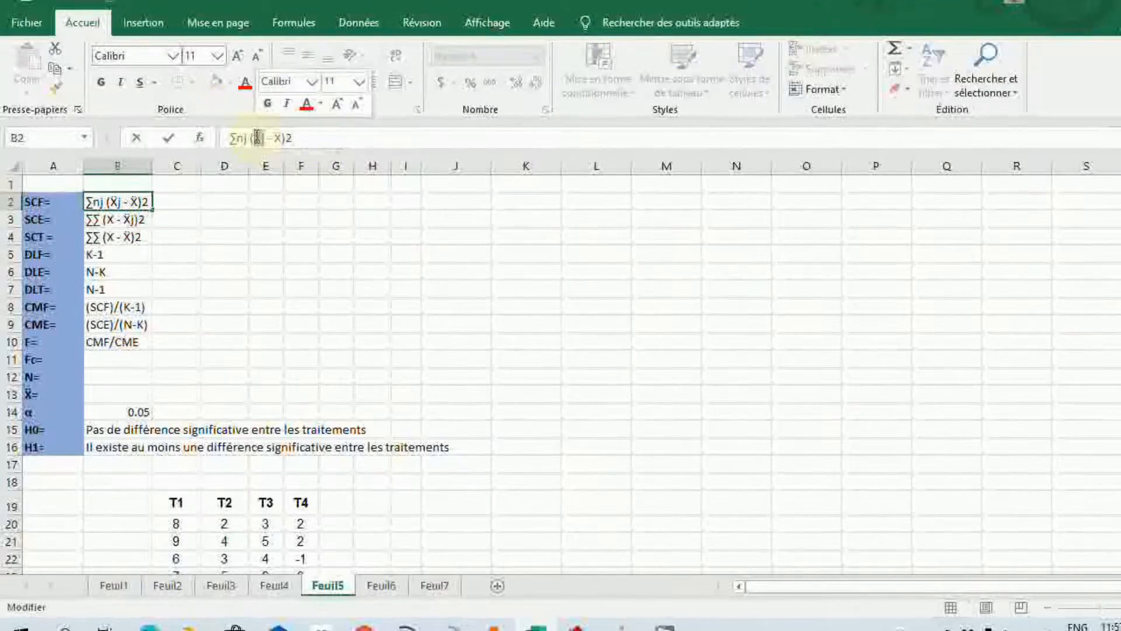
scroll(327, 314, "down", 5)
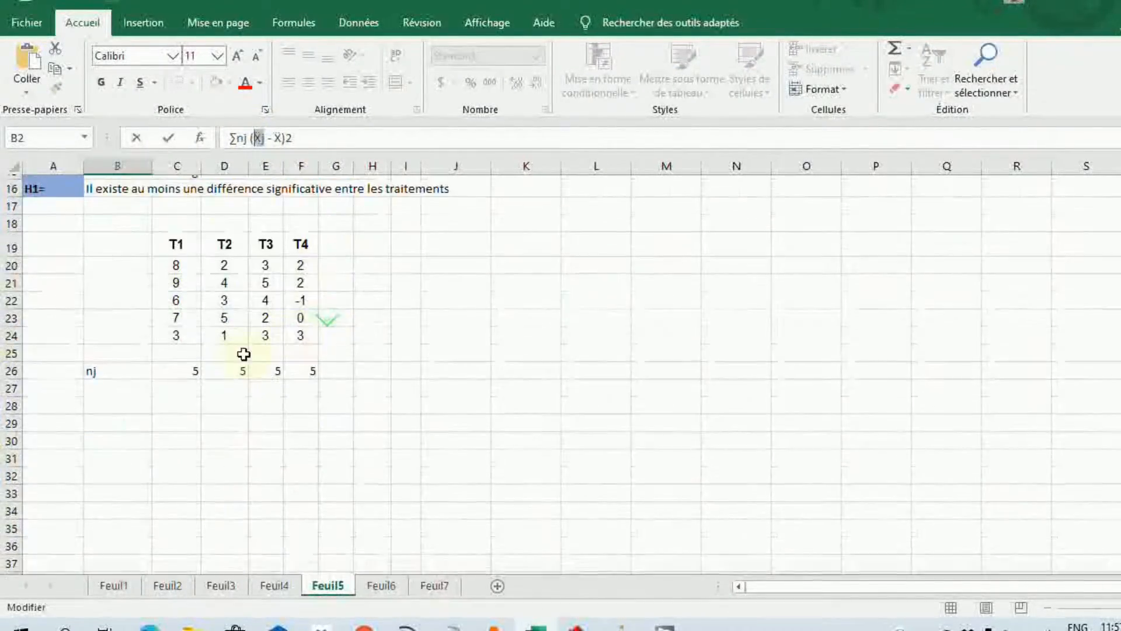
left_click(117, 383)
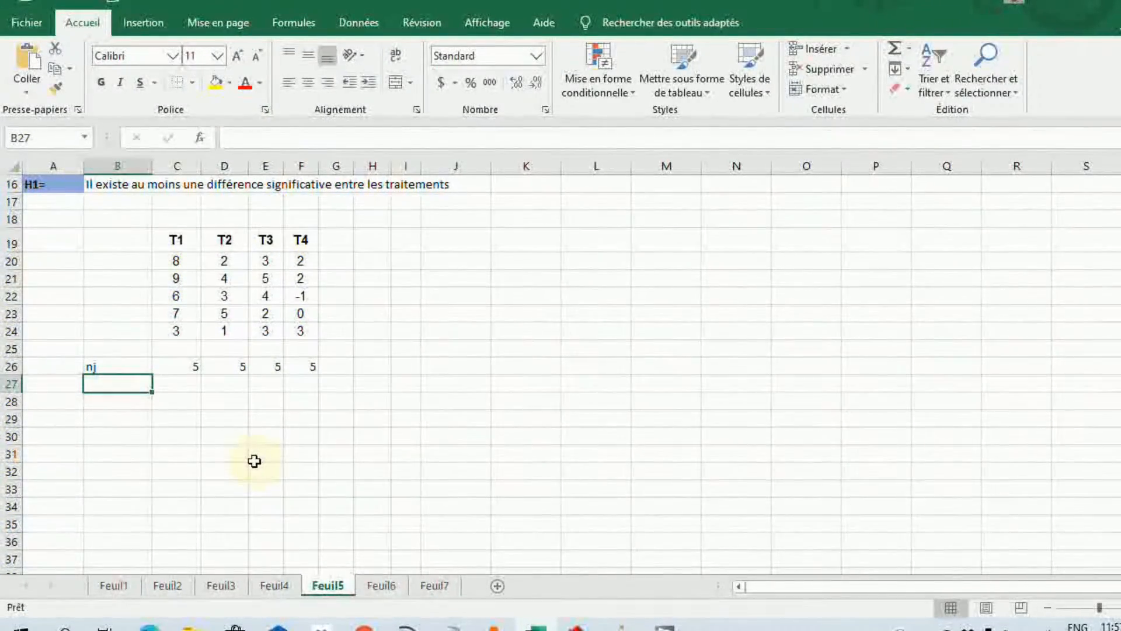
scroll(88, 444, "up", 1)
key("ctrl+v")
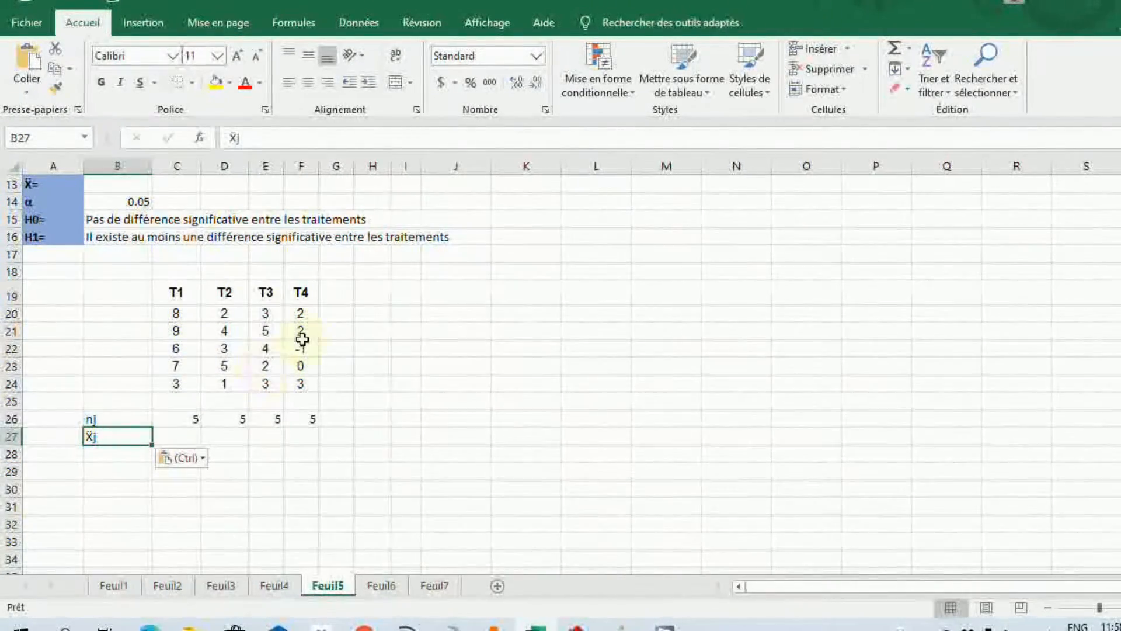
In cell C27, calculate the T1 mean with the formula =MOYENNE(C20:C24).
left_click(284, 477)
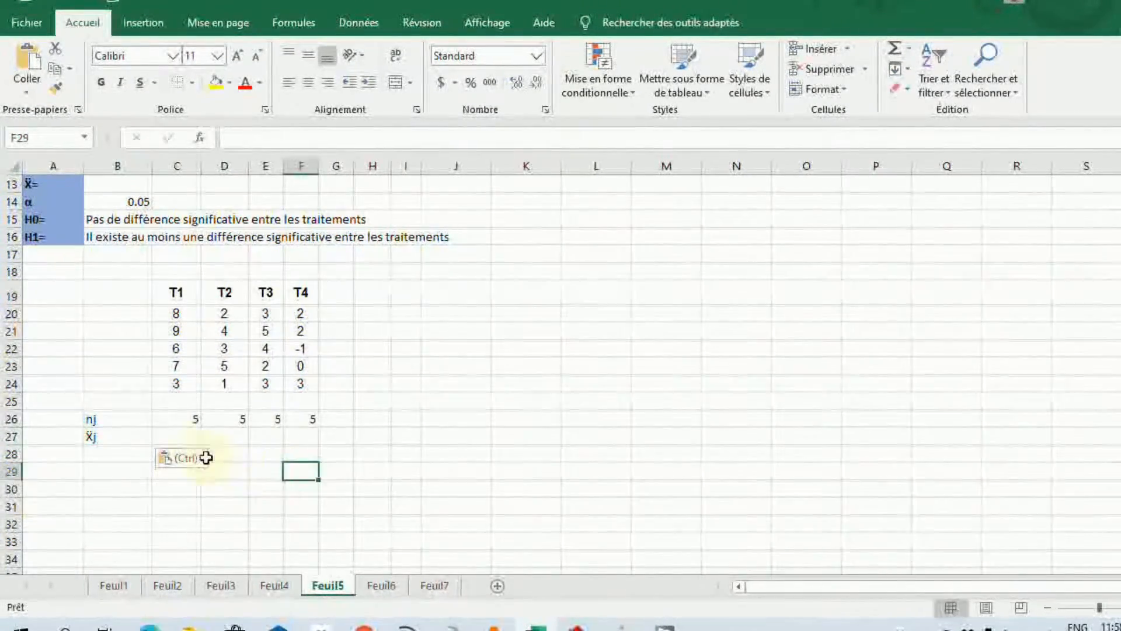
left_click(170, 436)
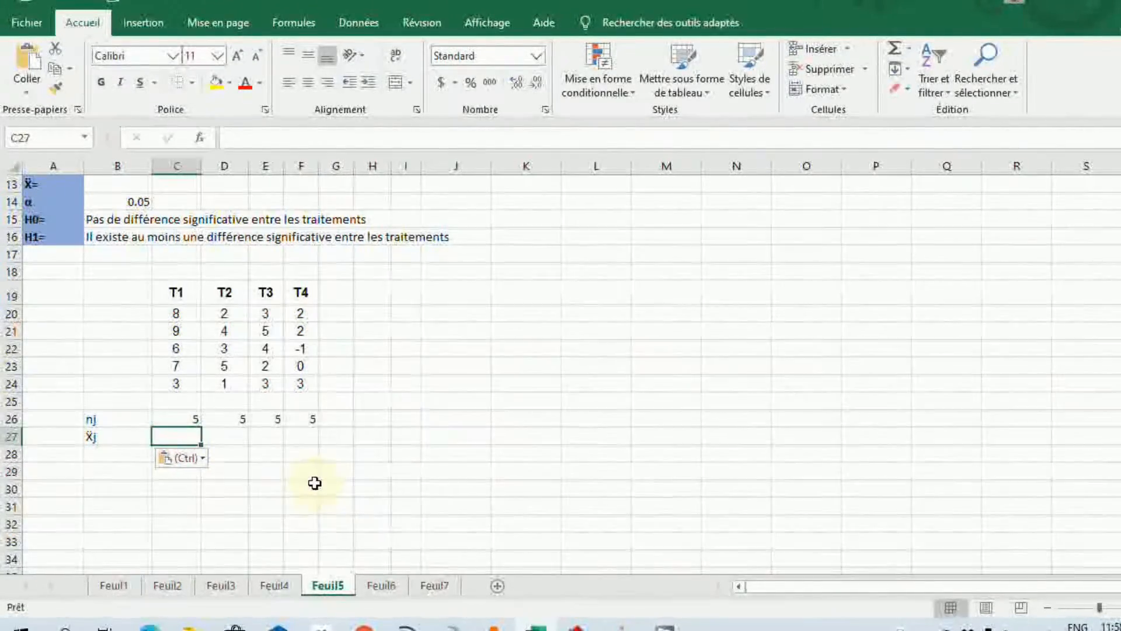
left_click(239, 137)
type("=moy")
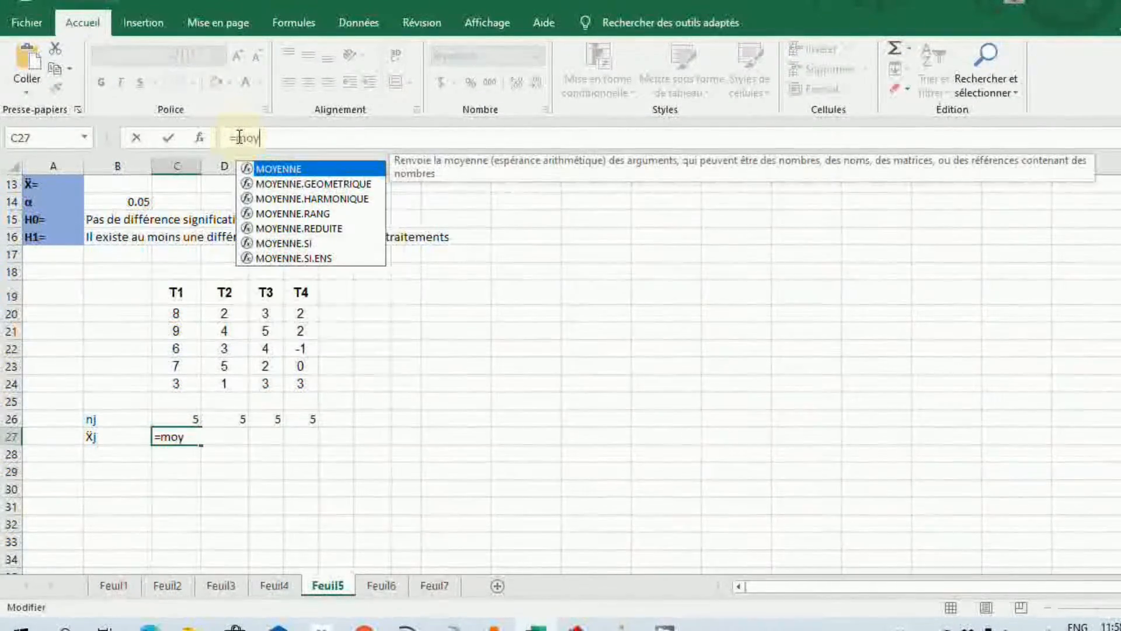
double_click(299, 169)
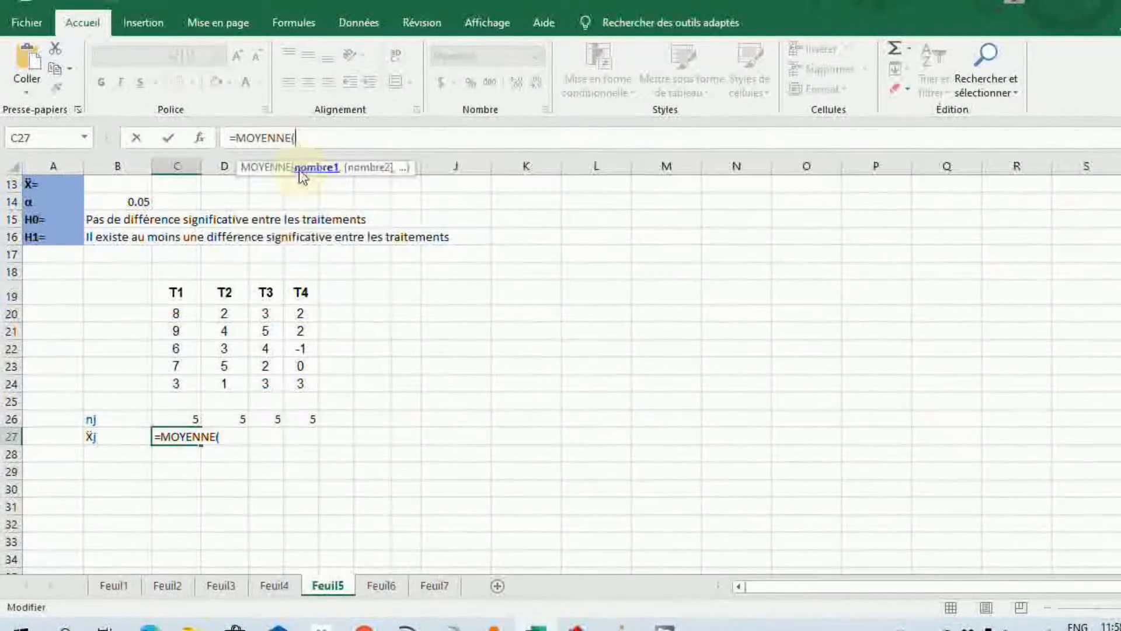
left_click(172, 314)
left_click_drag(180, 348, 176, 384)
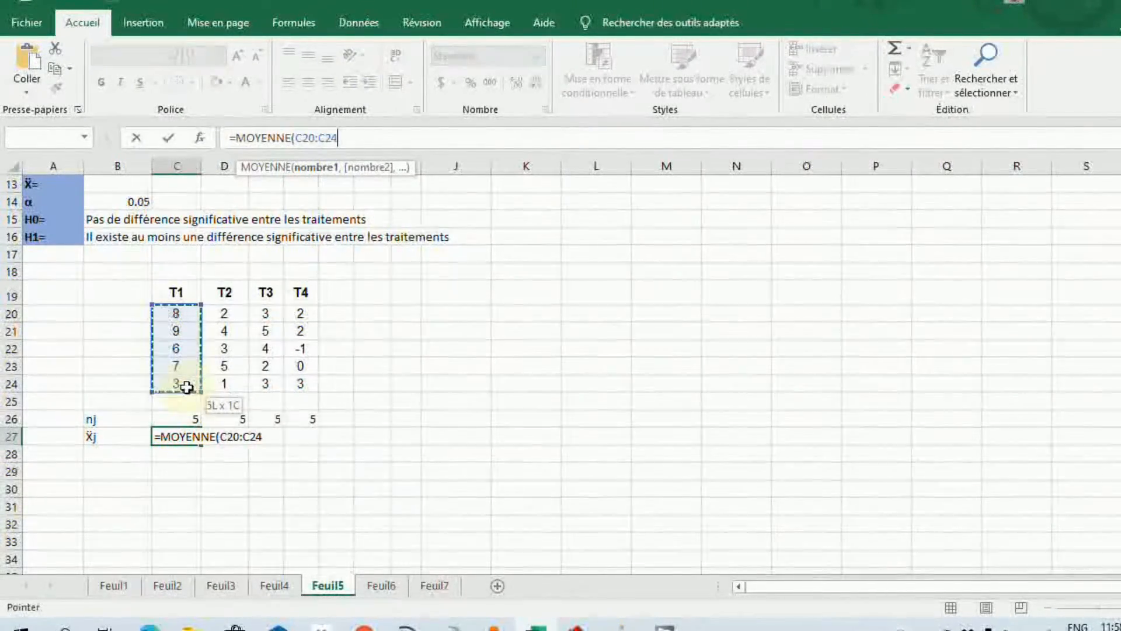
key("Return")
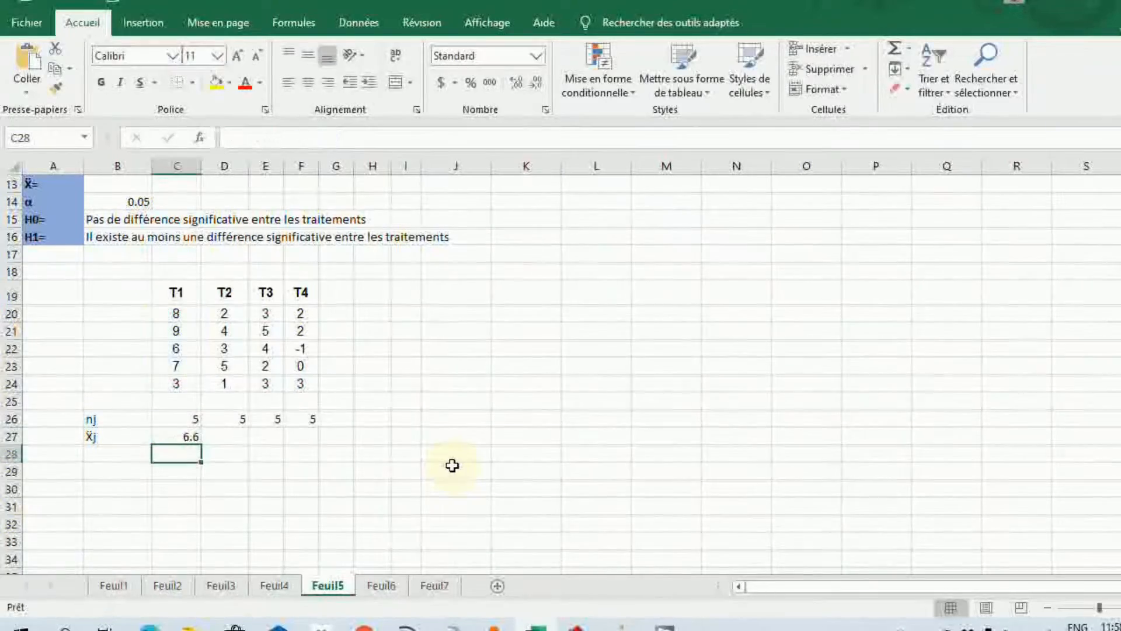
Extend the mean formula from C27 across to F27 for the other three treatments.
left_click(193, 437)
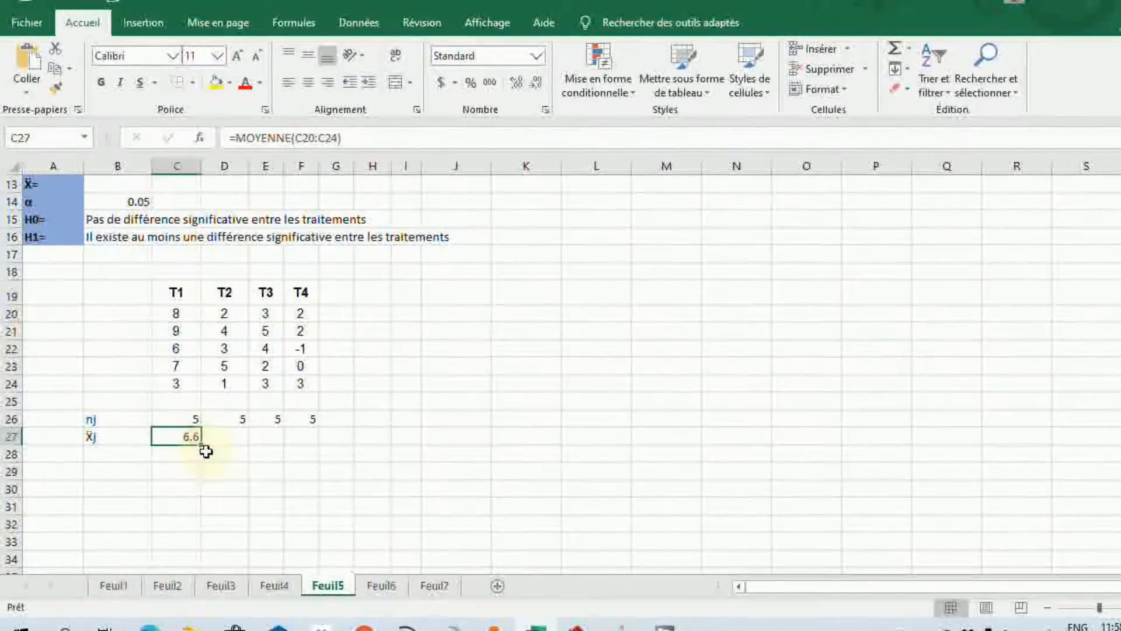
left_click_drag(204, 448, 348, 464)
left_click(301, 471)
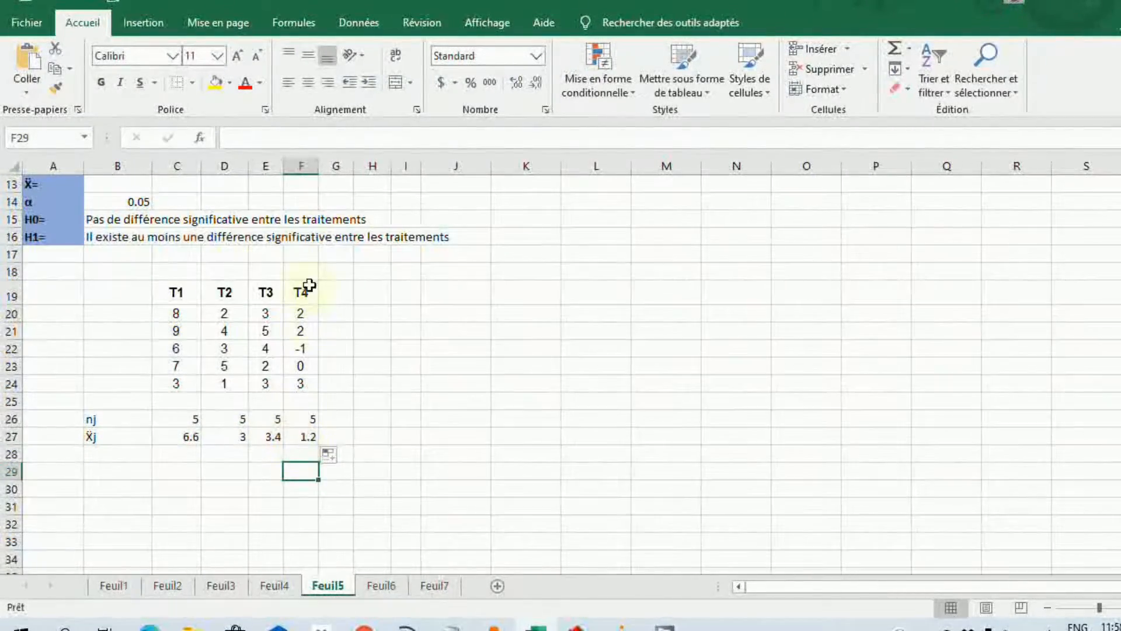
Copy the term nj (Ẍj - Ẍ)2 from the SCF formula in B2 and paste it as a row label in cell B28.
scroll(331, 405, "up", 4)
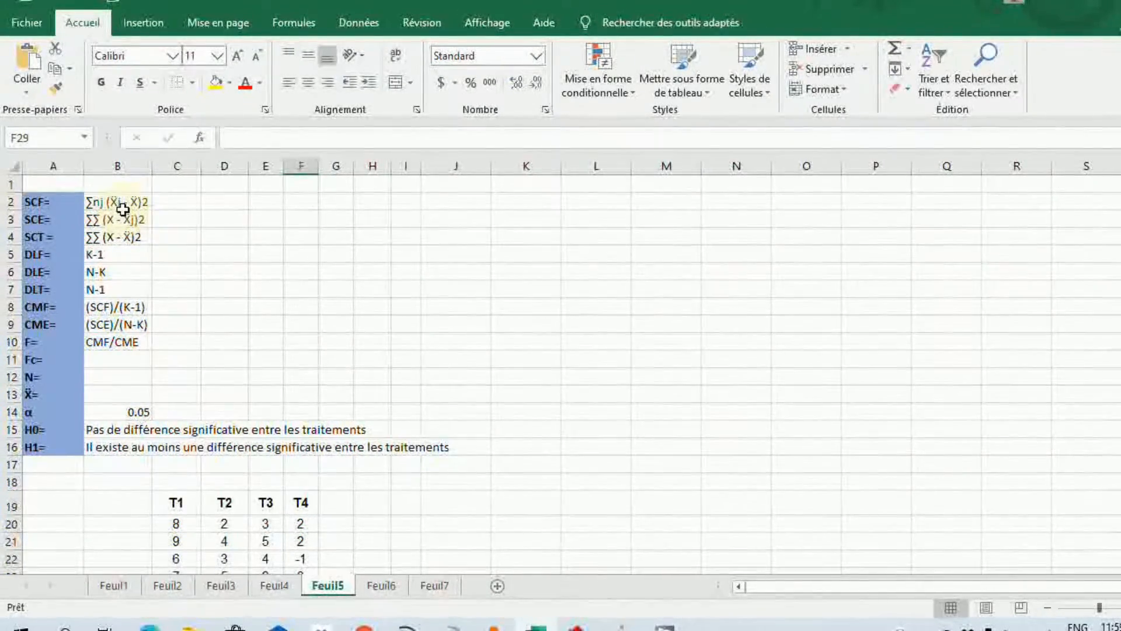
scroll(158, 217, "down", 4)
left_click(257, 489)
In cell B13, calculate the overall mean of all treatment values with the formula =MOYENNE(C20:F24).
scroll(230, 457, "up", 4)
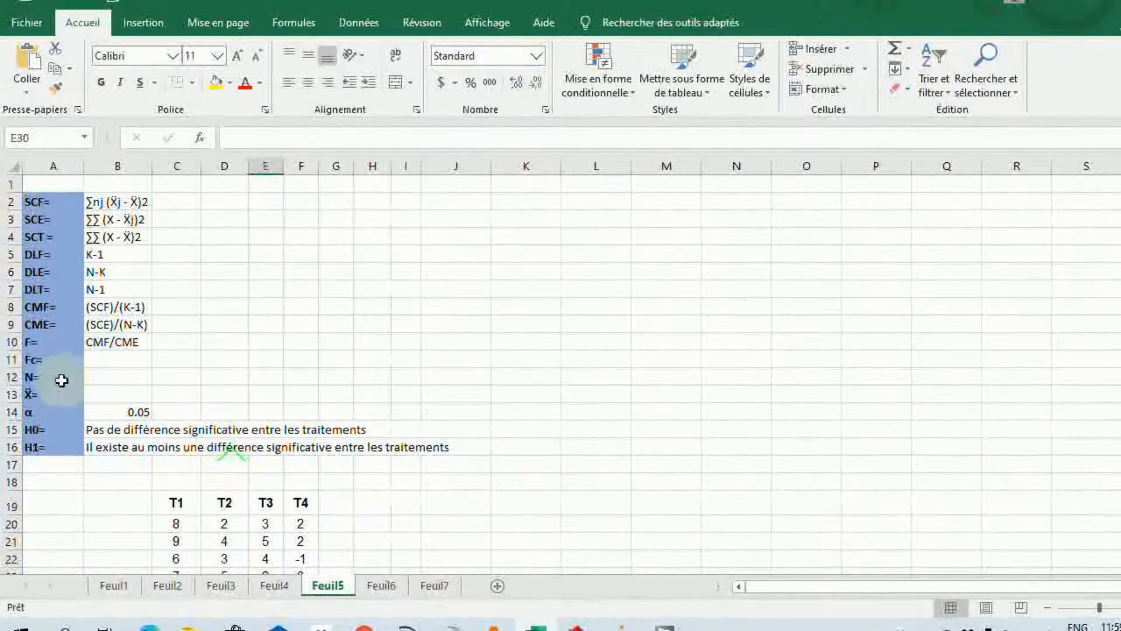
left_click(49, 395)
left_click(113, 397)
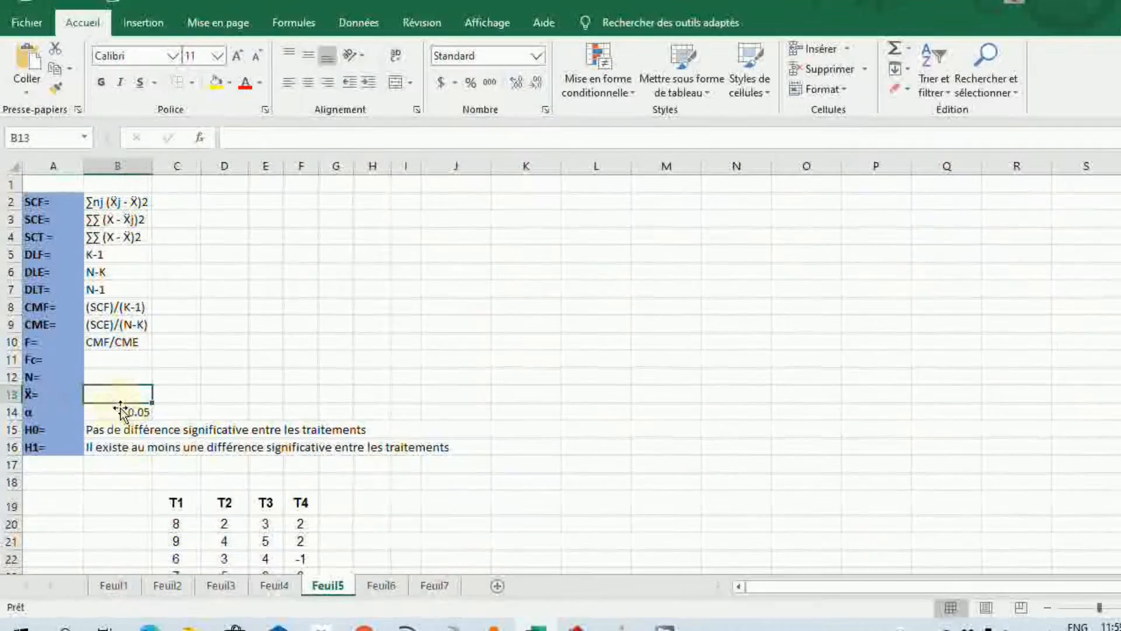
type("=")
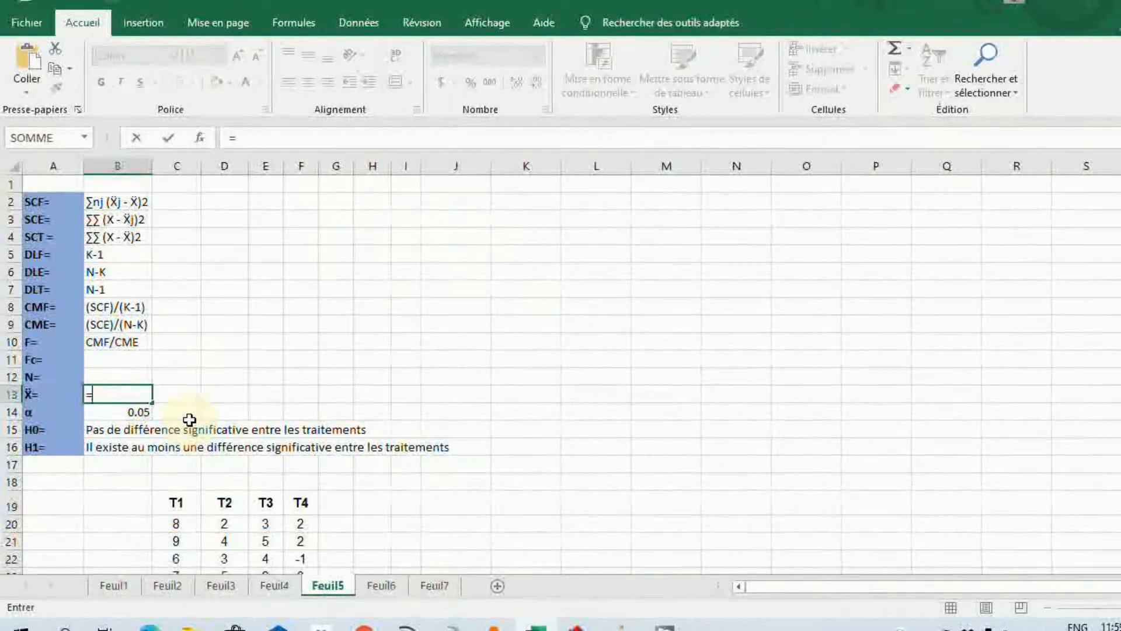
type("my")
key("BackSpace")
type("o")
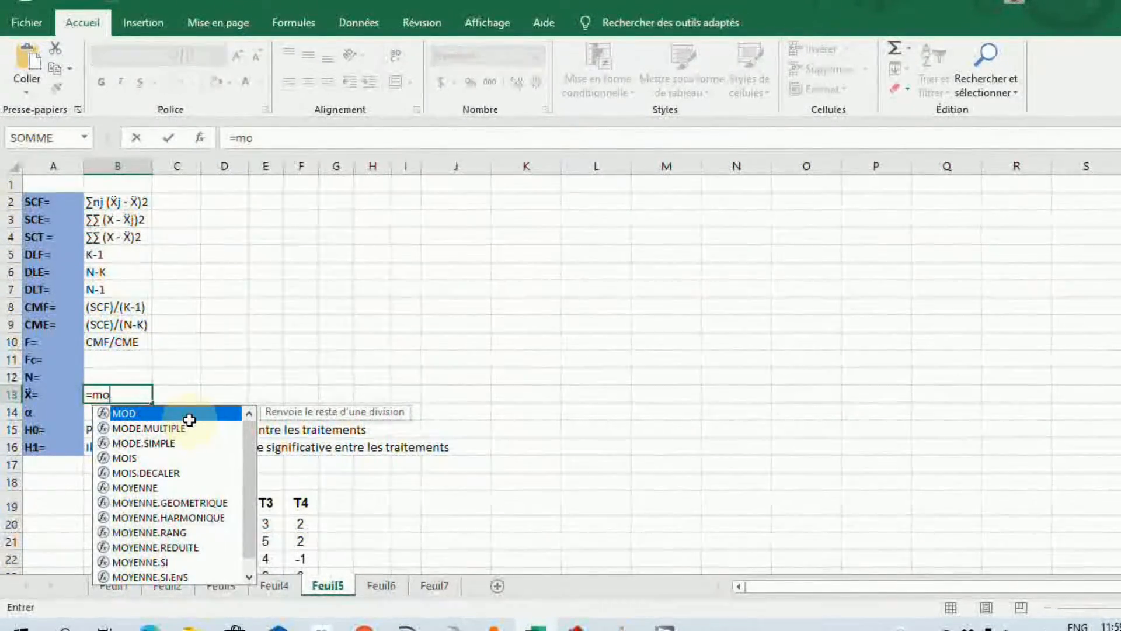
type("y")
double_click(150, 413)
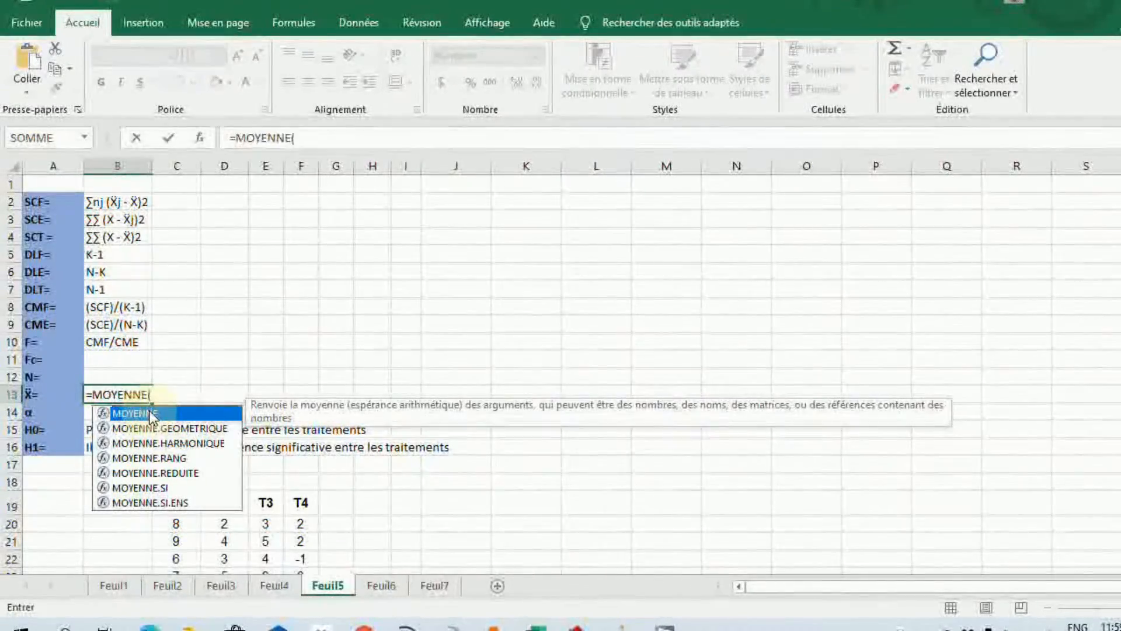
scroll(254, 479, "down", 4)
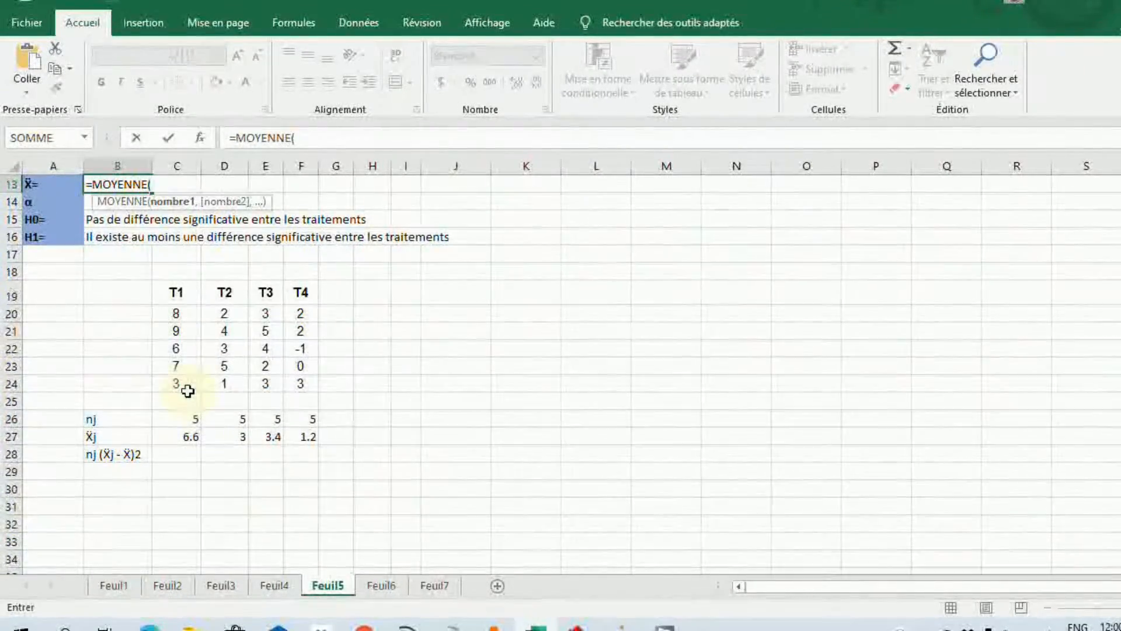
left_click(175, 311)
left_click_drag(215, 322, 299, 384)
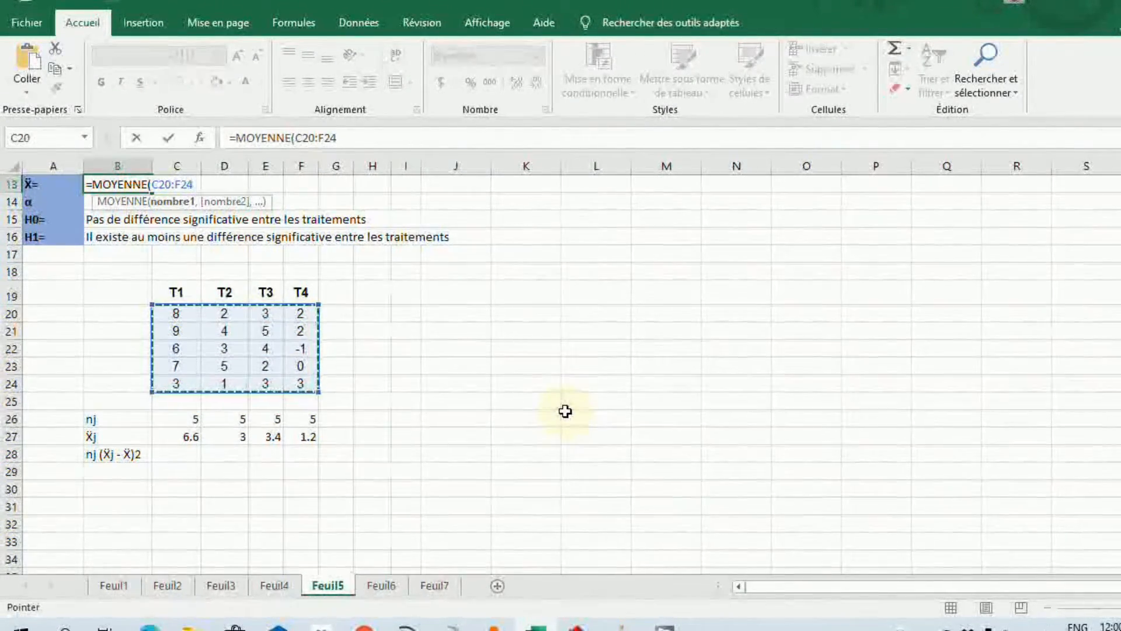
key("Return")
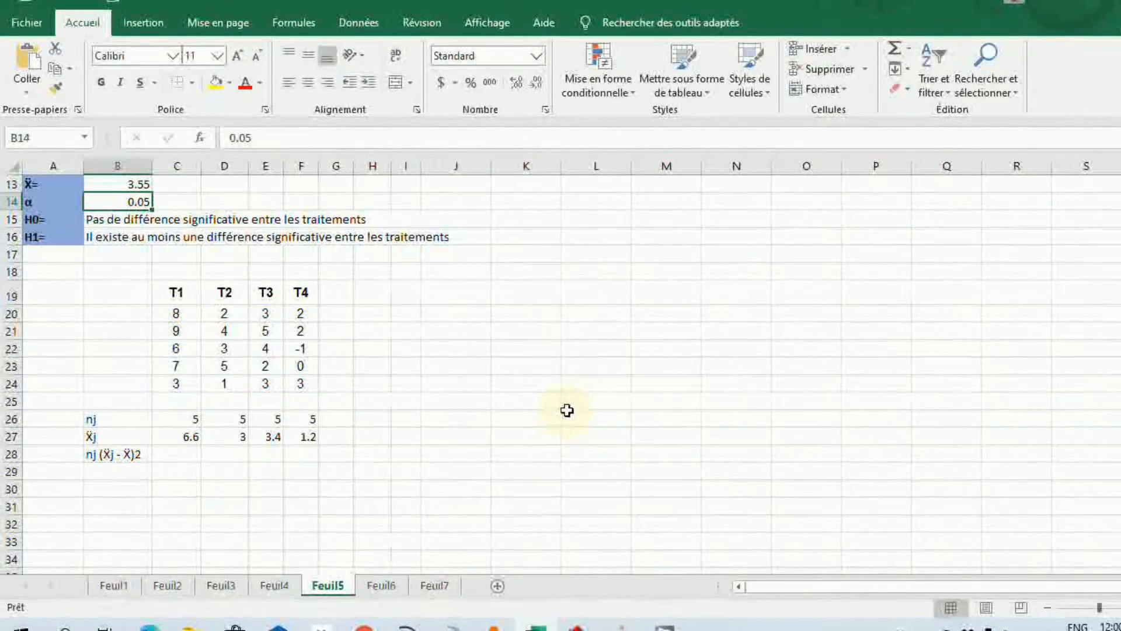
Move the overall mean from cell B13 to cell C13, keeping its formula.
scroll(543, 418, "up", 4)
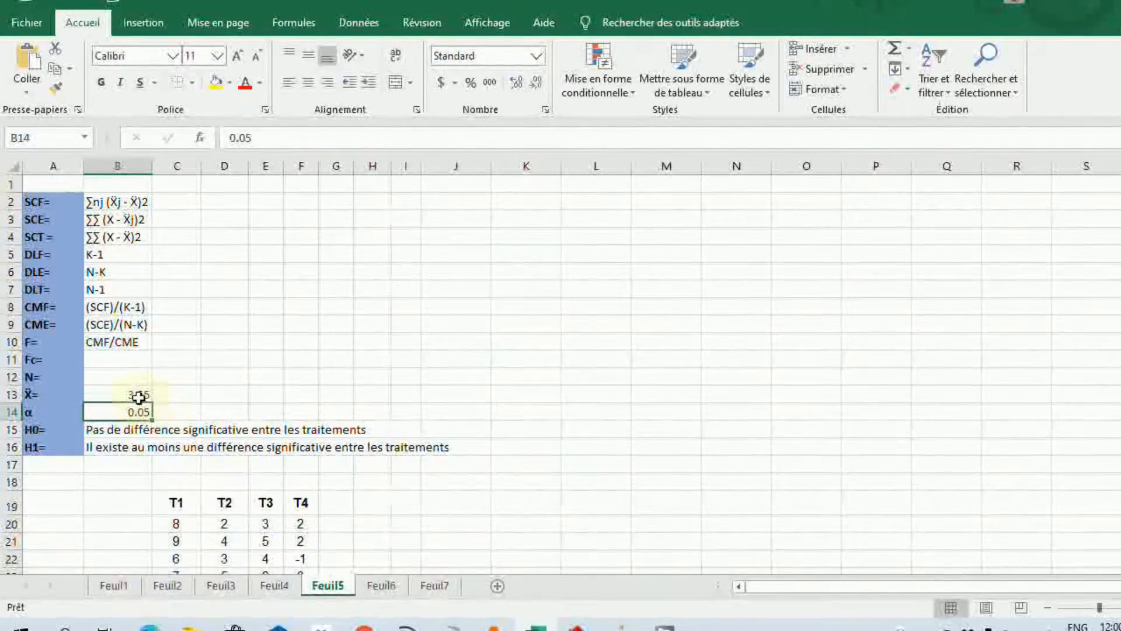
left_click(138, 395)
left_click_drag(146, 407, 193, 409)
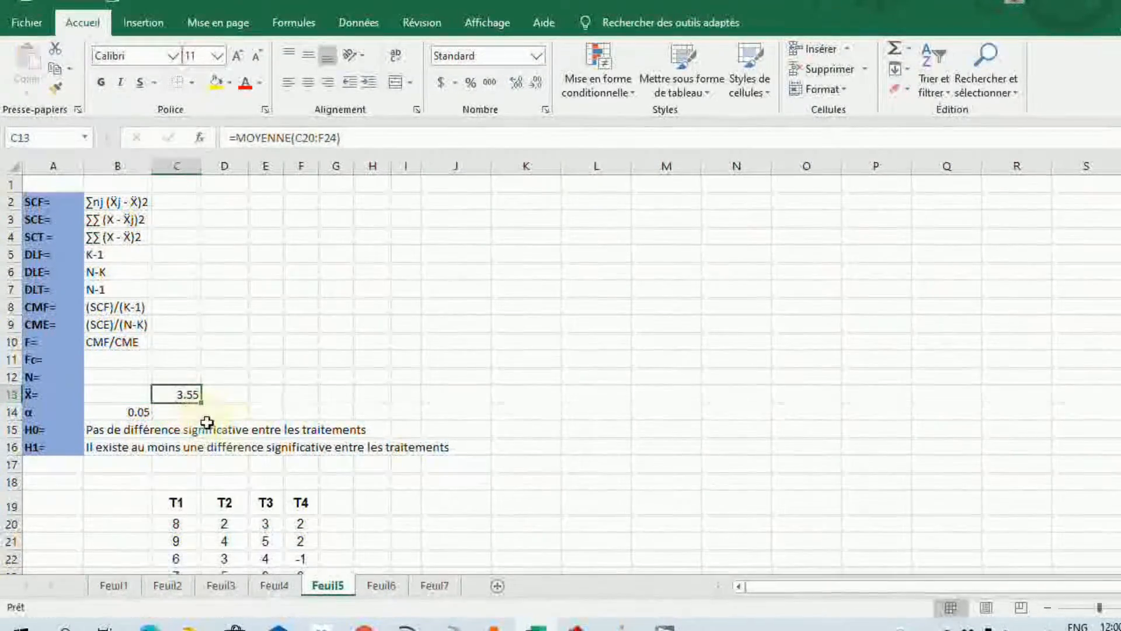
left_click(255, 407)
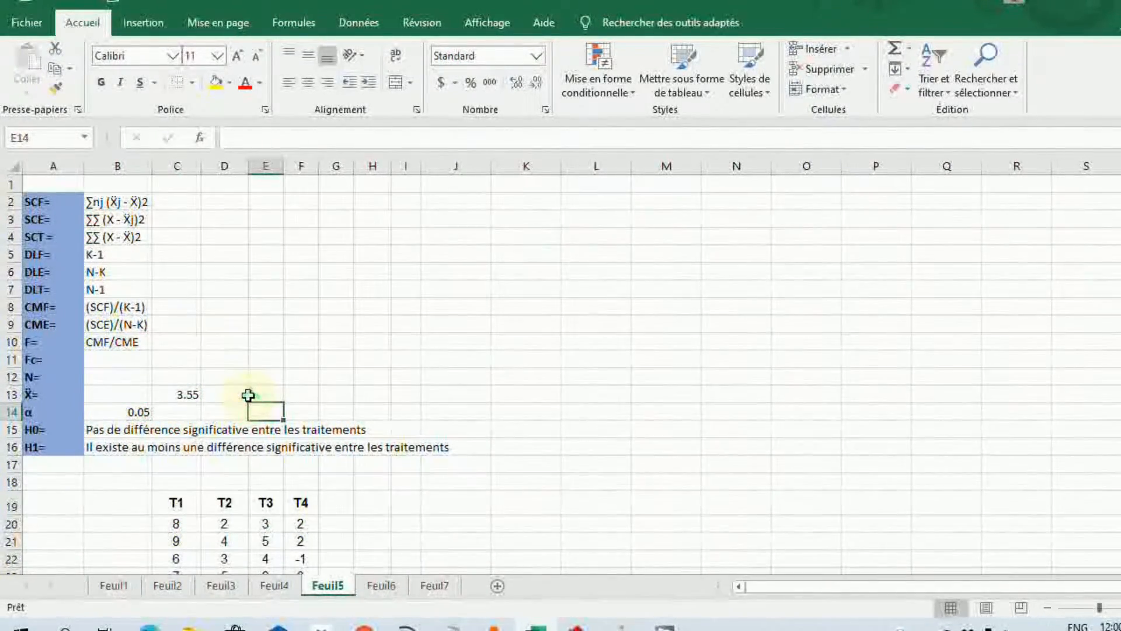
Apply bold formatting to the result cells C2:C14.
left_click_drag(177, 199, 180, 411)
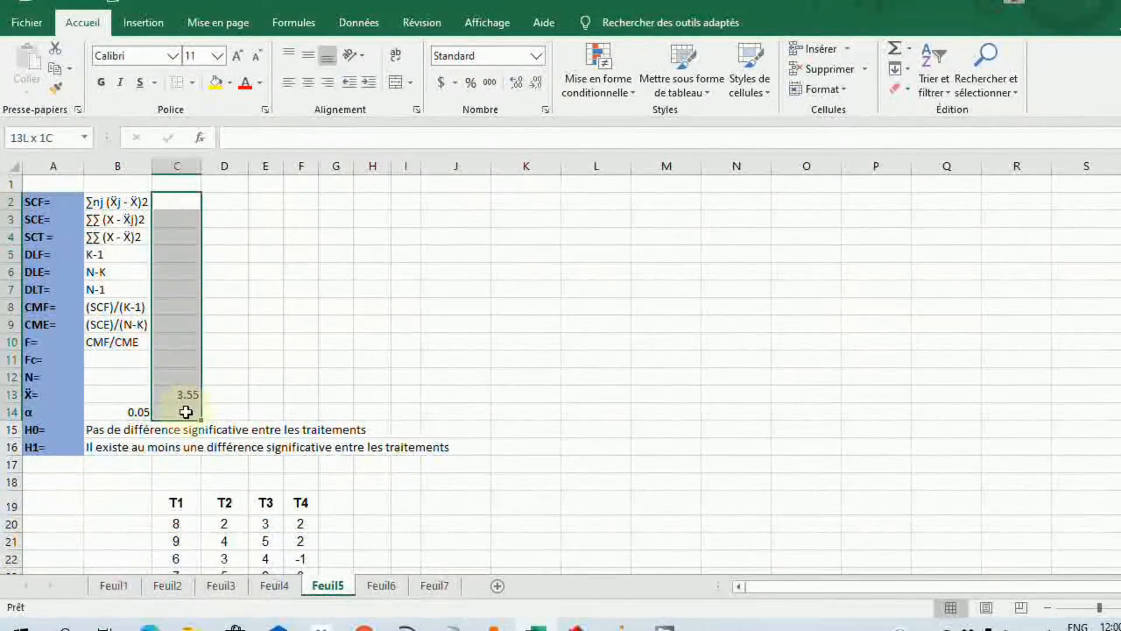
left_click(102, 84)
left_click(322, 301)
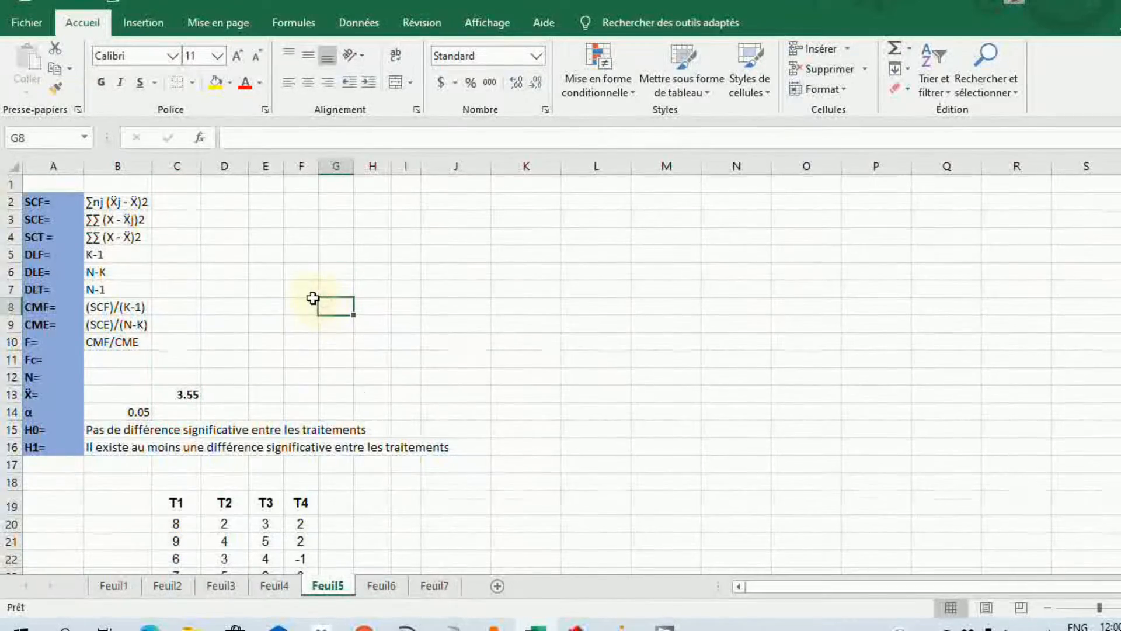
Enter the formula =(C26)*(C27-$C$13)^2 in cell C28 for T1 and extend it across to F28 for the other treatments.
scroll(245, 306, "down", 2)
scroll(205, 305, "down", 3)
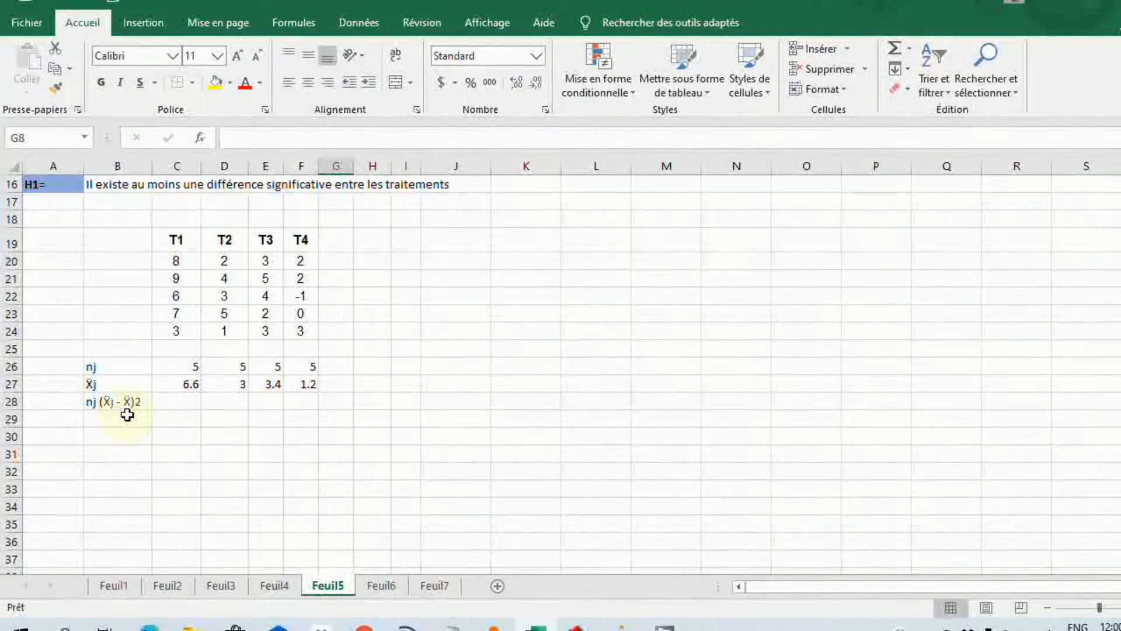
left_click(175, 400)
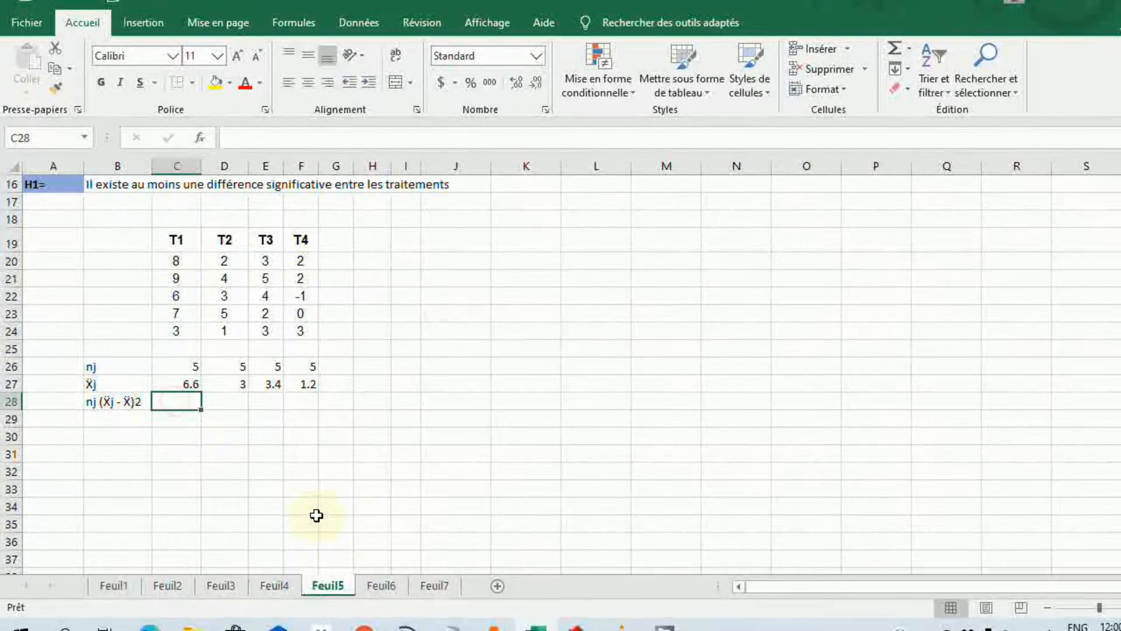
type("=")
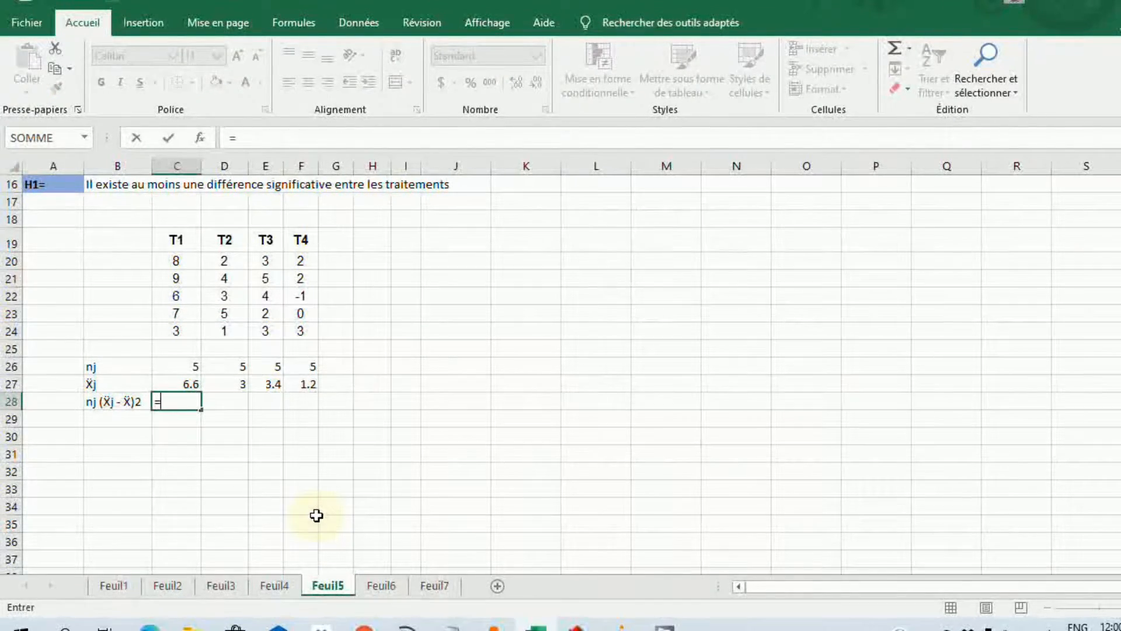
type("(")
left_click(192, 367)
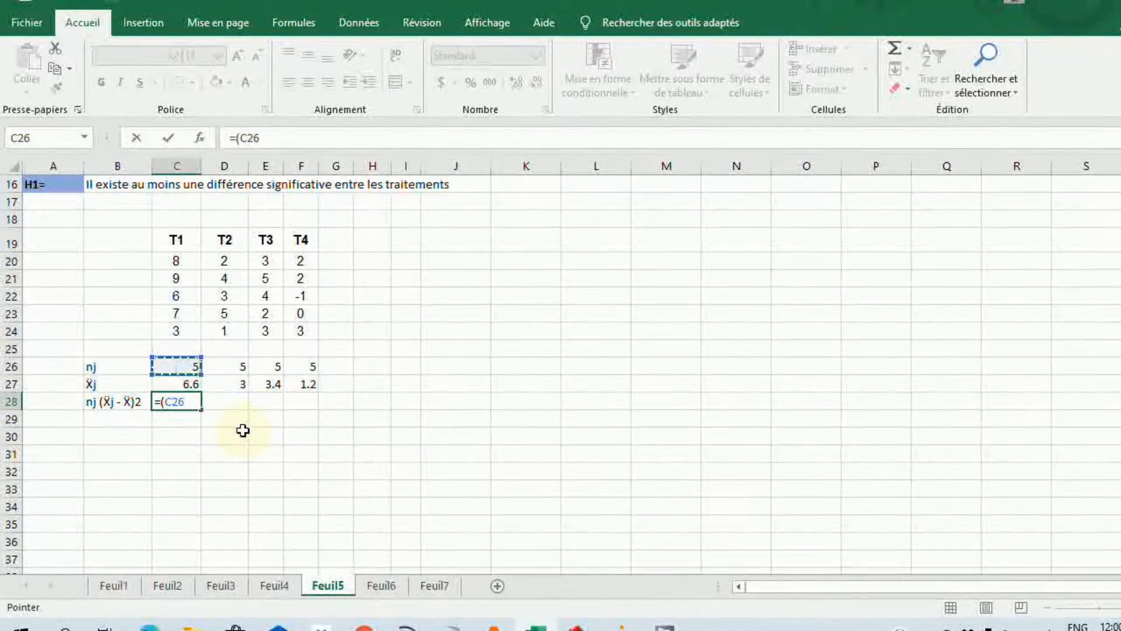
type(")*")
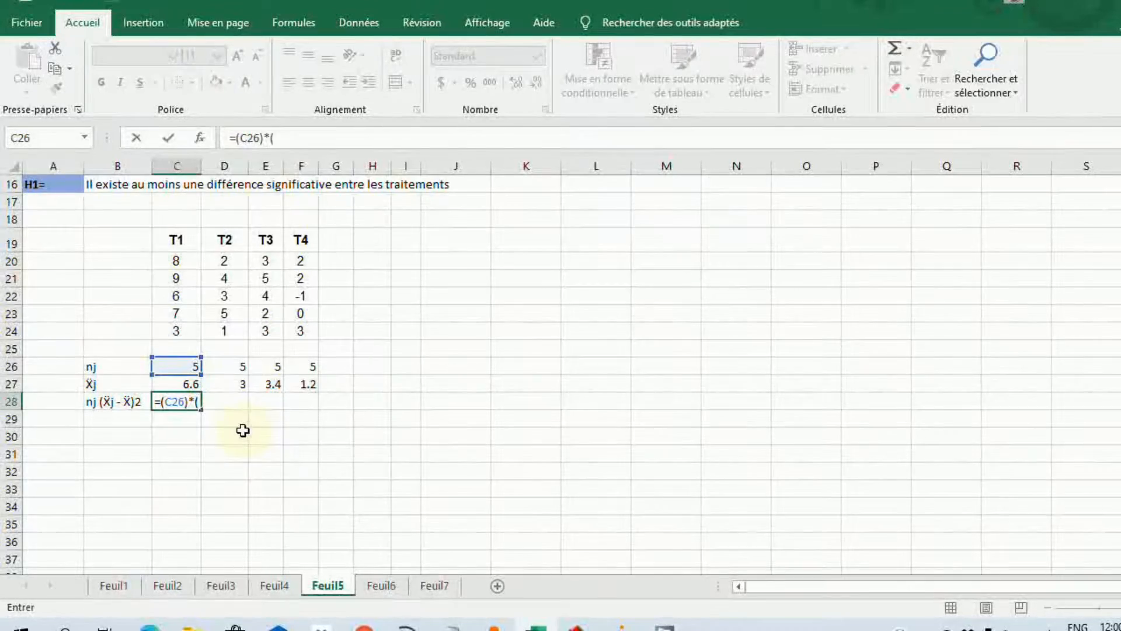
left_click(187, 383)
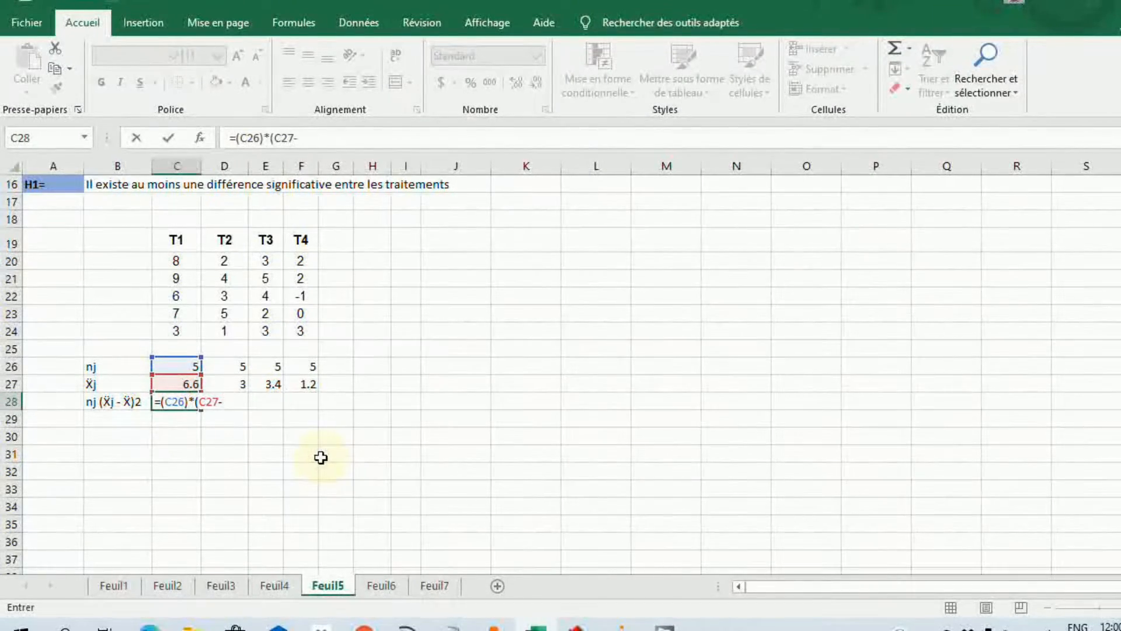
scroll(321, 457, "up", 5)
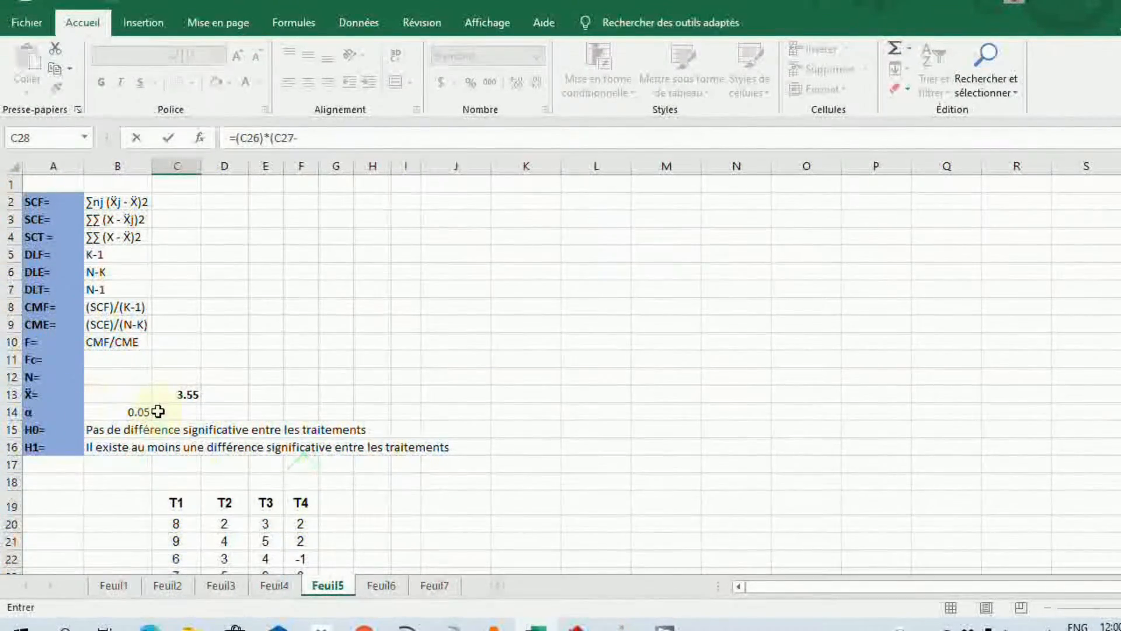
left_click(176, 393)
key("F4")
scroll(444, 529, "down", 6)
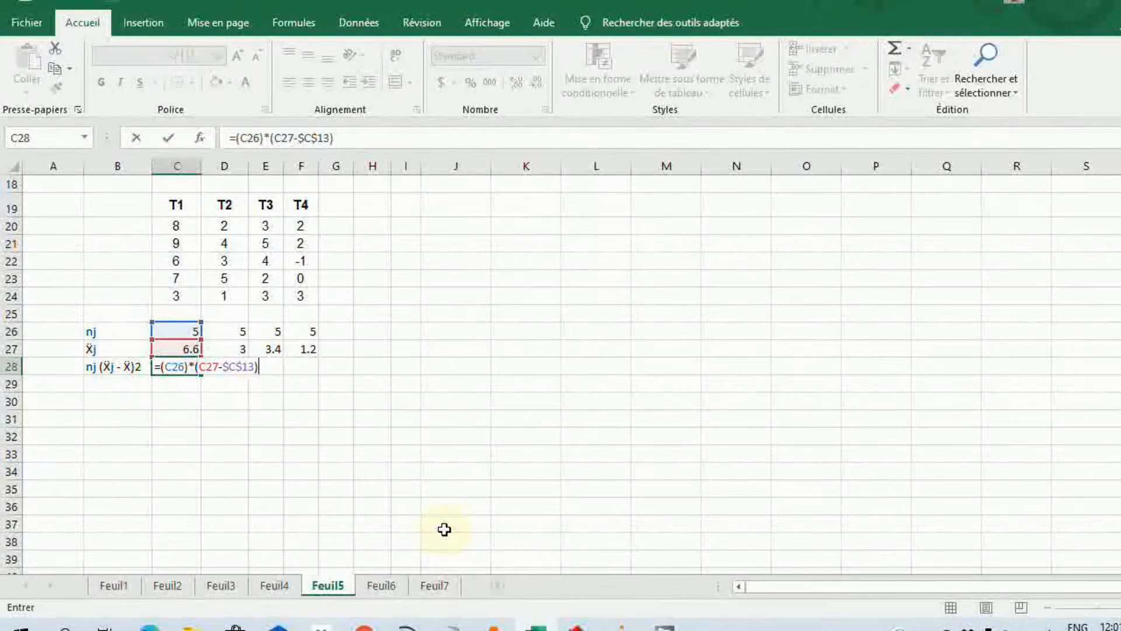
key("Return")
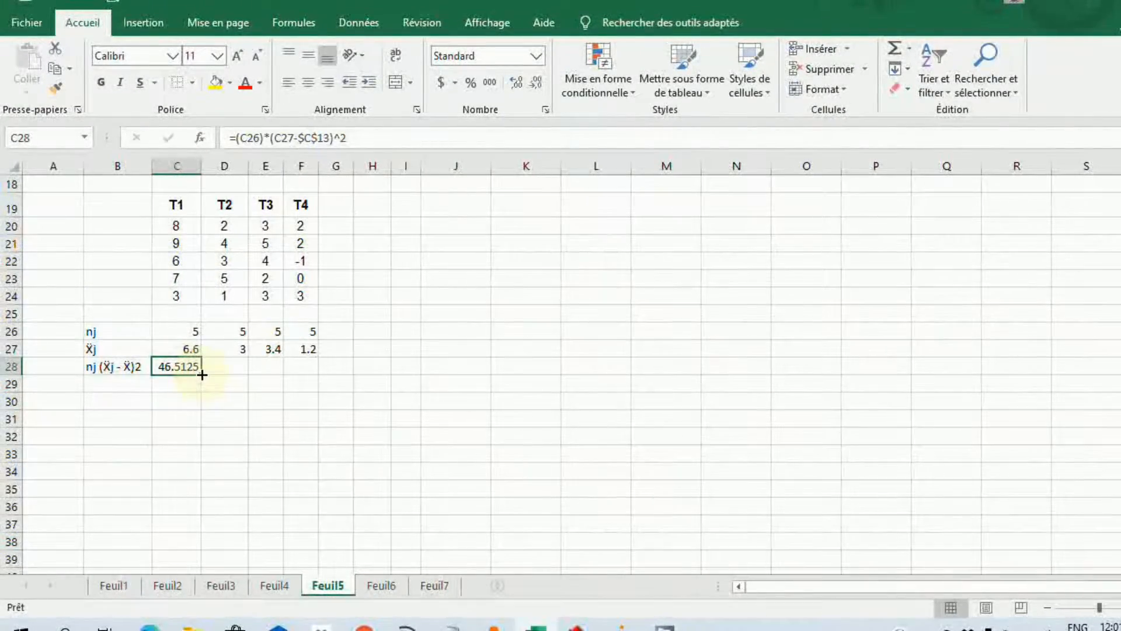
left_click_drag(201, 373, 315, 382)
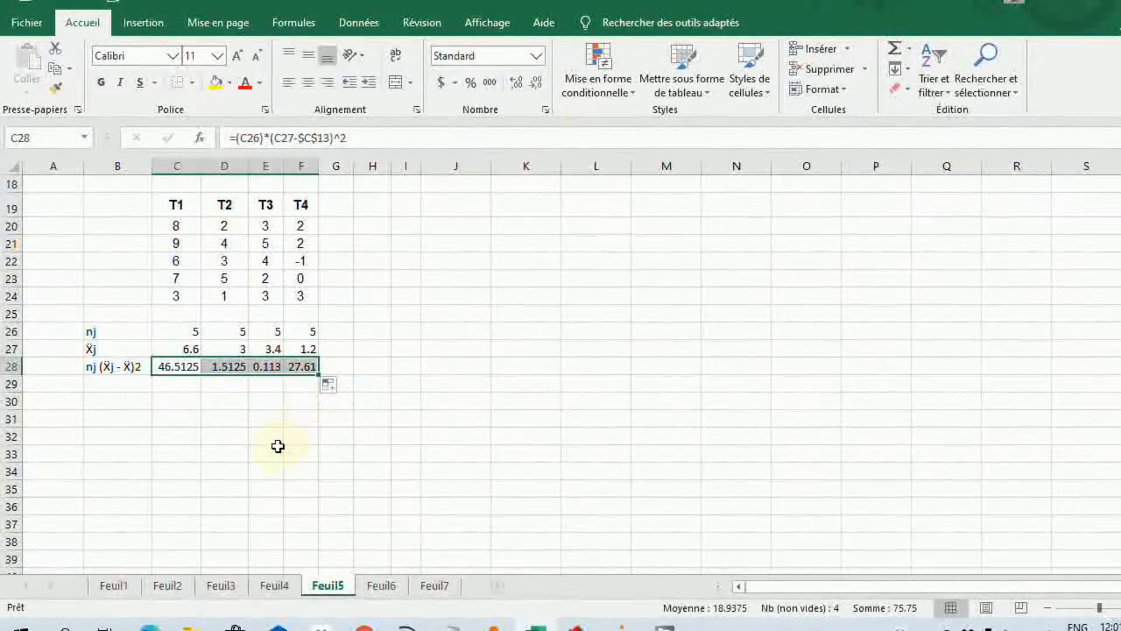
In cell C2, calculate the SCF with the formula =SOMME(C28:F28).
scroll(309, 432, "up", 1)
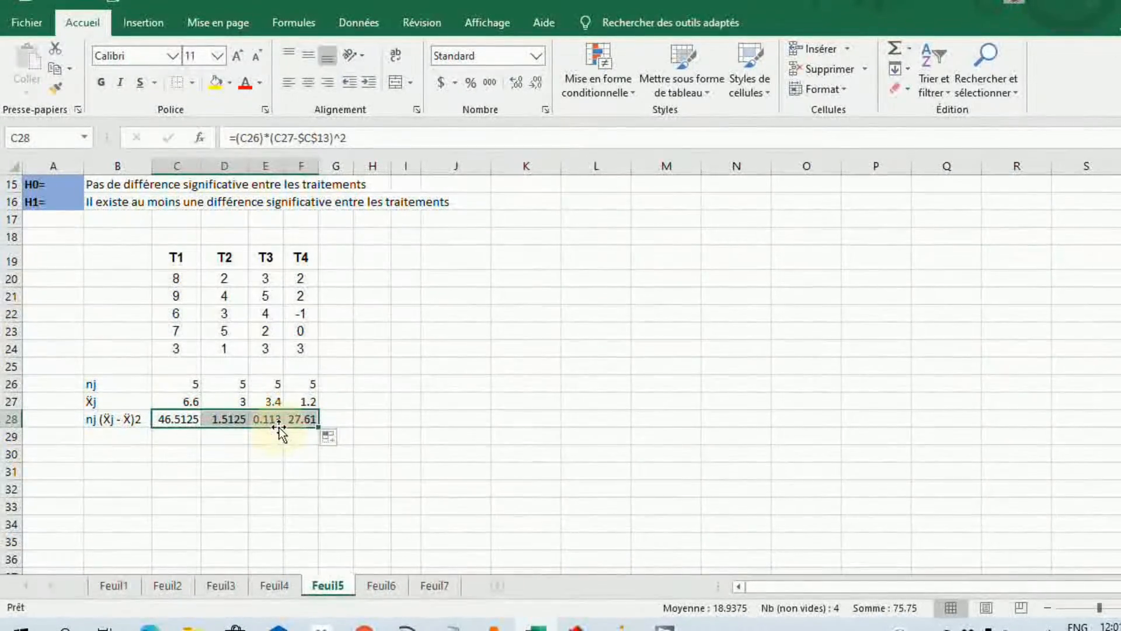
scroll(266, 419, "up", 5)
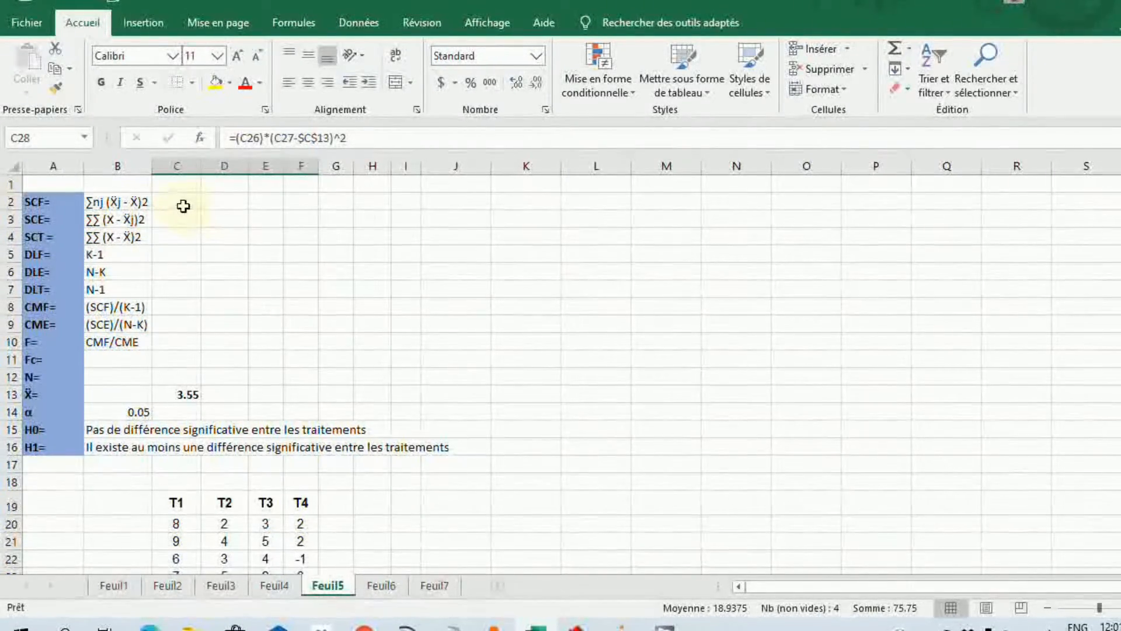
left_click(181, 205)
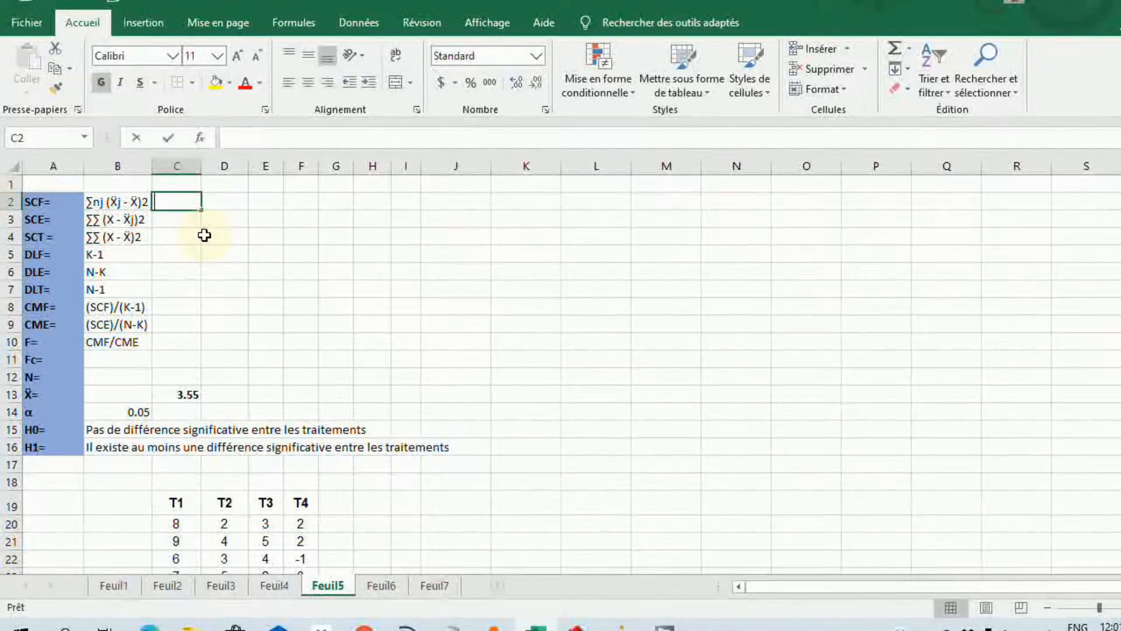
type("=somm")
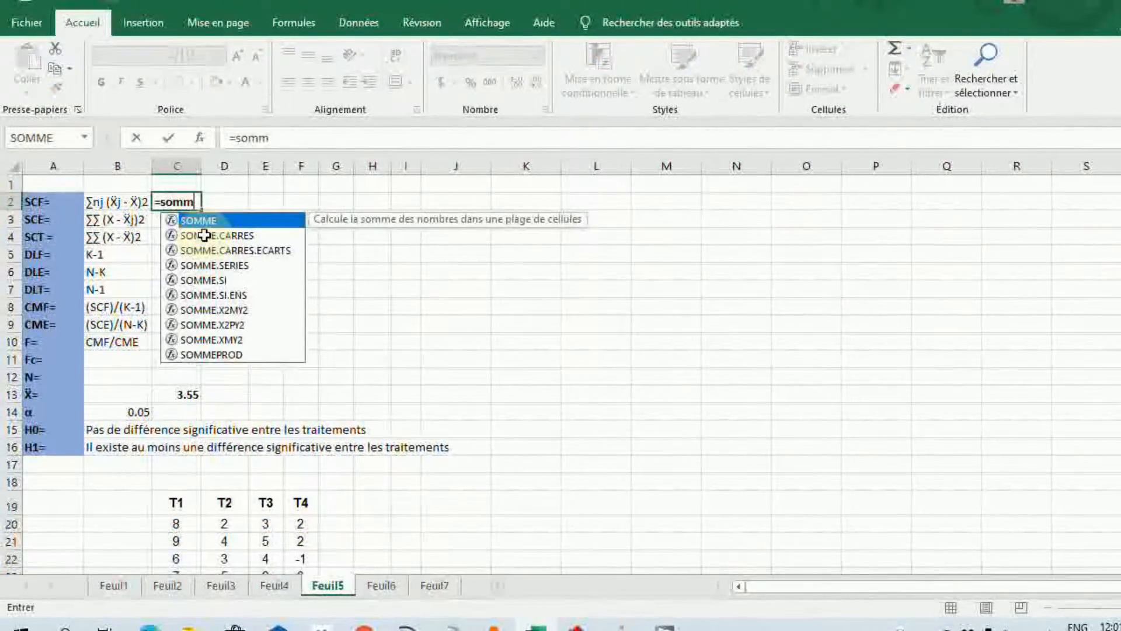
double_click(202, 220)
scroll(409, 347, "down", 5)
left_click(172, 403)
left_click_drag(209, 402, 285, 402)
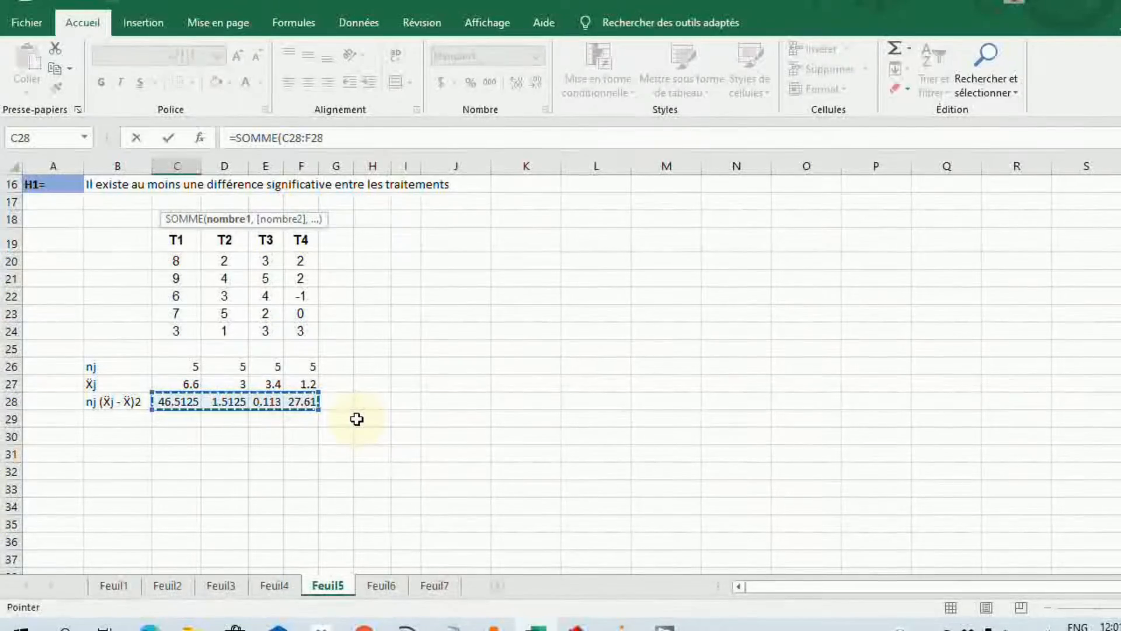
key("Return")
scroll(357, 418, "up", 1)
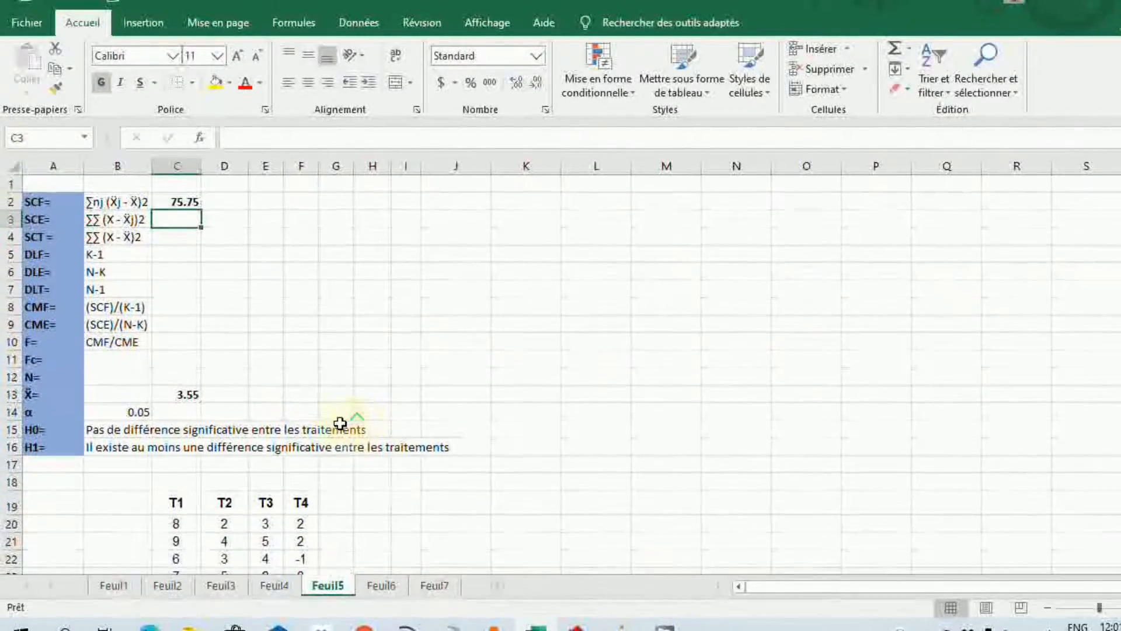
left_click(185, 207)
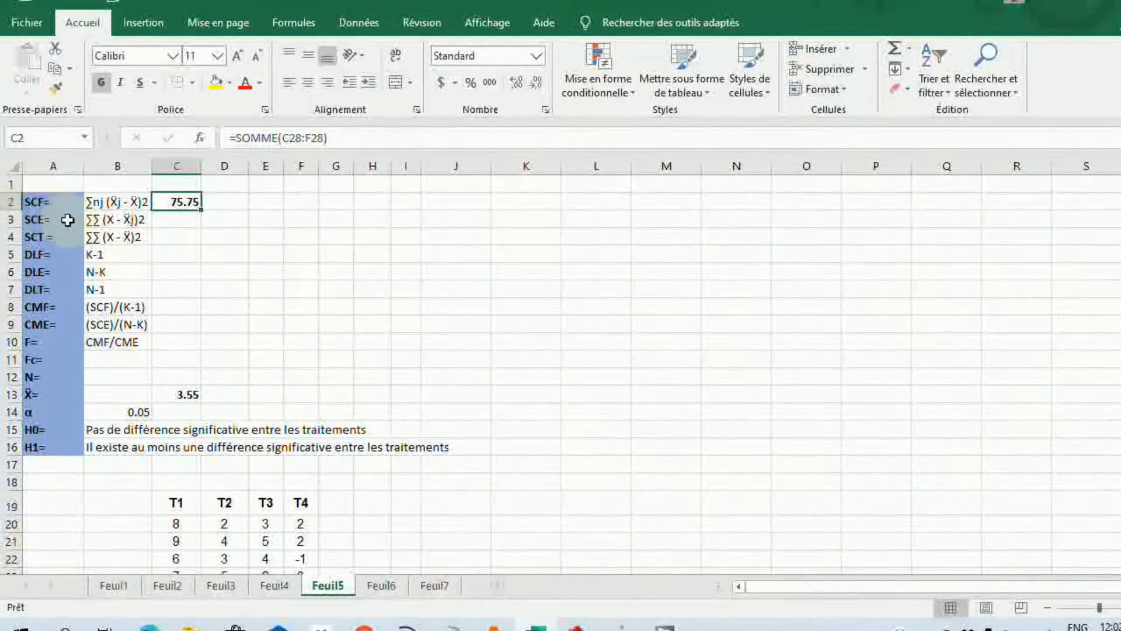
Enter the column headers trait in cell J19 and X in cell K19 to start a stacked data table.
left_click(151, 220)
scroll(226, 268, "down", 2)
scroll(225, 268, "up", 2)
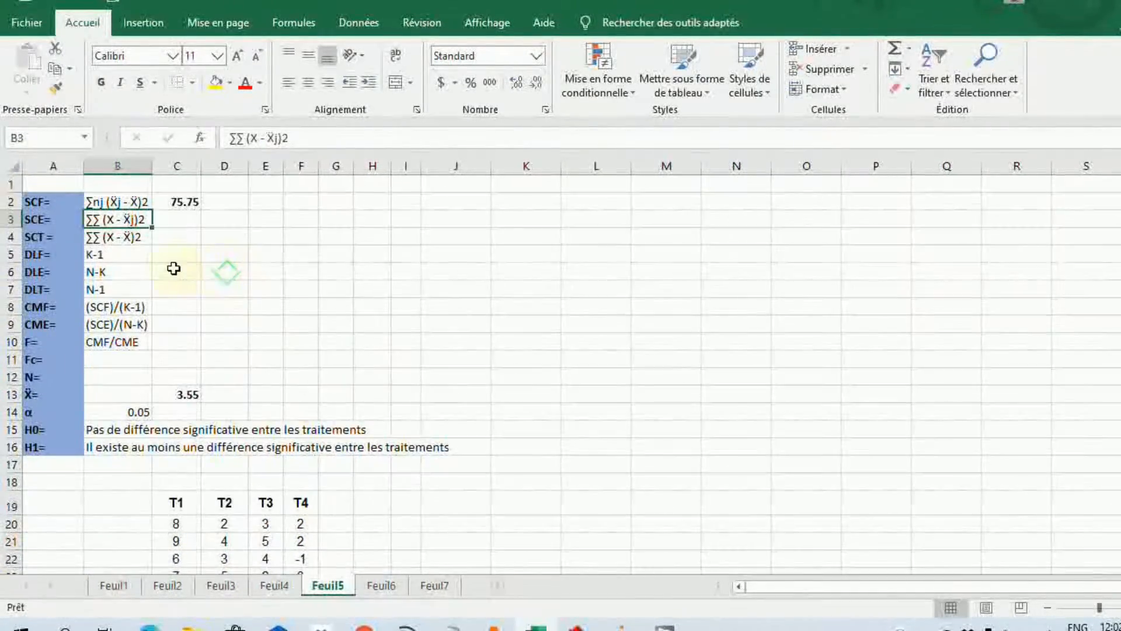
scroll(174, 268, "down", 3)
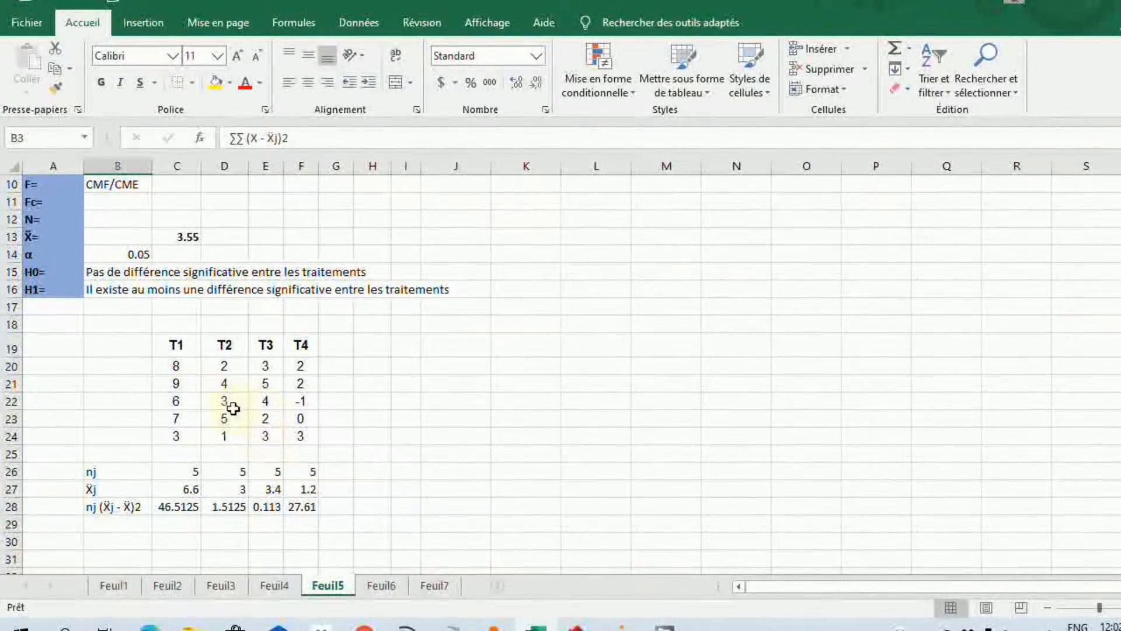
scroll(258, 409, "up", 1)
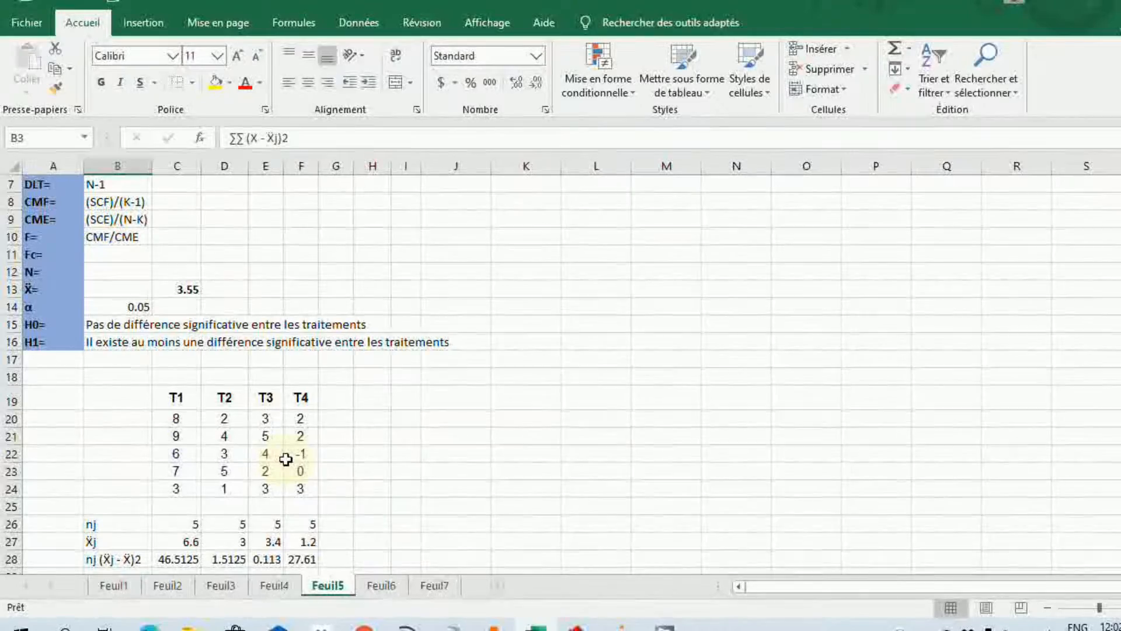
left_click(461, 403)
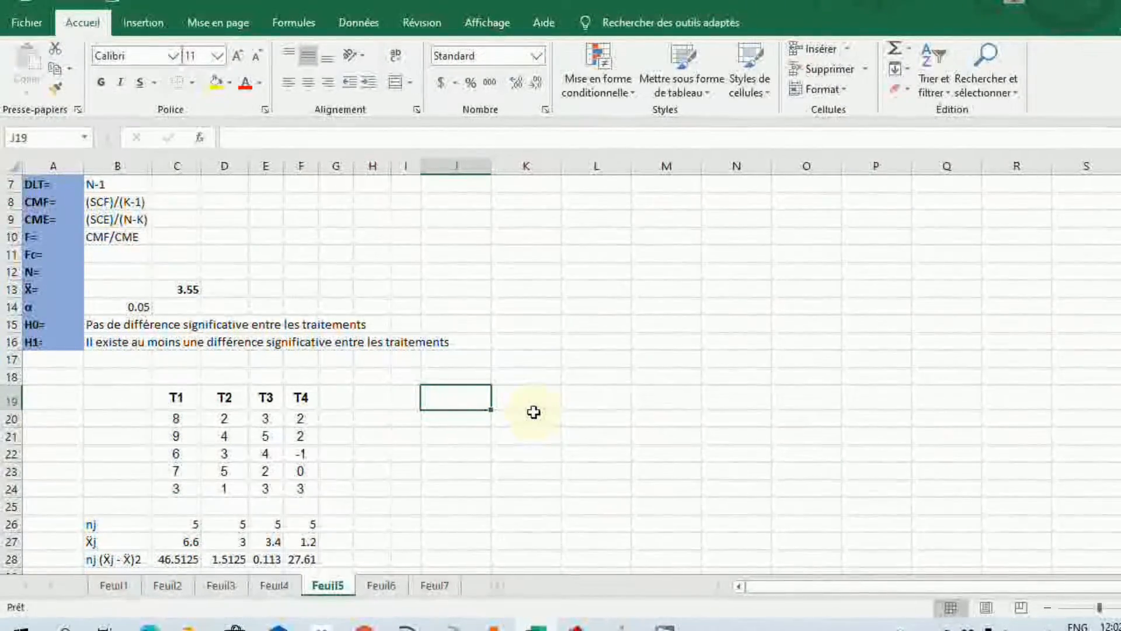
scroll(508, 414, "down", 2)
scroll(508, 415, "up", 2)
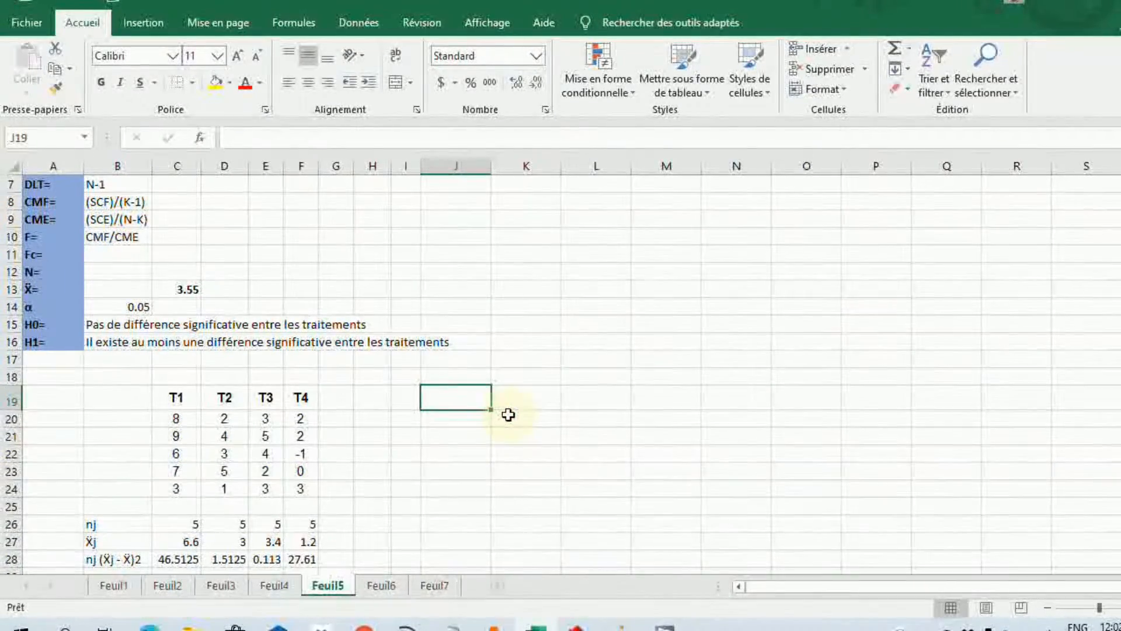
type("tr")
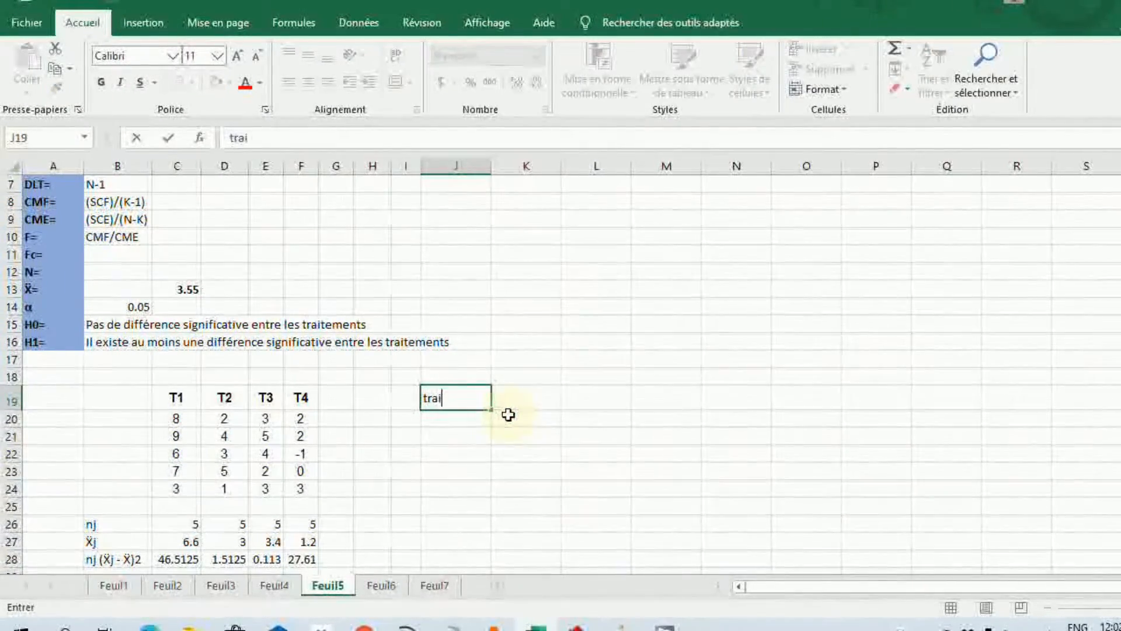
type("ait")
left_click(521, 400)
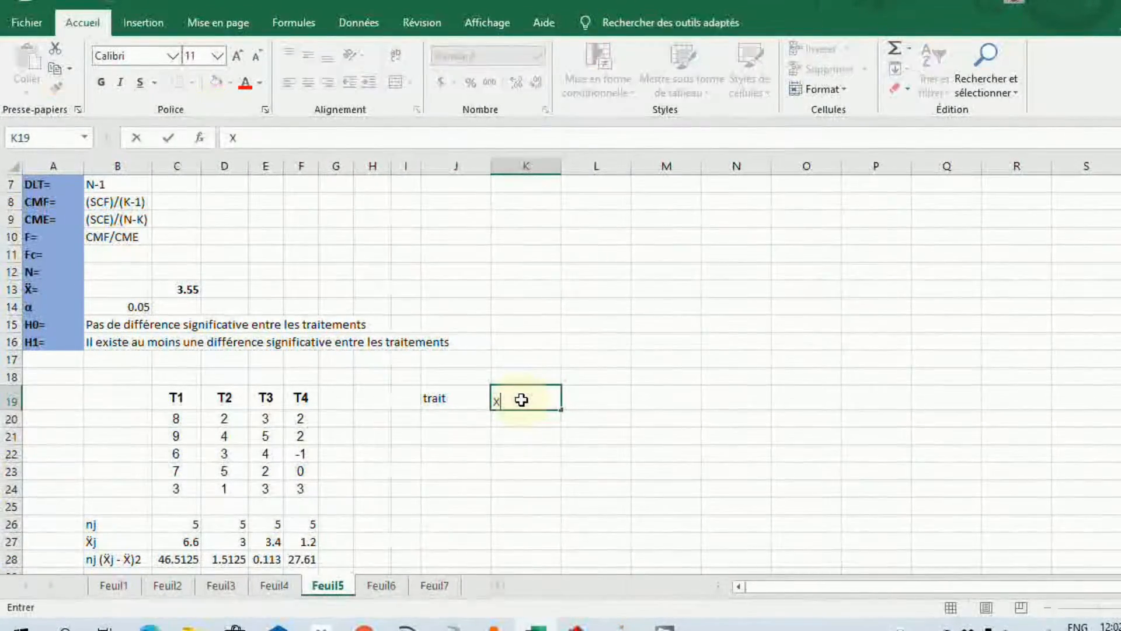
left_click(467, 422)
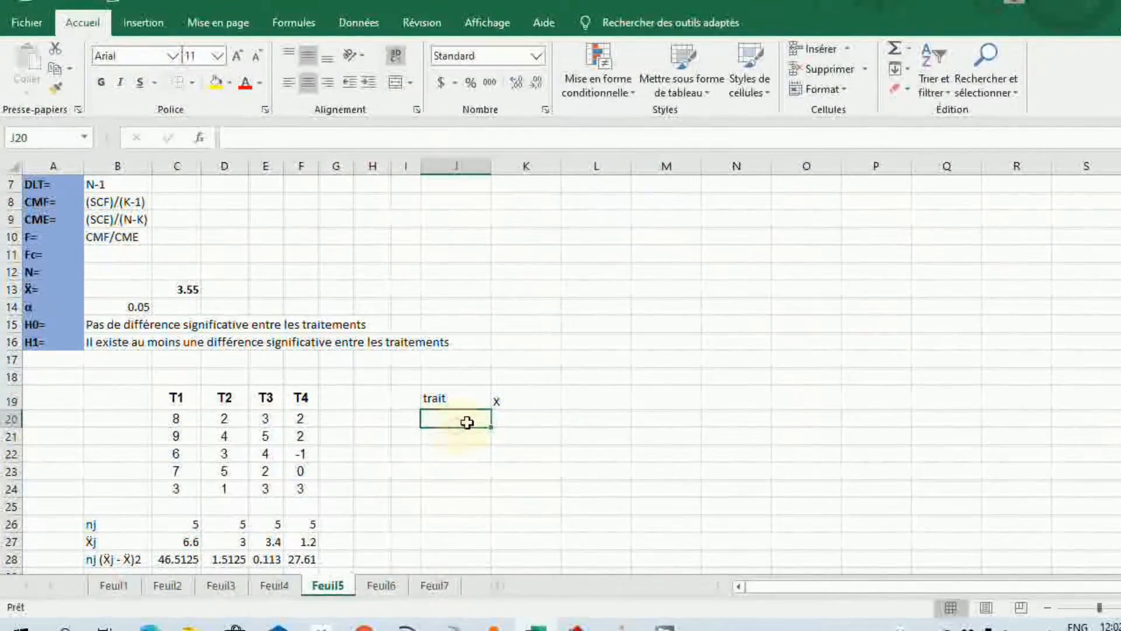
Copy the T1 values from C20:C24 into the X column starting at cell K20.
left_click(519, 418)
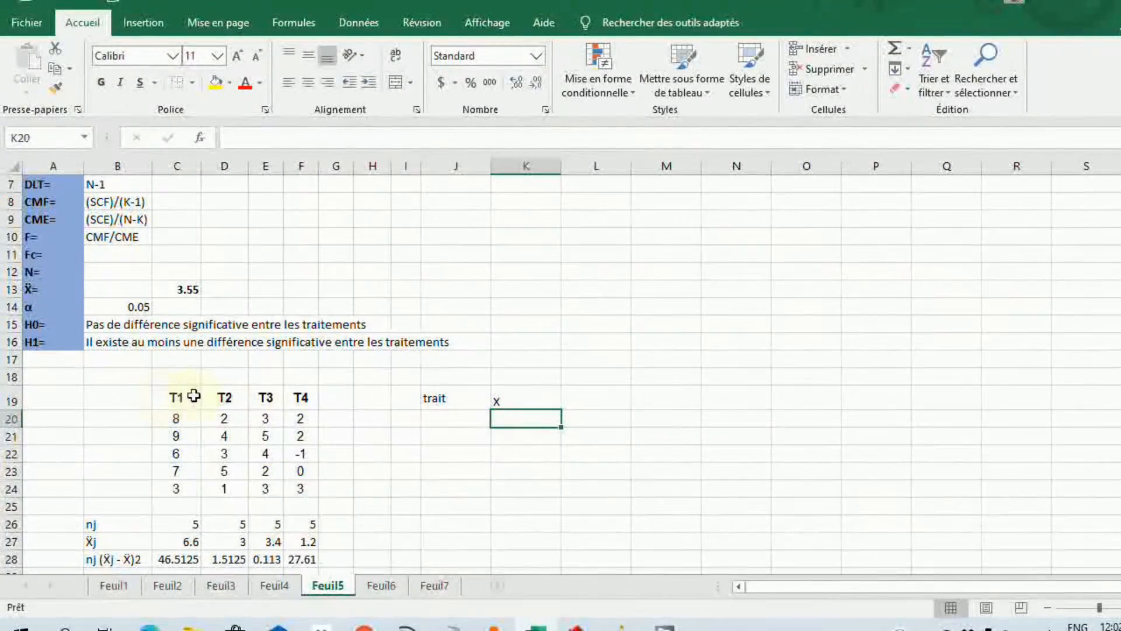
left_click(181, 420)
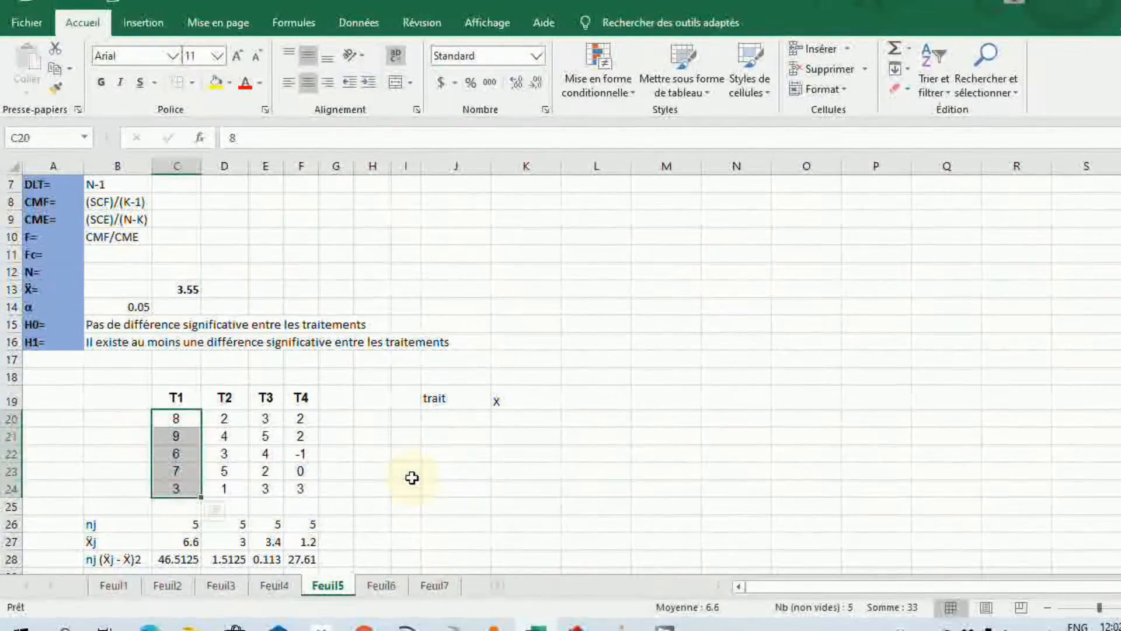
left_click(508, 420)
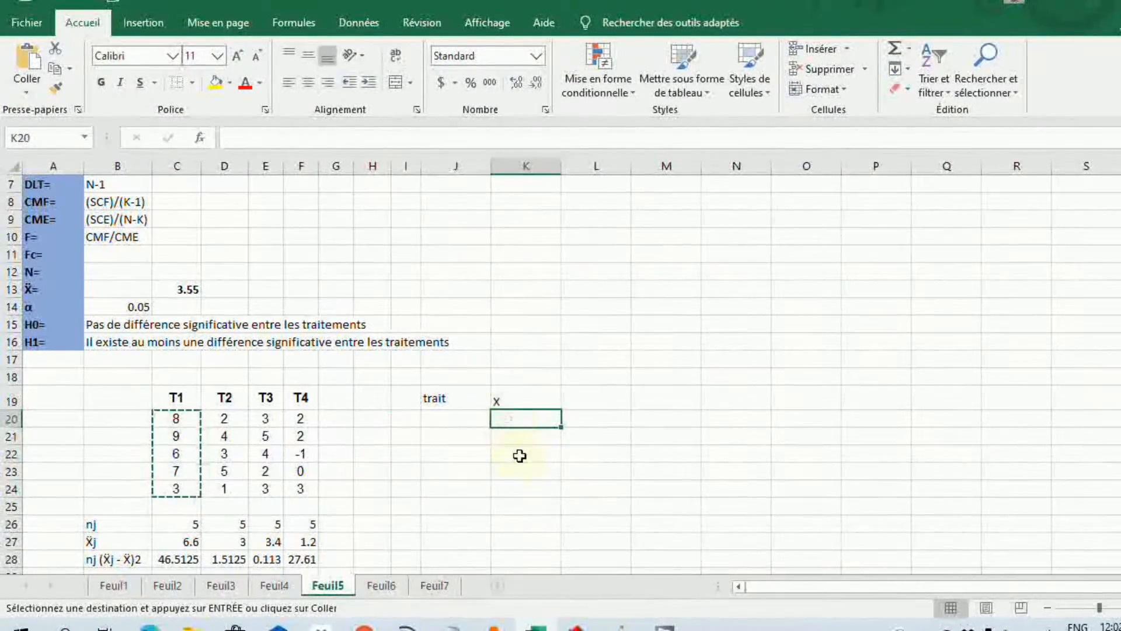
key("ctrl+v")
Label cells J20:J24 as T1 by filling the text down as copied cells rather than a series.
left_click(455, 425)
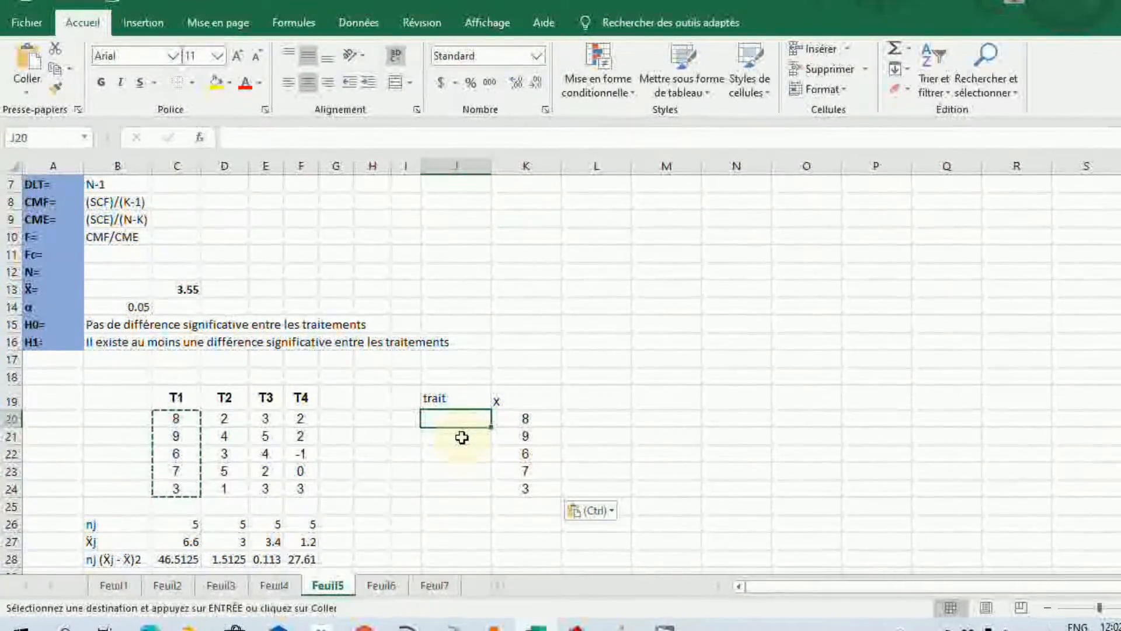
type("T1")
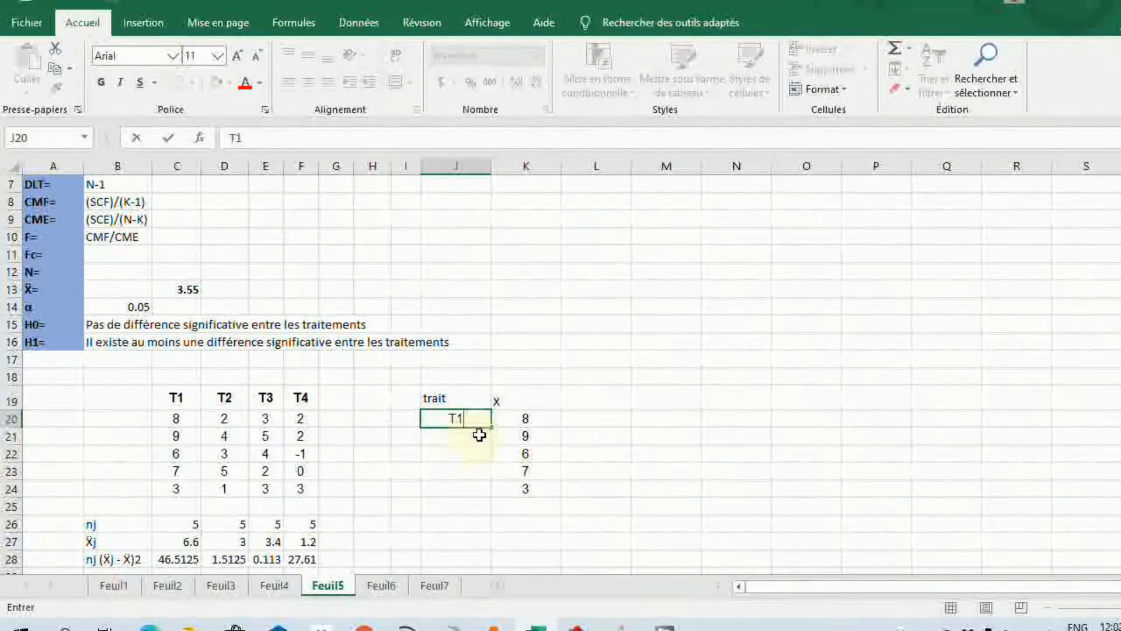
left_click_drag(493, 428, 483, 494)
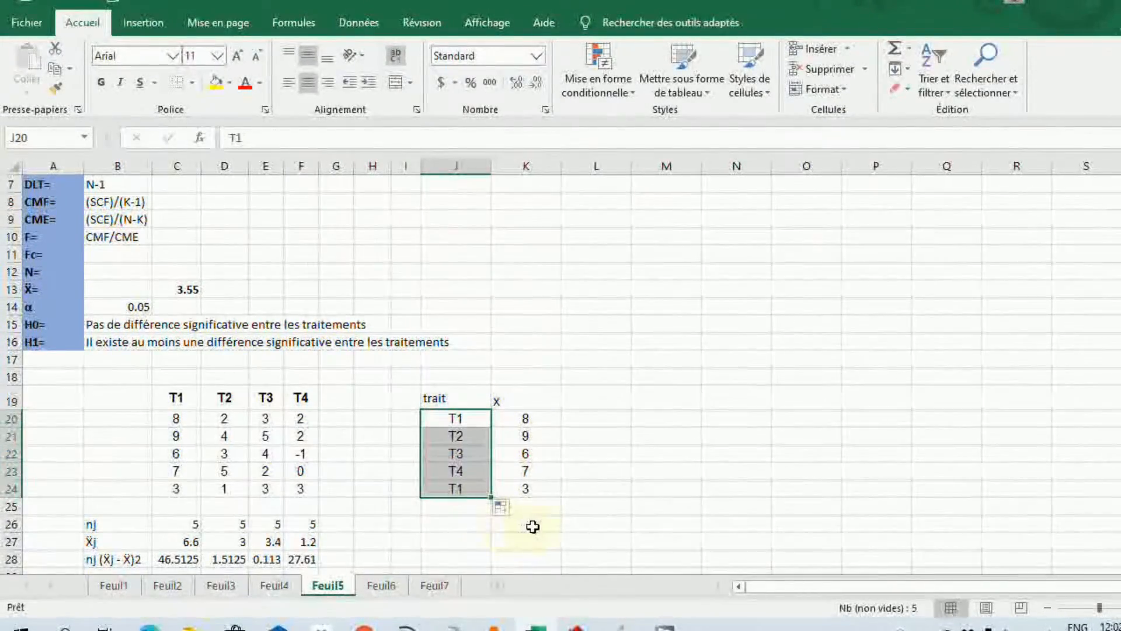
left_click(502, 507)
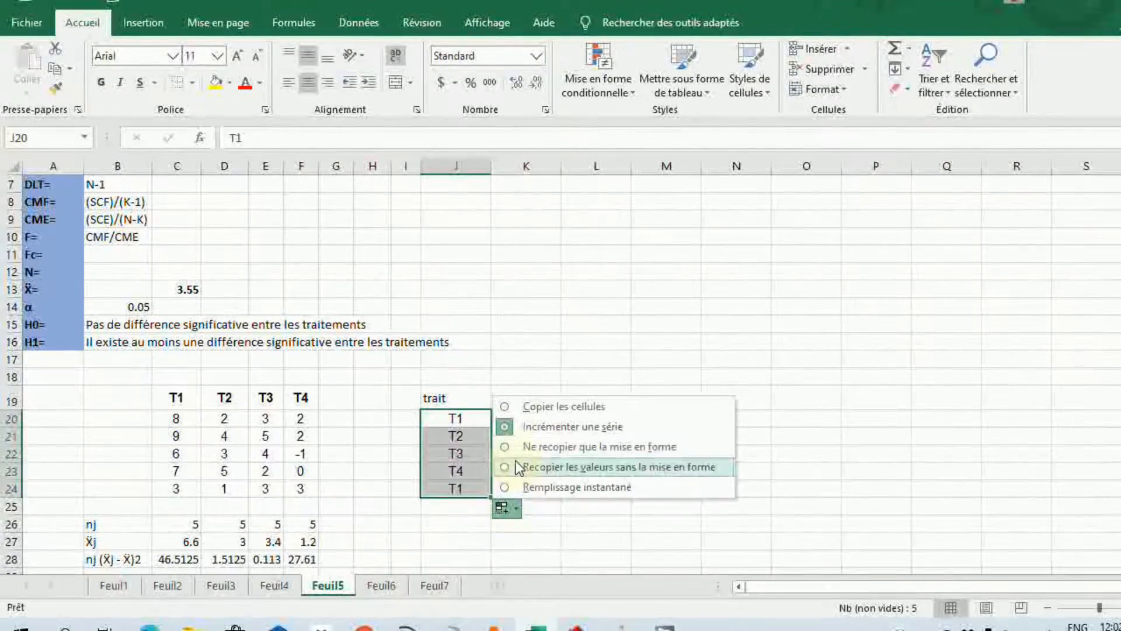
left_click(520, 407)
Copy the T2 values from D20:D24 into the X column starting at cell K25.
left_click(228, 419)
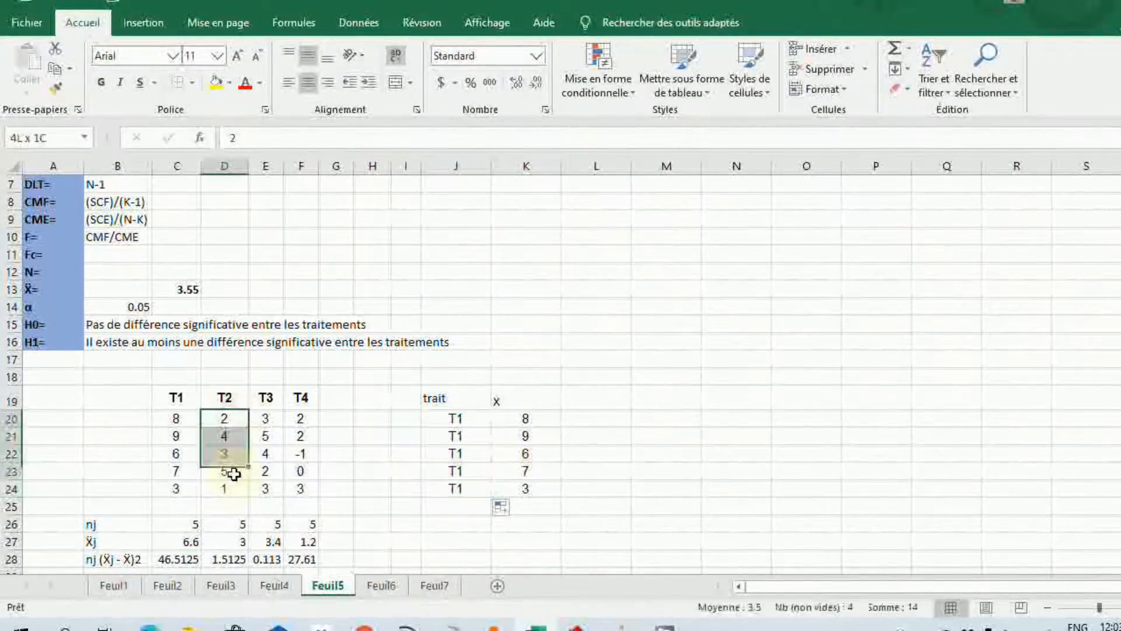
key("ctrl+c")
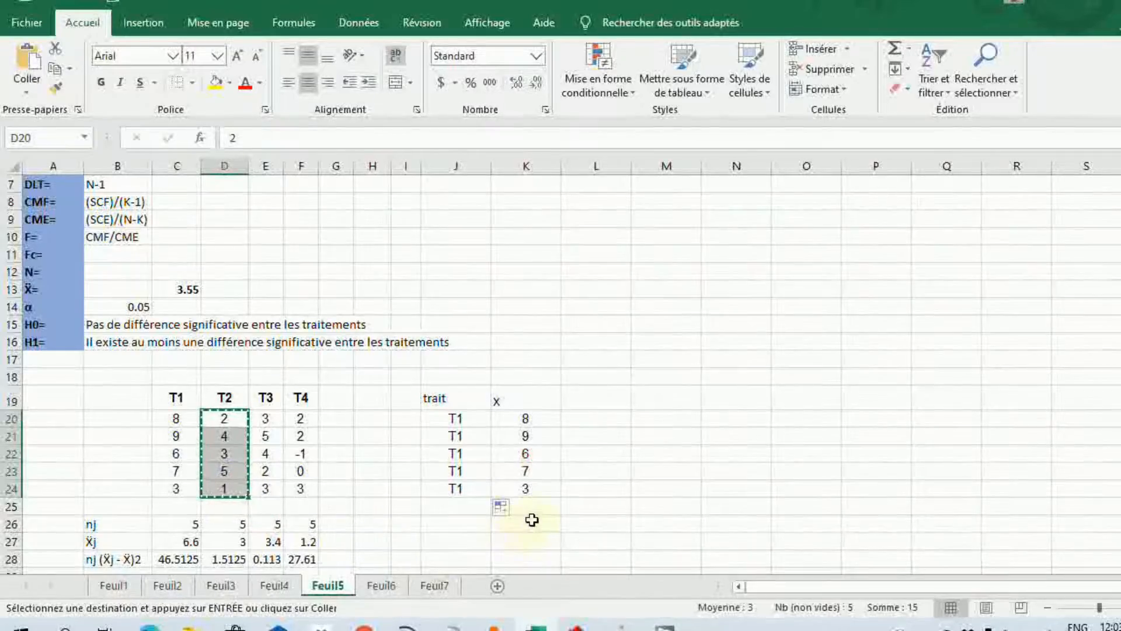
left_click(533, 506)
key("ctrl+v")
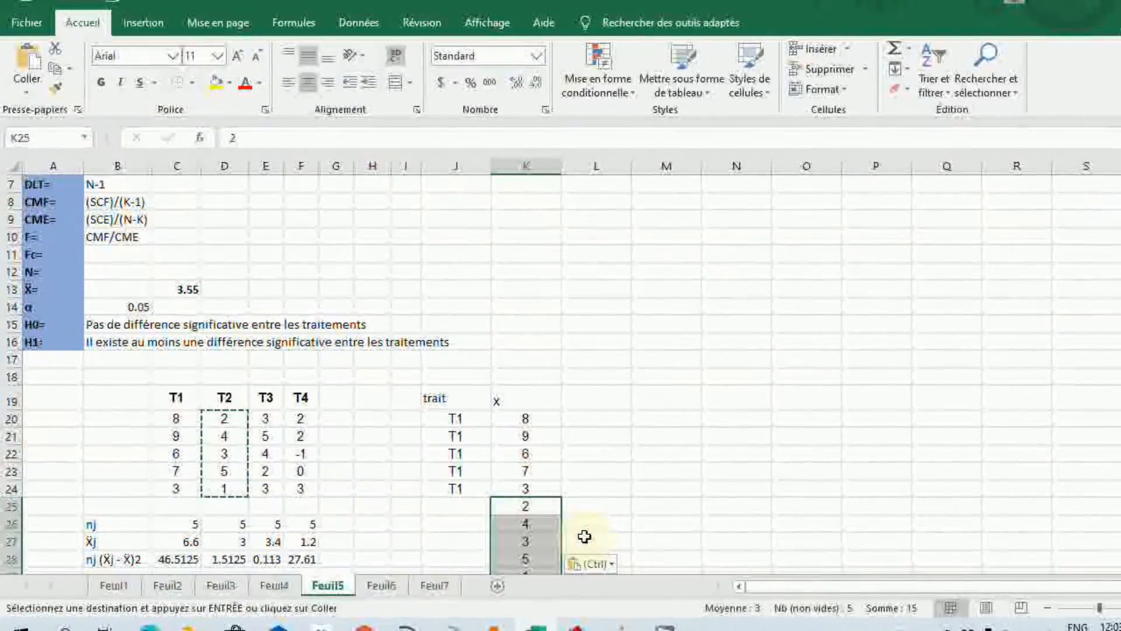
Enter T2 in cell J25 and copy the same label down through J29 without incrementing it.
scroll(584, 536, "down", 2)
left_click(469, 404)
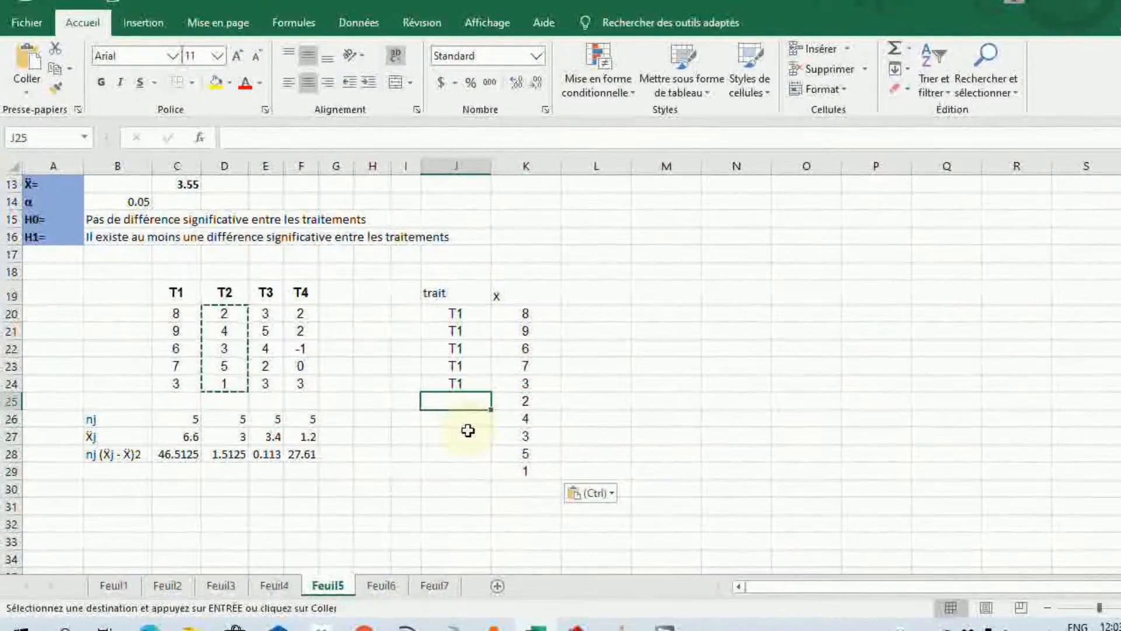
type("T1")
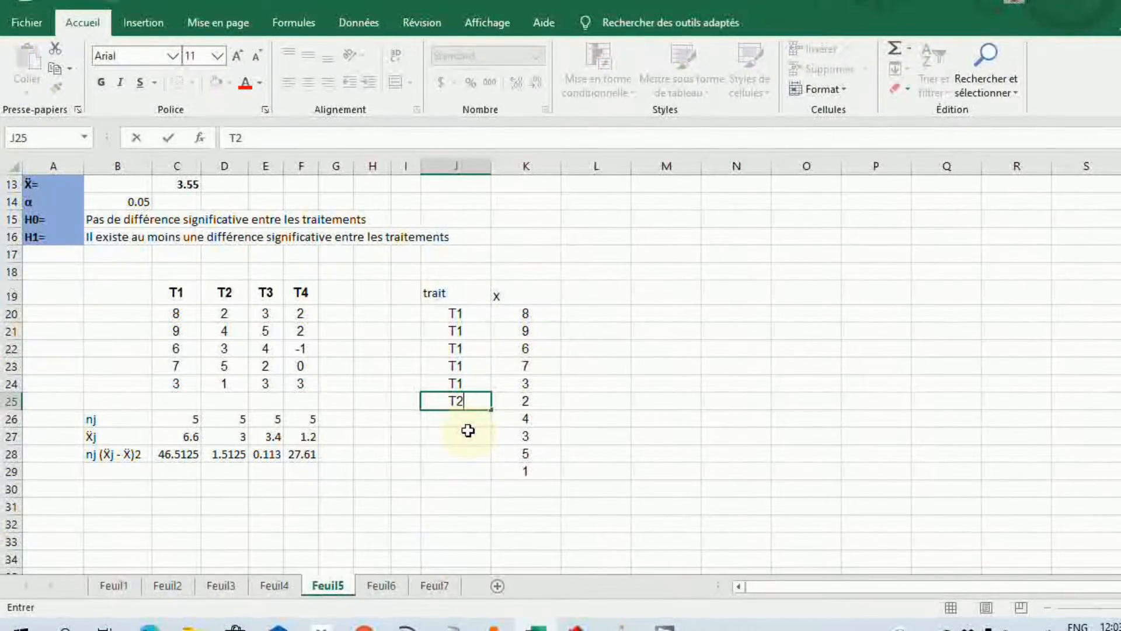
left_click_drag(491, 409, 501, 486)
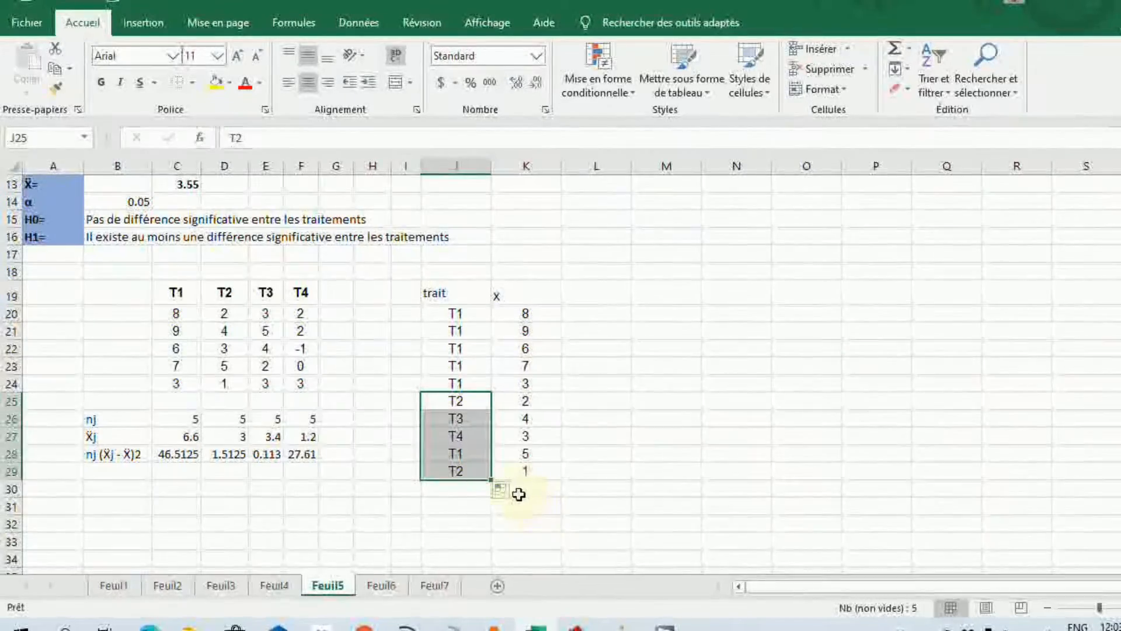
left_click(502, 490)
left_click(531, 509)
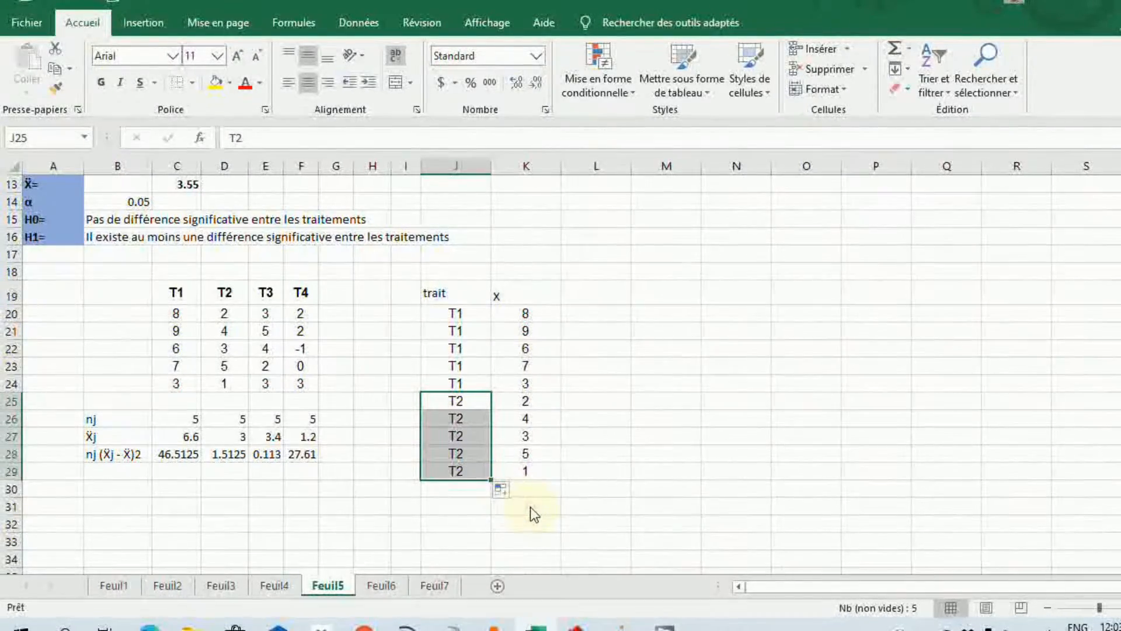
Copy the T3 values from E20:E24 into the X column starting at cell K30.
left_click(528, 488)
left_click(269, 312)
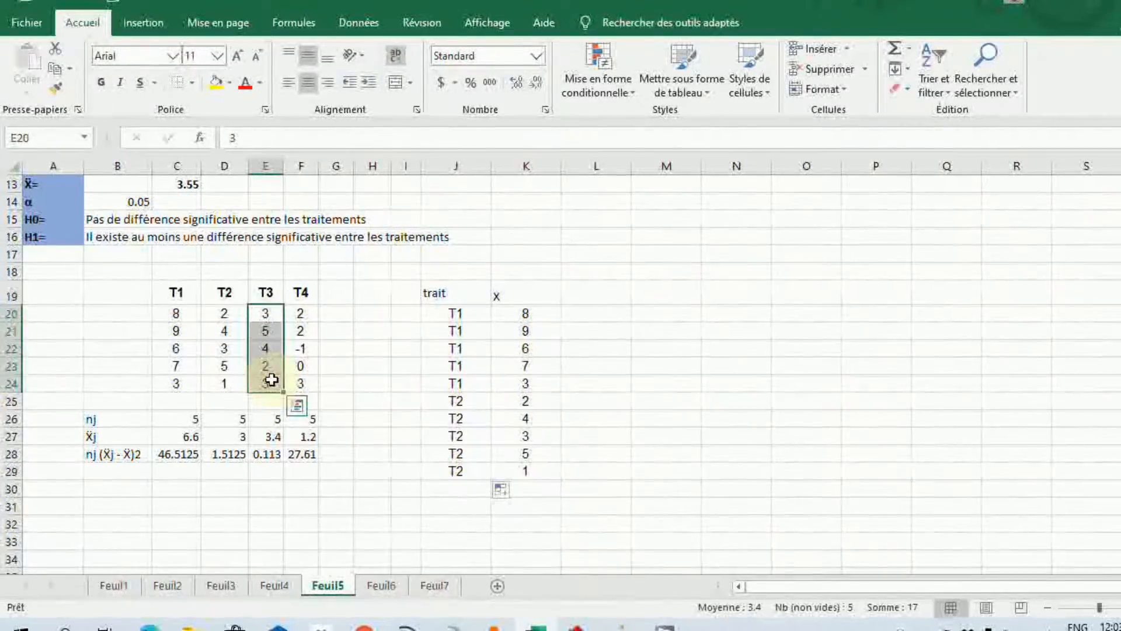
key("ctrl+c")
left_click(525, 490)
key("ctrl+v")
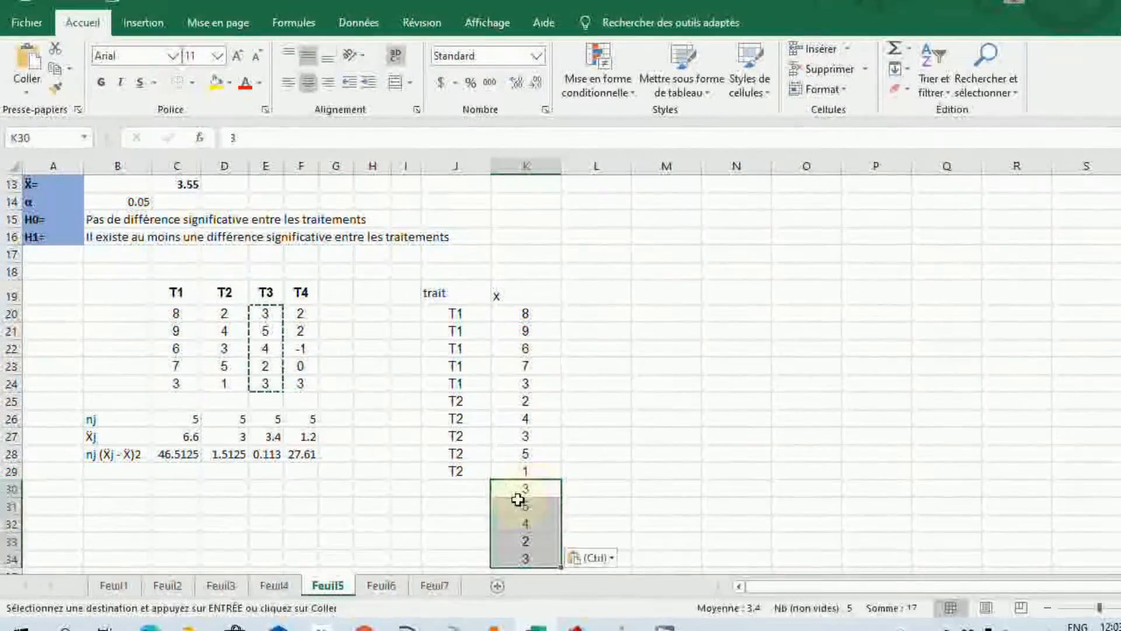
Enter T3 in cell J30 and copy the same label down through J34 without incrementing it.
left_click(453, 489)
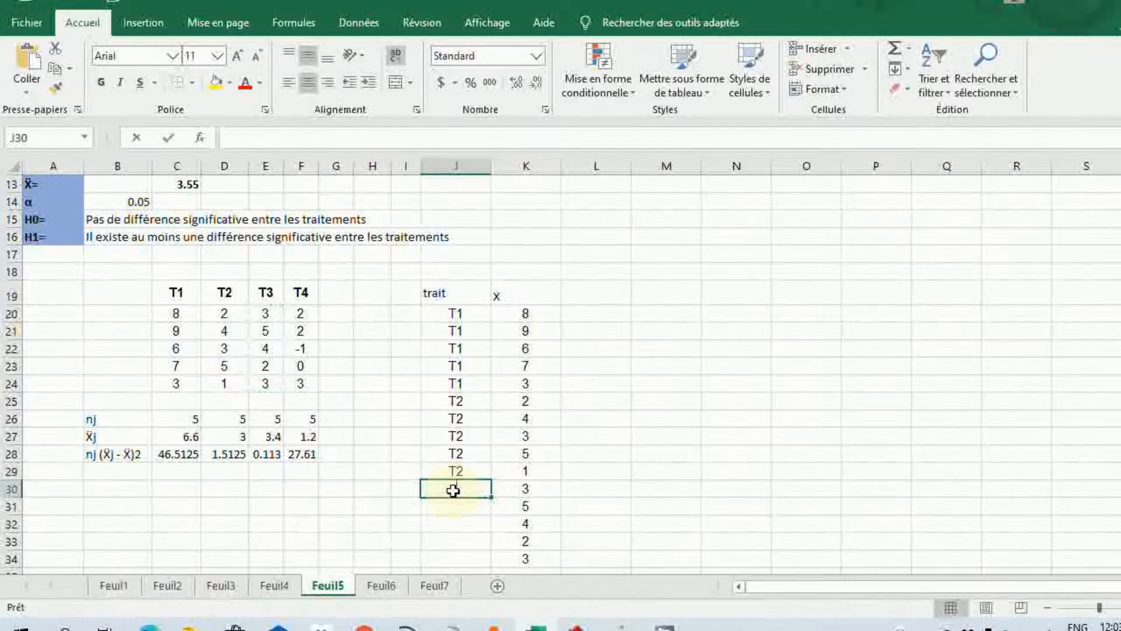
type("T3")
key("ctrl+Return")
left_click_drag(492, 497, 494, 568)
left_click(502, 557)
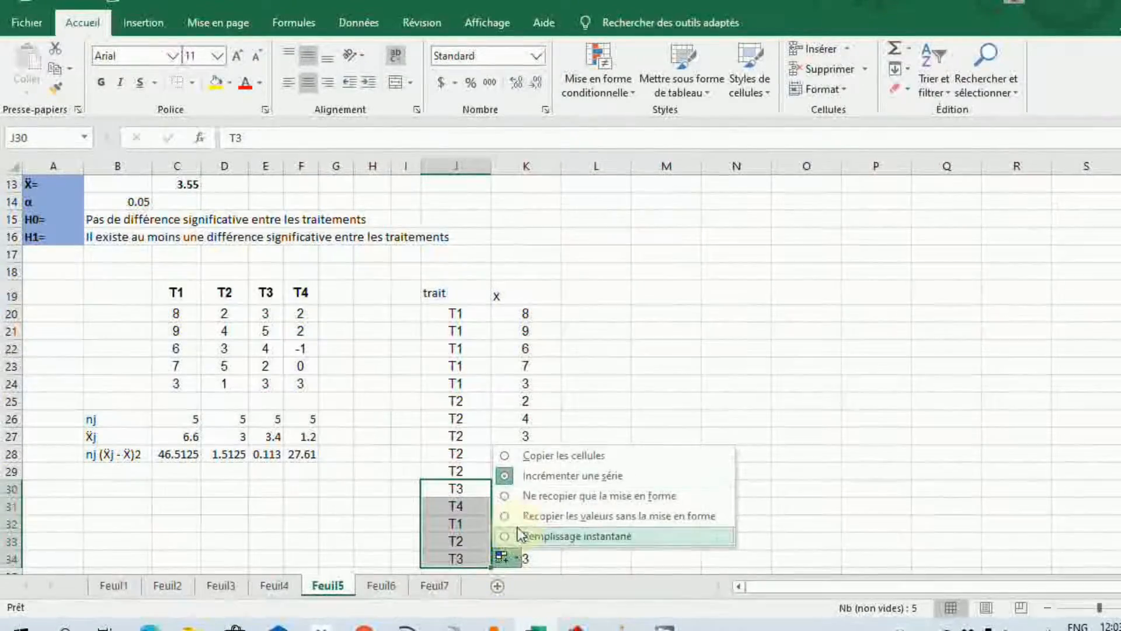
left_click(531, 455)
Copy the T4 values from F20:F24 into the X column starting at cell K35.
scroll(586, 448, "down", 2)
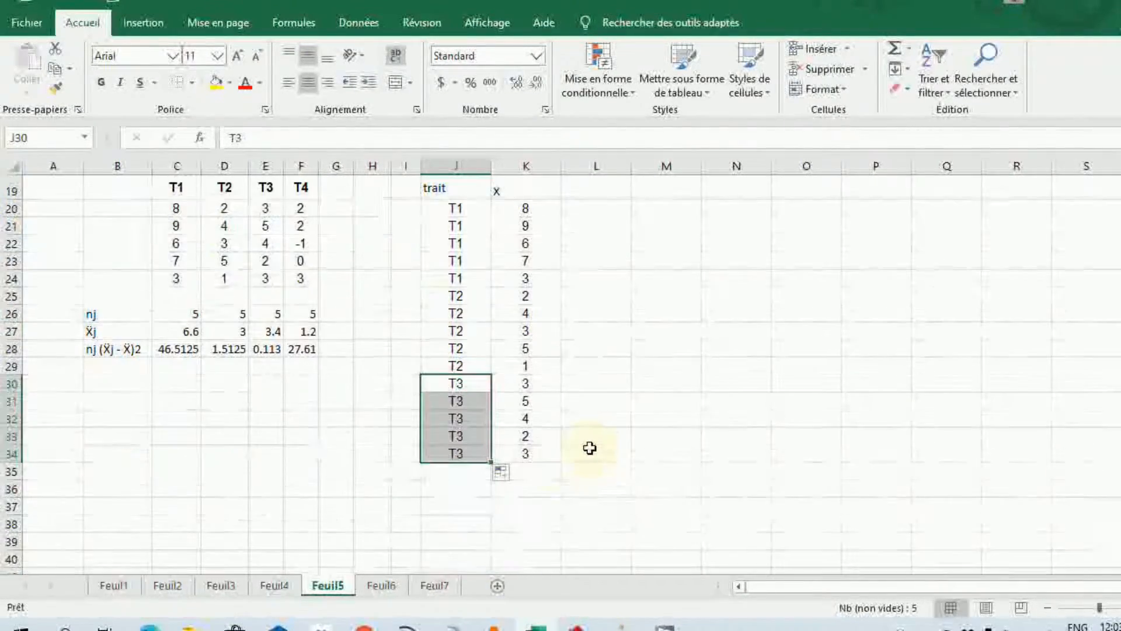
left_click(302, 210)
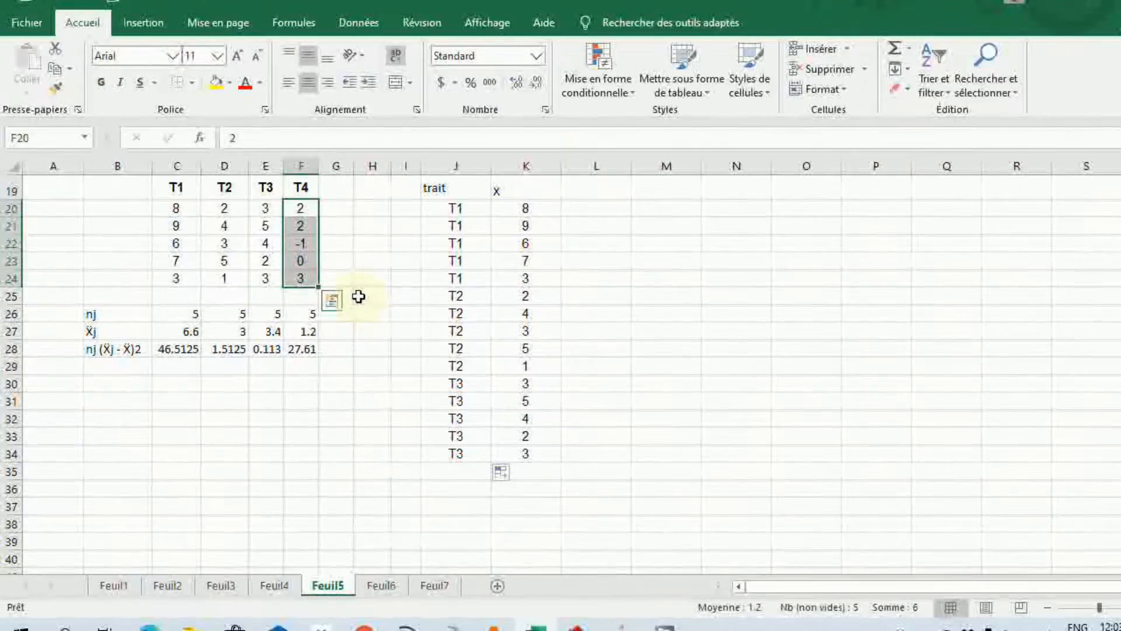
key("ctrl+c")
left_click(531, 472)
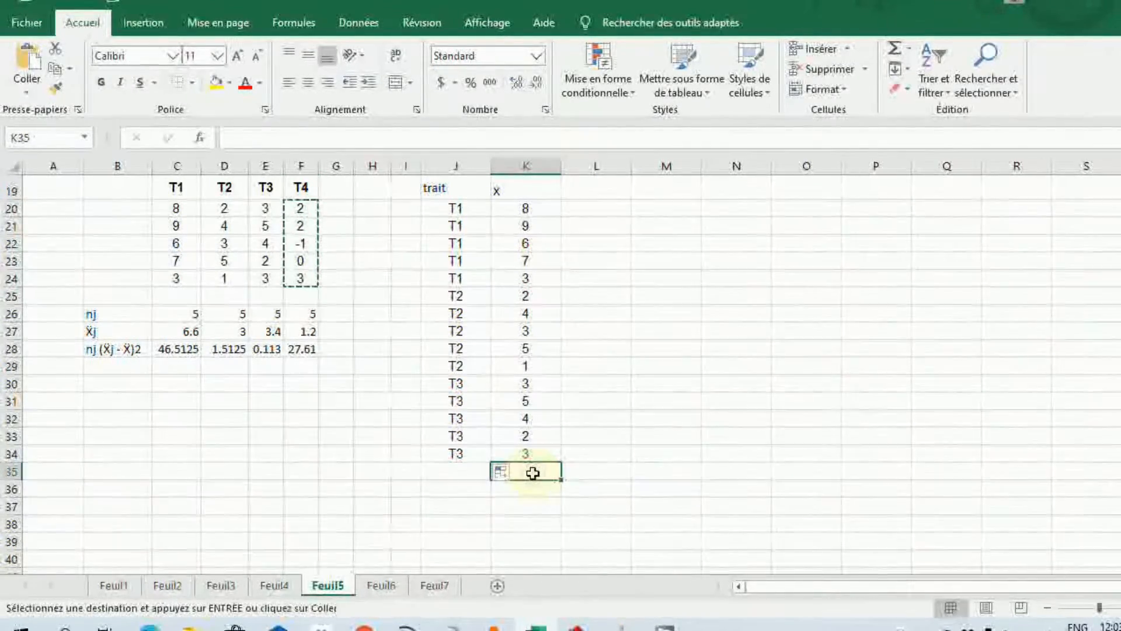
key("ctrl+v")
Enter T4 in cell J35 and copy the same label down through J39 without incrementing it.
left_click(458, 468)
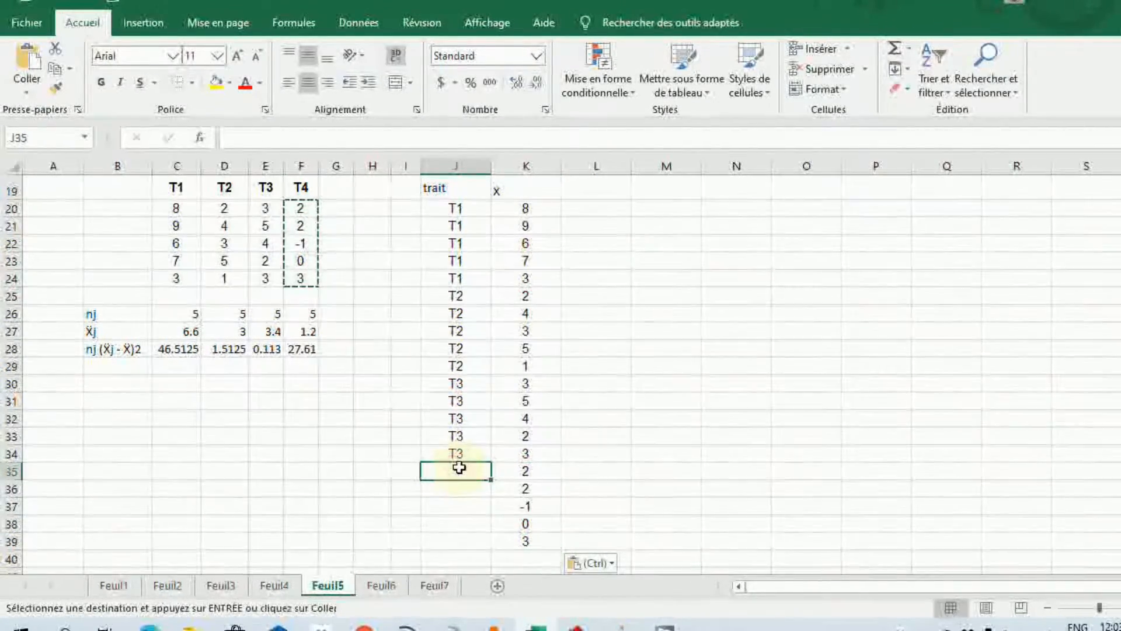
type("T4")
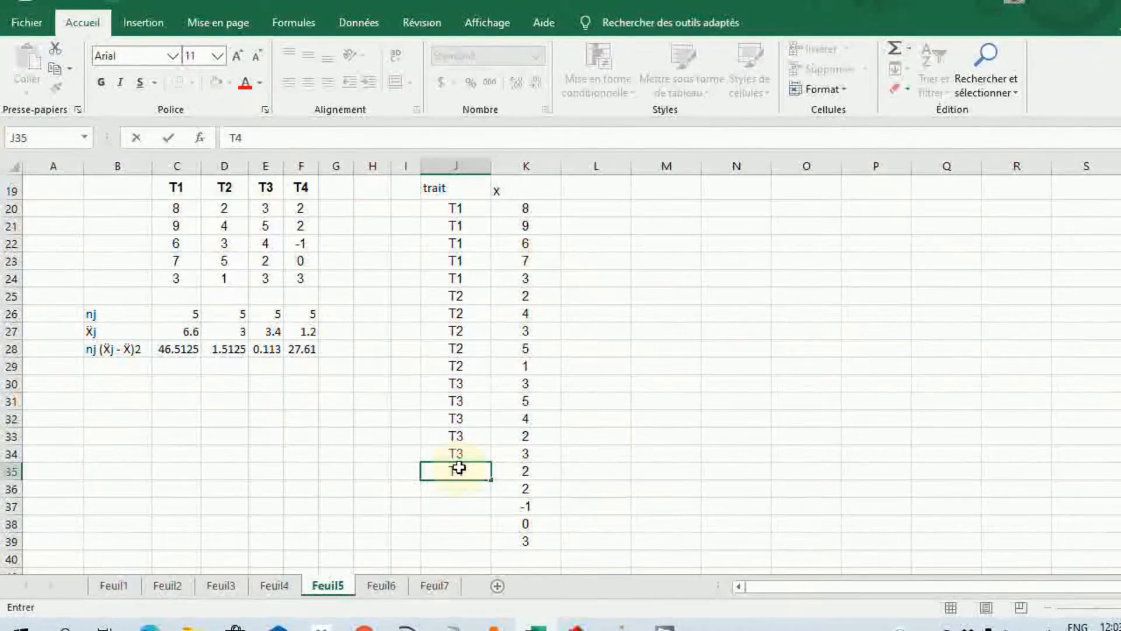
left_click_drag(491, 480, 480, 552)
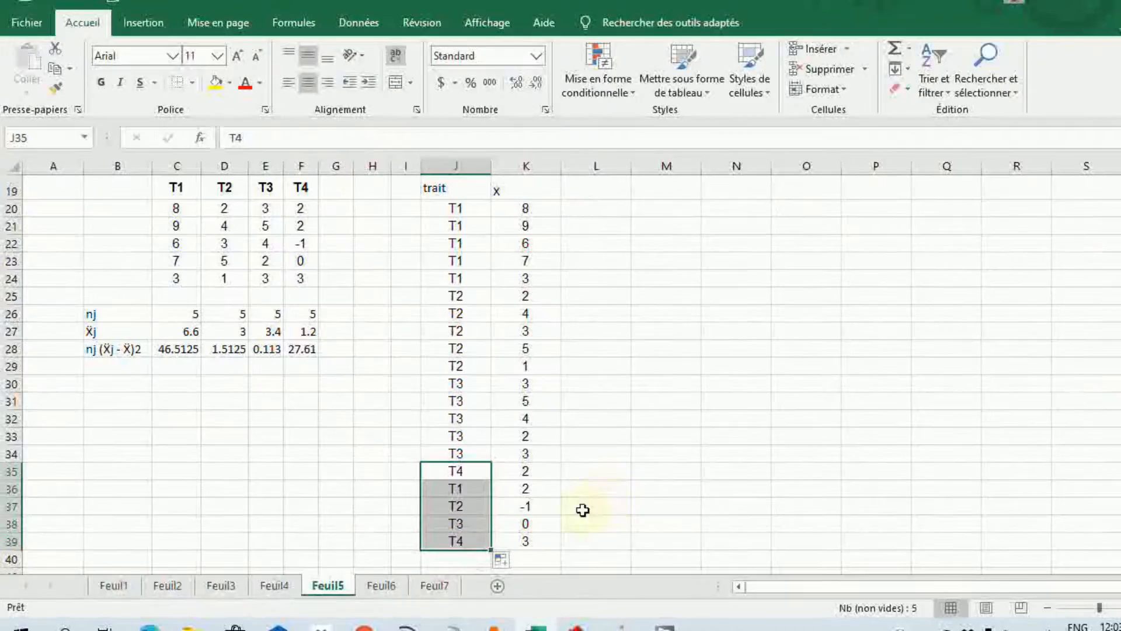
left_click(500, 560)
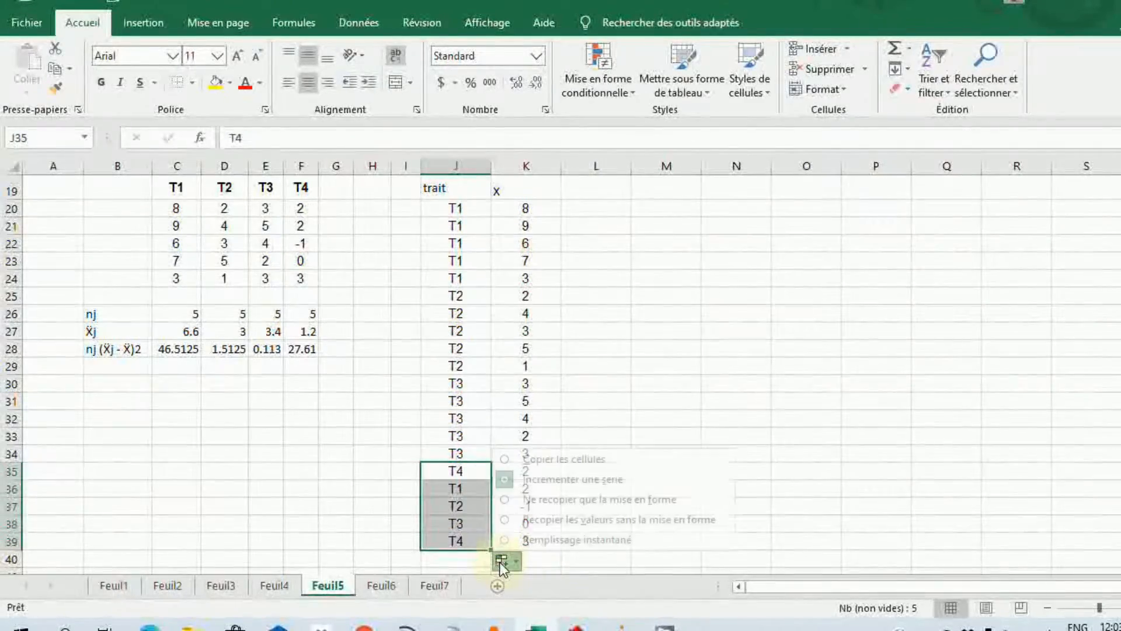
left_click(506, 464)
scroll(542, 450, "up", 5)
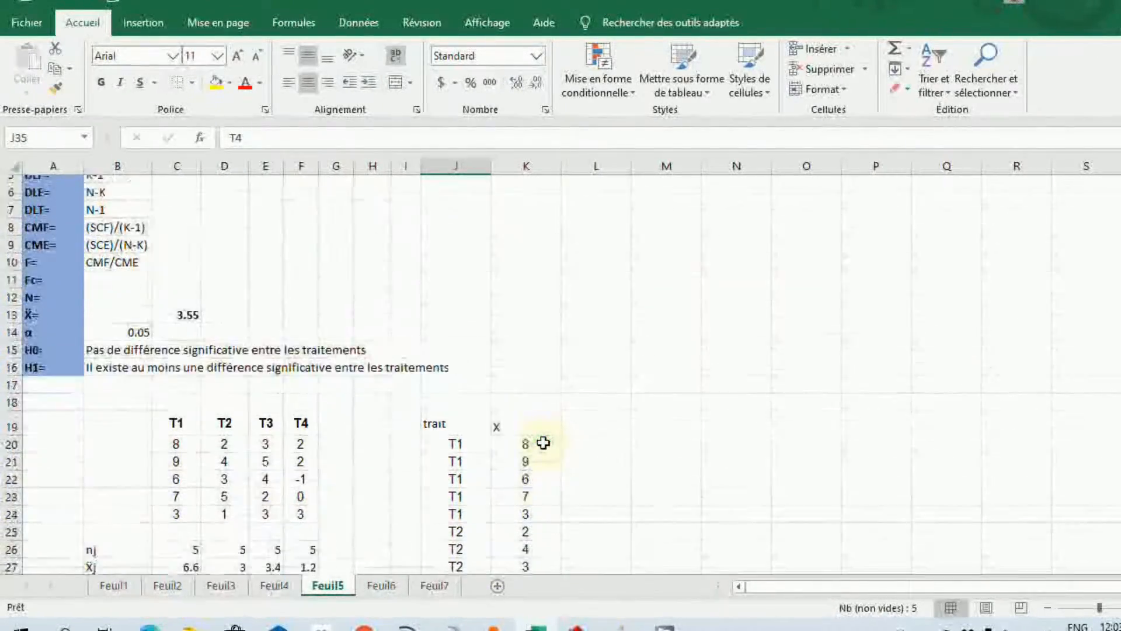
scroll(544, 443, "down", 2)
scroll(525, 432, "up", 2)
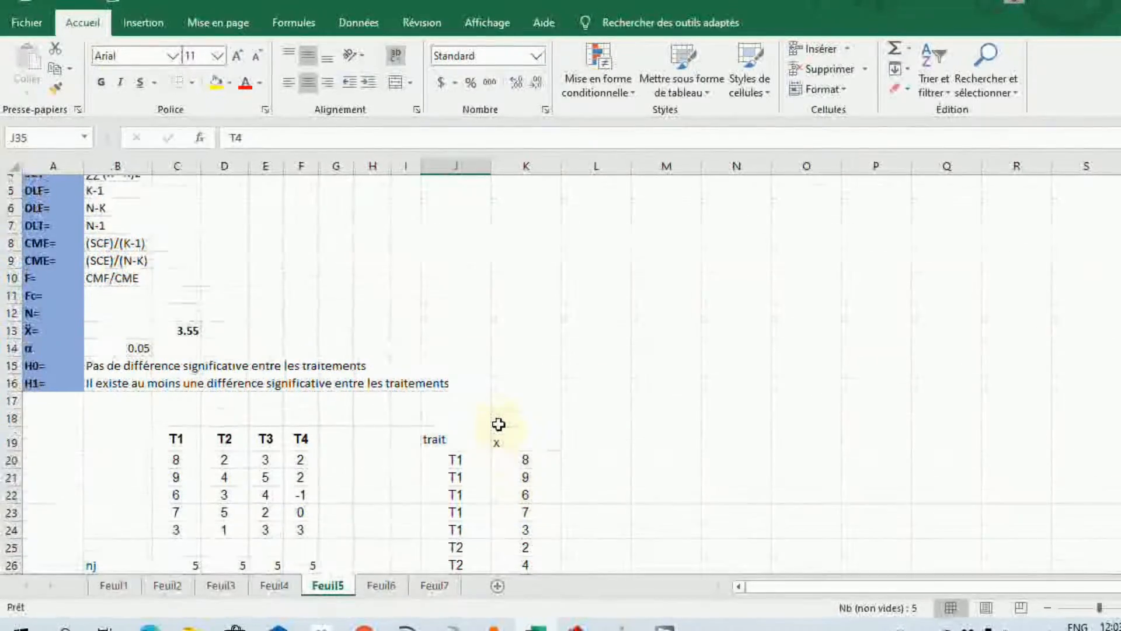
Examine the SCE formula in B3 alongside the stacked X column and the Ẍj row of treatment means.
scroll(498, 424, "up", 2)
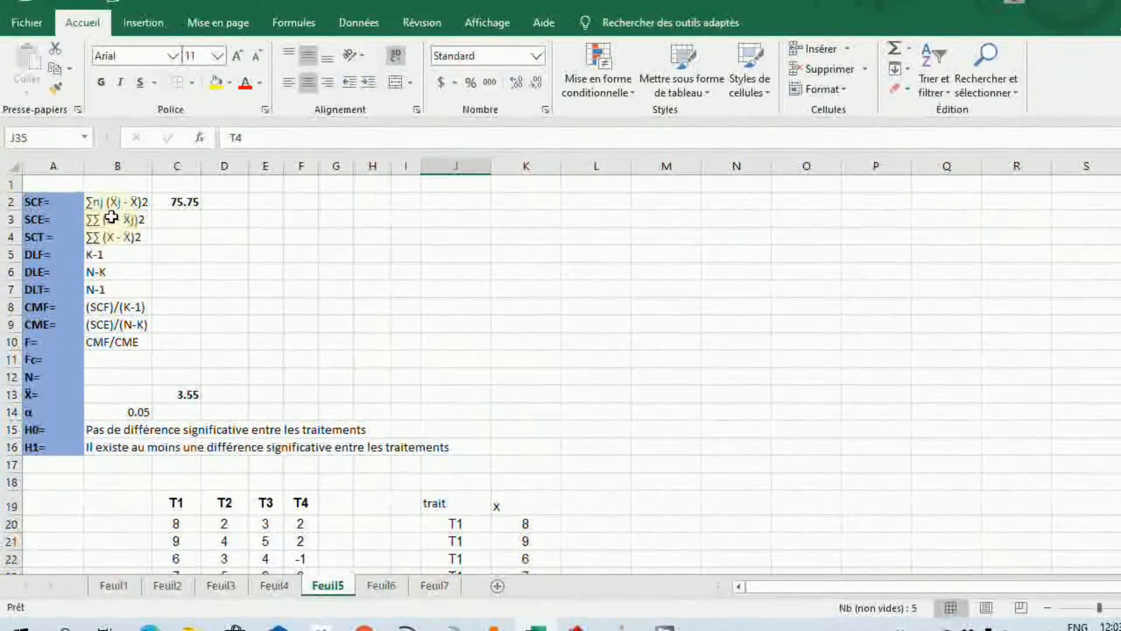
left_click(111, 218)
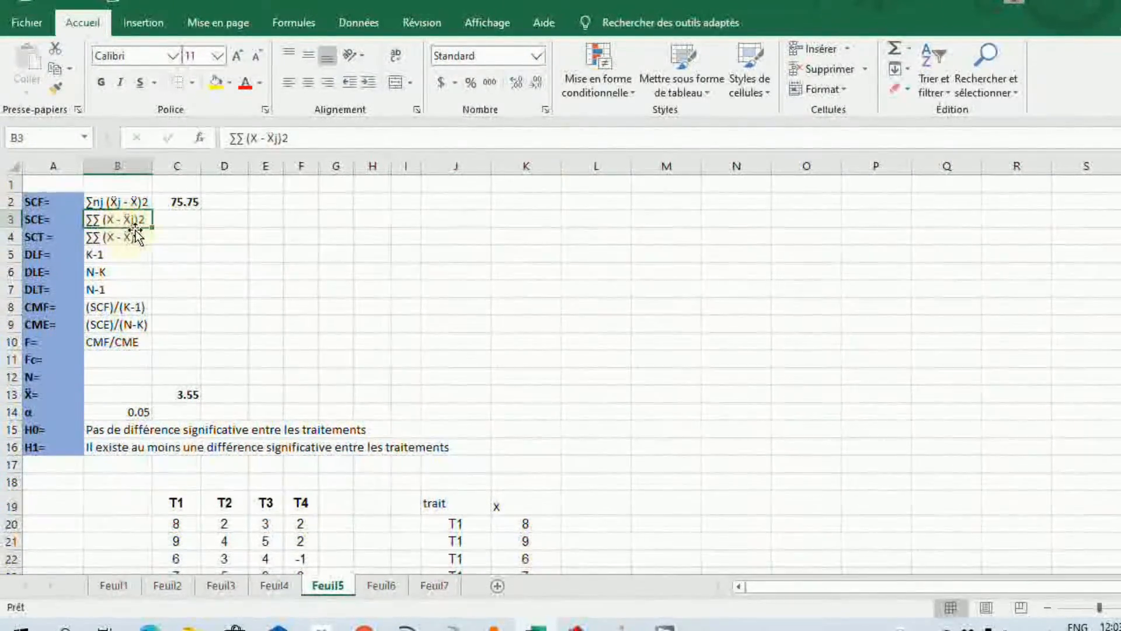
scroll(502, 444, "down", 1)
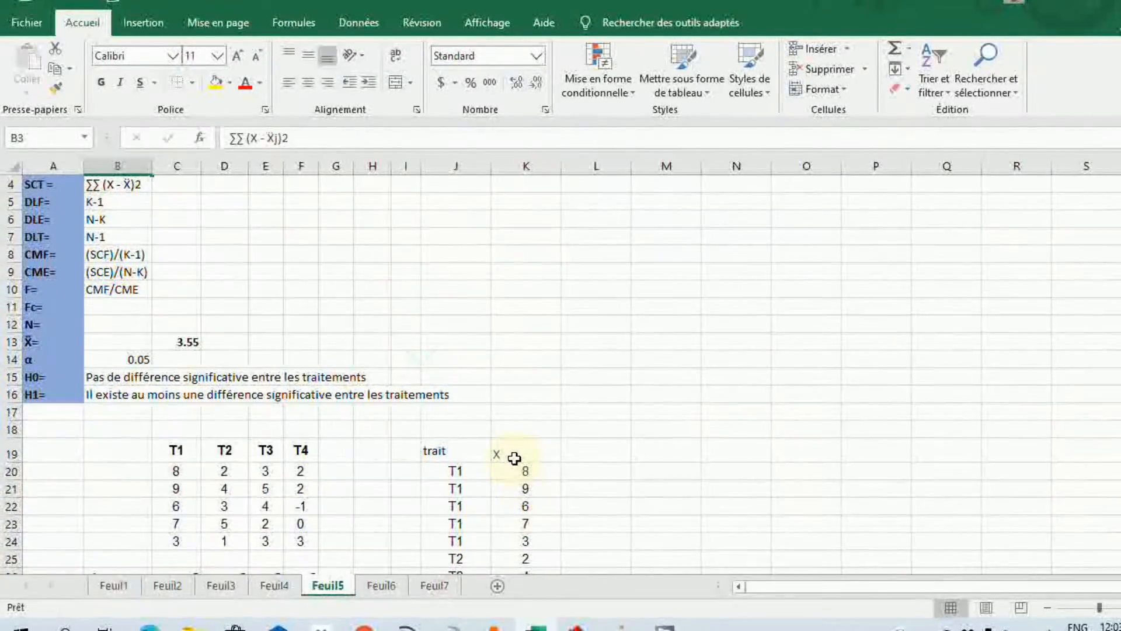
left_click(514, 458)
scroll(340, 430, "up", 1)
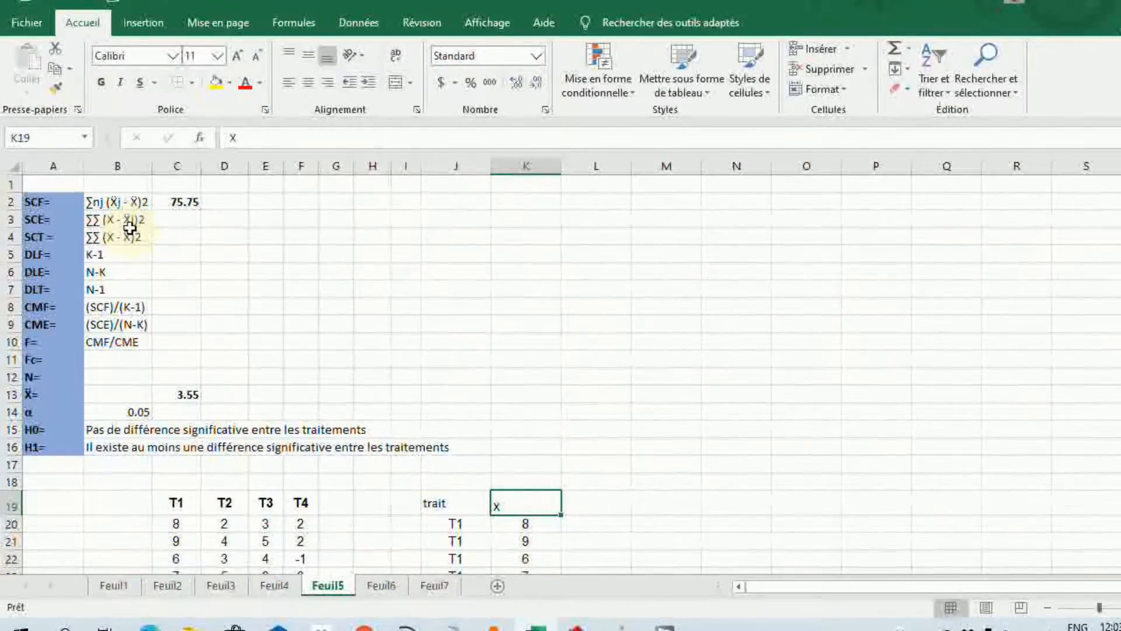
scroll(268, 333, "down", 3)
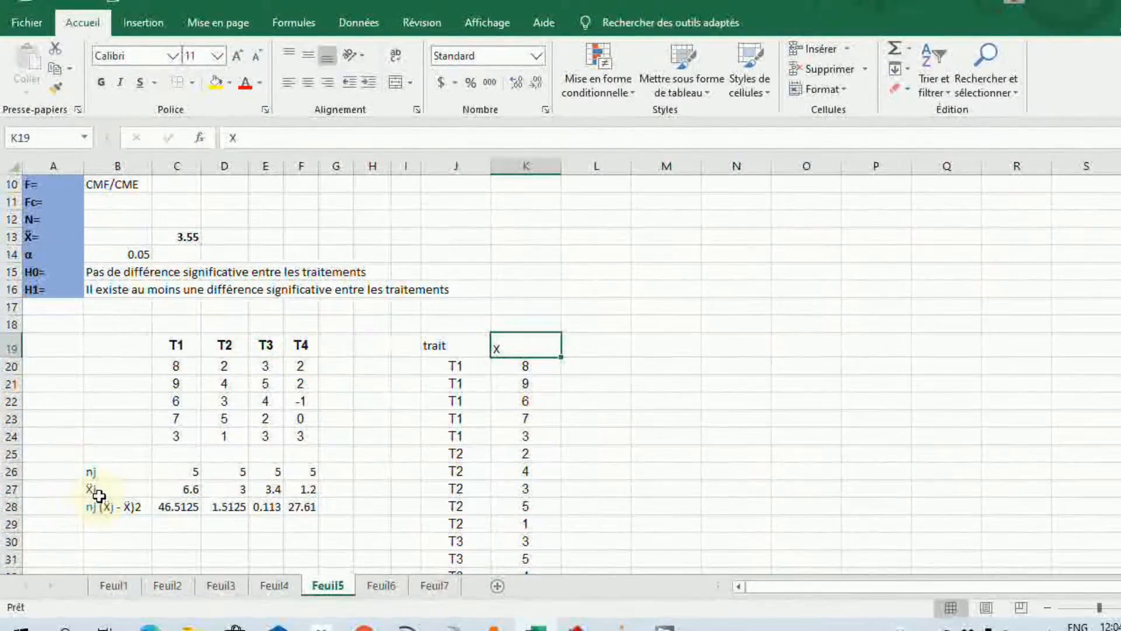
scroll(240, 476, "up", 3)
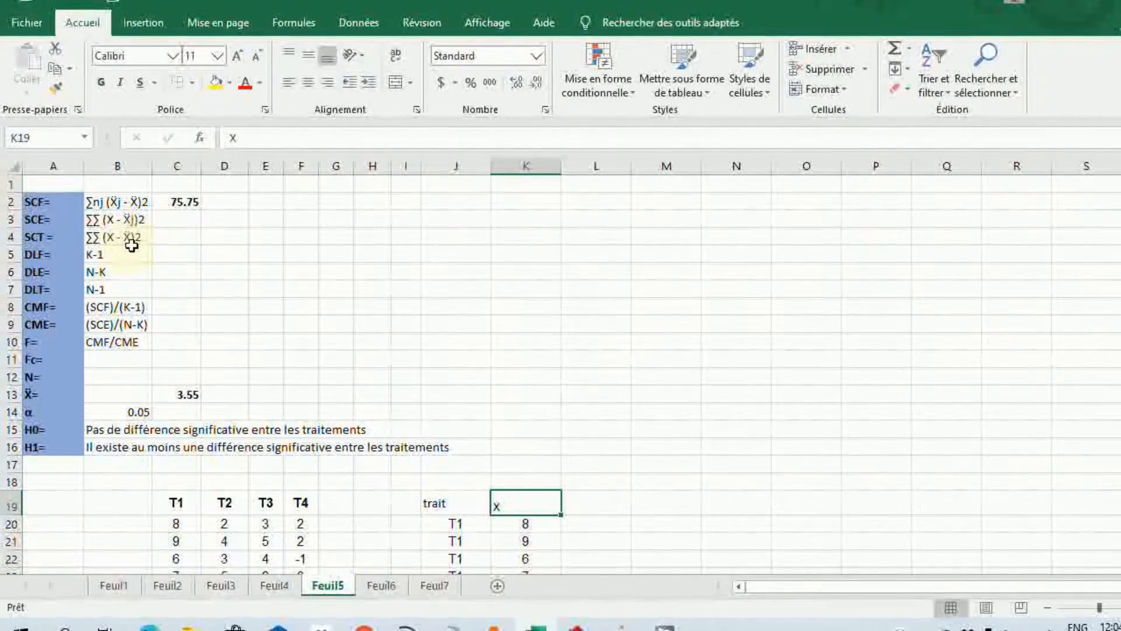
Copy the term (X - Ẍj)2 from the SCE formula in B3 into L19 as the new column's header.
left_click(596, 512)
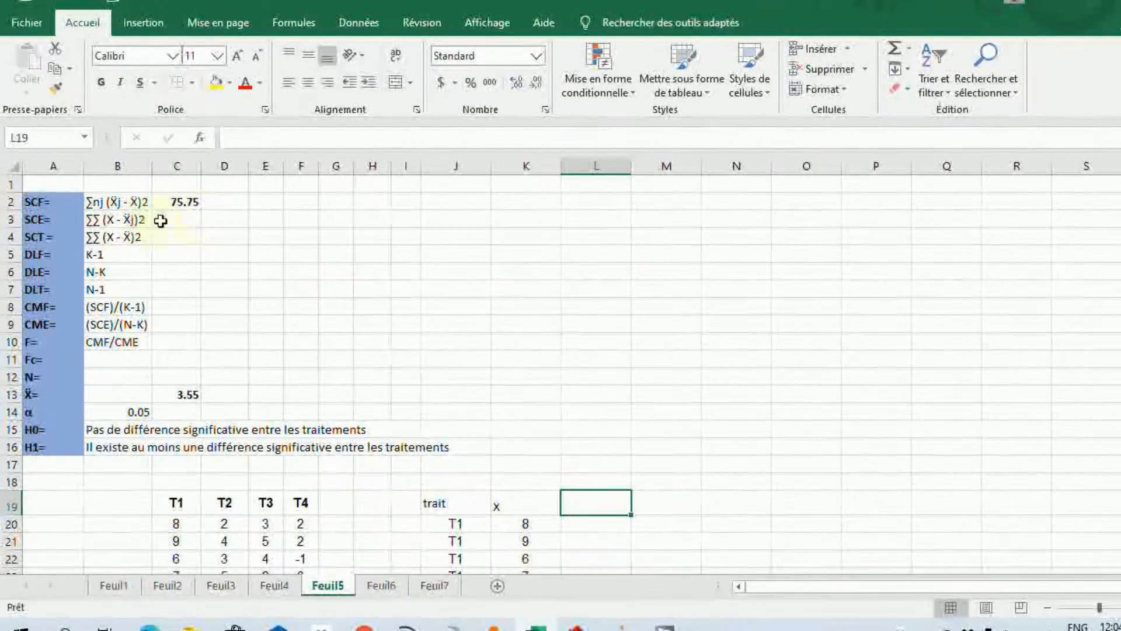
left_click(135, 220)
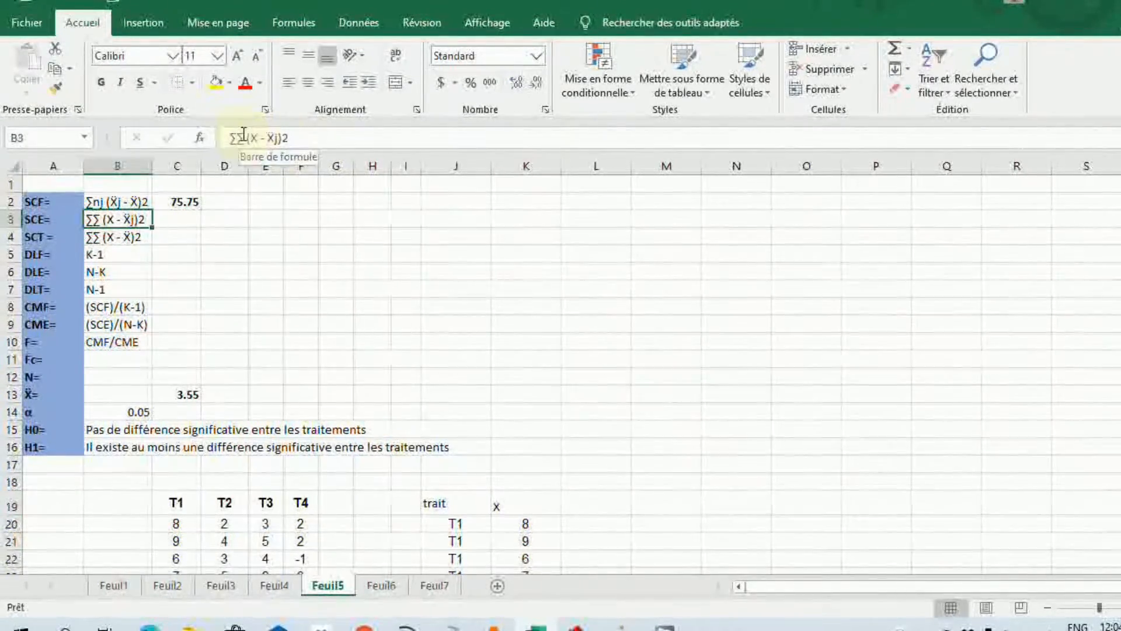
left_click_drag(290, 142, 290, 140)
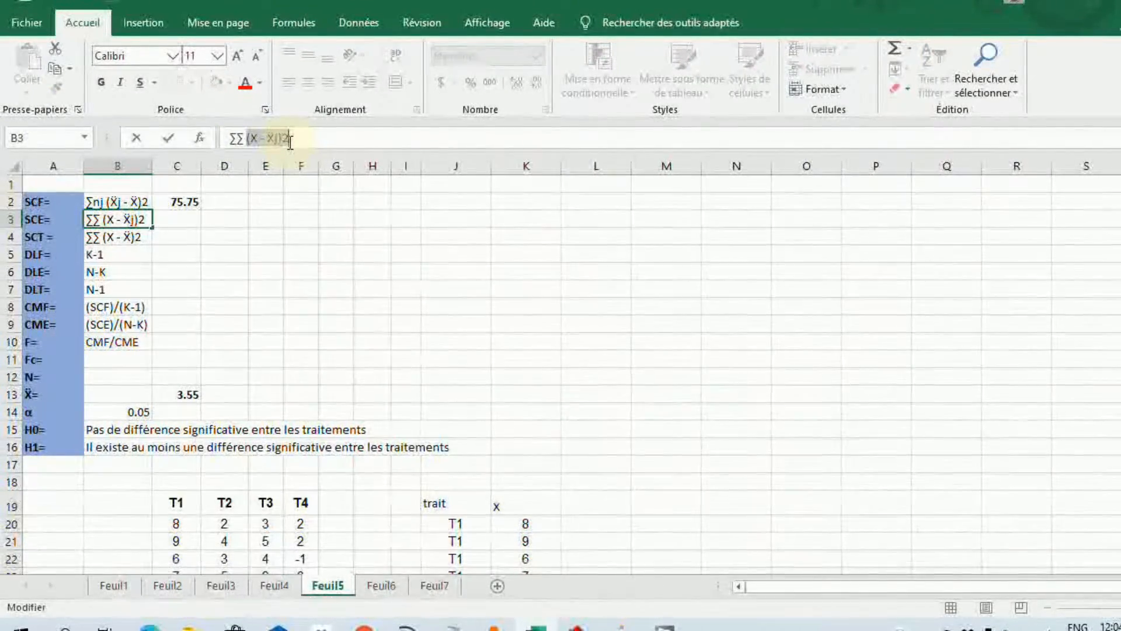
left_click(599, 510)
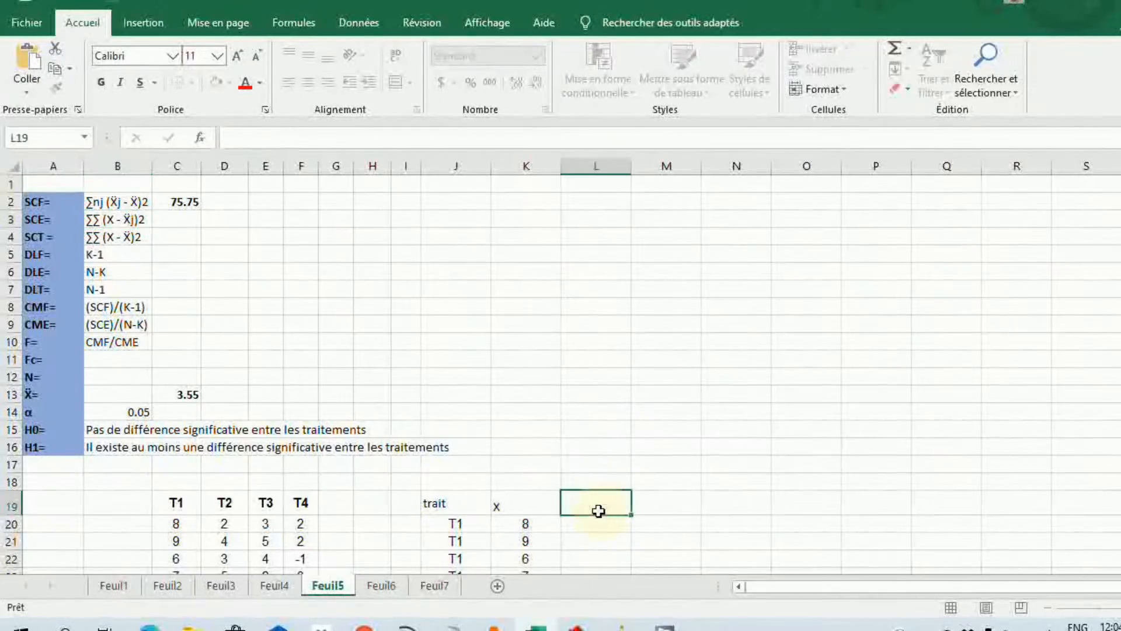
type("(X - Ẍj)2")
scroll(613, 511, "down", 2)
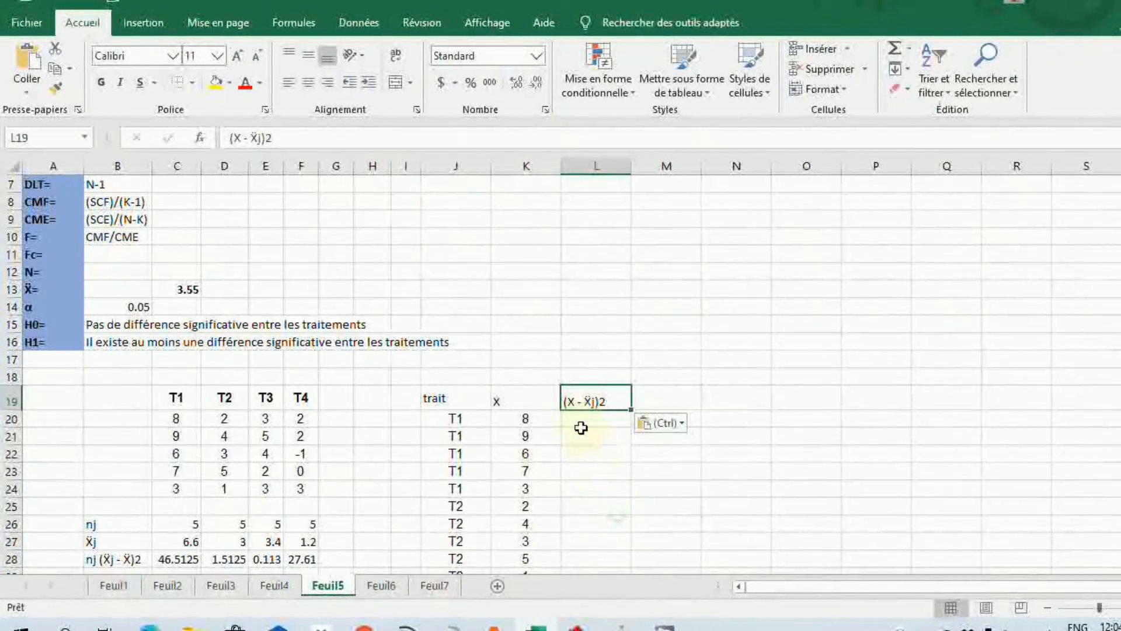
key("Return")
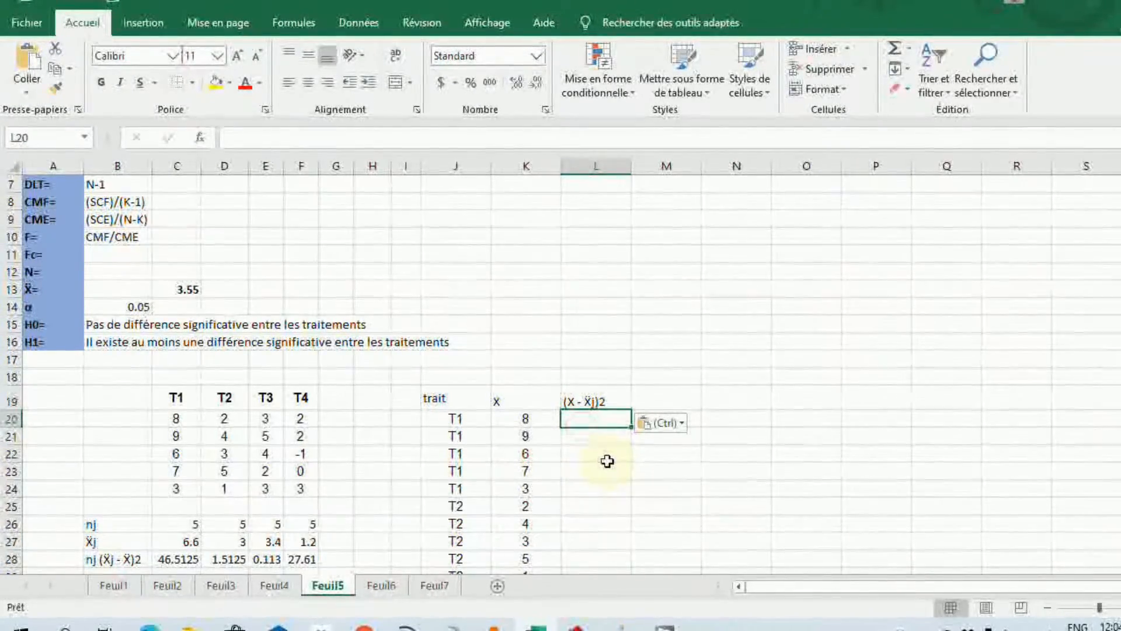
Enter =(K20-$C$27)^2 in L20 and fill it down the column through L39.
type("=(K20")
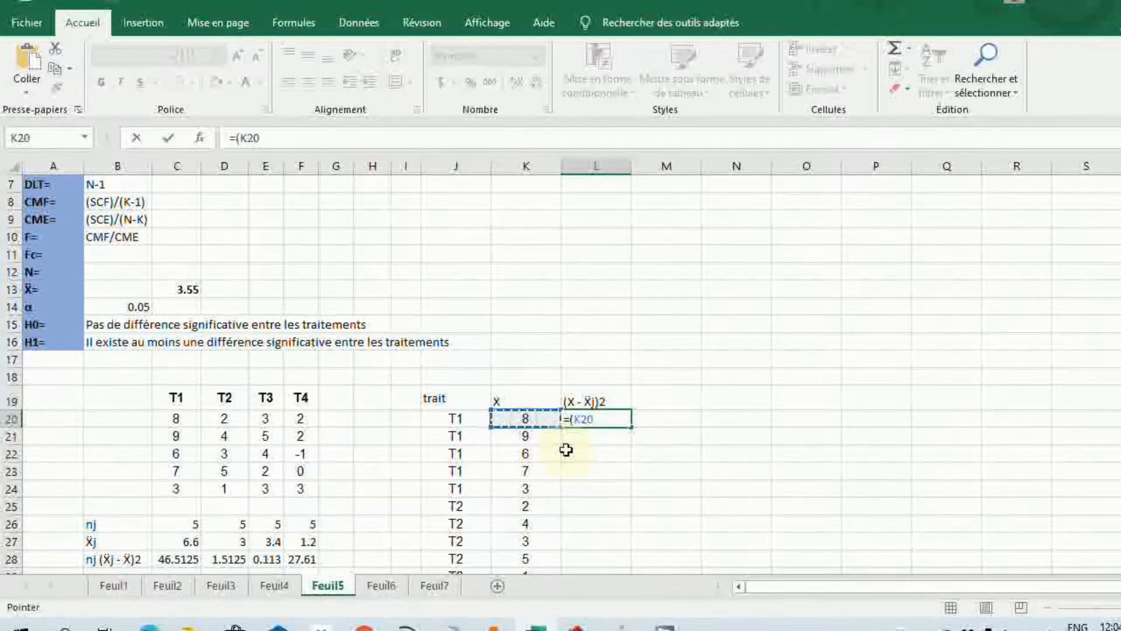
type("-")
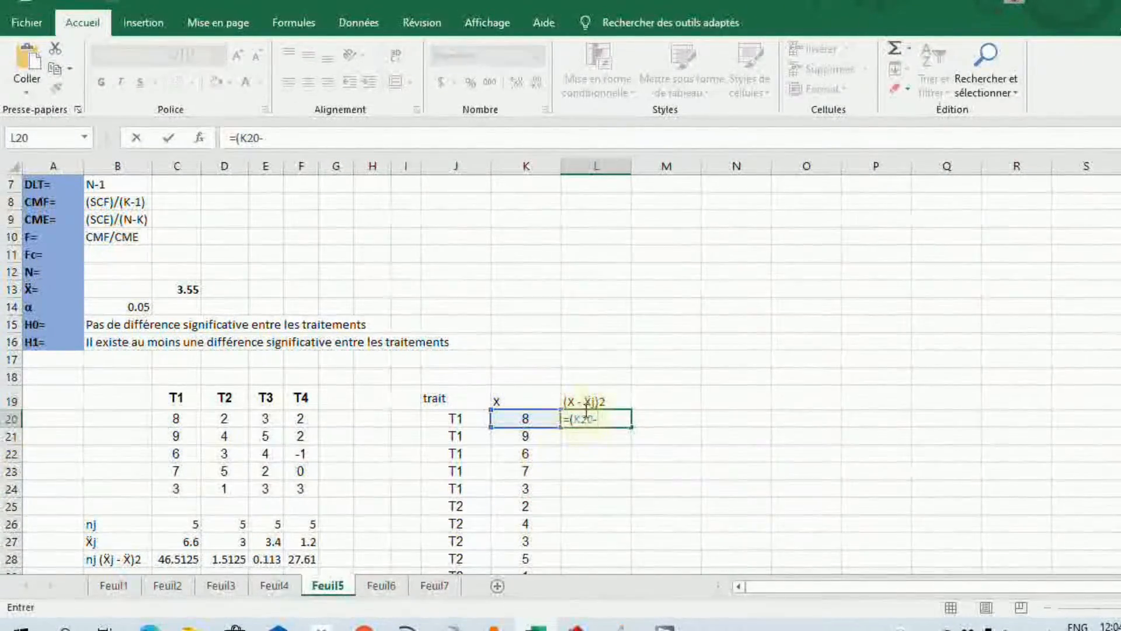
scroll(408, 497, "down", 3)
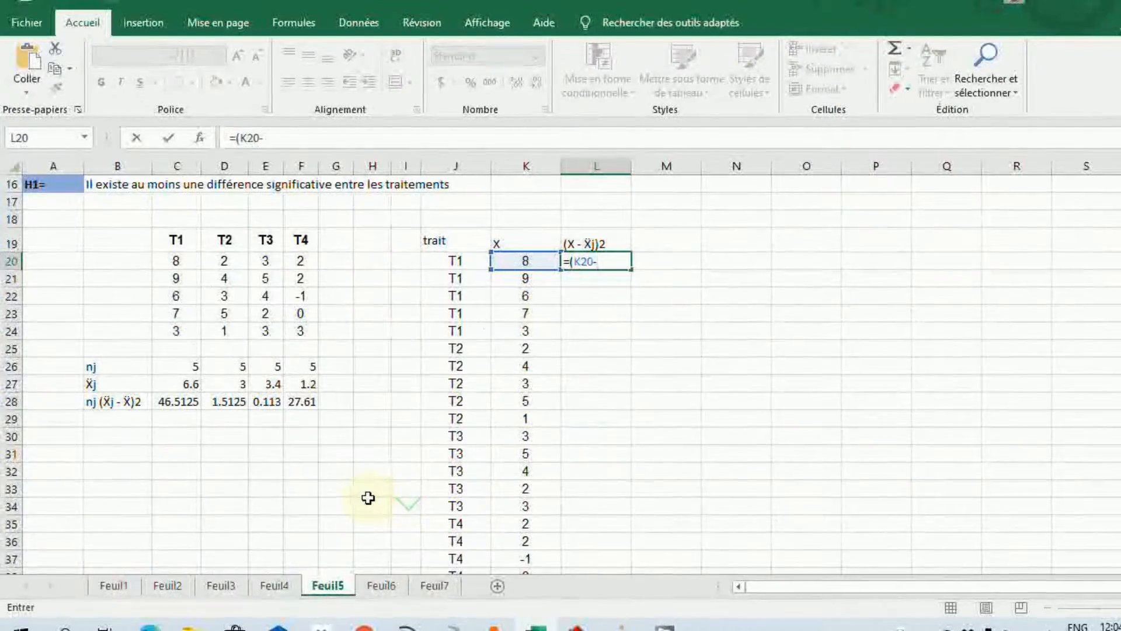
scroll(368, 495, "up", 1)
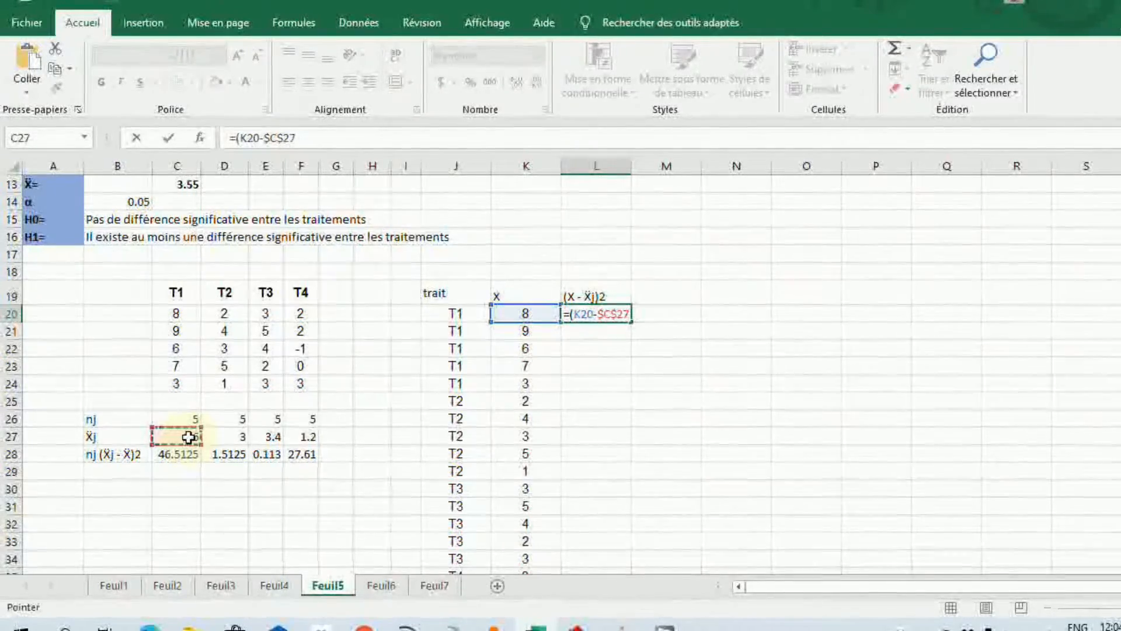
type(")")
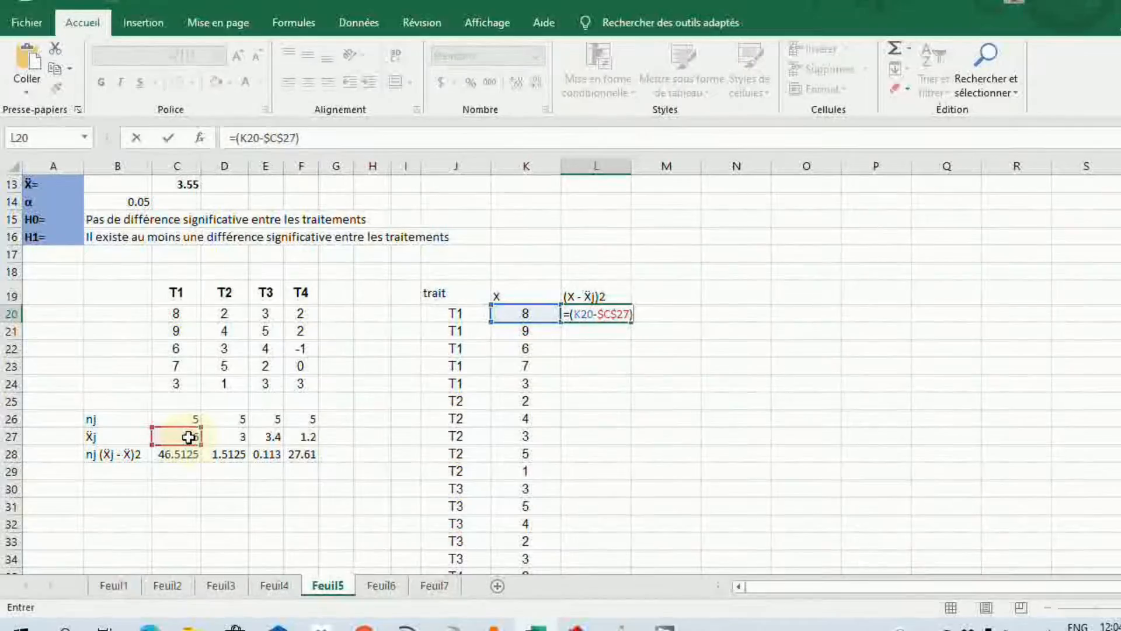
type("^2")
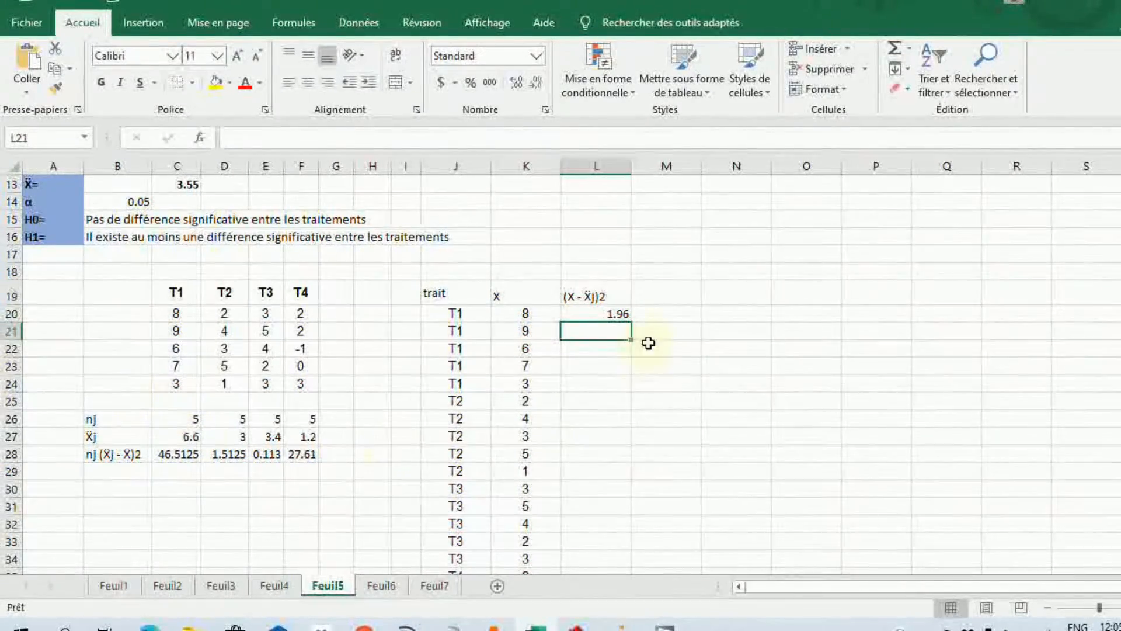
left_click(609, 314)
left_click_drag(632, 325, 629, 388)
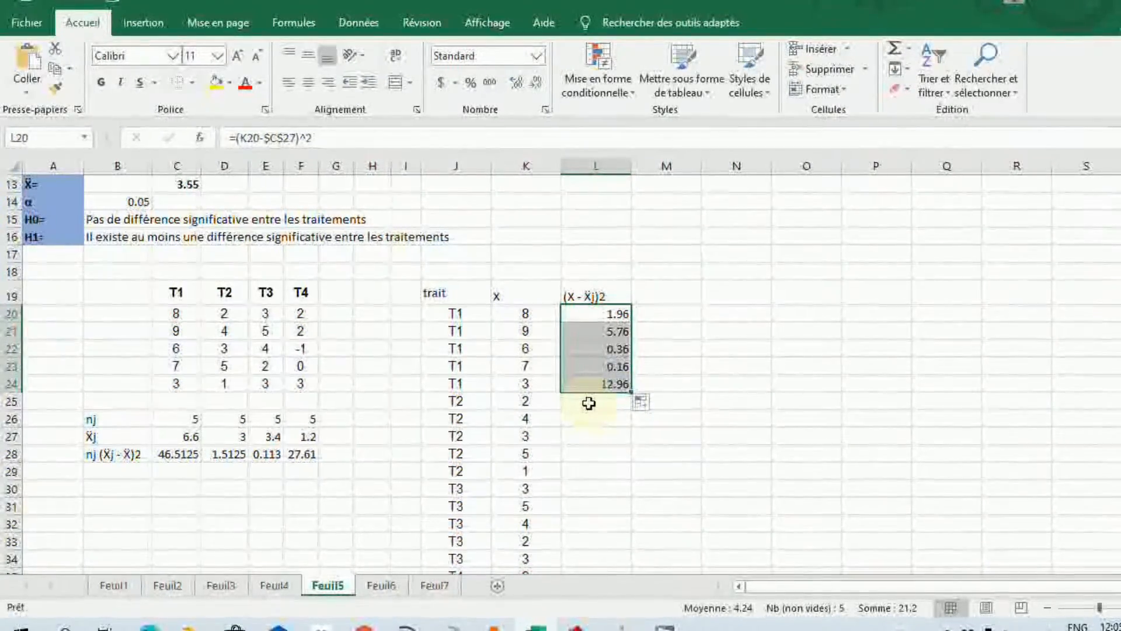
left_click_drag(632, 394, 609, 541)
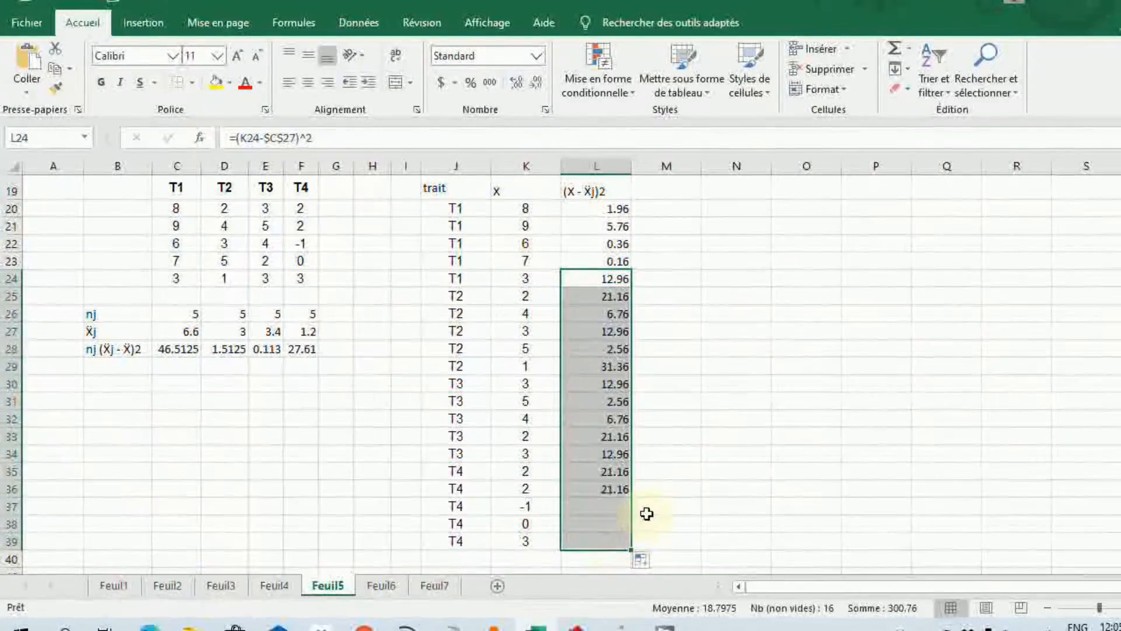
Change the formula in L26 to use the T2 mean as an absolute reference, =(K26-$D$27)^2.
scroll(654, 493, "up", 2)
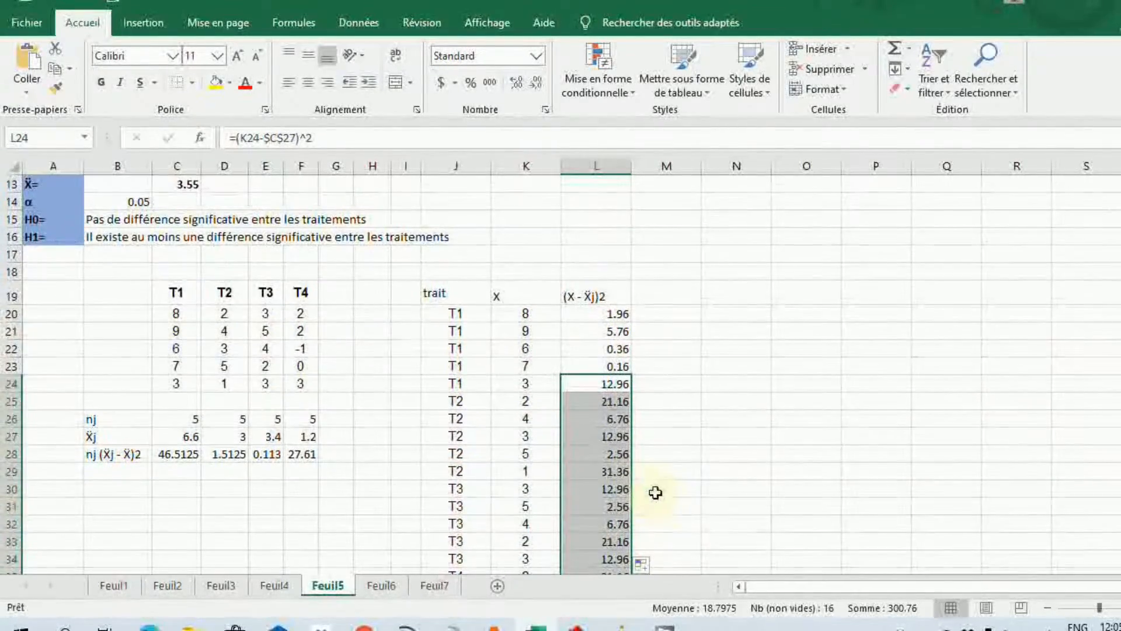
left_click(618, 383)
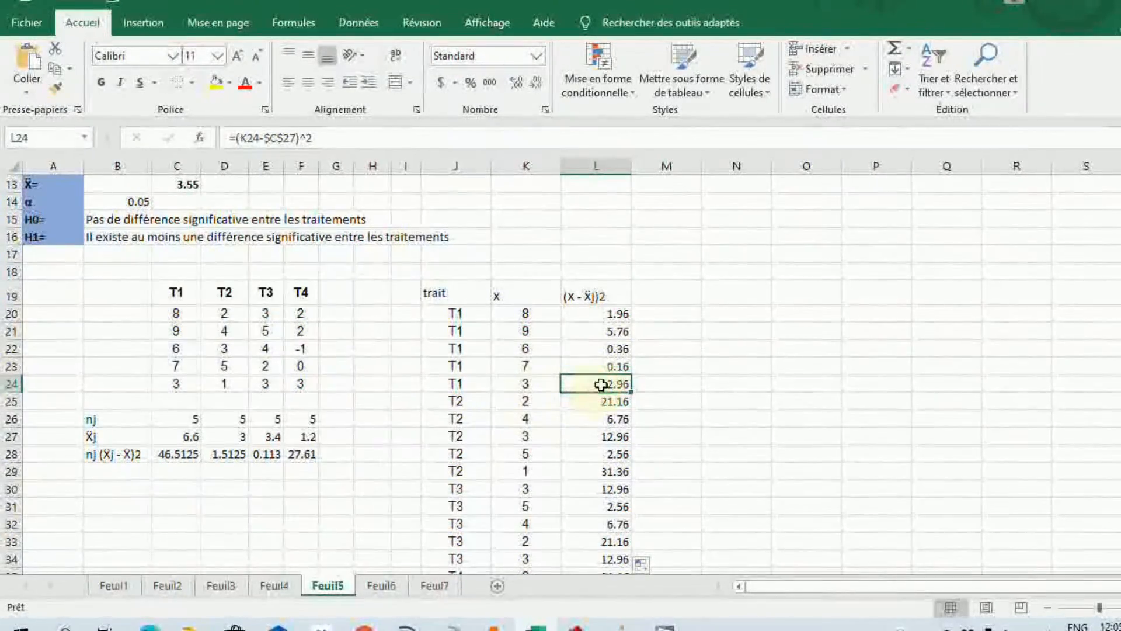
left_click(614, 403)
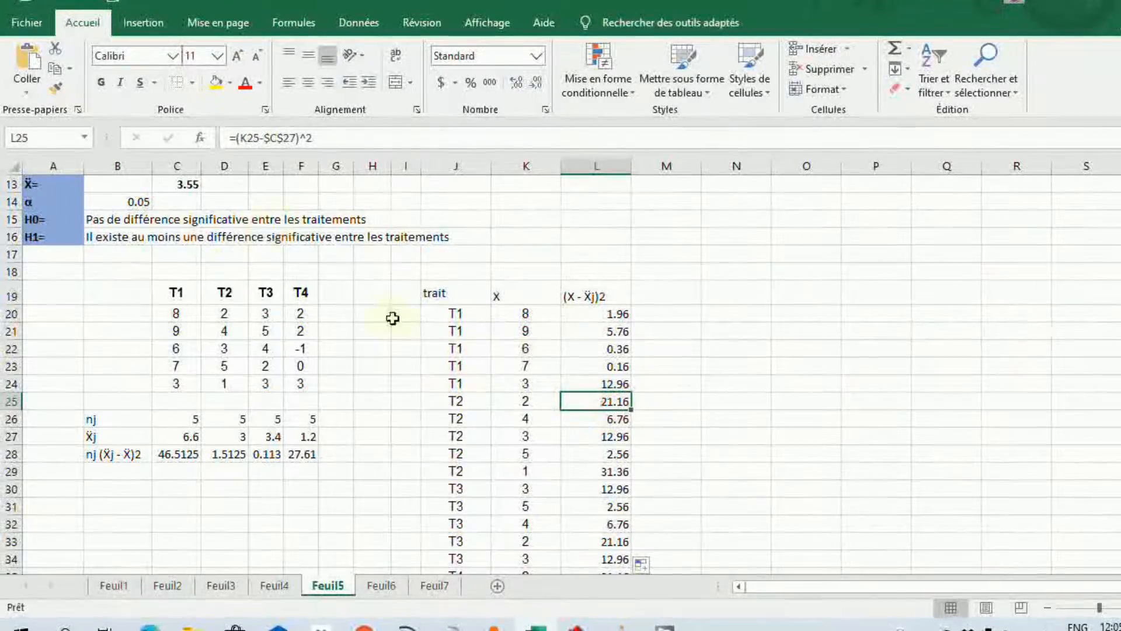
left_click(283, 146)
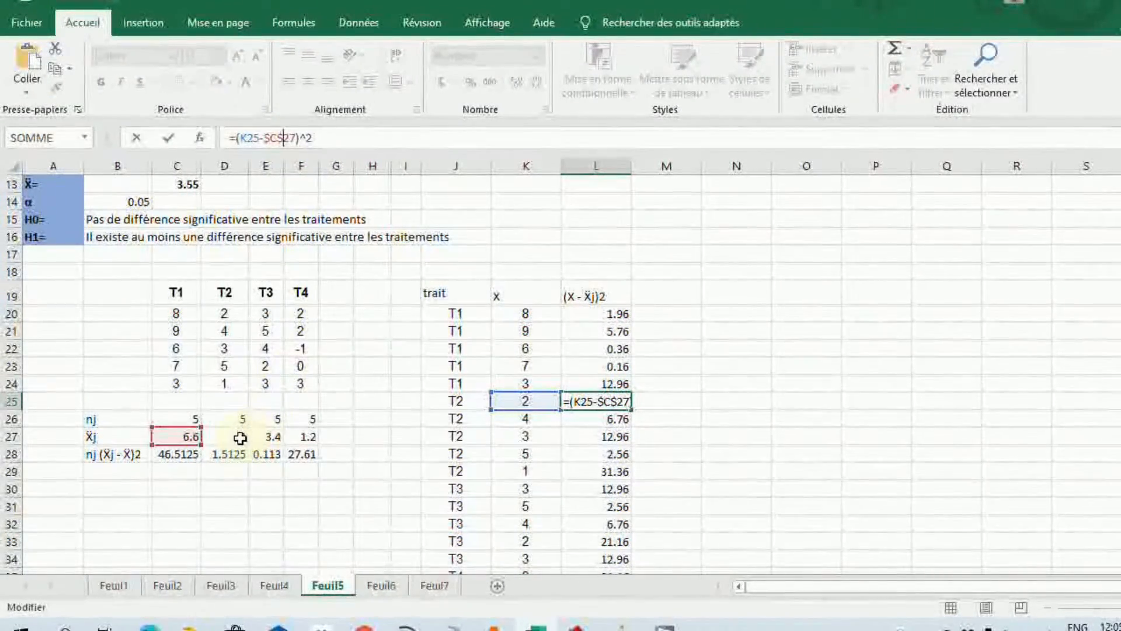
key("Return")
left_click(300, 138)
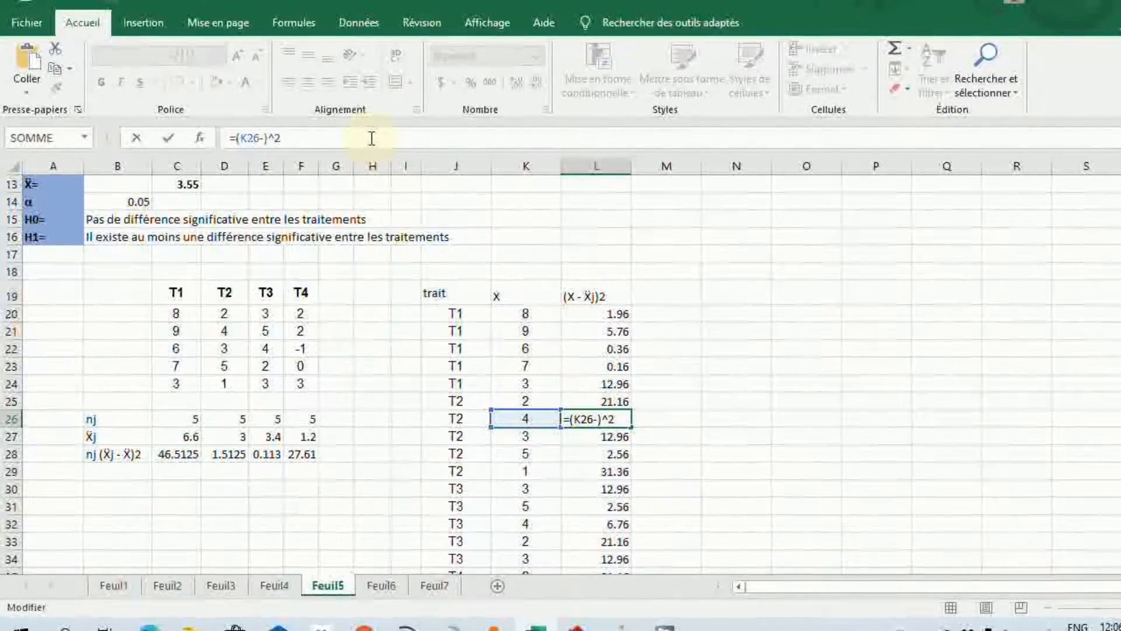
left_click(241, 440)
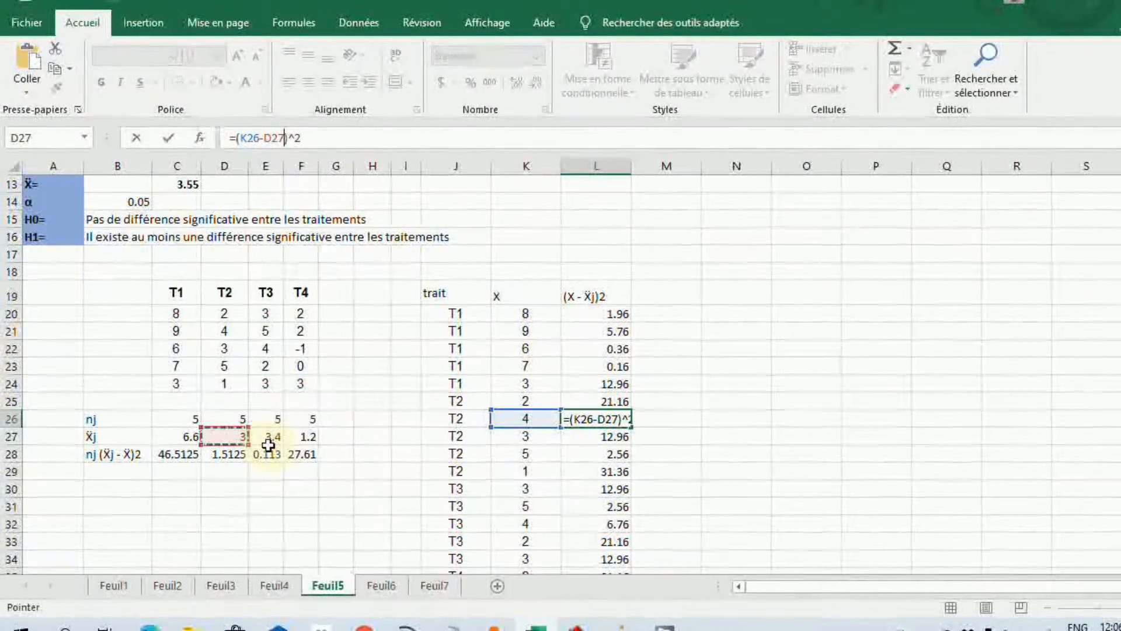
key("F4")
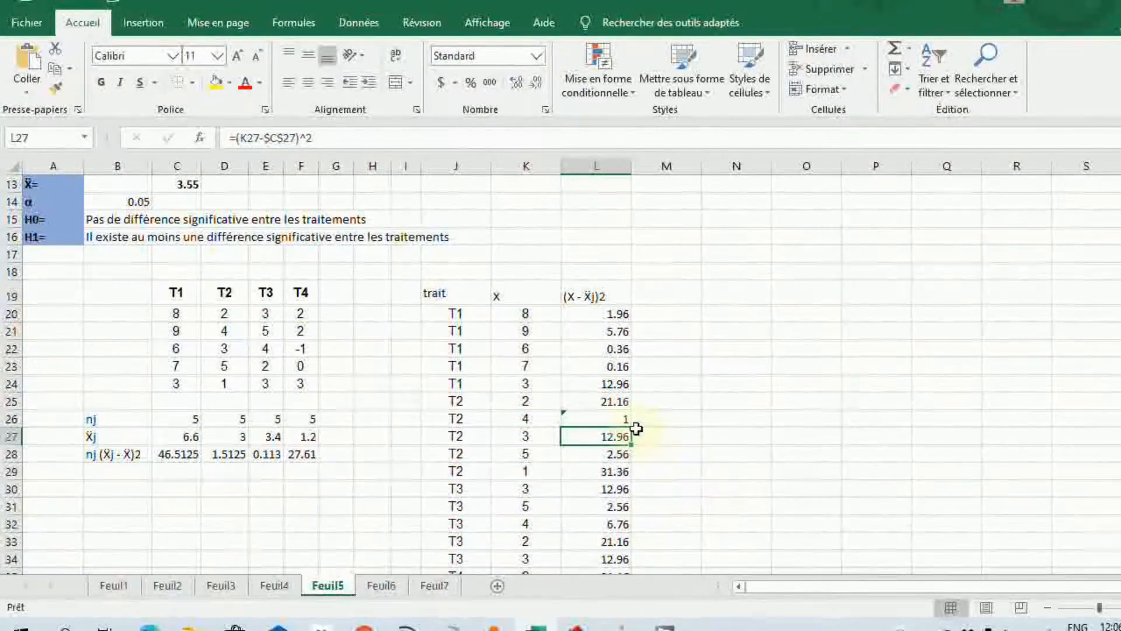
Fill the L26 formula down through L29 and up into L25 to cover all T2 rows.
left_click(617, 418)
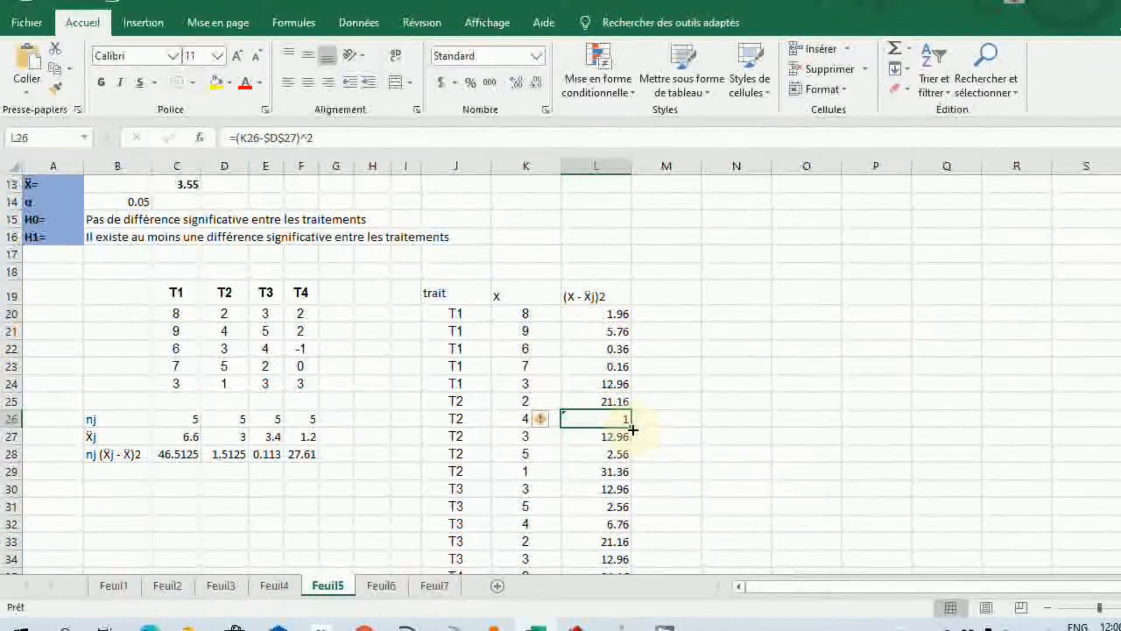
left_click_drag(634, 429, 637, 473)
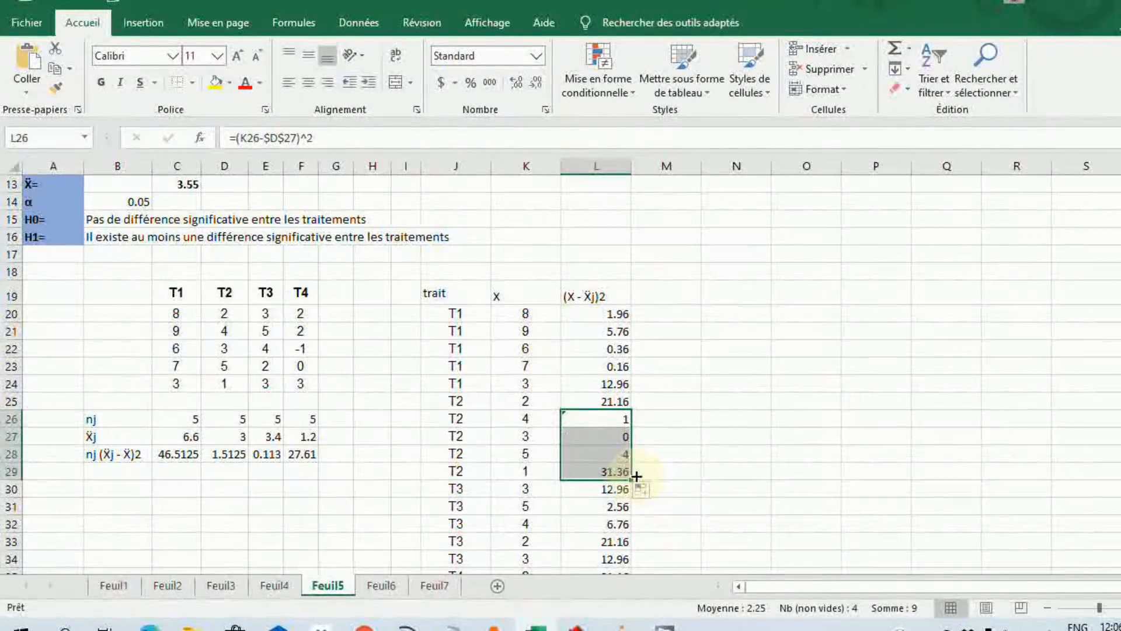
left_click(630, 419)
mouse_move(636, 415)
left_mouse_down()
mouse_move(631, 425)
mouse_move(639, 421)
mouse_move(629, 402)
left_mouse_up()
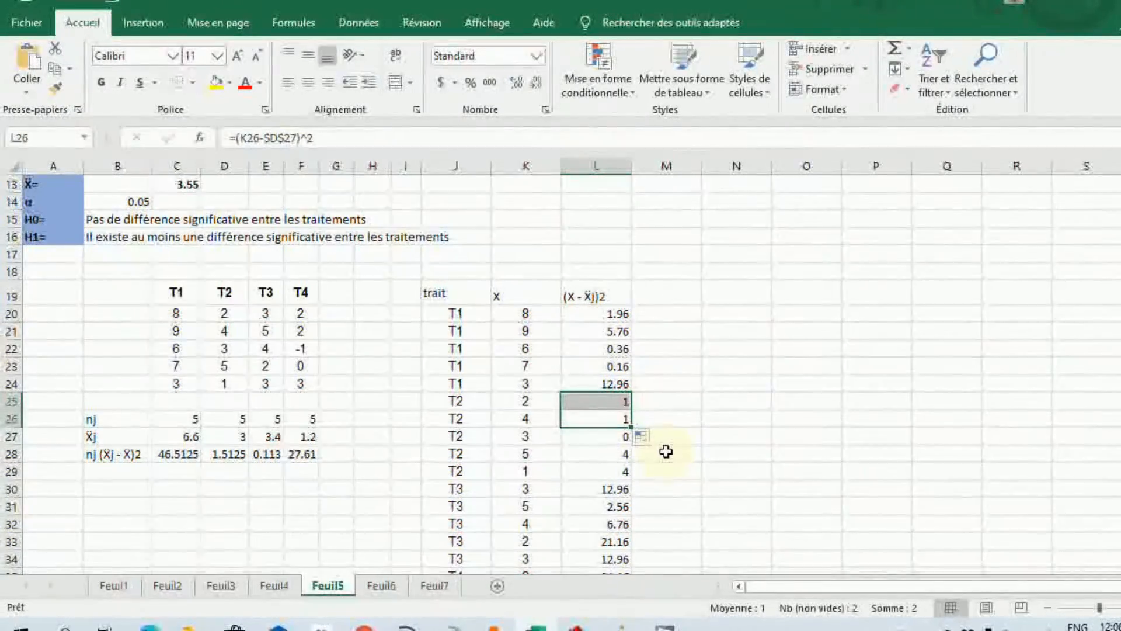
left_click(660, 451)
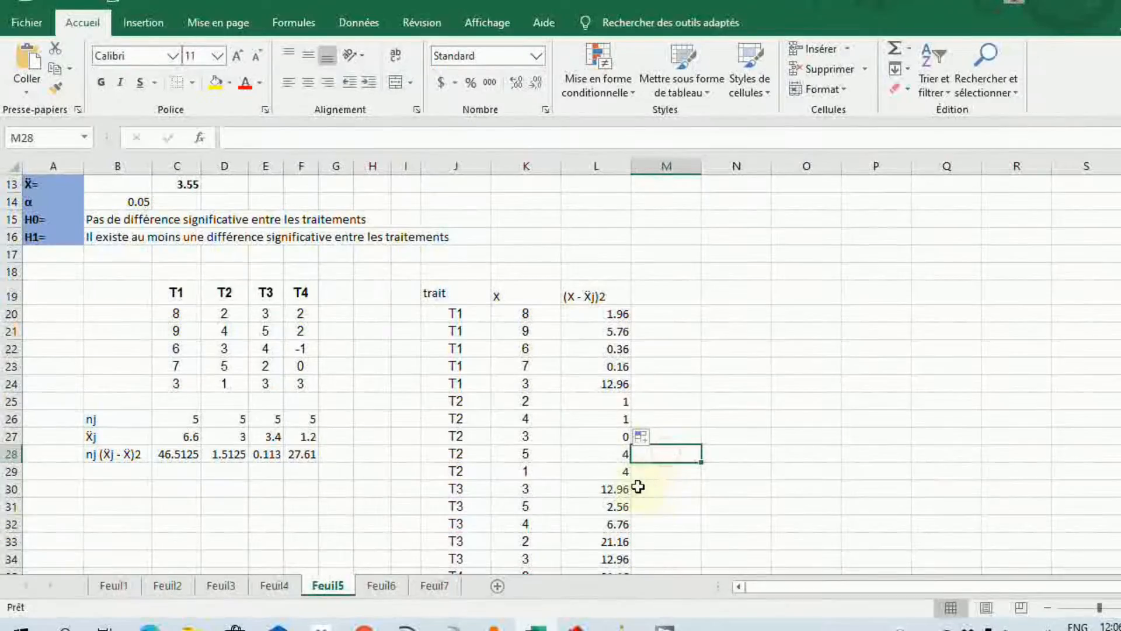
Replace the formula in L30 with =(K30-$E$27)^2 and fill it down through L34 for the T3 rows.
key("Left")
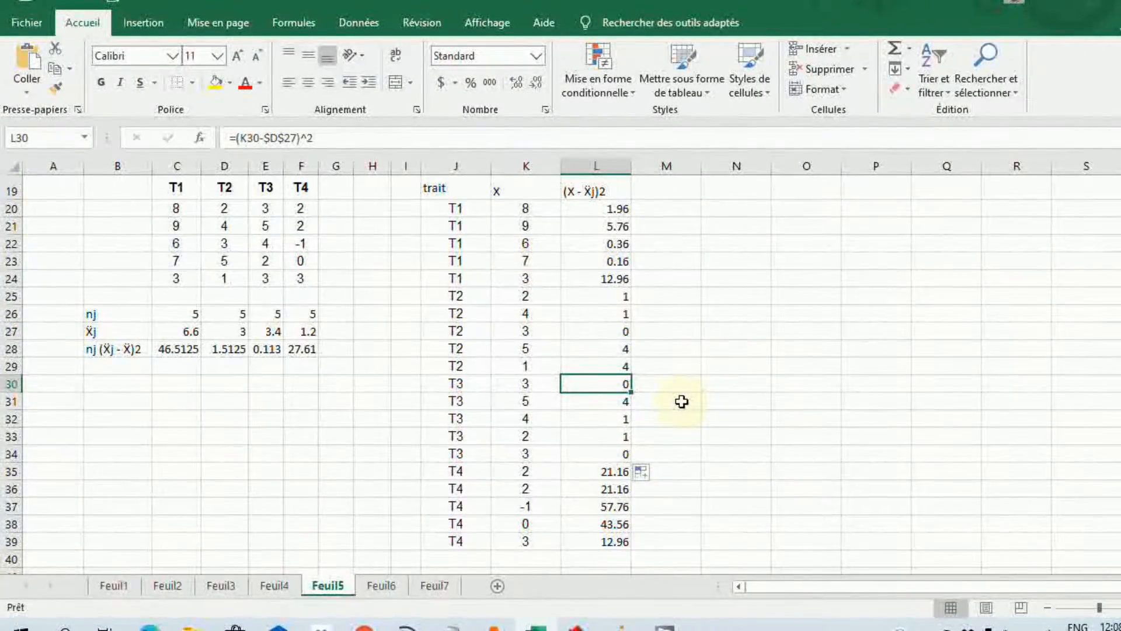
type("=")
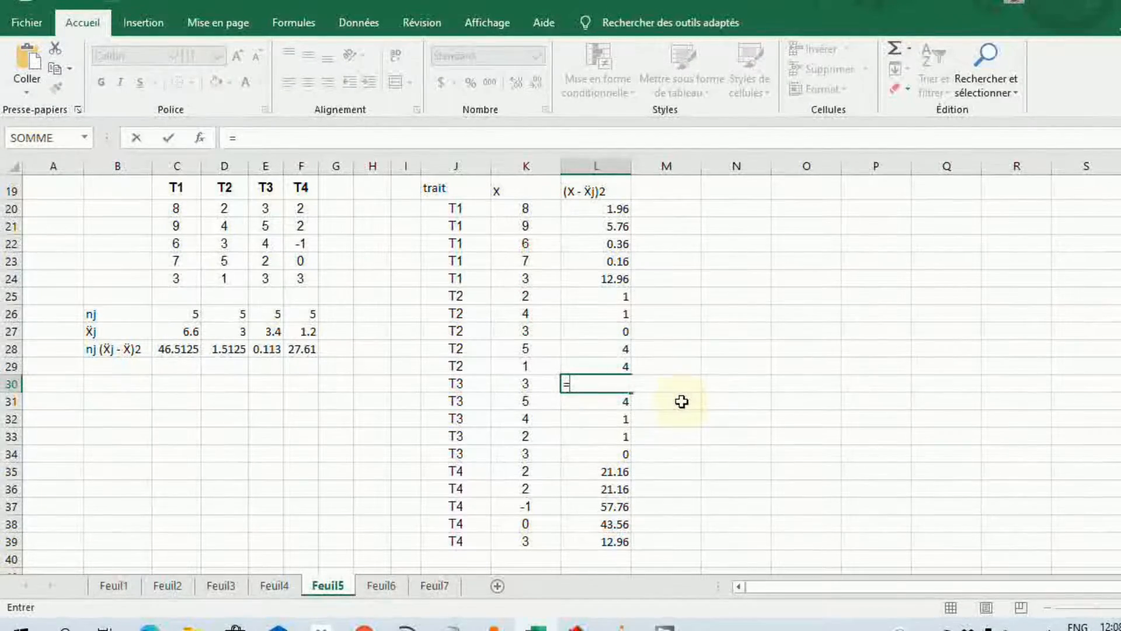
type("(")
left_click(511, 383)
type("-")
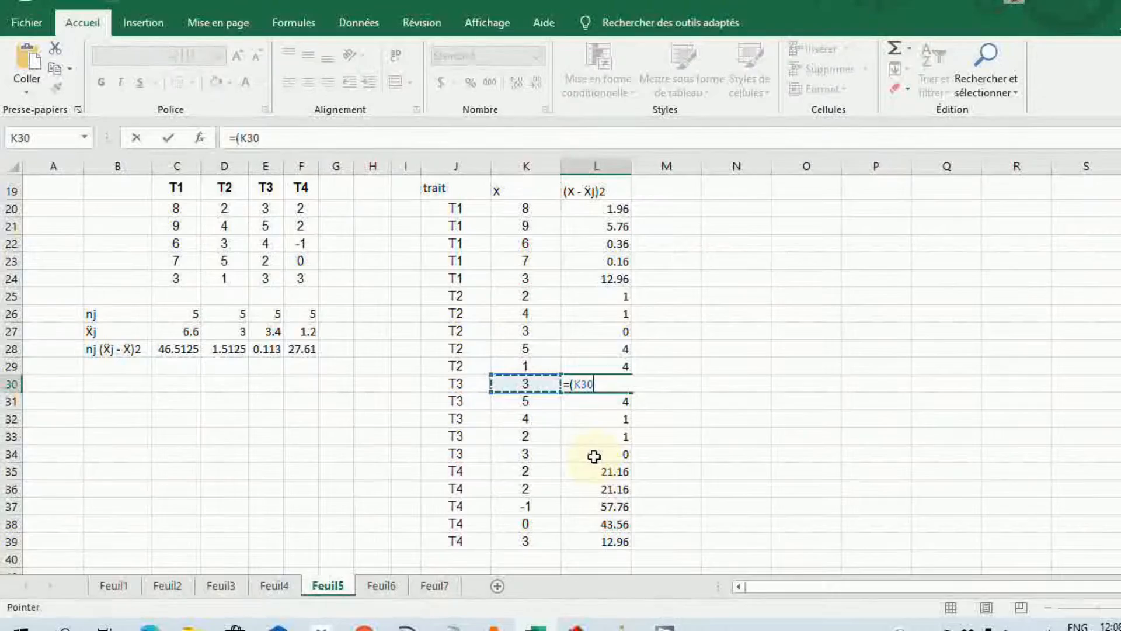
left_click(276, 333)
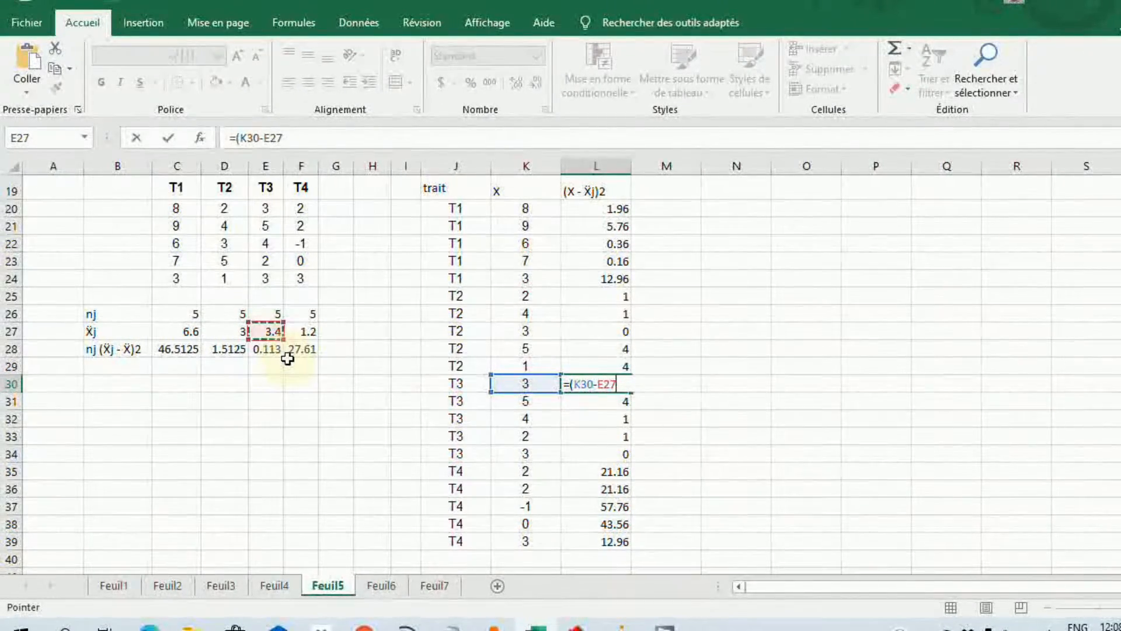
key("F4")
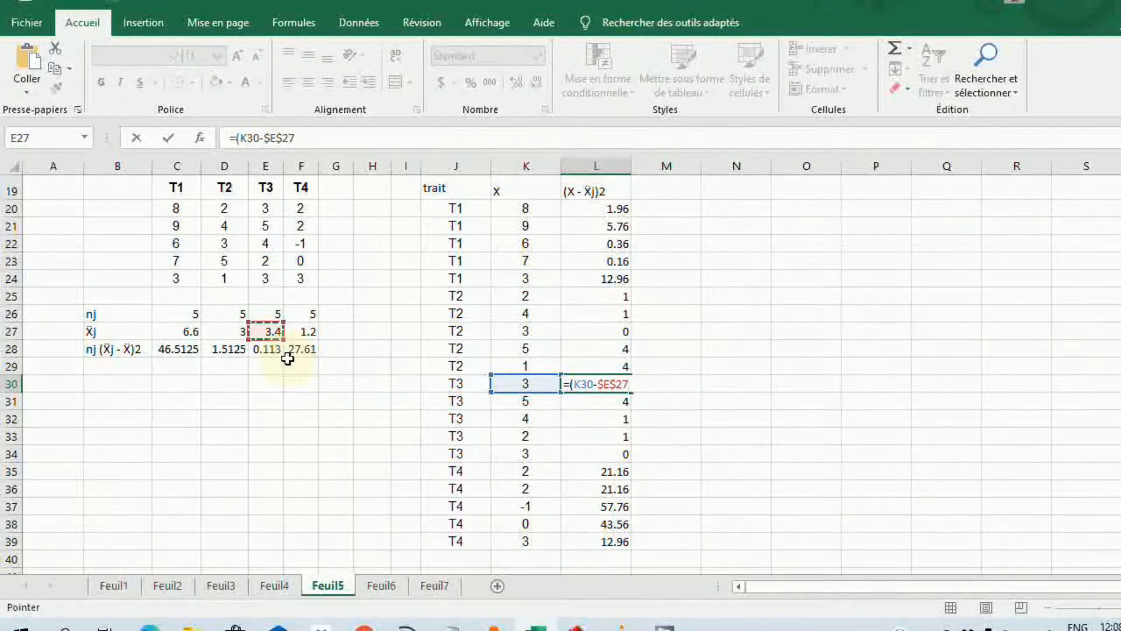
type(")")
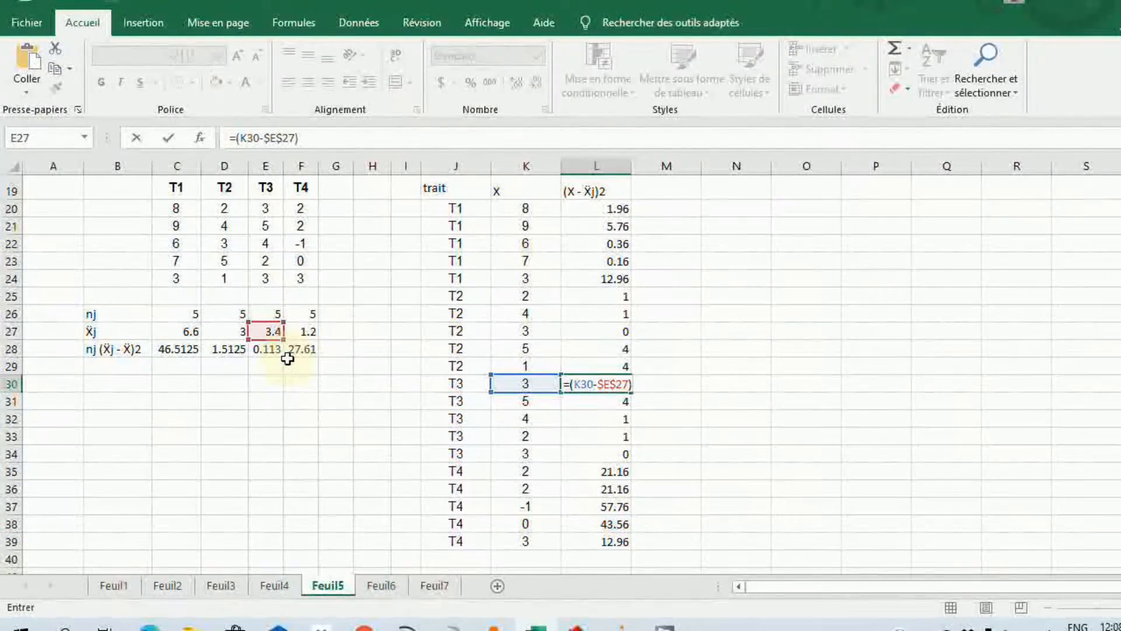
type("^2")
key("Return")
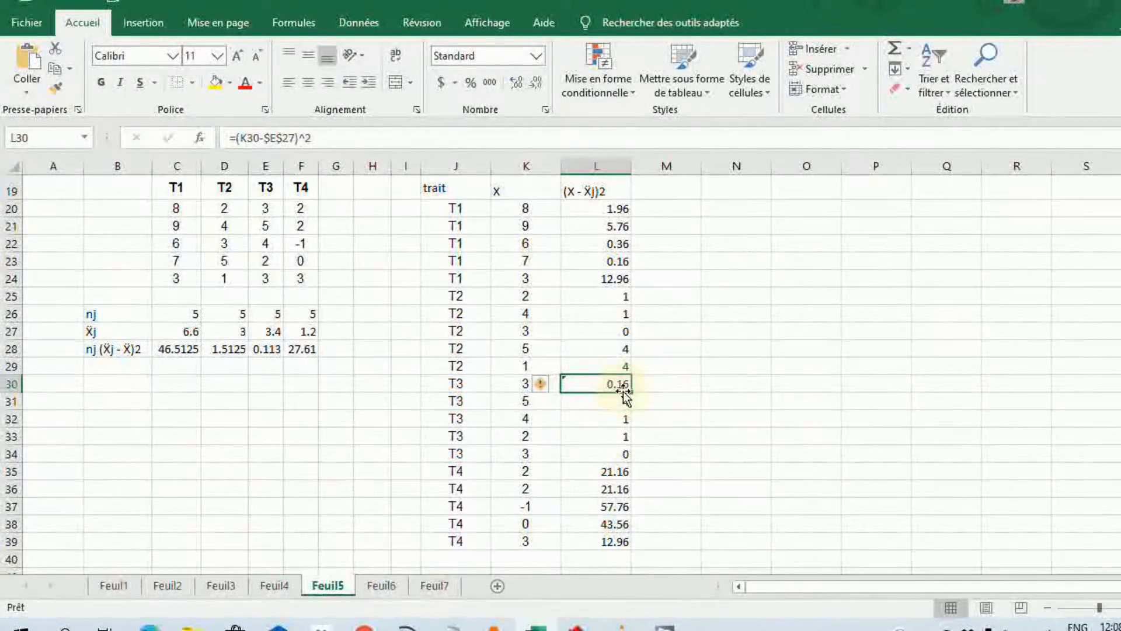
left_click_drag(634, 392, 629, 463)
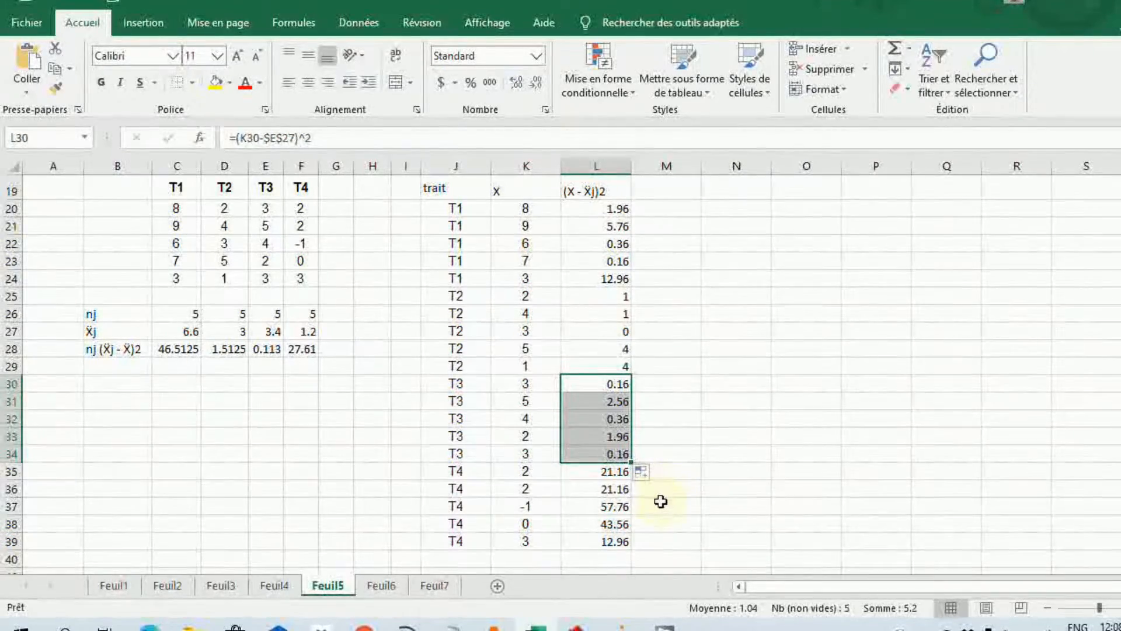
Replace the formula in L35, the first T4 row, with =(K35-$F$27)^2.
scroll(661, 495, "down", 1)
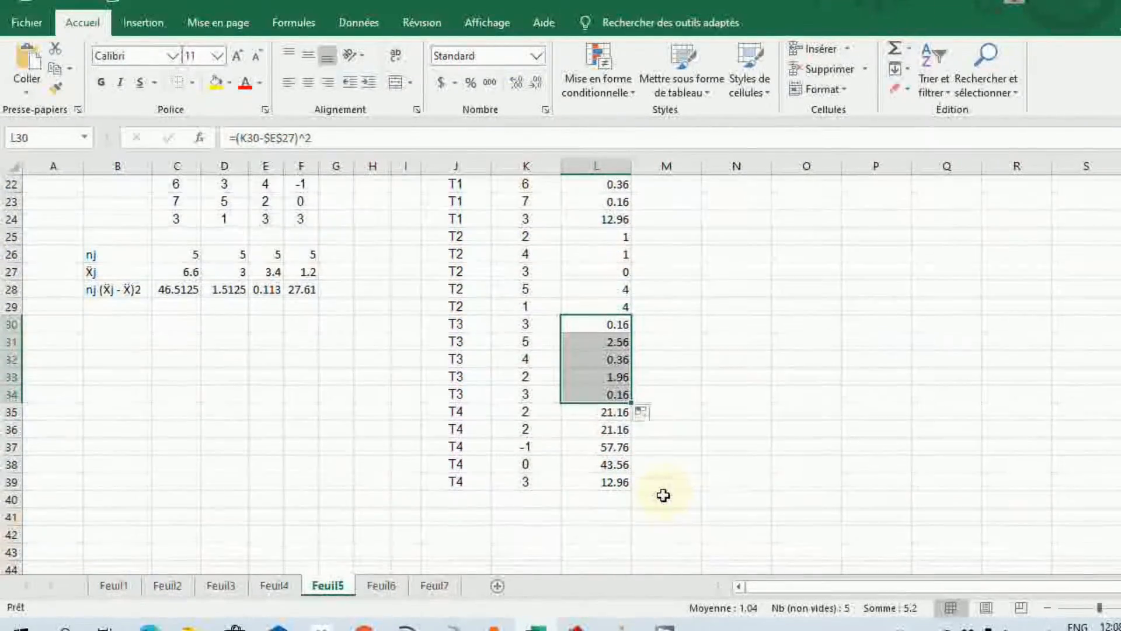
left_click(613, 413)
key("F2")
type("=(")
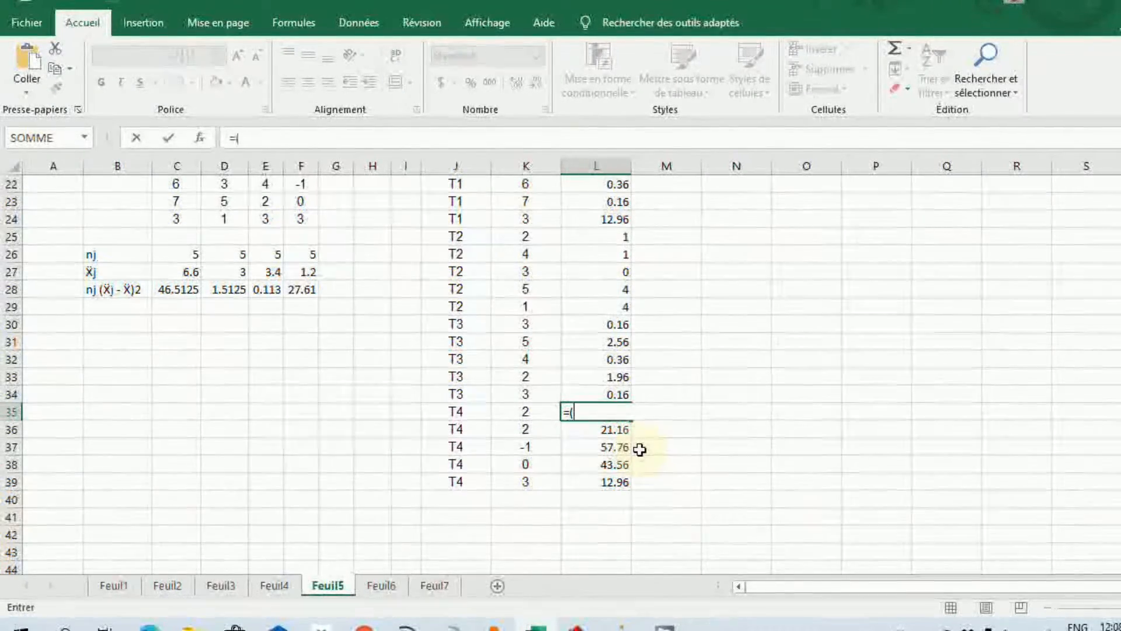
left_click(522, 411)
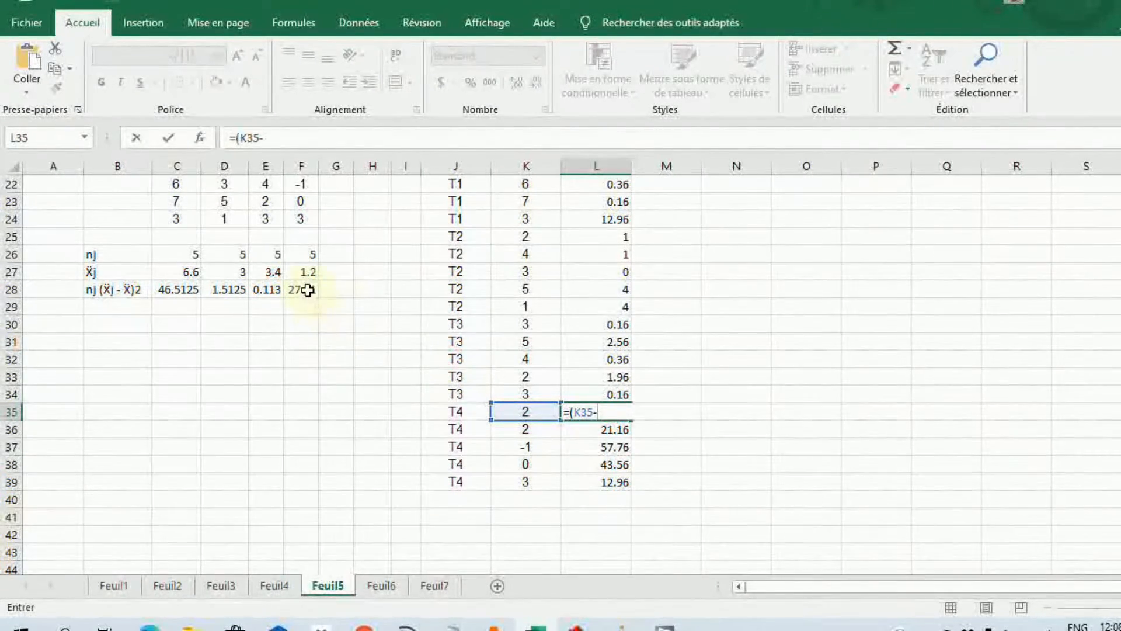
scroll(308, 290, "up", 1)
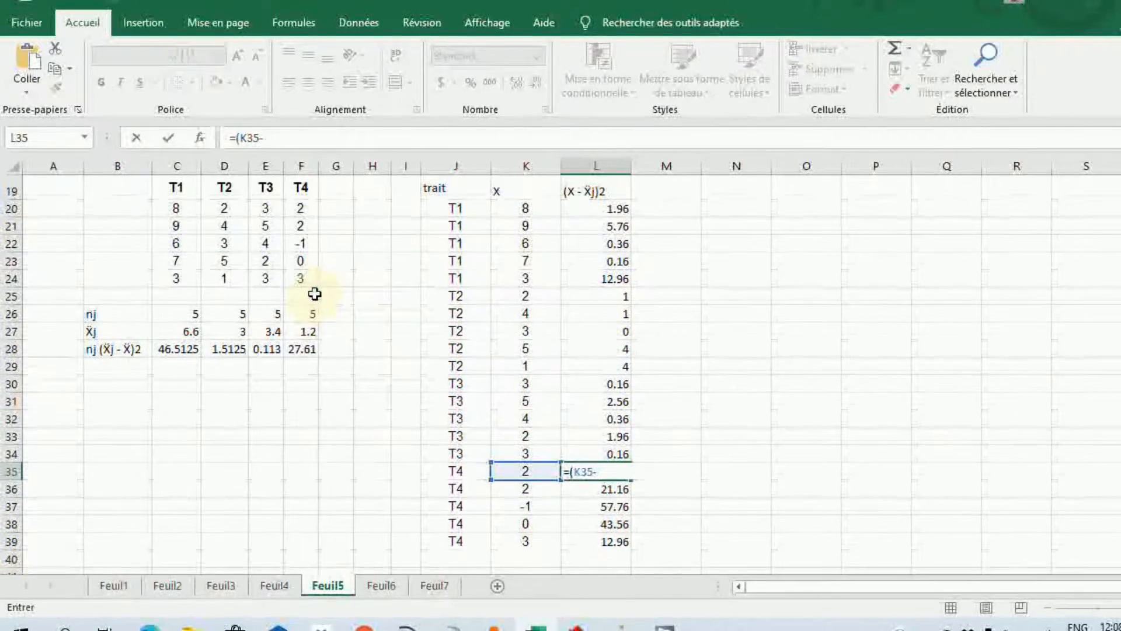
left_click(310, 331)
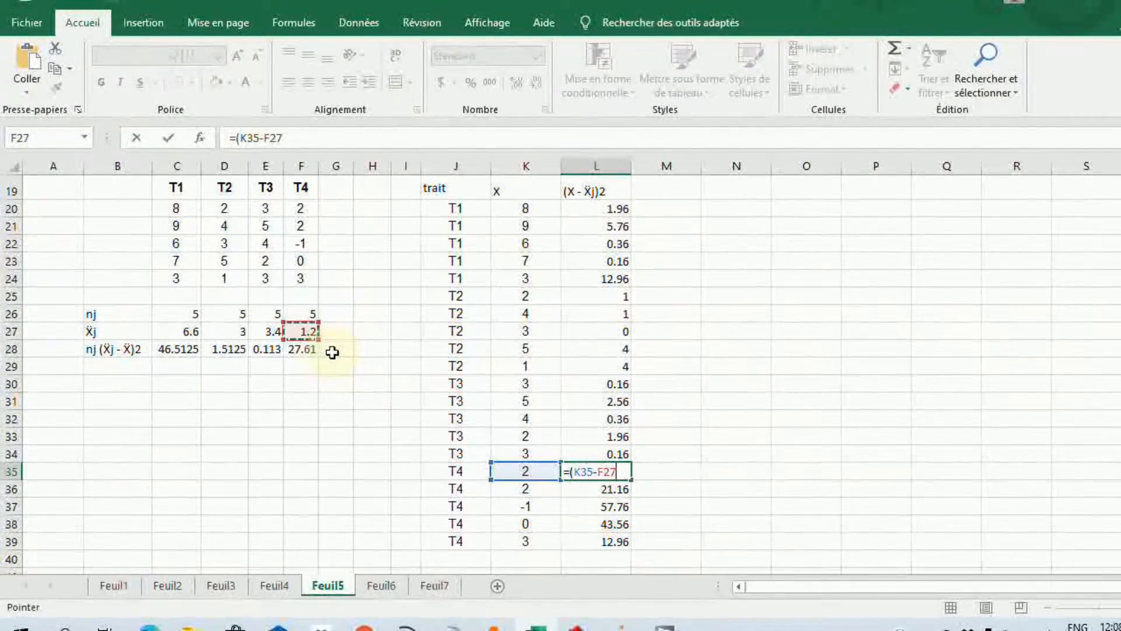
key("F4")
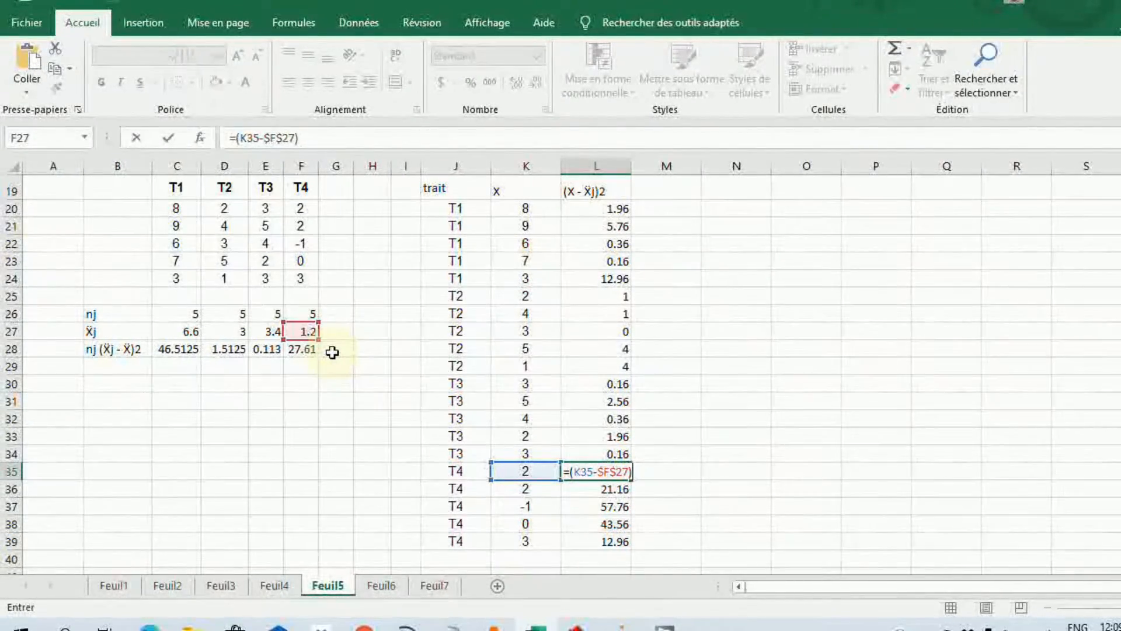
type("^2")
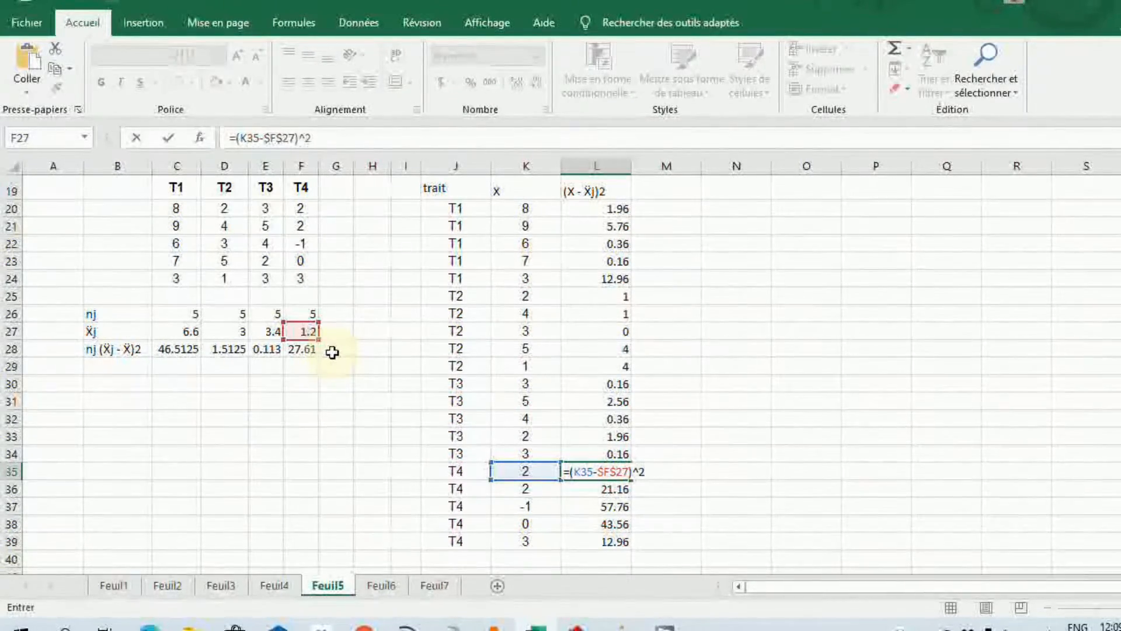
key("Return")
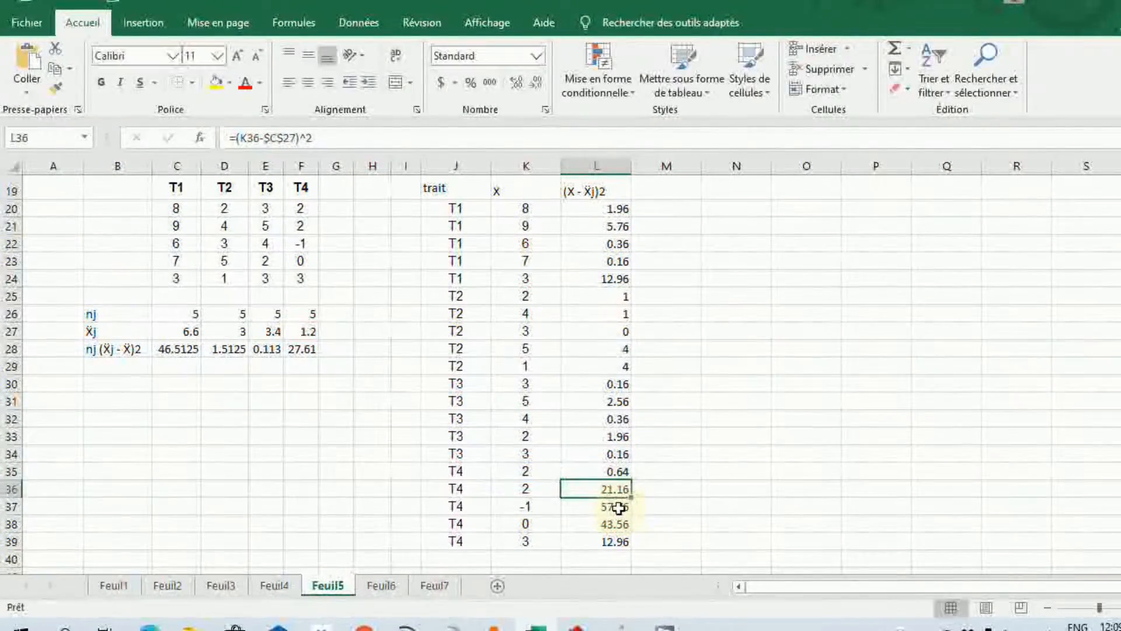
Fill the L35 formula down through L39 to cover the remaining T4 rows.
left_click(624, 472)
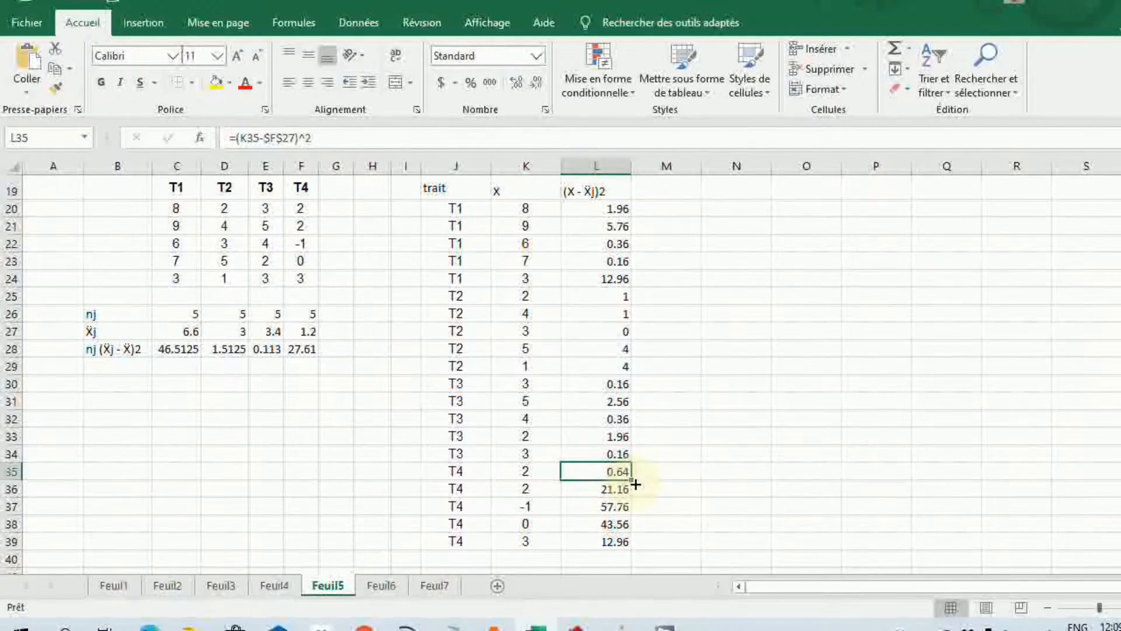
left_click_drag(634, 484, 633, 484)
left_click_drag(633, 545, 633, 546)
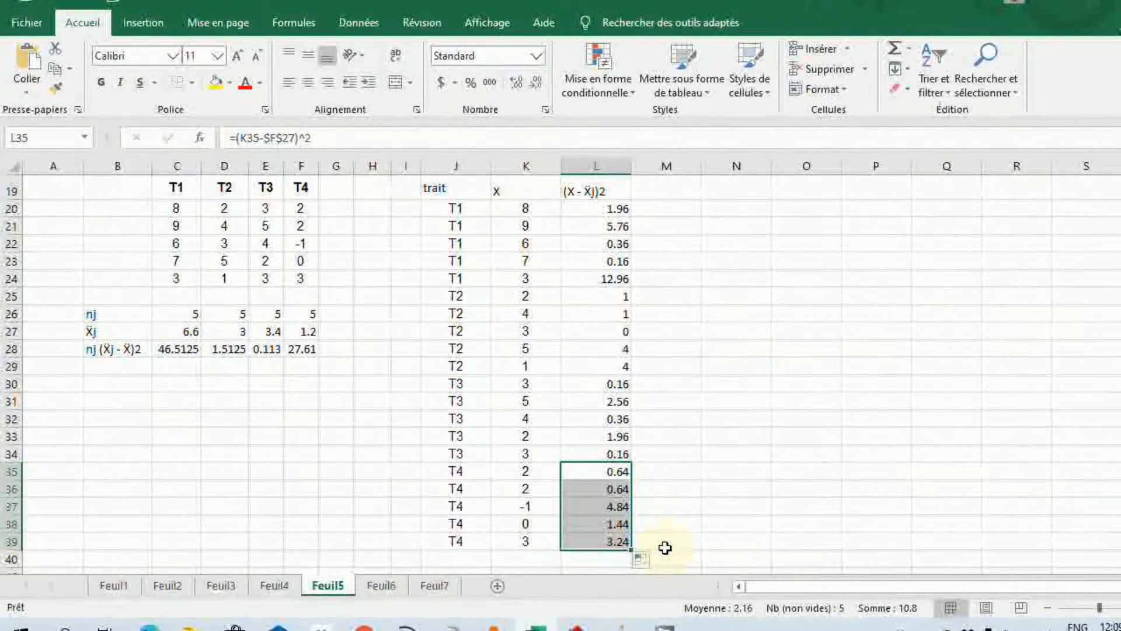
Calculate SCE in C3 by summing the squared deviations with =SOMME(L20:L39).
scroll(696, 524, "up", 3)
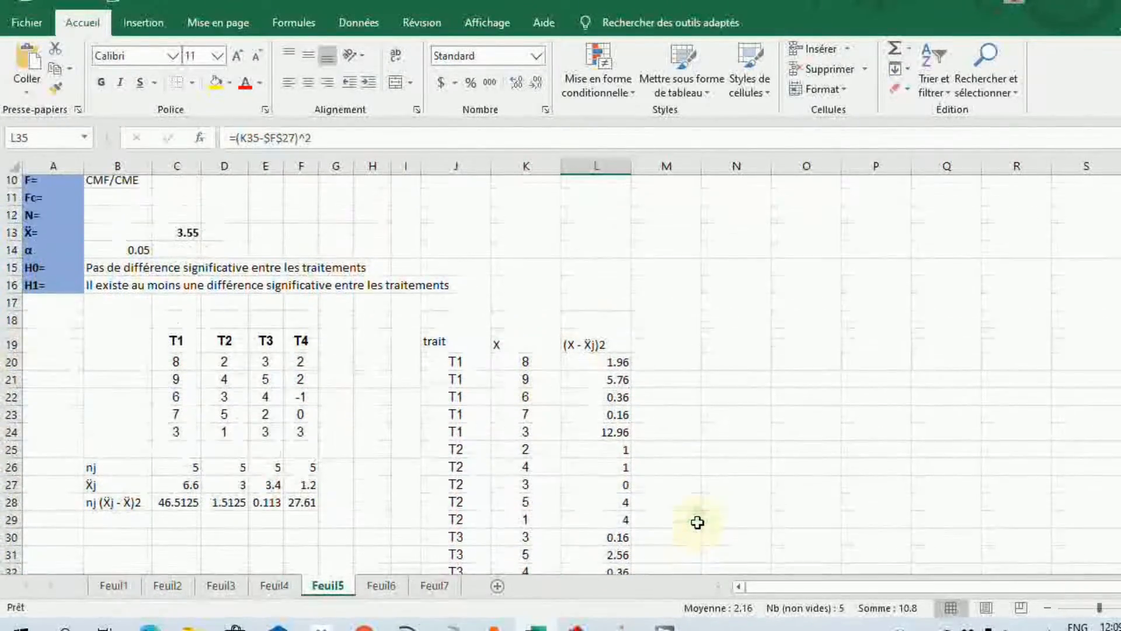
scroll(697, 522, "down", 5)
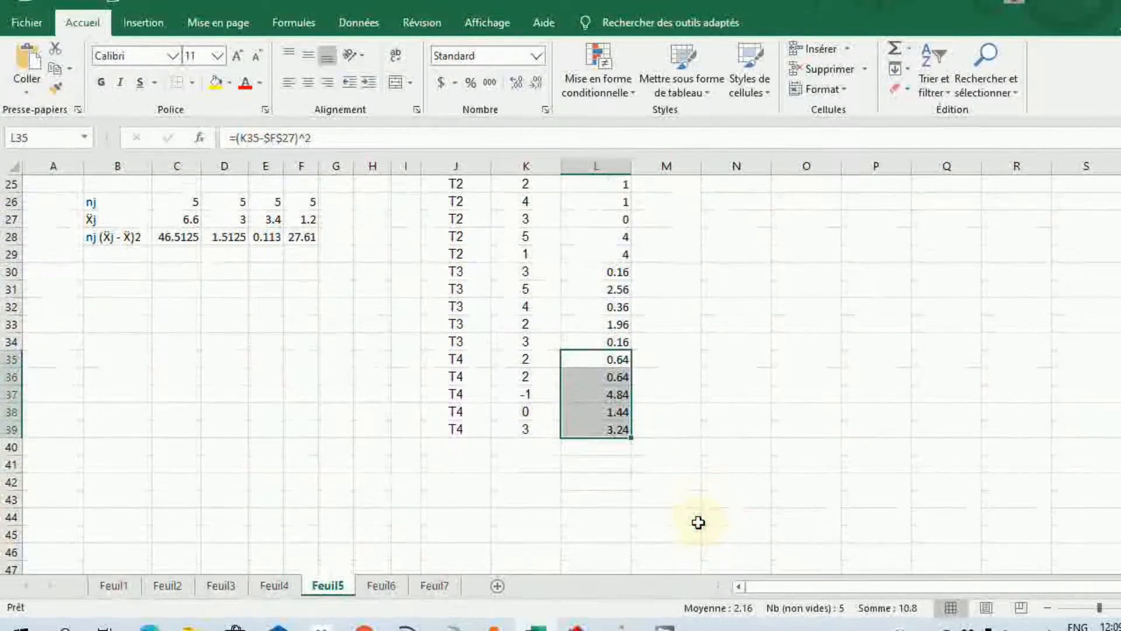
left_click(621, 446)
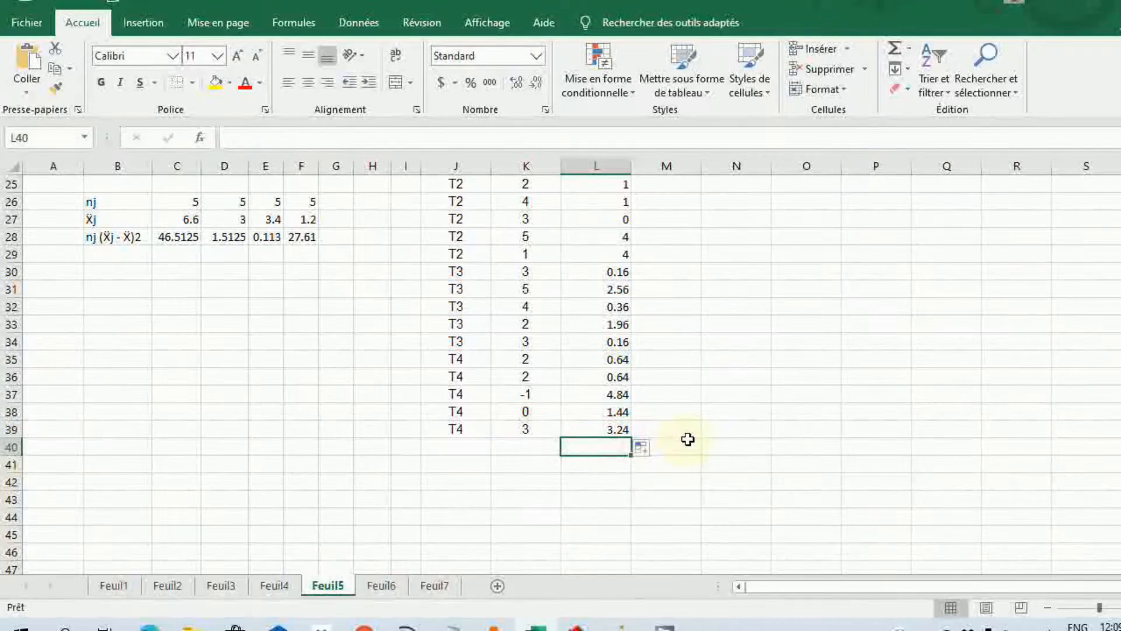
scroll(753, 475, "up", 4)
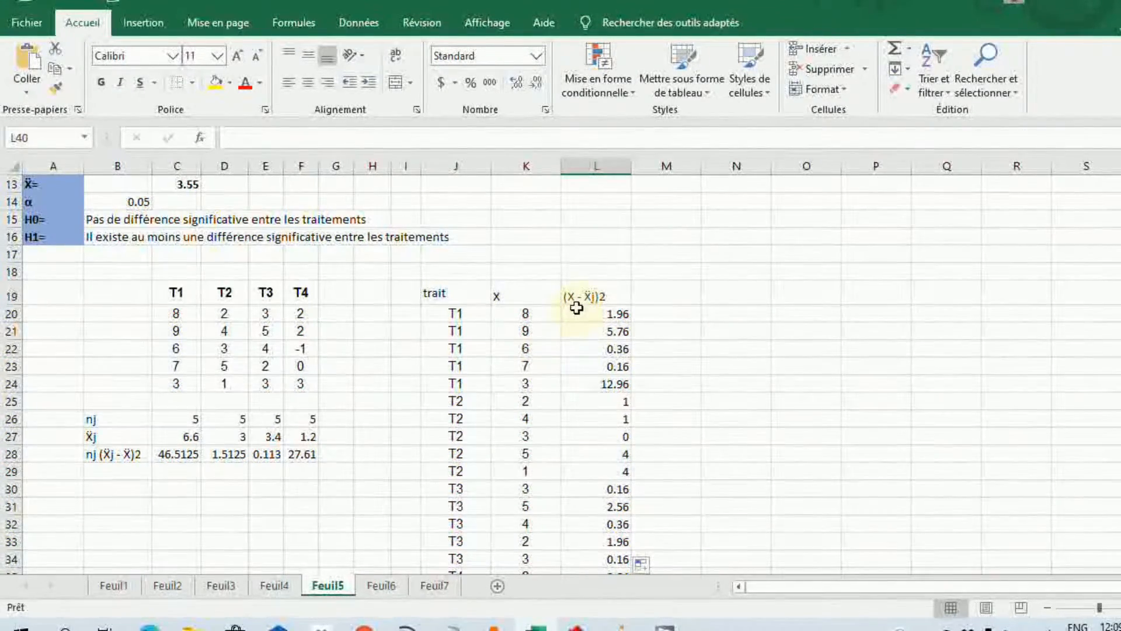
scroll(615, 309, "up", 4)
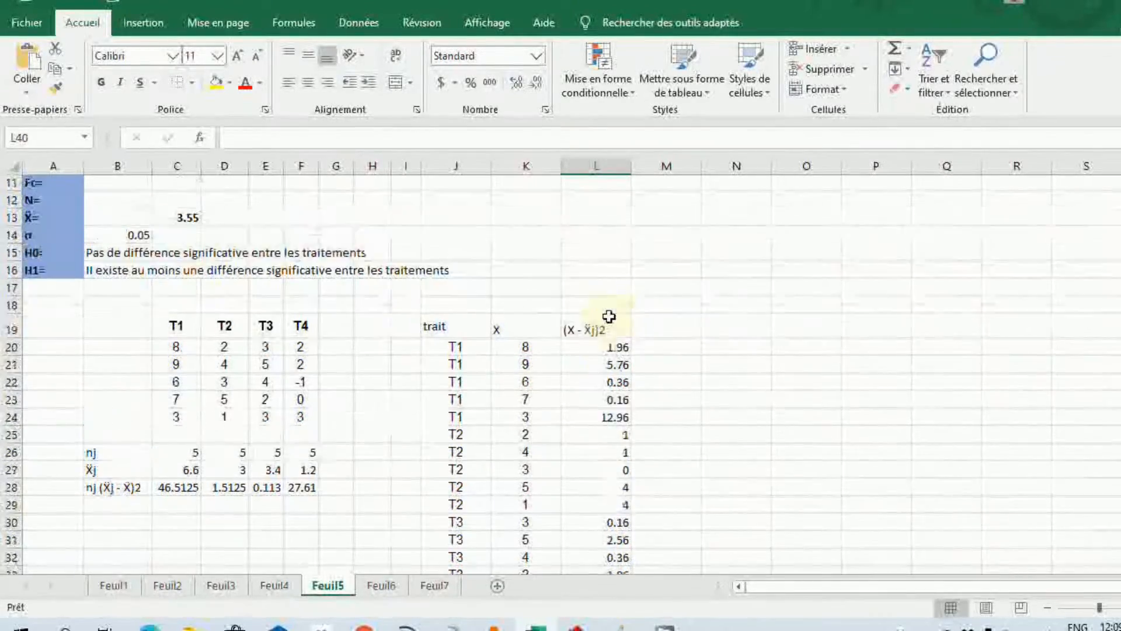
left_click(176, 218)
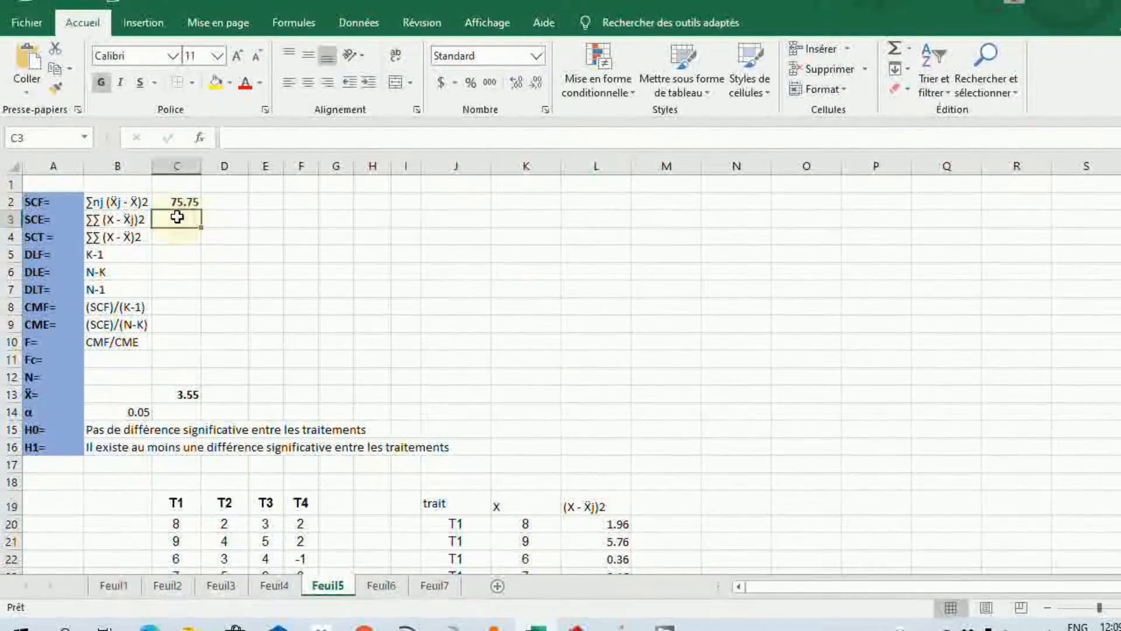
type("=")
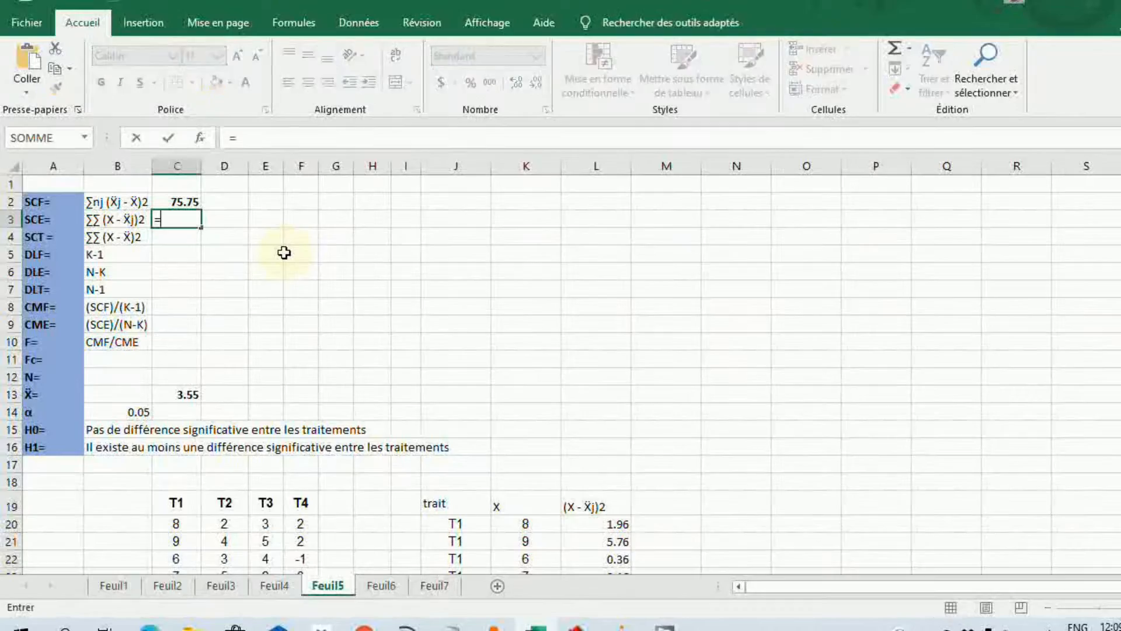
type("somme")
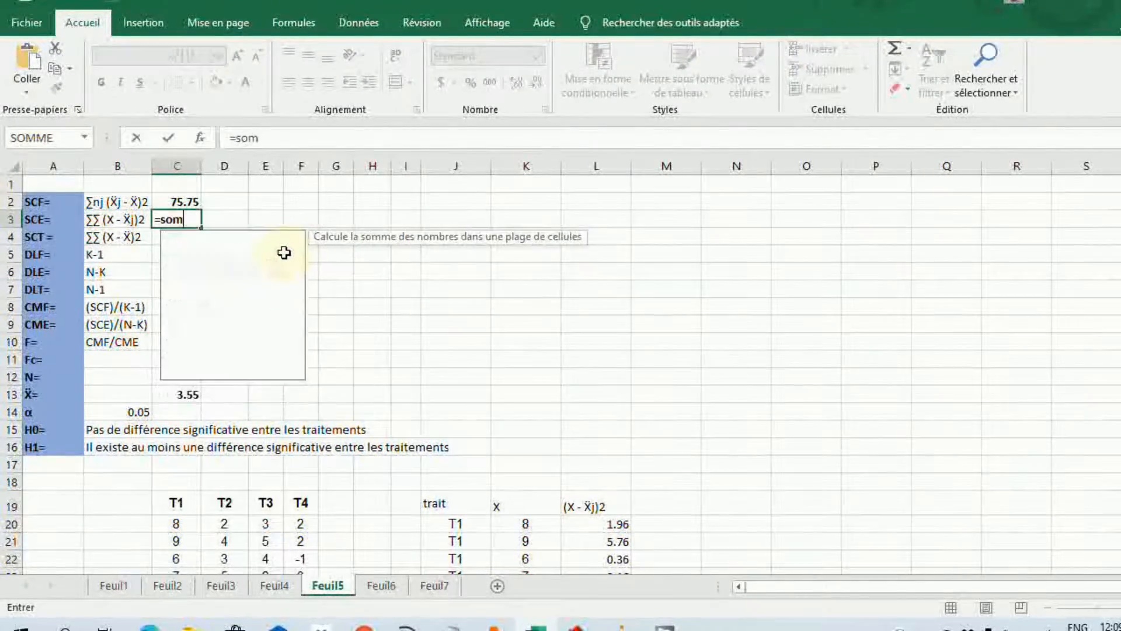
key("Tab")
scroll(607, 310, "down", 4)
left_click_drag(607, 310, 584, 536)
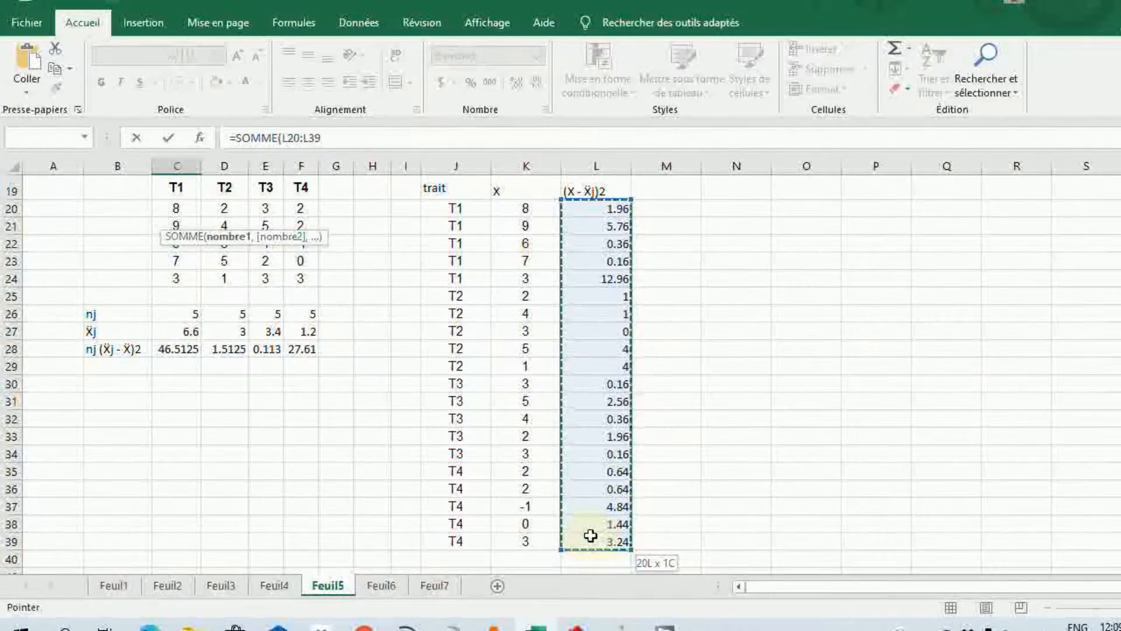
key("Return")
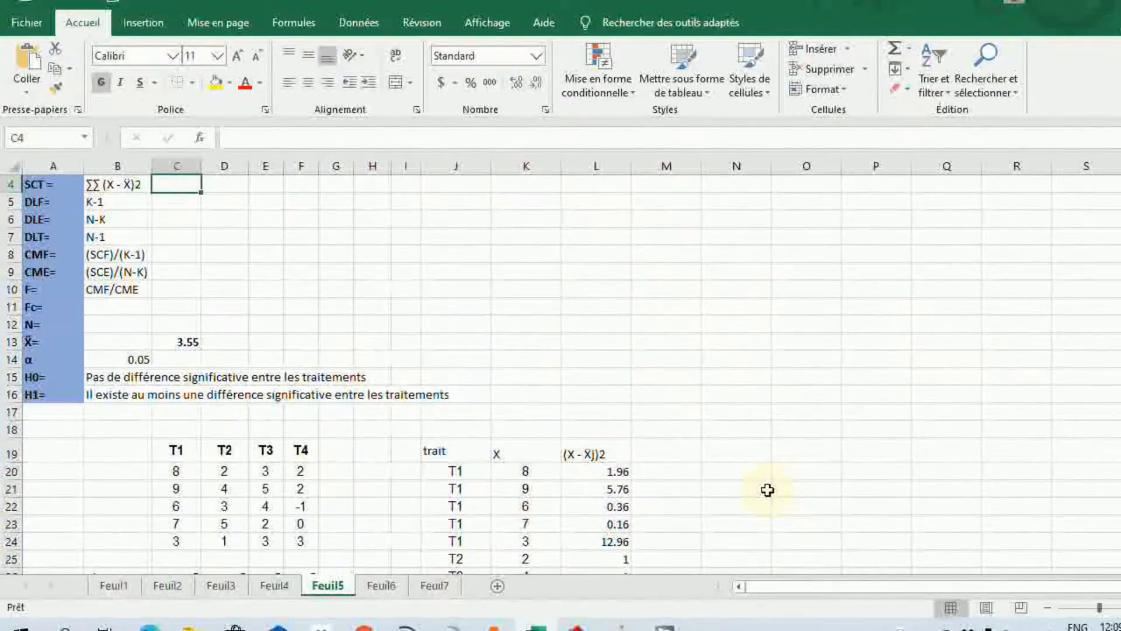
left_click(191, 217)
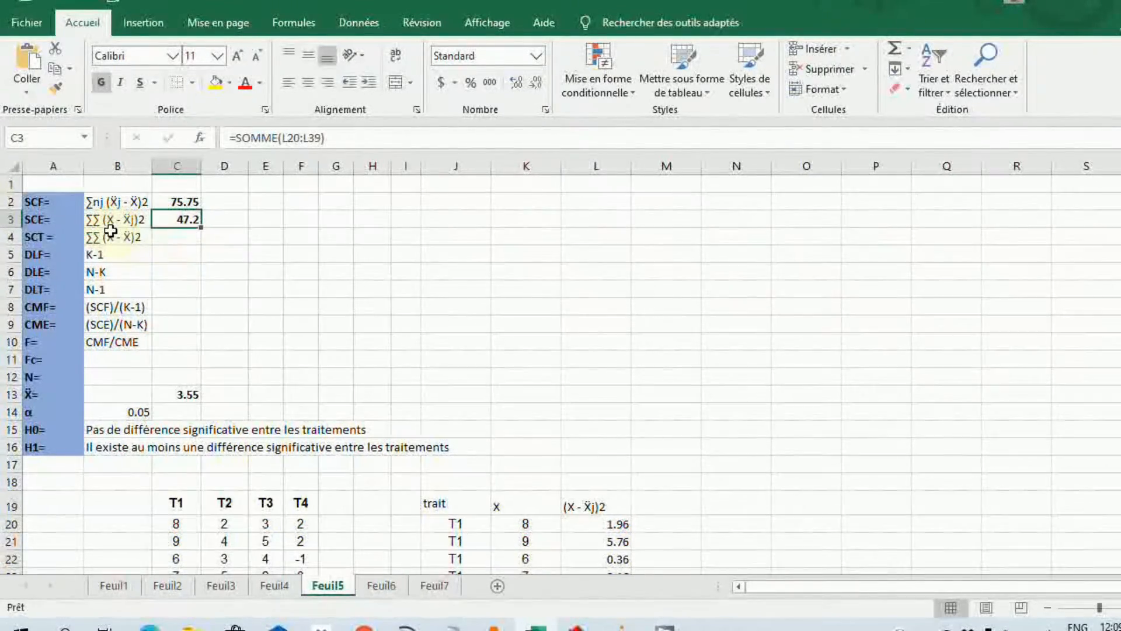
Copy the term (X - Ẍ)2 from the SCT formula in B4 into M19 as the header of a new column.
left_click(181, 240)
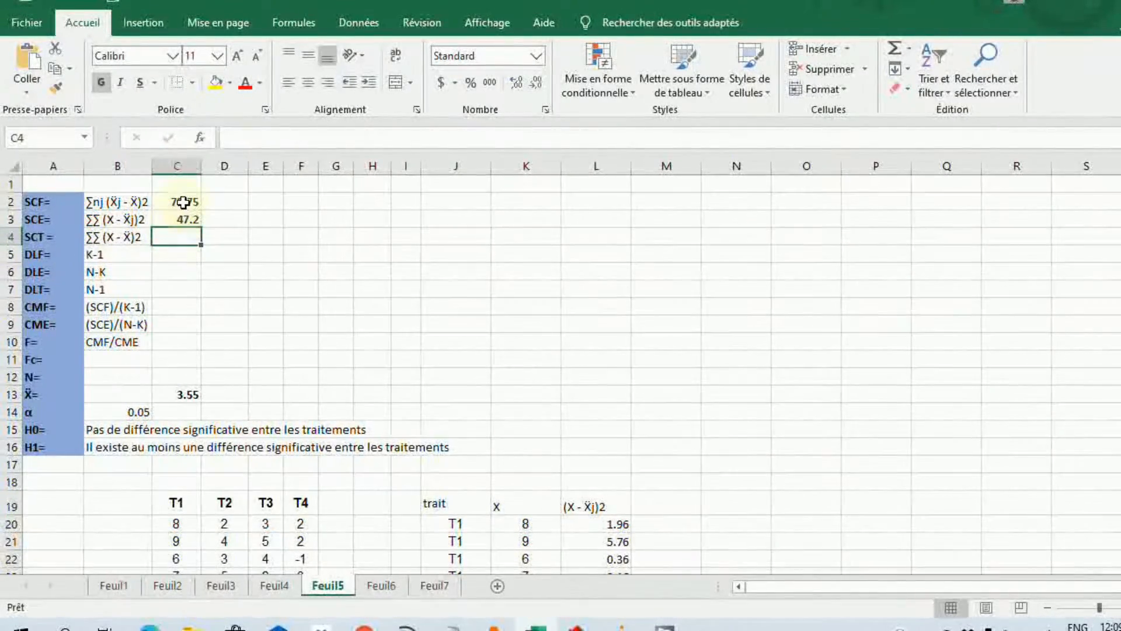
left_click(187, 221)
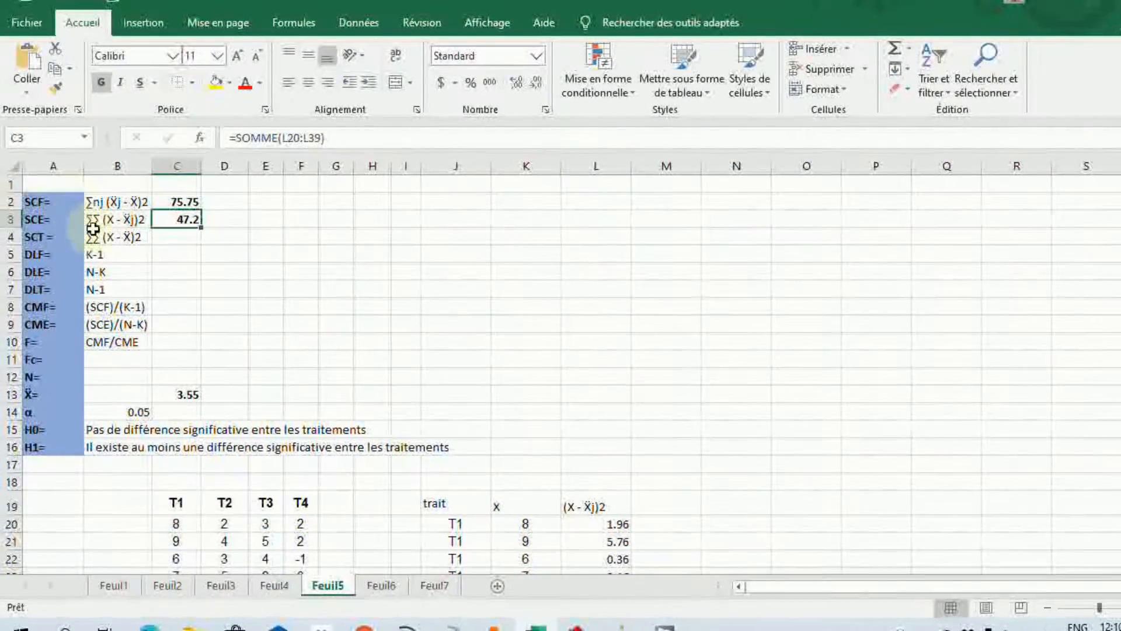
left_click(184, 239)
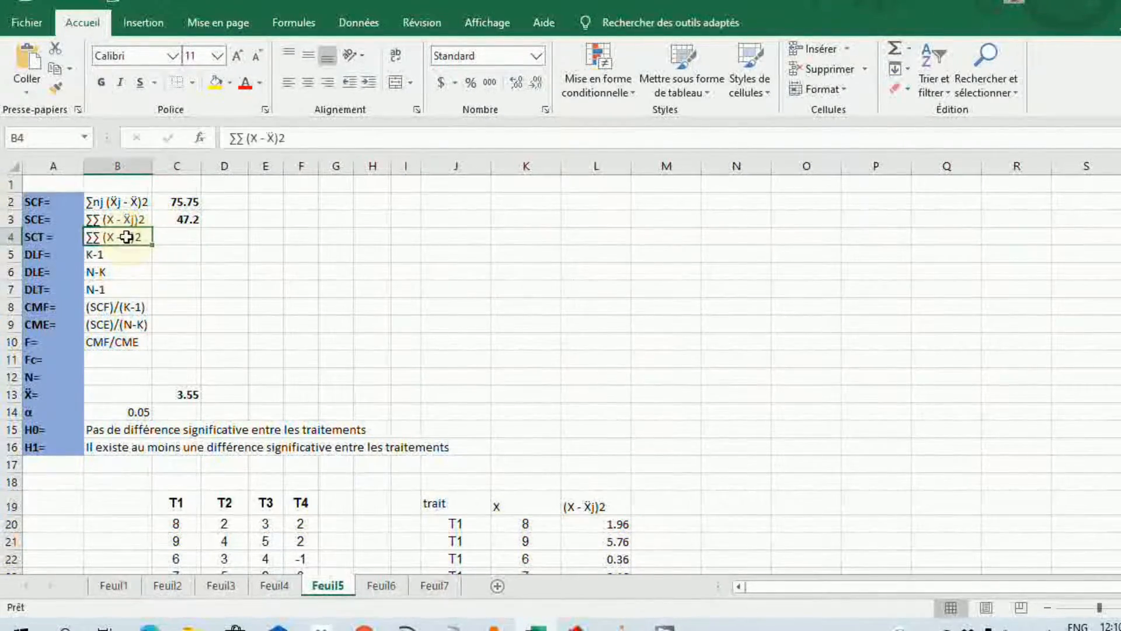
left_click_drag(248, 137, 294, 140)
key("ctrl+c")
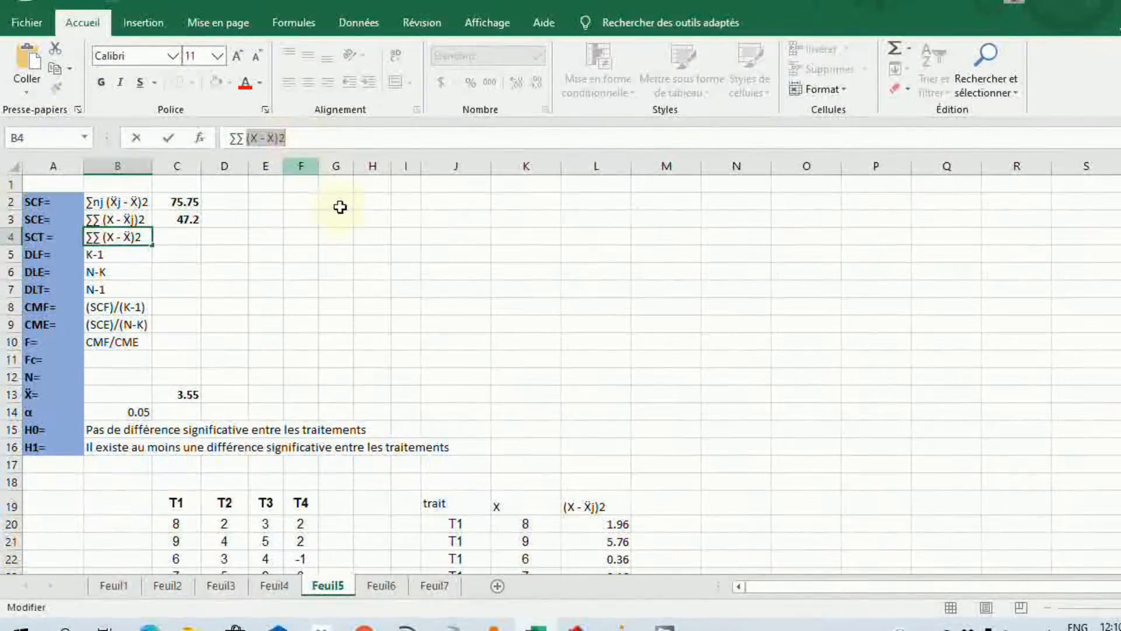
scroll(695, 444, "down", 2)
left_click(664, 401)
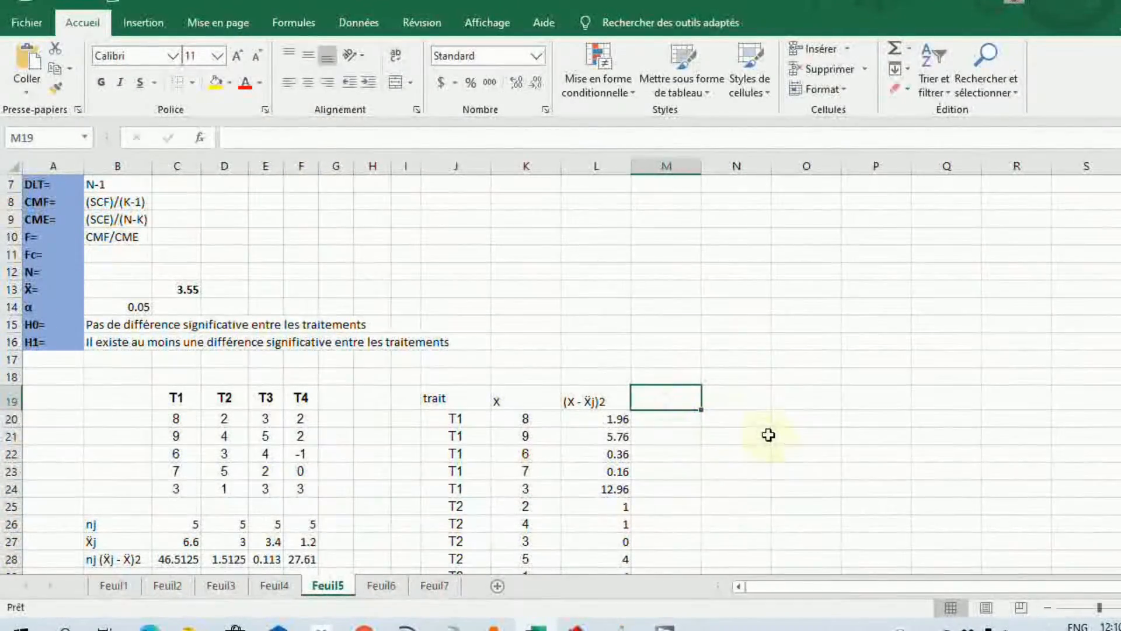
key("ctrl+v")
Enter =(K20-$C$13)^2 in M20 to square the first observation's deviation from the grand mean.
left_click(648, 421)
type("=")
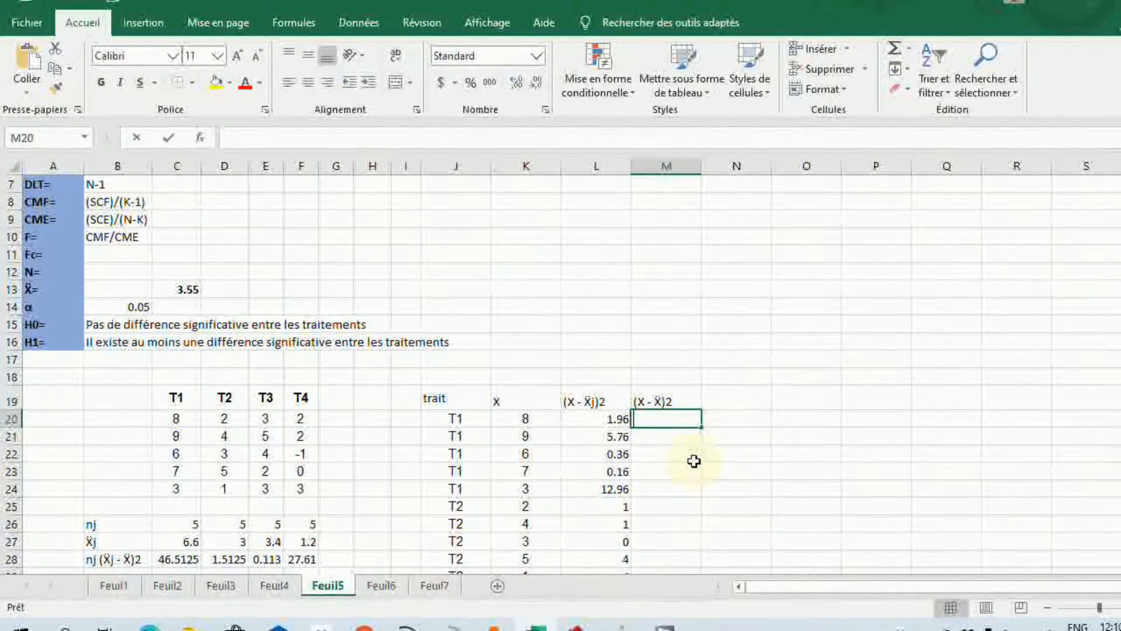
type("(")
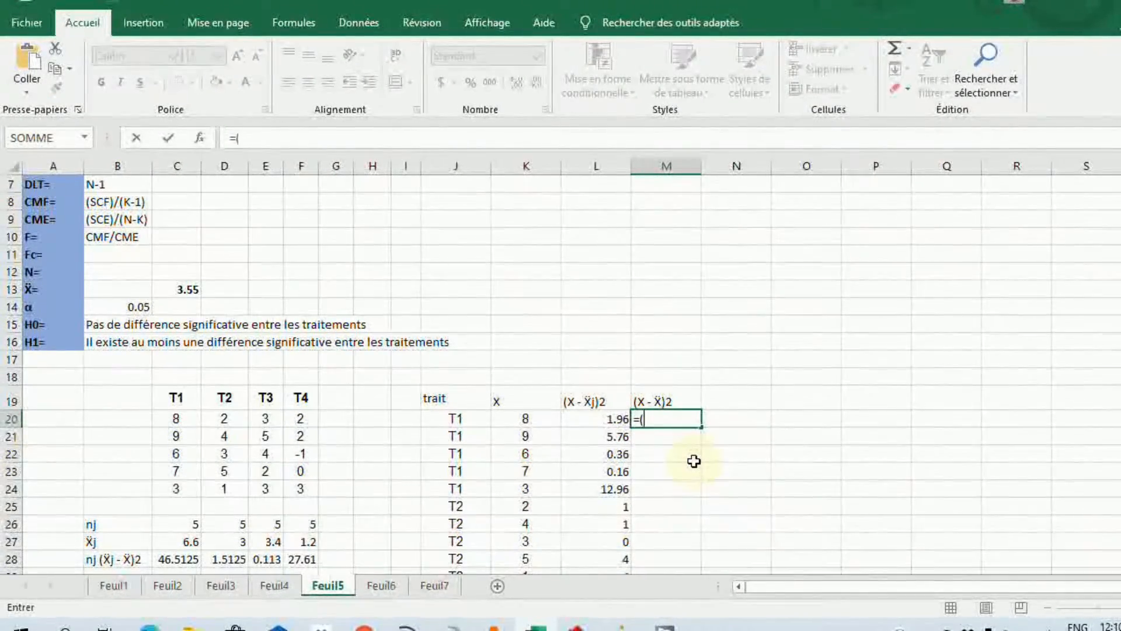
left_click(526, 417)
type("-")
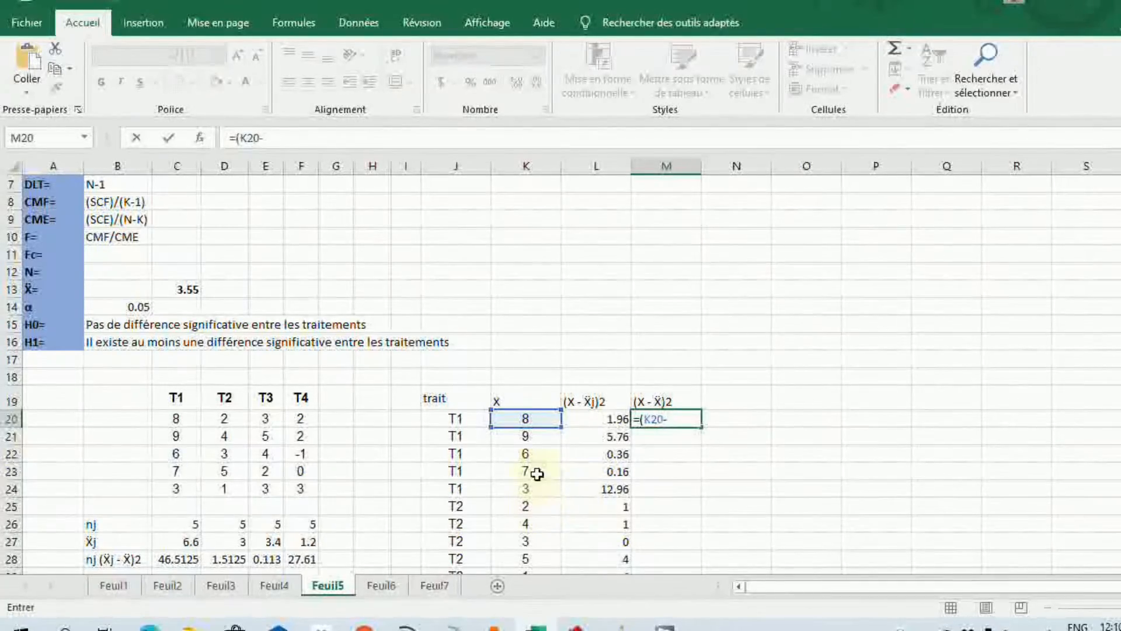
scroll(534, 479, "up", 1)
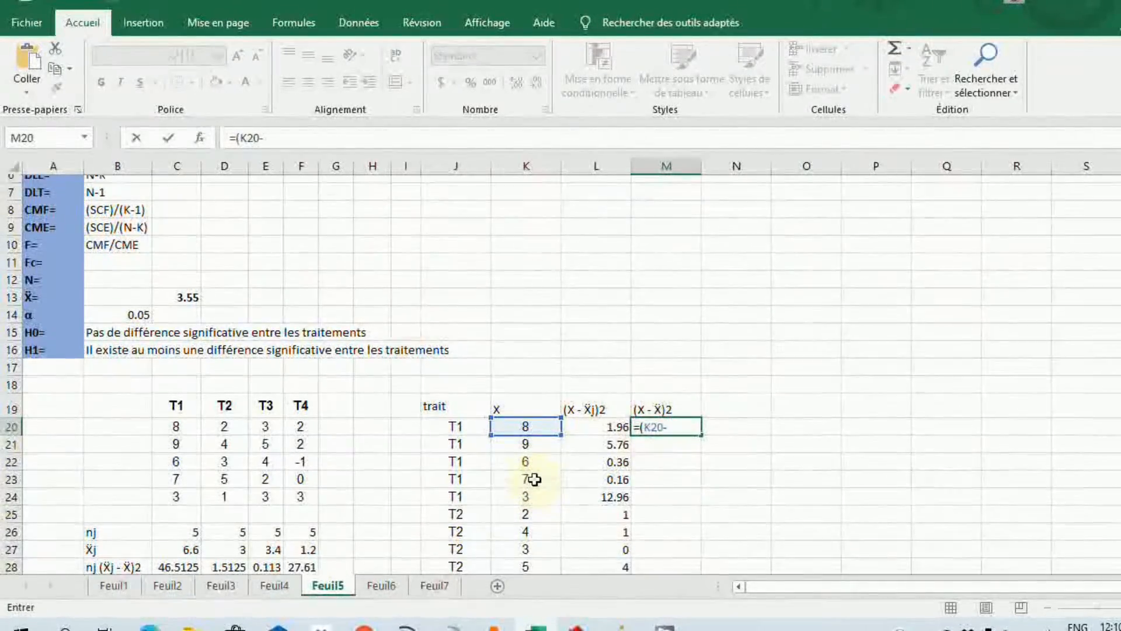
scroll(534, 479, "up", 2)
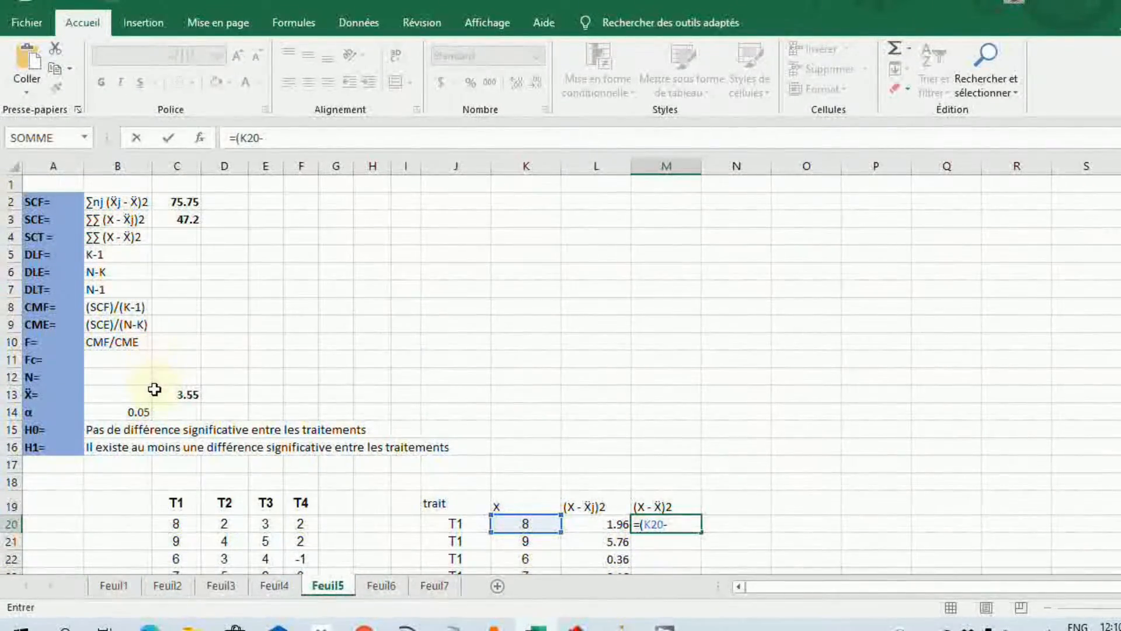
left_click(187, 396)
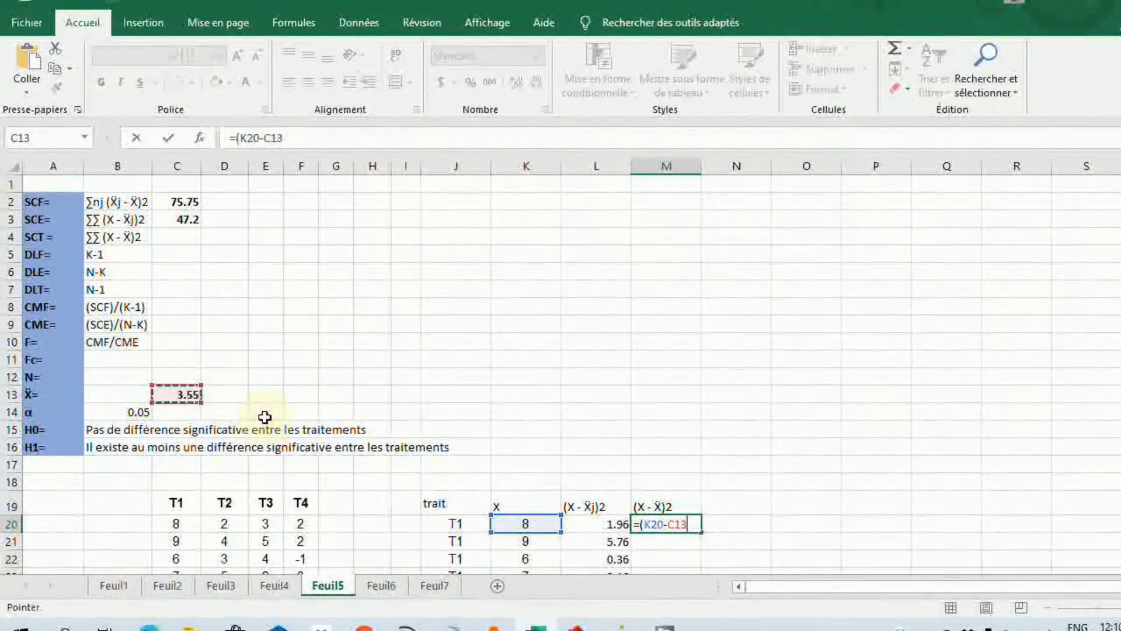
type(")")
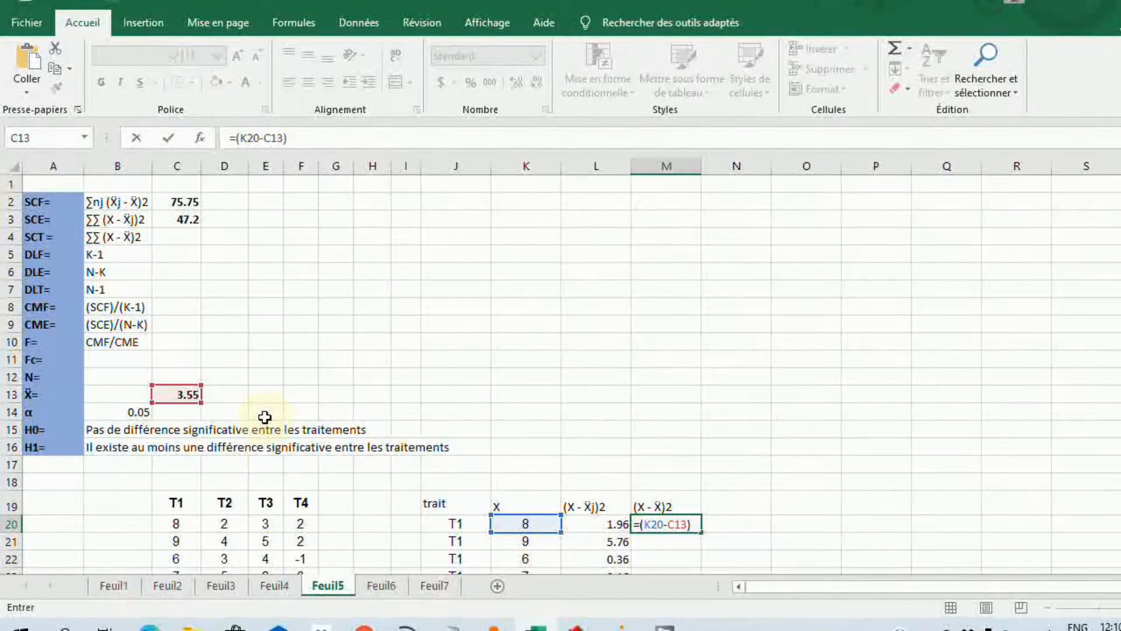
left_click(684, 523)
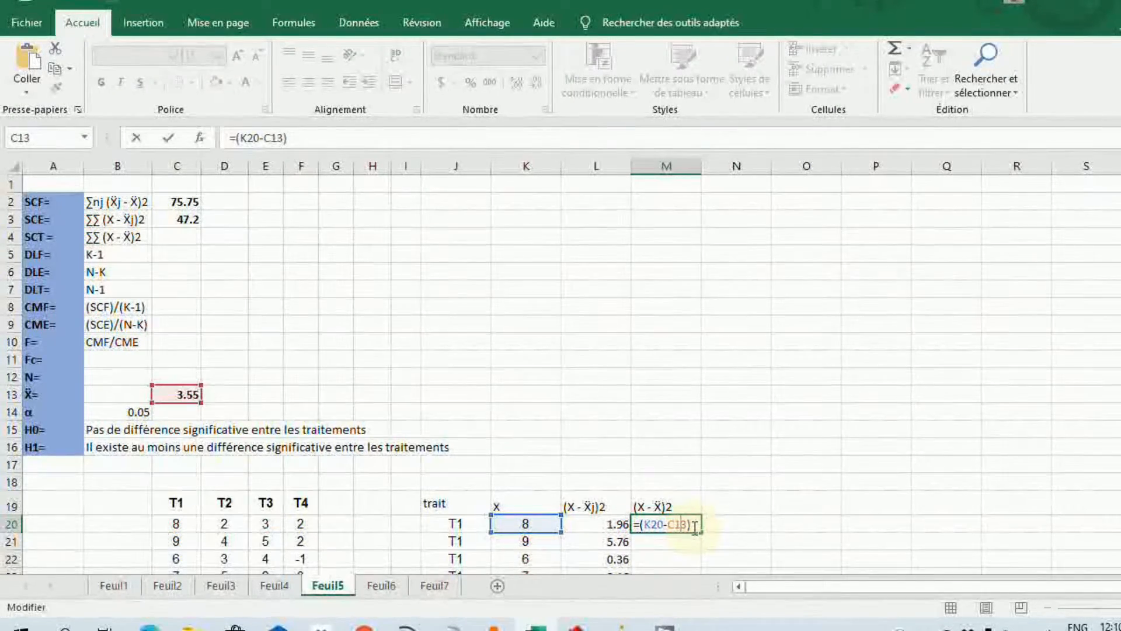
key("F4")
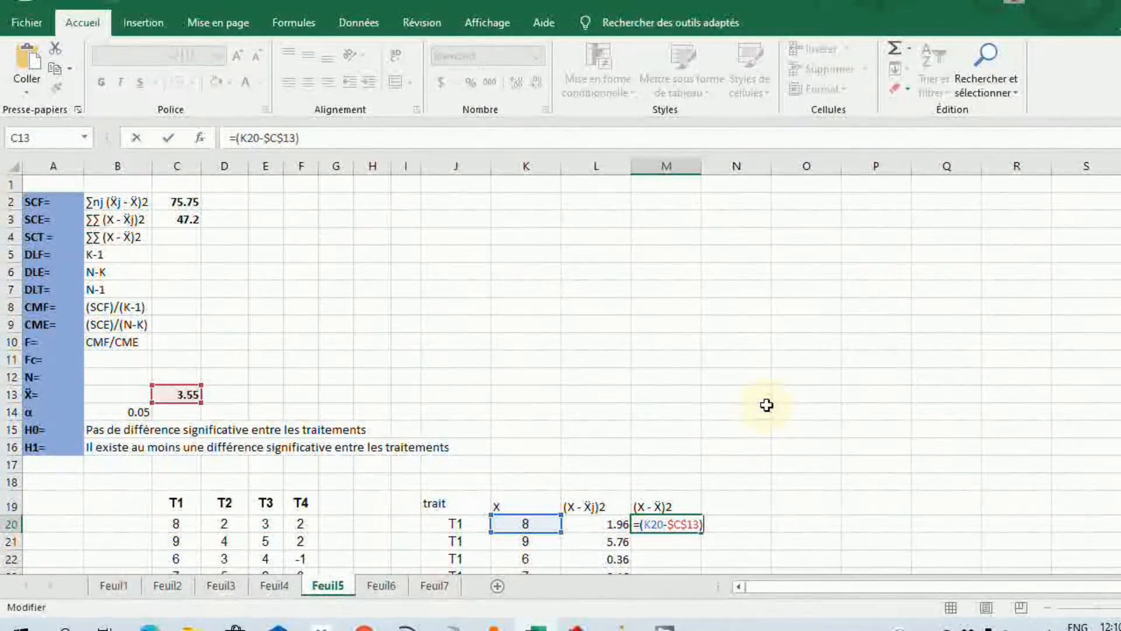
type("^2")
key("Return")
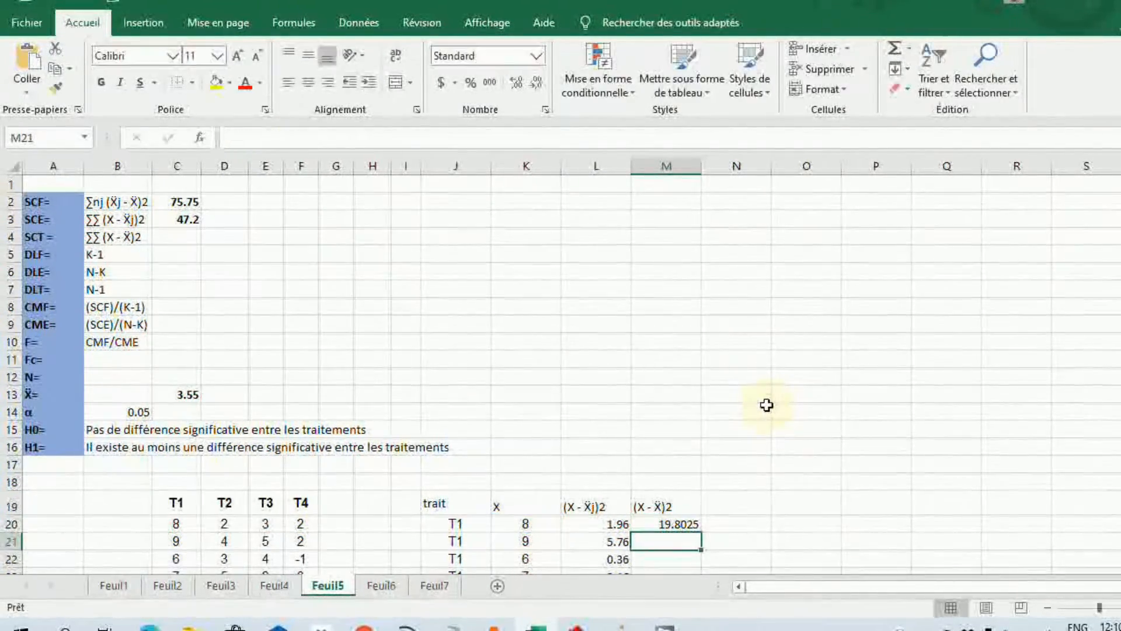
Fill the M20 formula down through M39 to cover all the T1 to T4 observations.
scroll(744, 457, "down", 2)
left_click(672, 419)
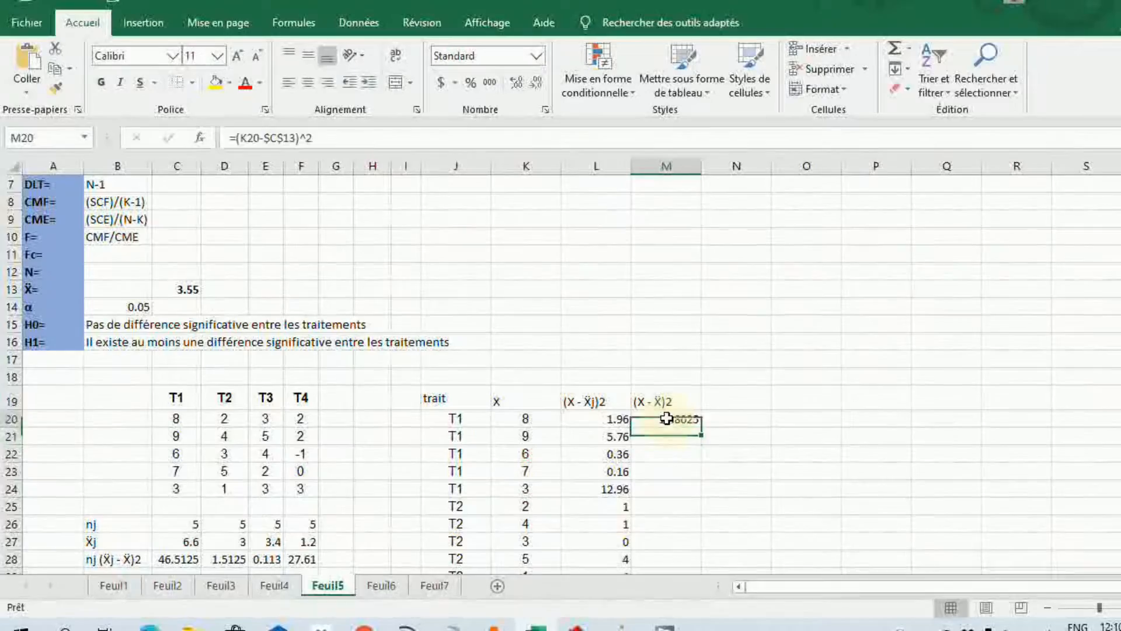
scroll(708, 412, "down", 3)
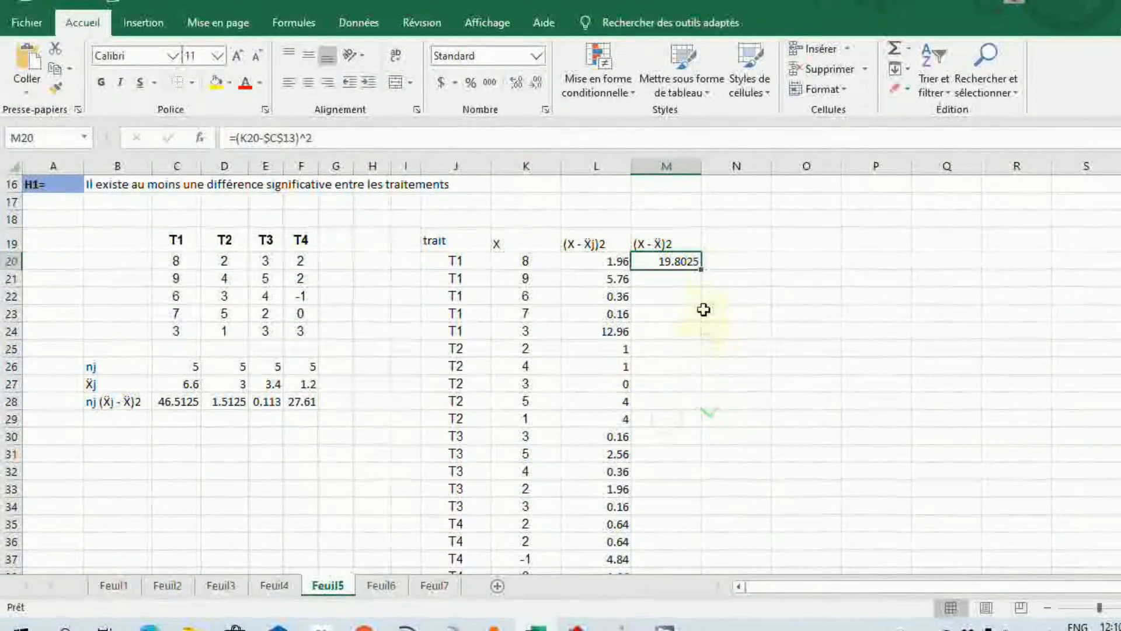
double_click(705, 272)
scroll(754, 363, "down", 2)
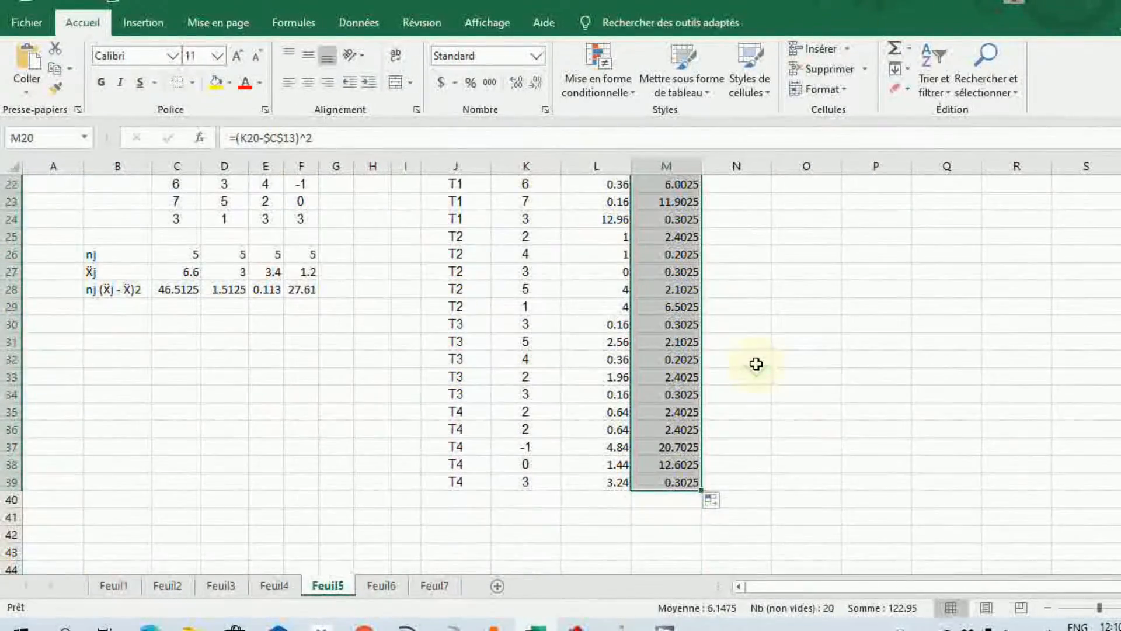
Calculate SCT in C4 by summing the squared deviations from the grand mean with =SOMME(M20:M39).
scroll(754, 379, "up", 2)
scroll(755, 391, "up", 5)
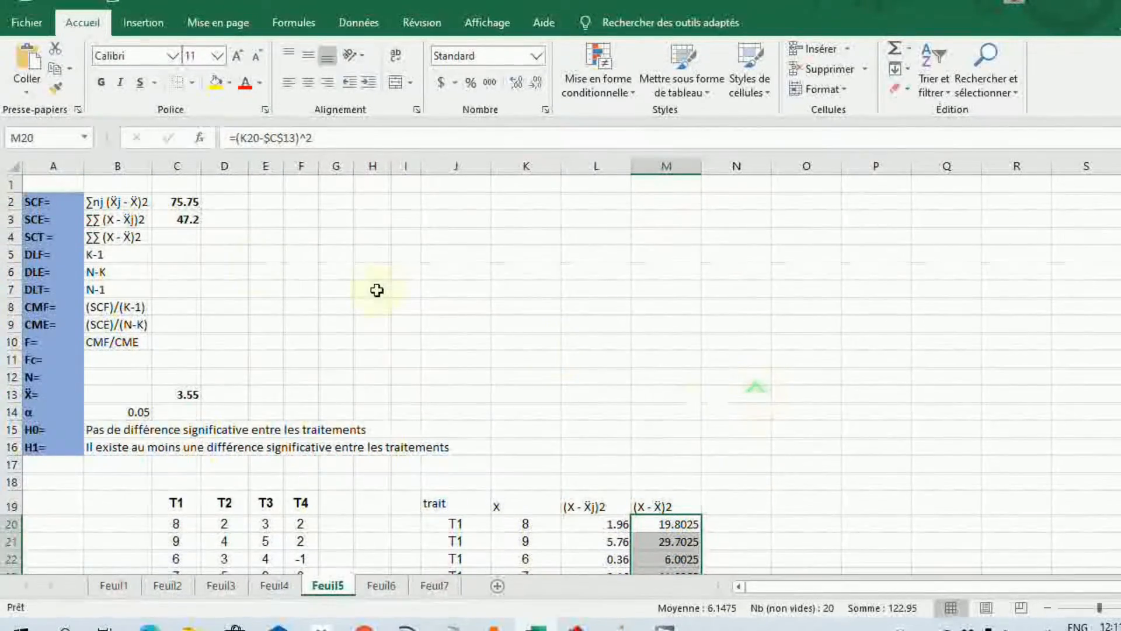
left_click(186, 244)
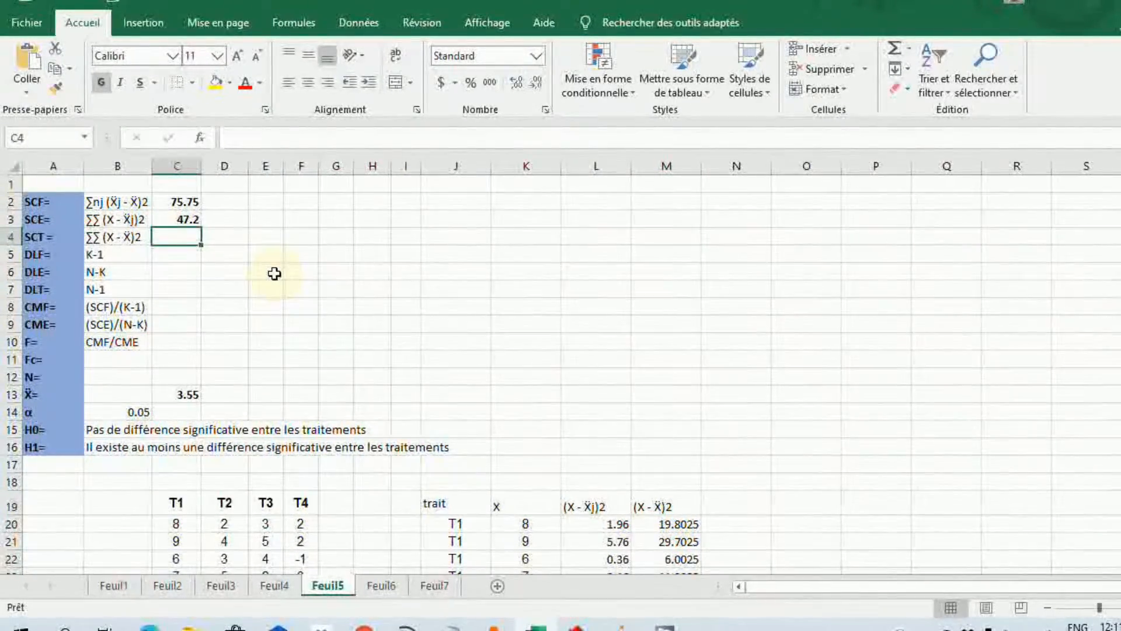
type("=")
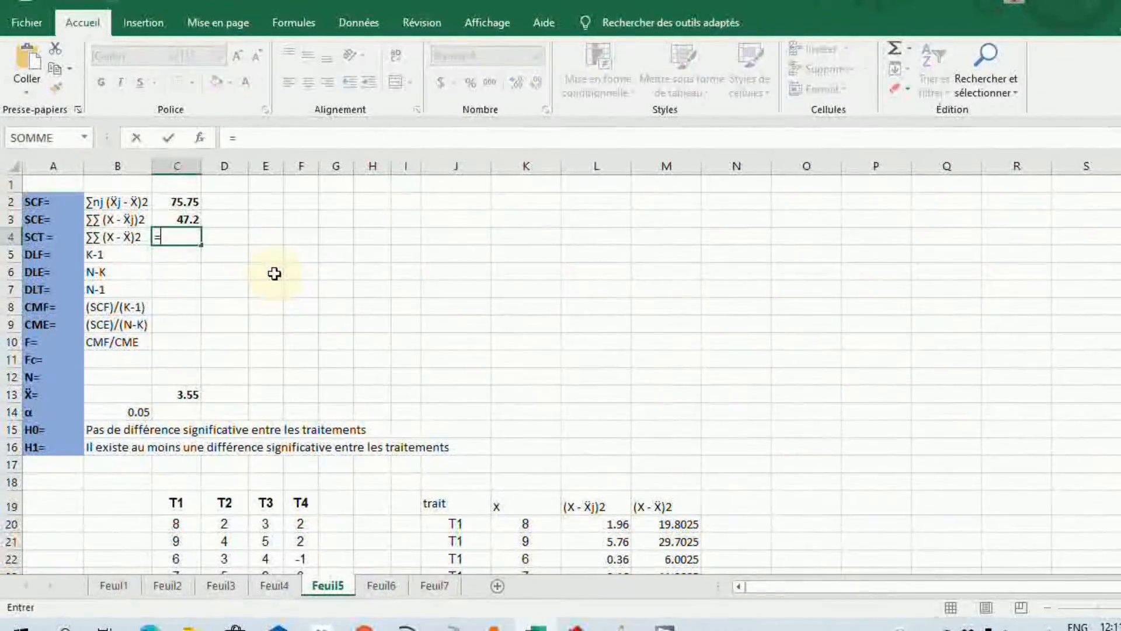
type("somm")
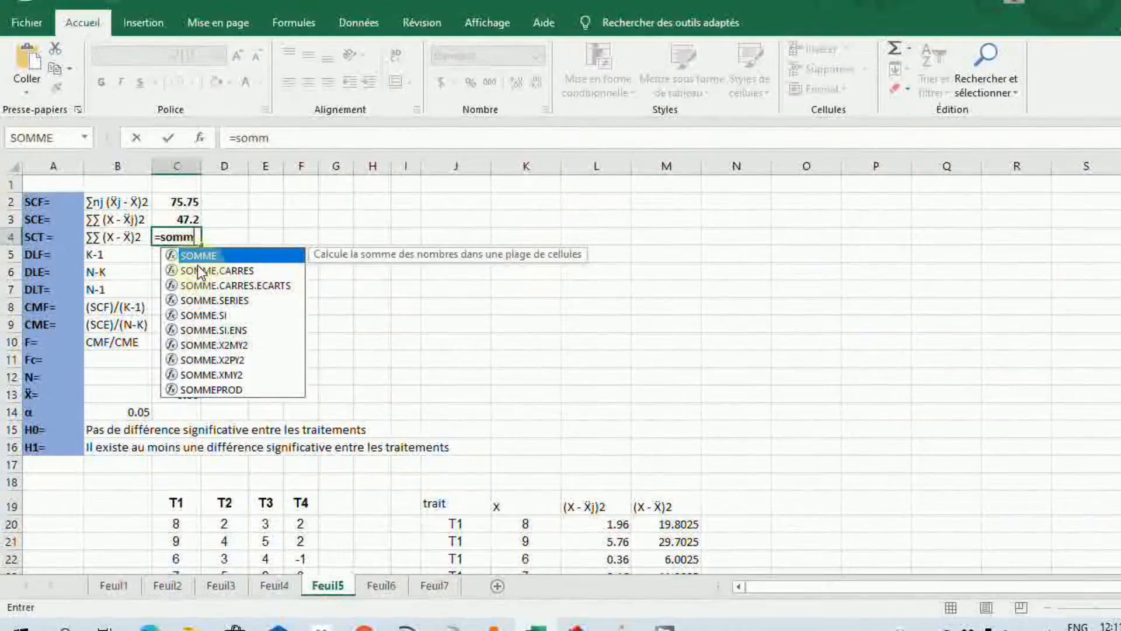
double_click(199, 255)
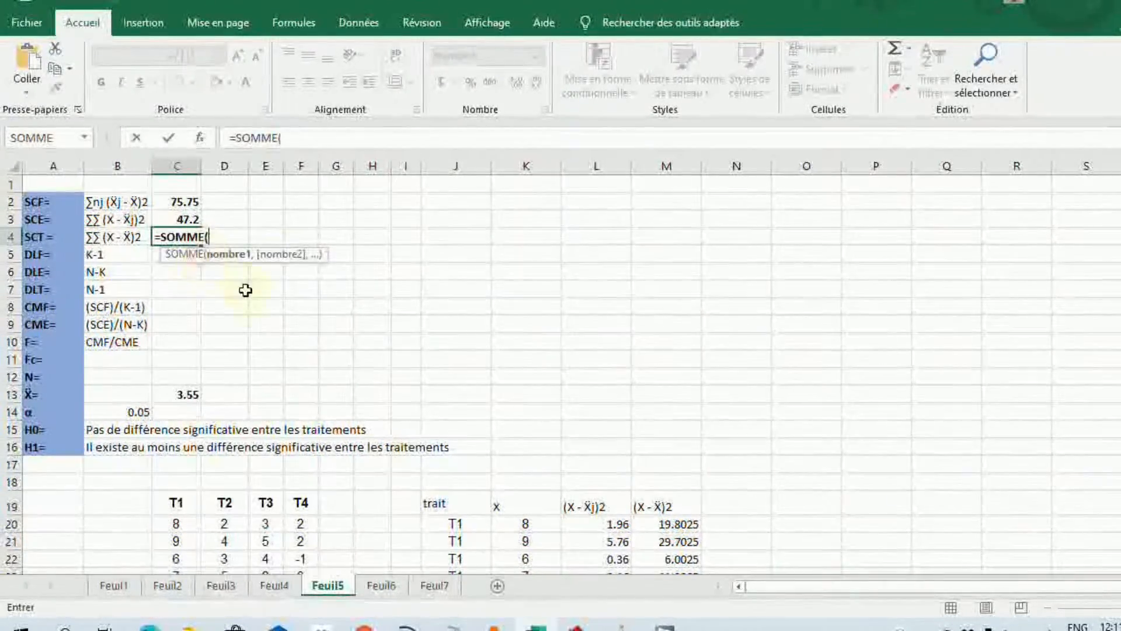
scroll(768, 504, "down", 2)
scroll(769, 504, "down", 4)
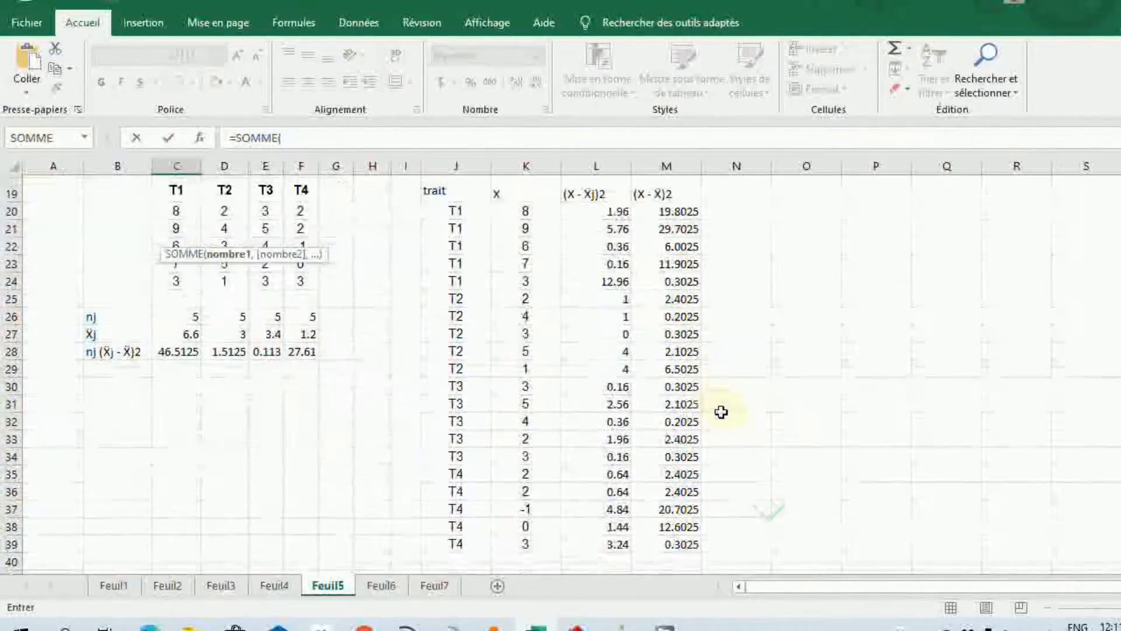
left_click_drag(675, 209, 686, 546)
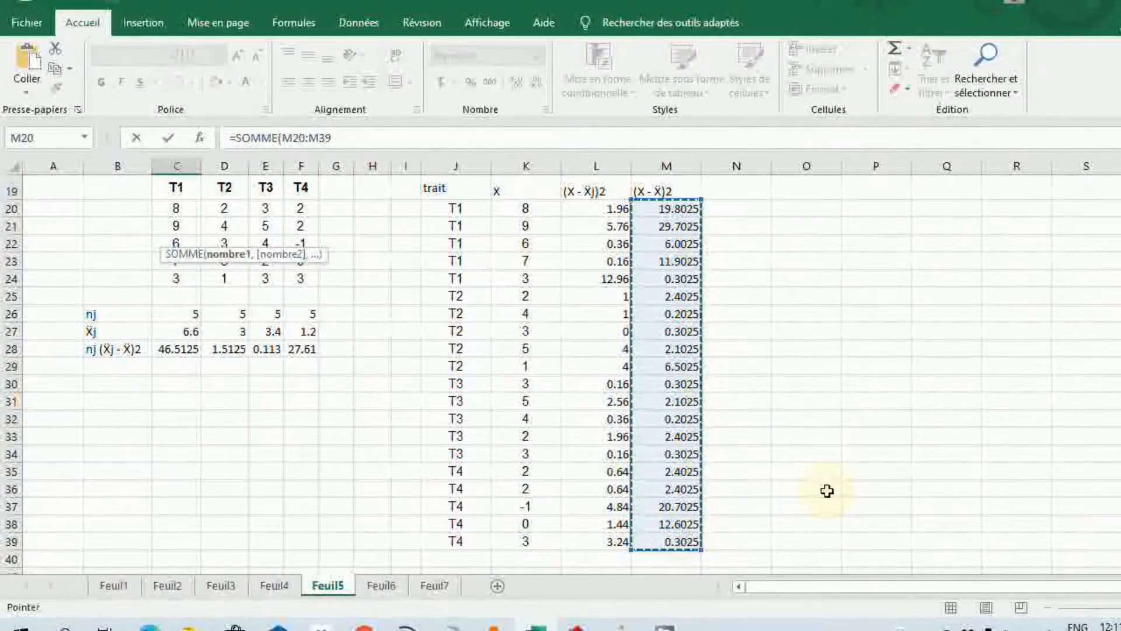
key("Return")
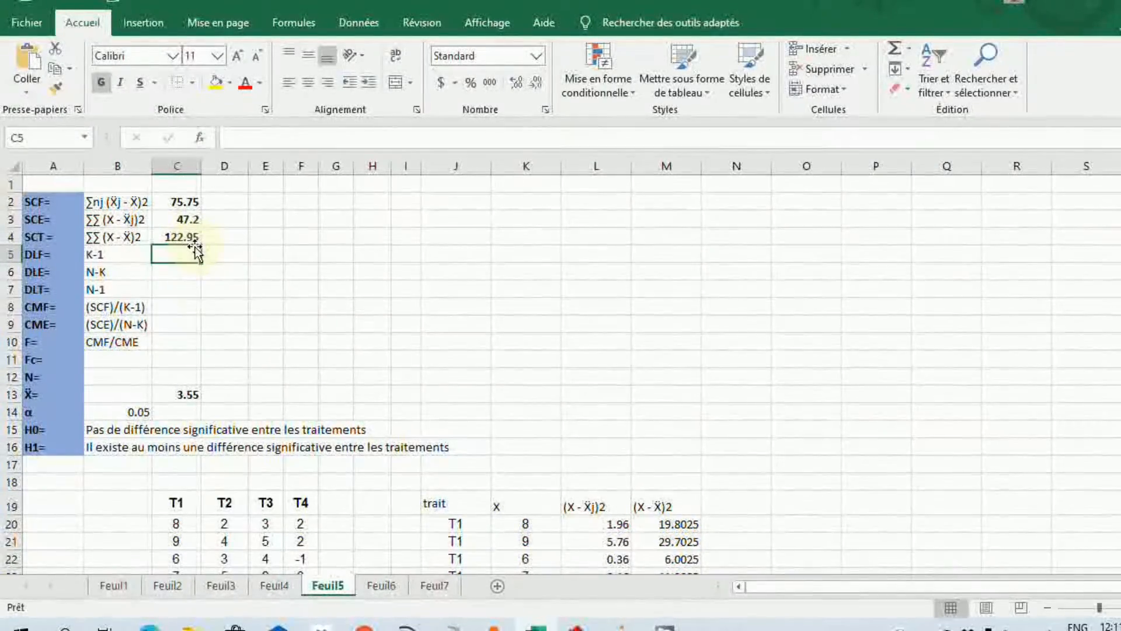
left_click(216, 305)
left_click(177, 257)
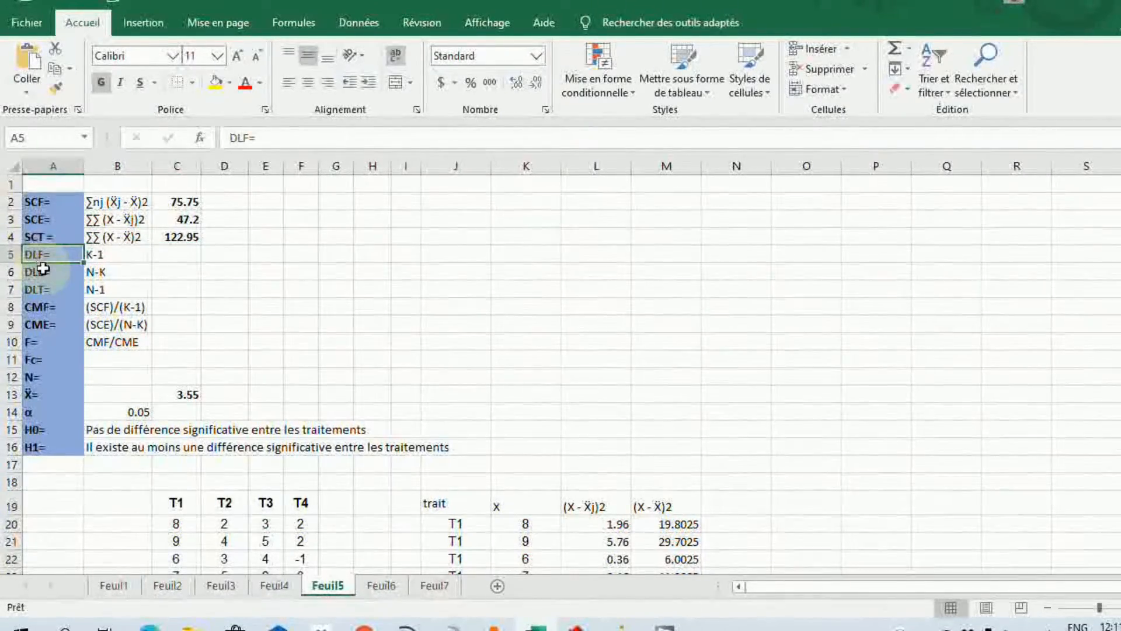
left_click(51, 292)
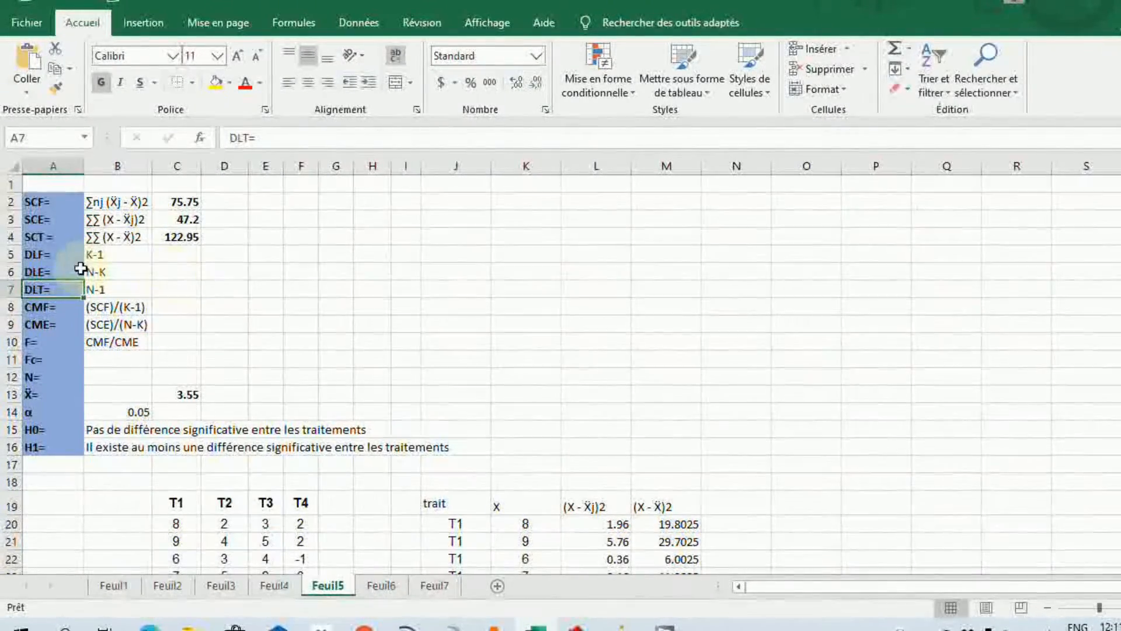
left_click(47, 381)
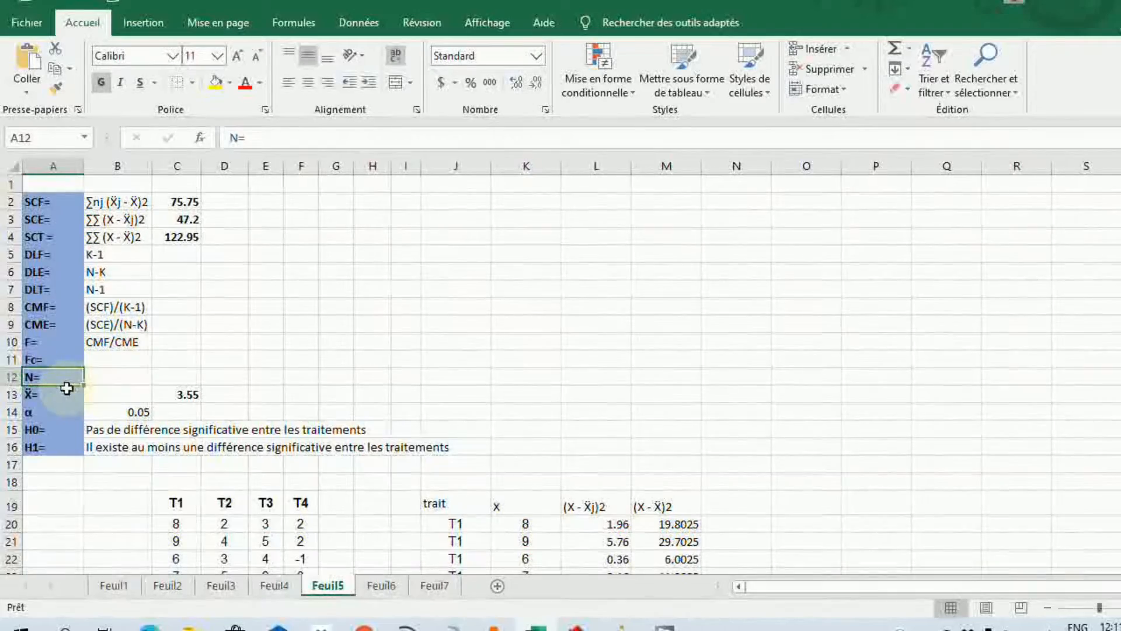
Calculate N in C12 by counting all the treatment observations with =NBVAL(C20:F24).
left_click(111, 380)
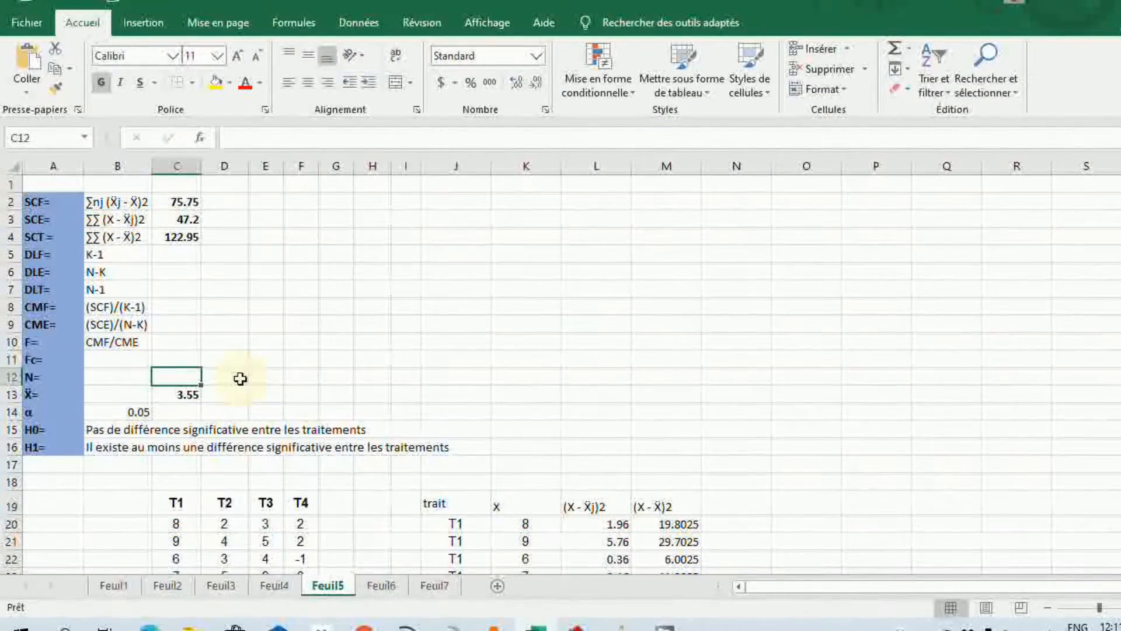
type("=")
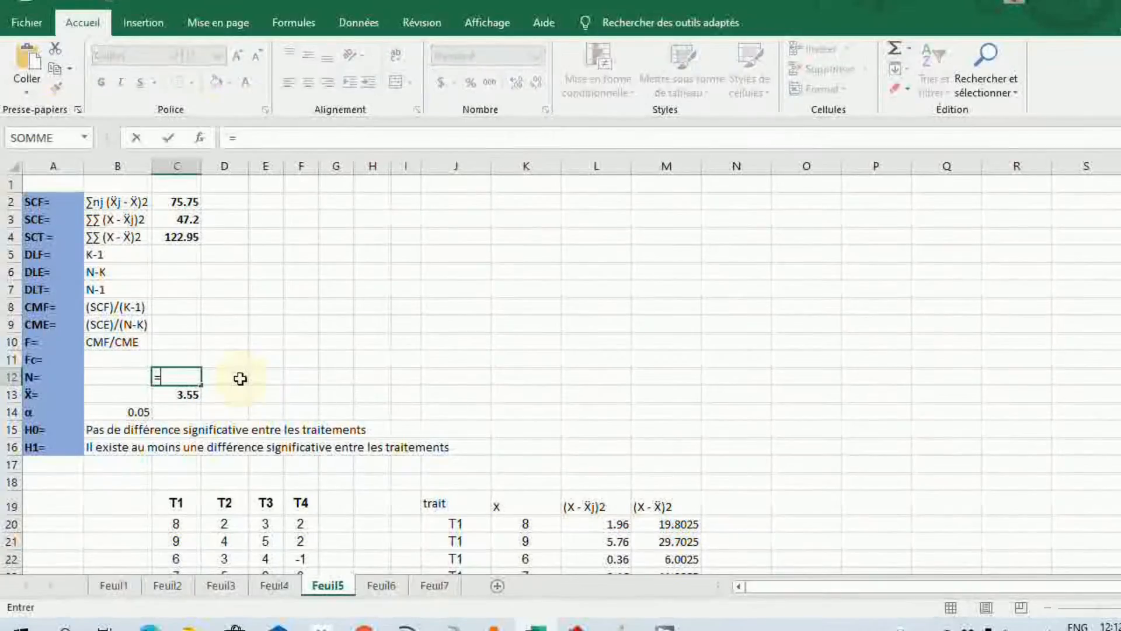
type("n")
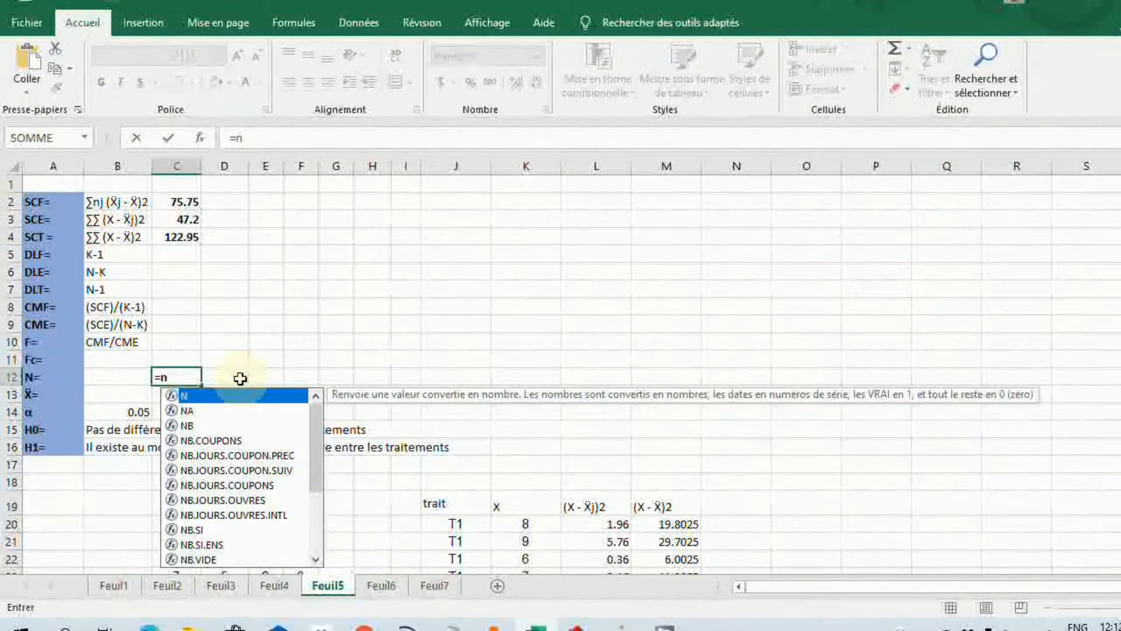
type("v")
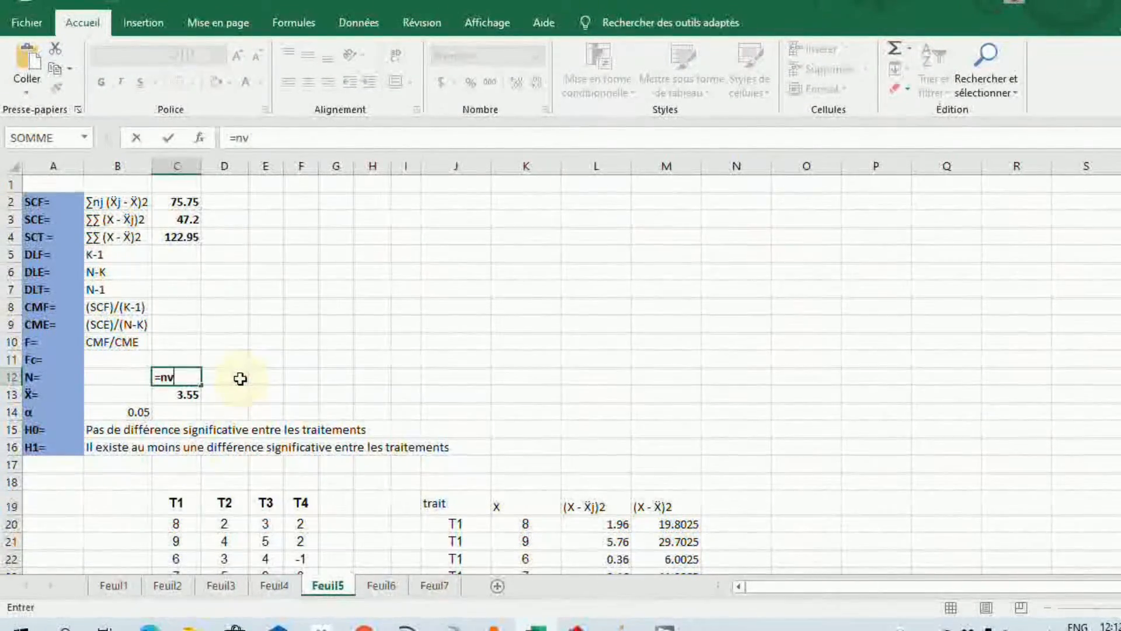
type("n")
key("BackSpace")
type("b")
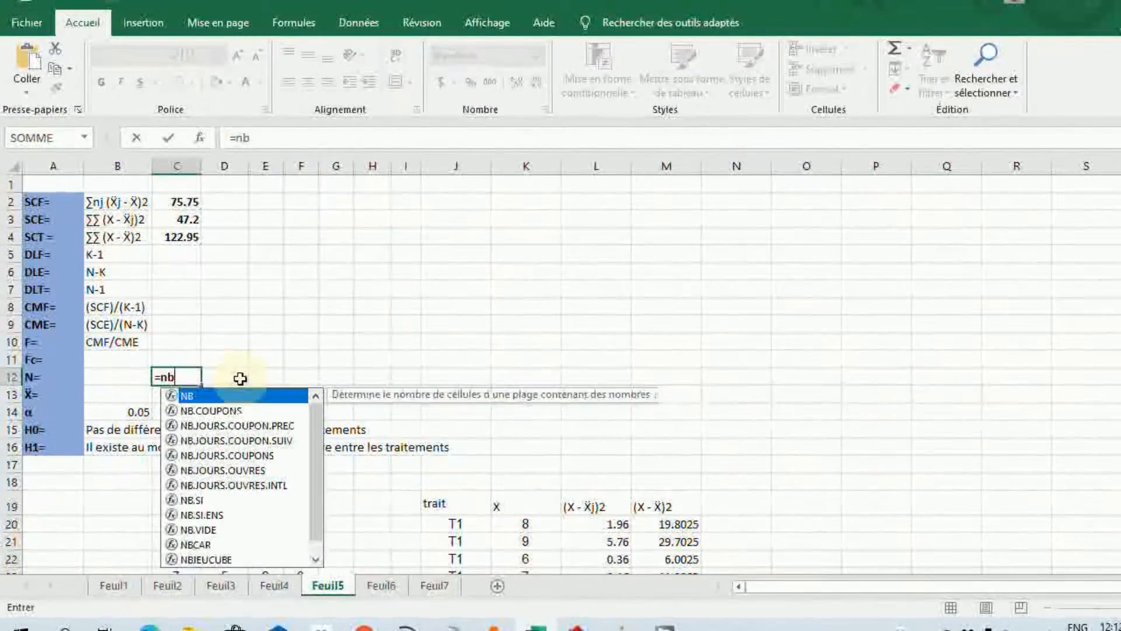
type("v")
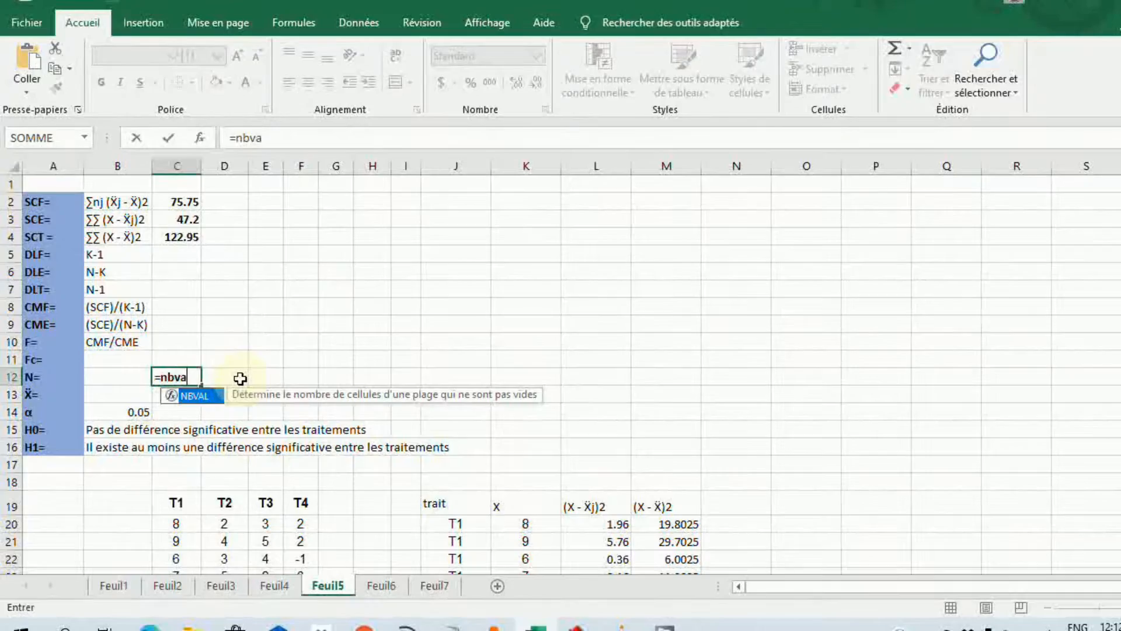
type("a")
double_click(198, 396)
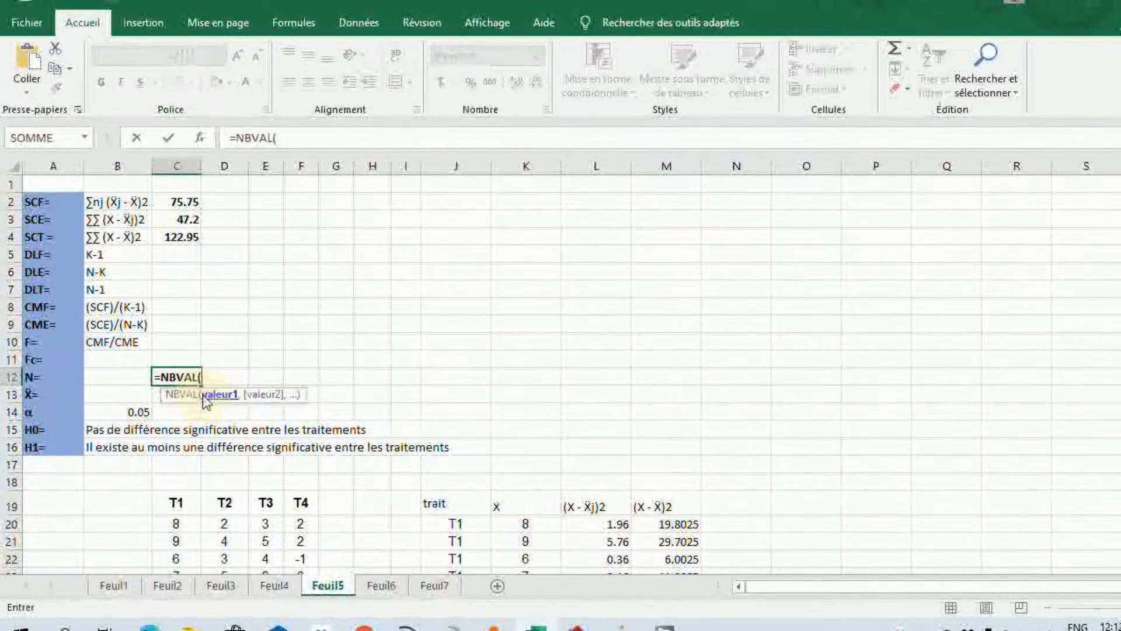
scroll(379, 520, "down", 1)
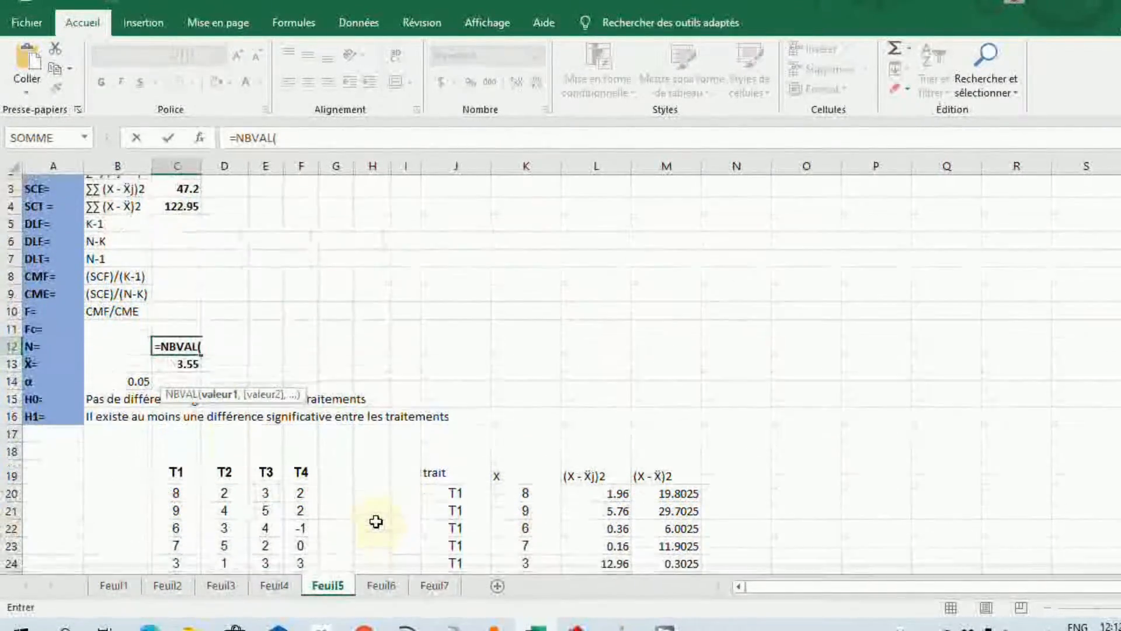
mouse_move(175, 471)
left_mouse_down()
mouse_move(230, 490)
mouse_move(298, 541)
left_mouse_up()
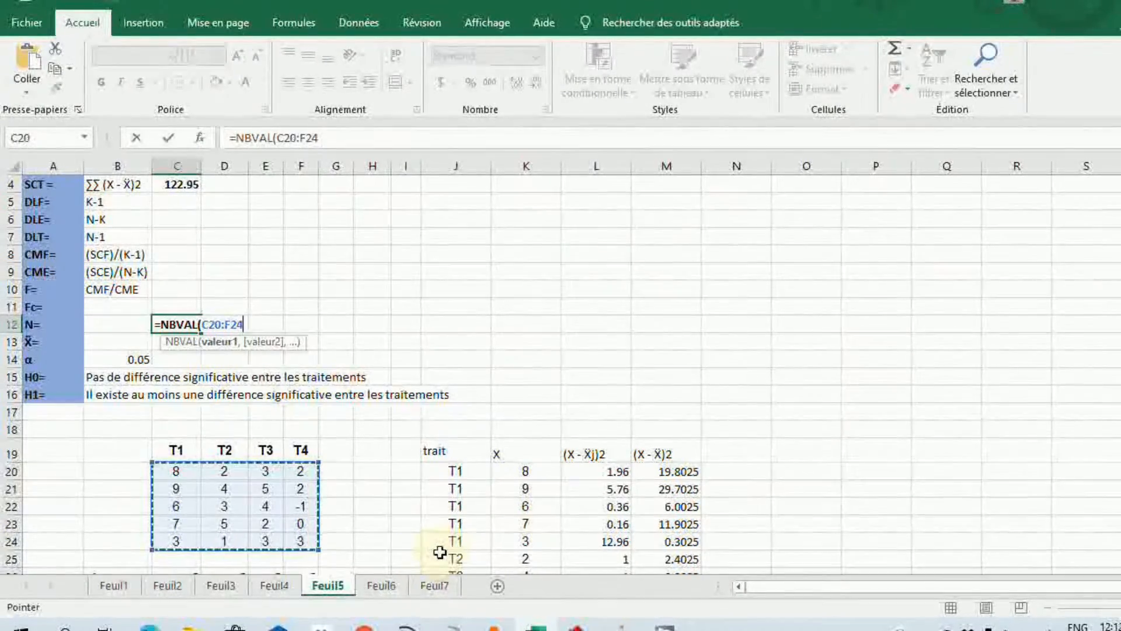
type(")")
key("Return")
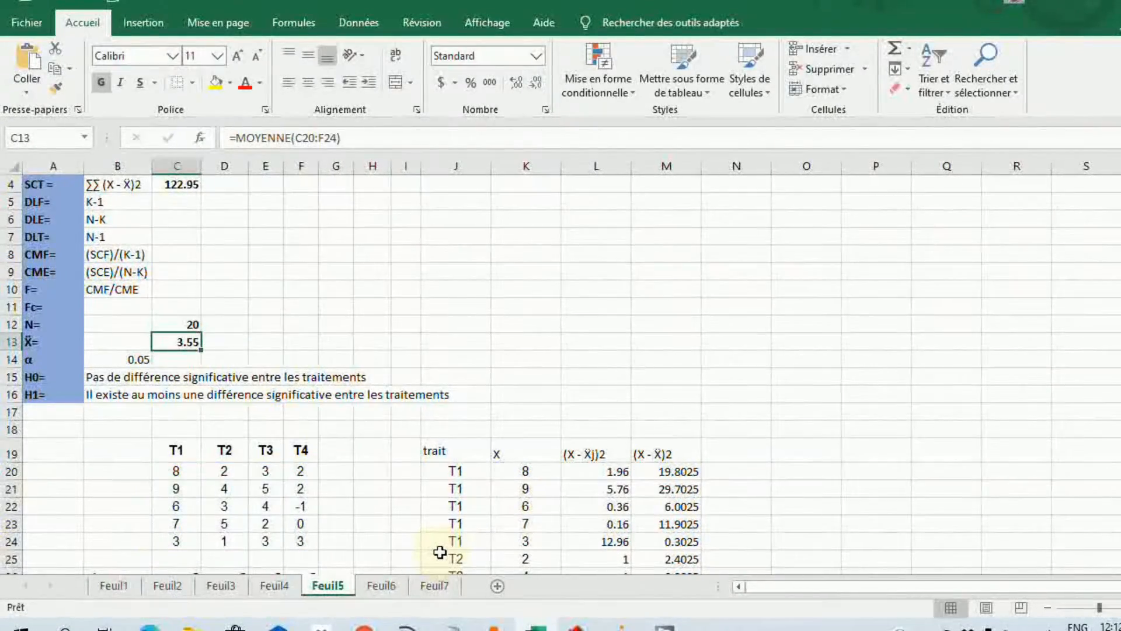
left_click(191, 325)
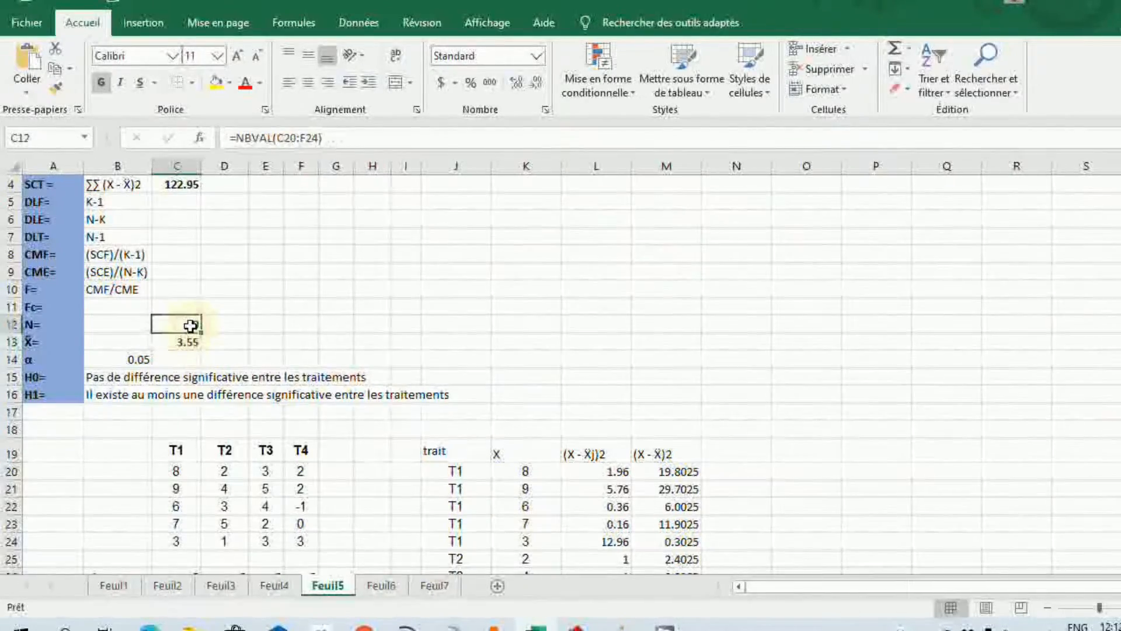
Calculate DLF in C5 as K-1 for the four treatments, using 4-1.
scroll(198, 352, "up", 1)
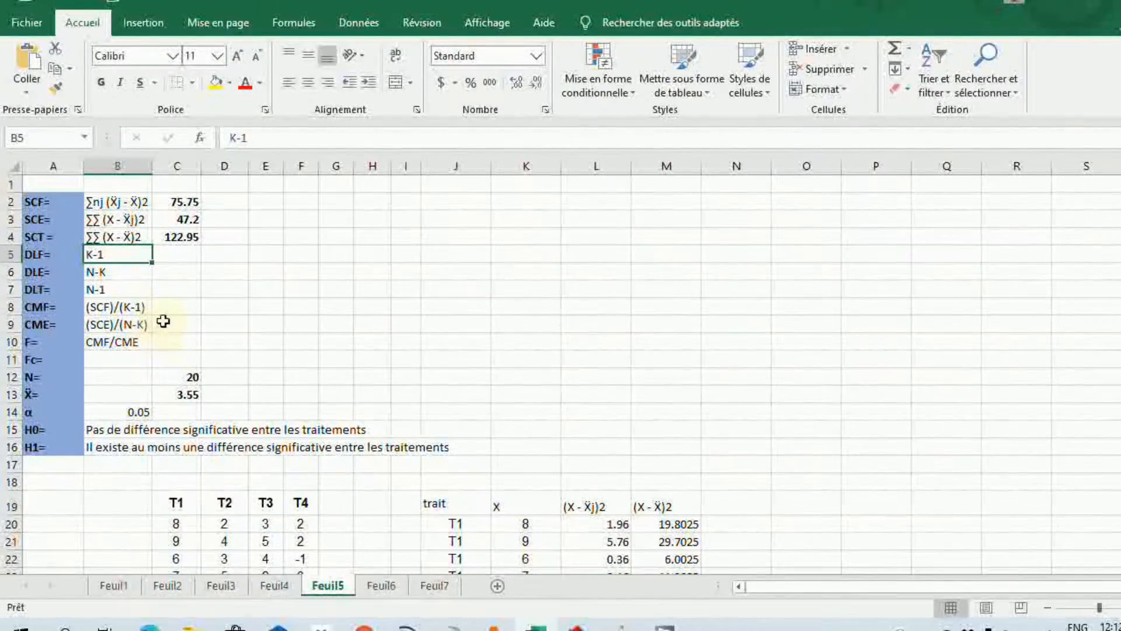
left_click(175, 257)
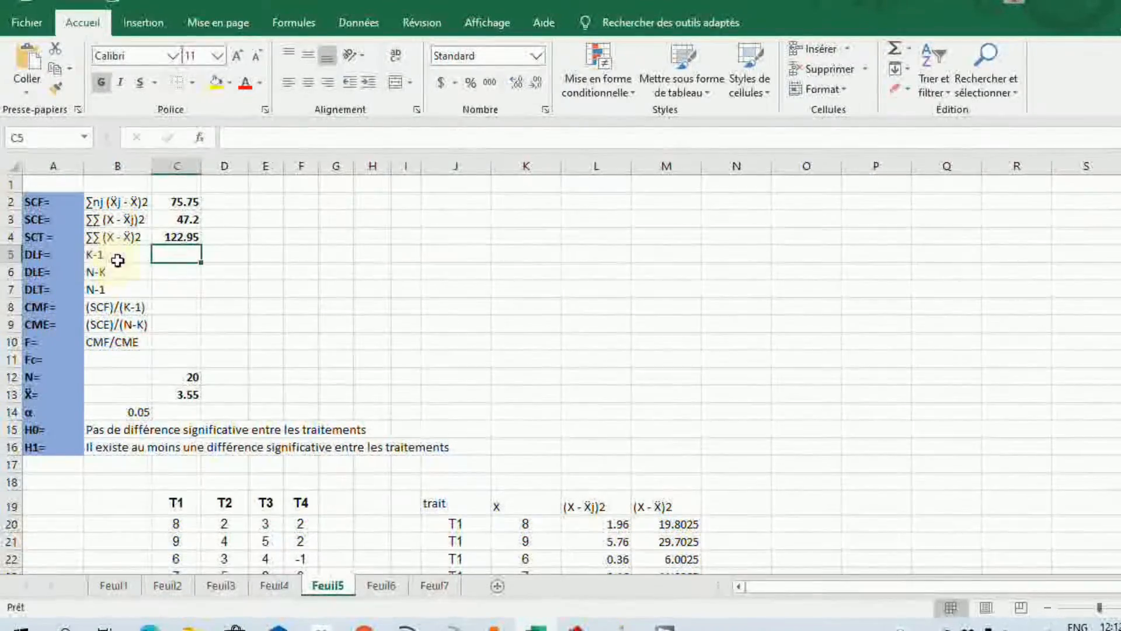
scroll(260, 386, "down", 2)
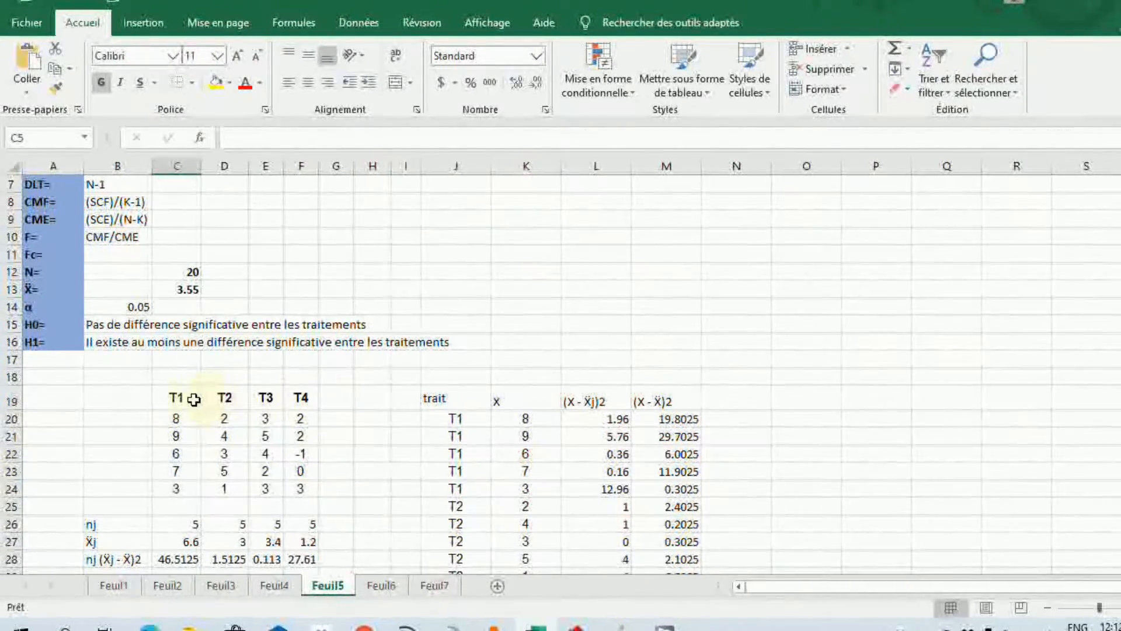
scroll(198, 400, "up", 2)
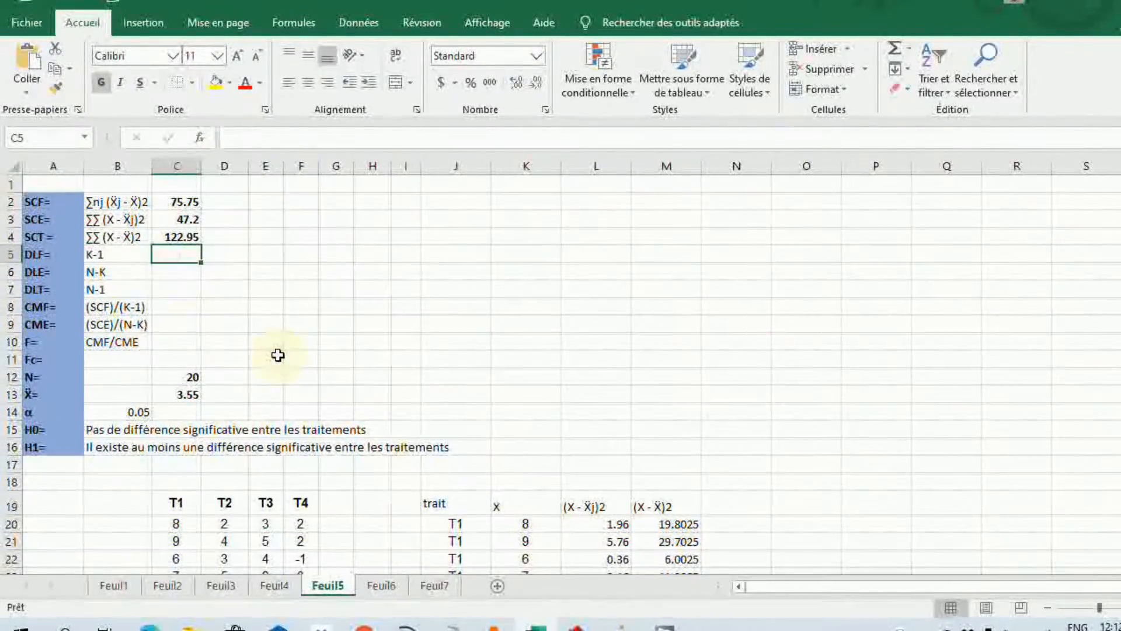
type("4-1")
key("Return")
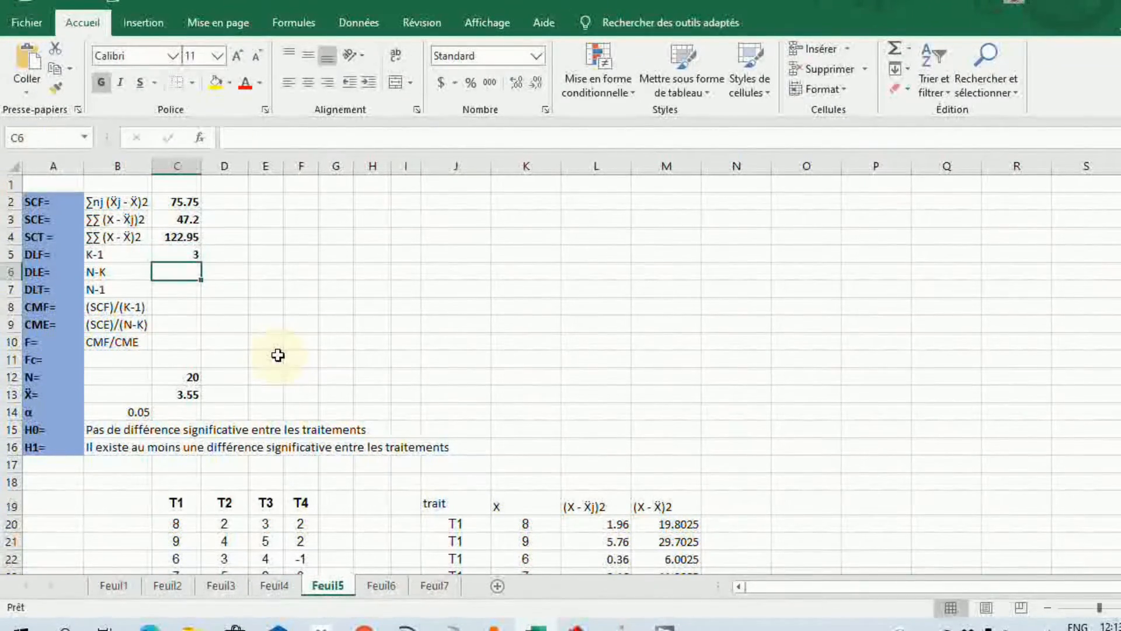
Calculate DLE in C6 as N-K with the formula =C12-4.
left_click(35, 273)
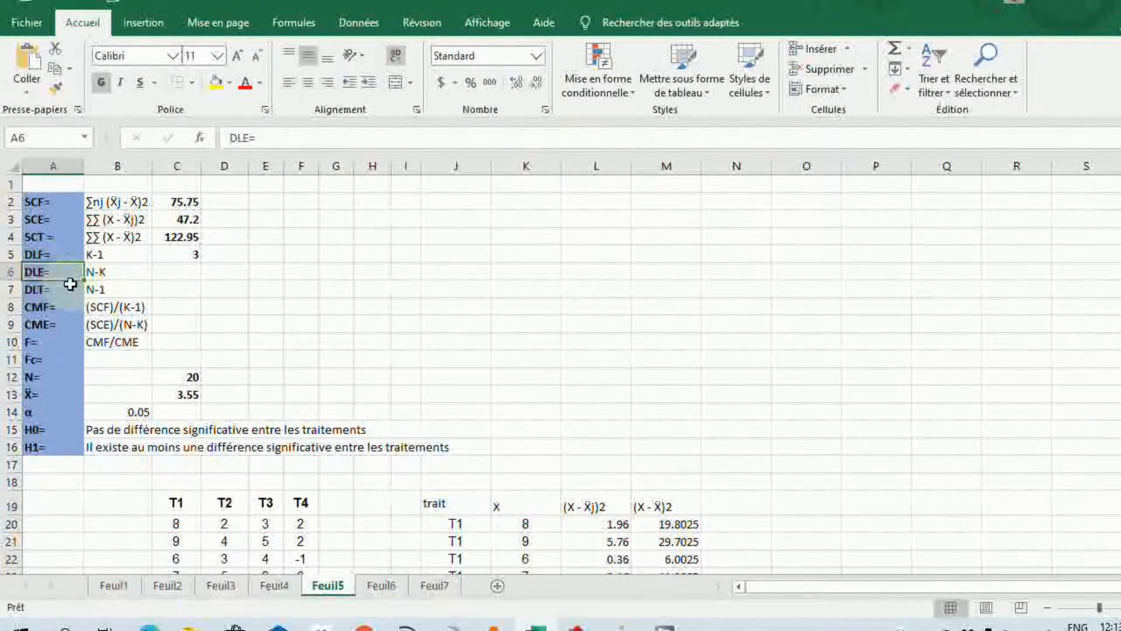
left_click(178, 272)
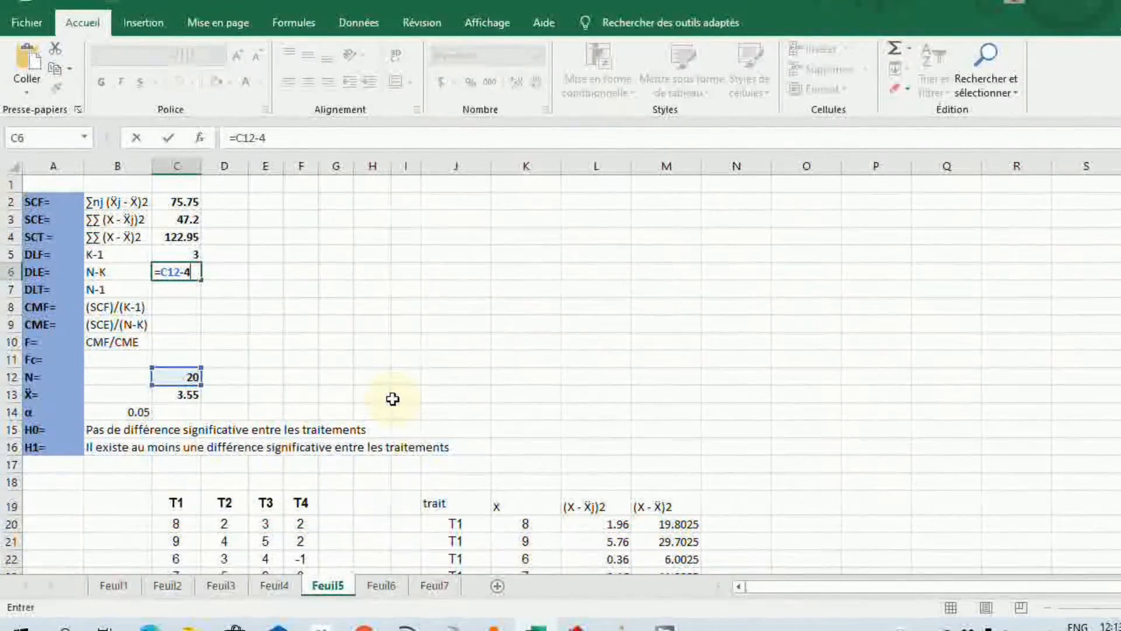
key("Return")
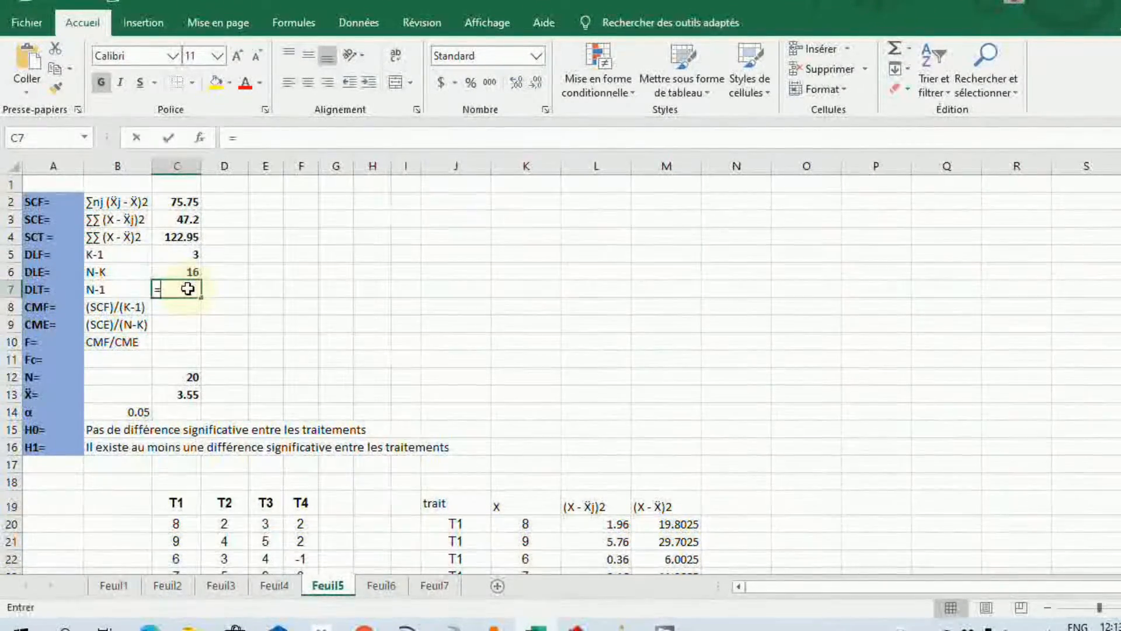
Calculate DLT in C7 by adding DLF and DLE with =C5+C6, and check it against N in C12.
type("=")
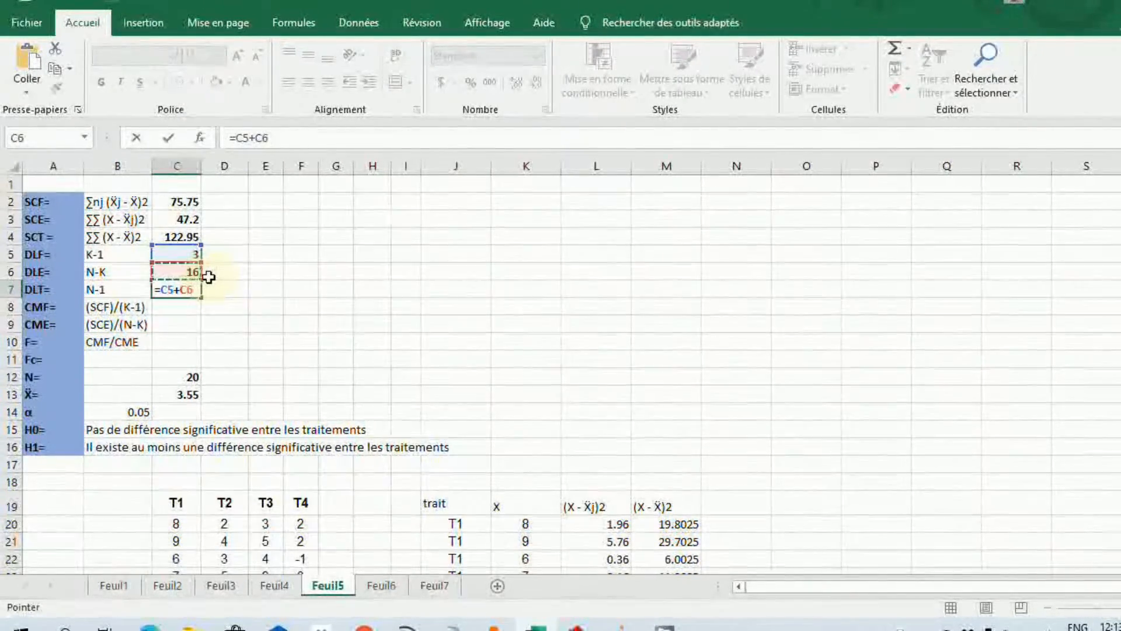
key("Return")
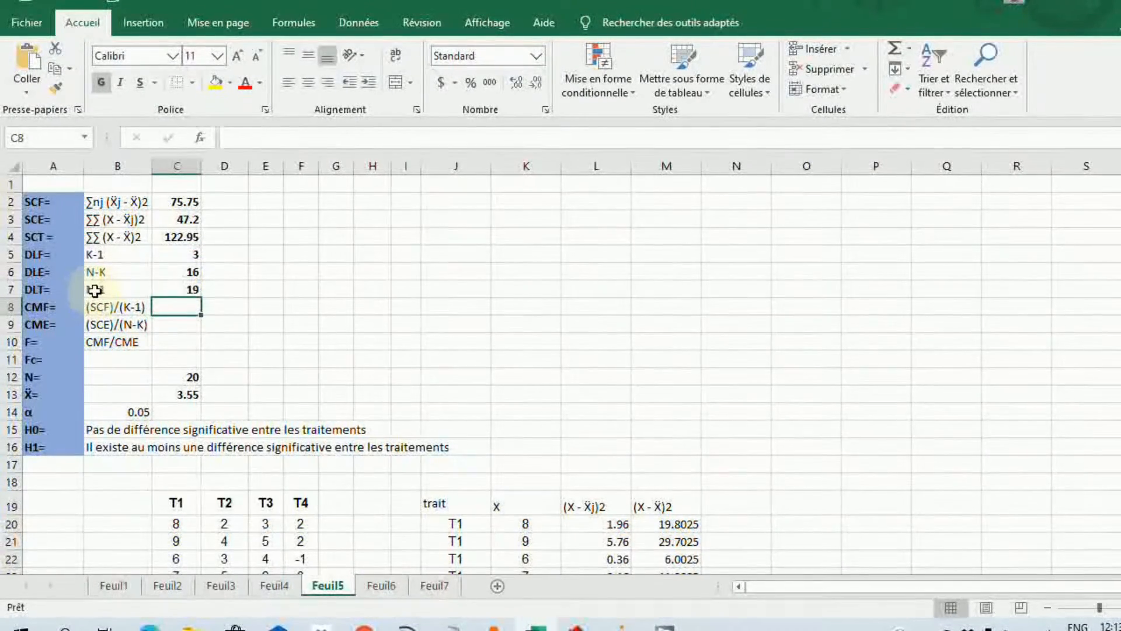
left_click(191, 379)
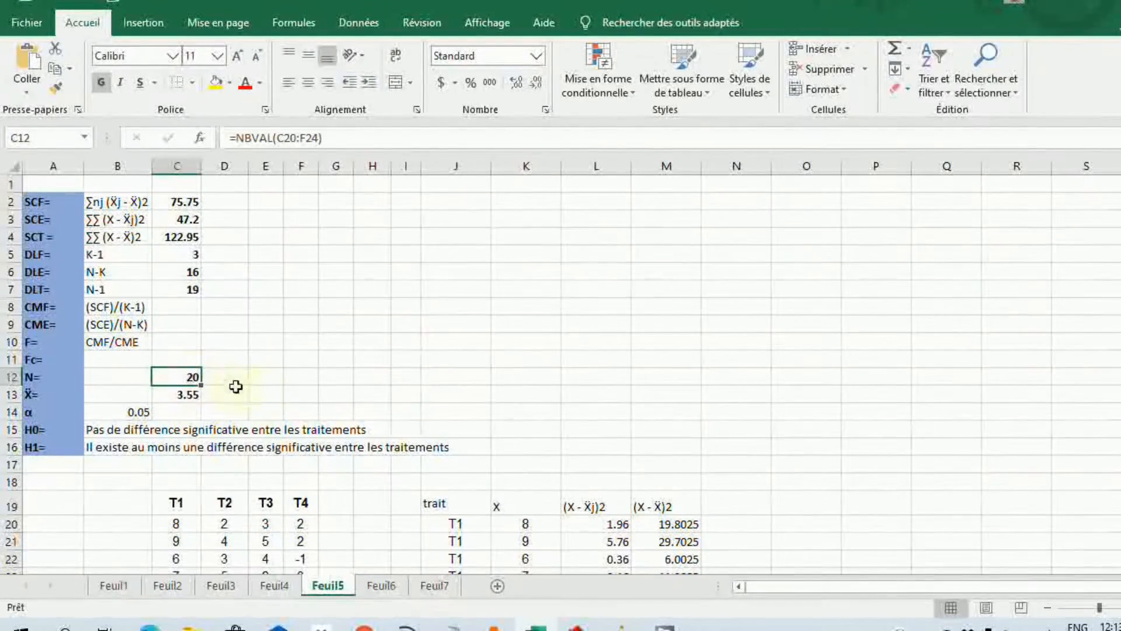
left_click(191, 289)
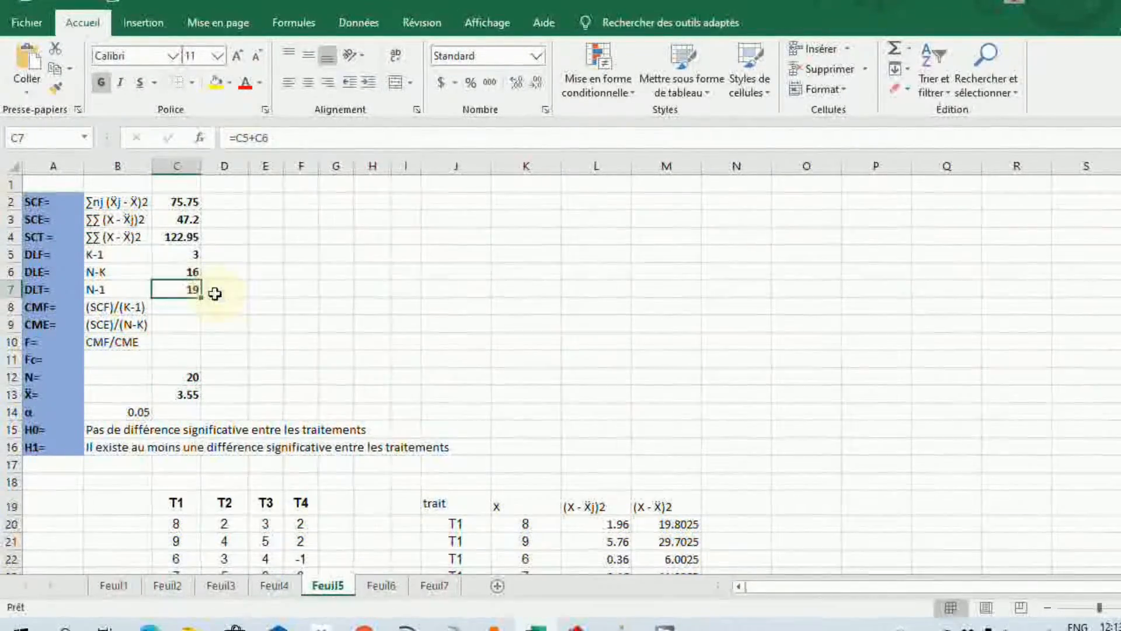
Calculate CMF in C8 by dividing SCF by its degrees of freedom with =C2/C5.
left_click(176, 308)
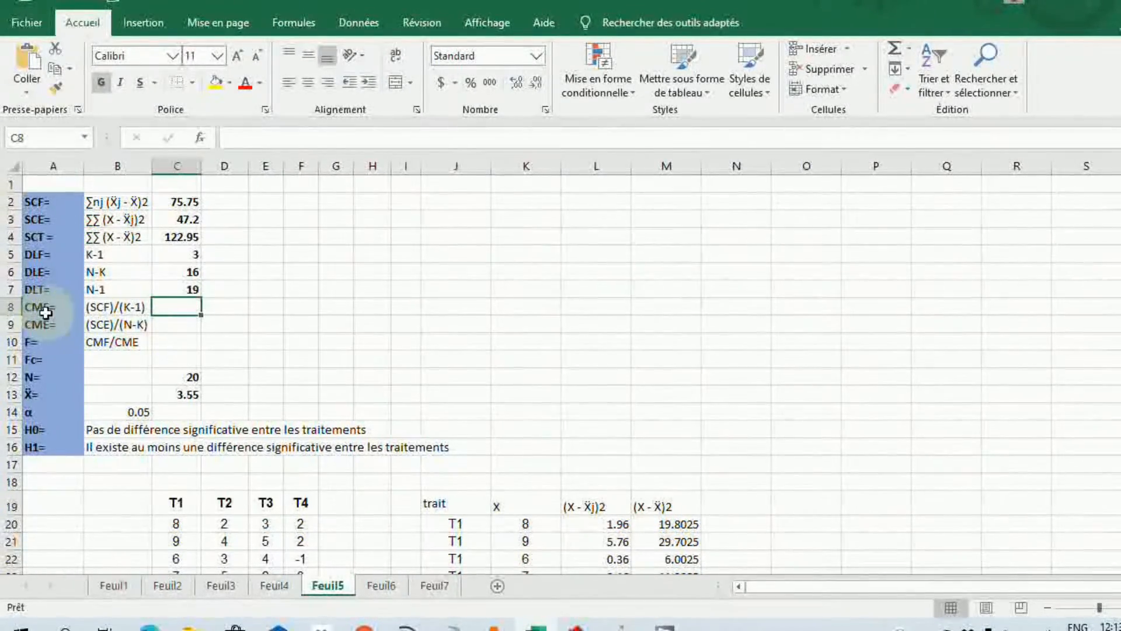
left_click(105, 315)
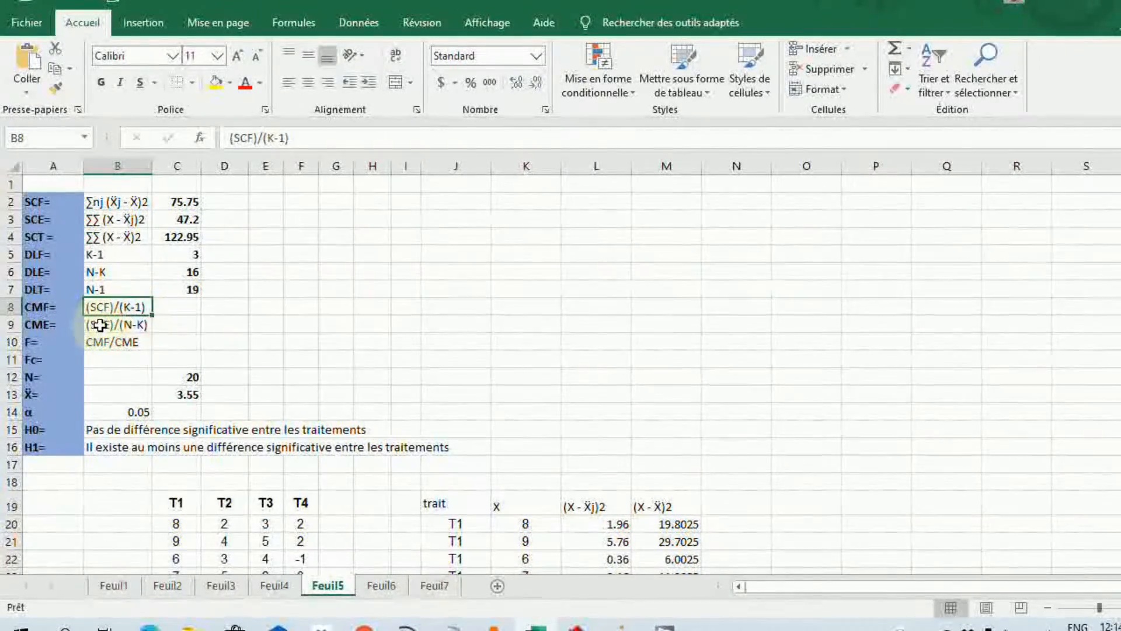
left_click(166, 305)
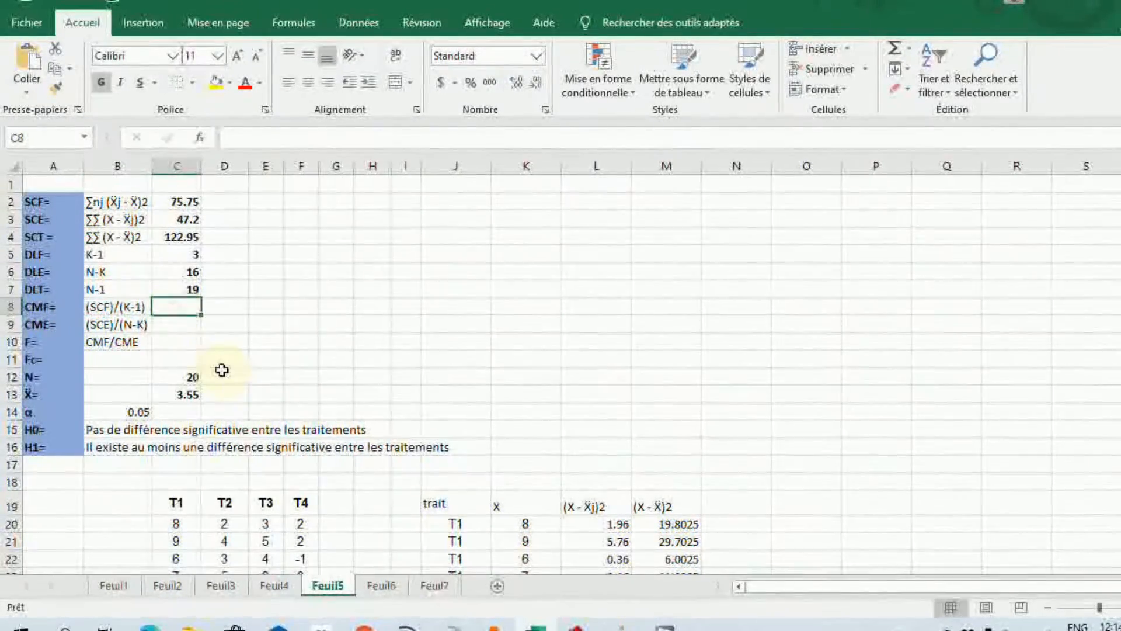
type("=")
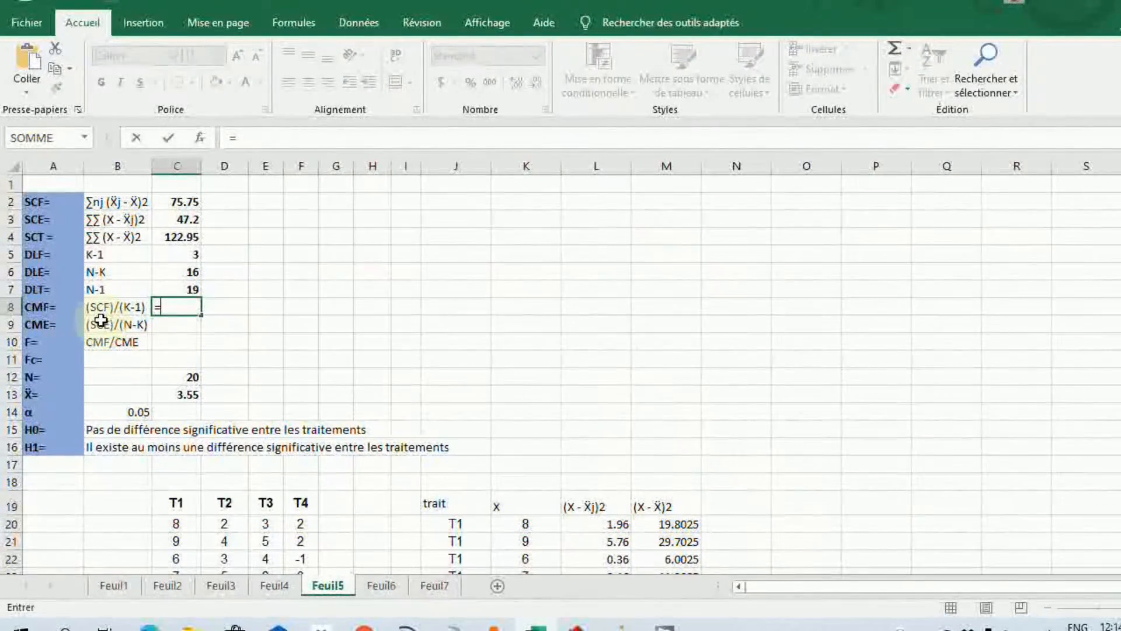
left_click(189, 202)
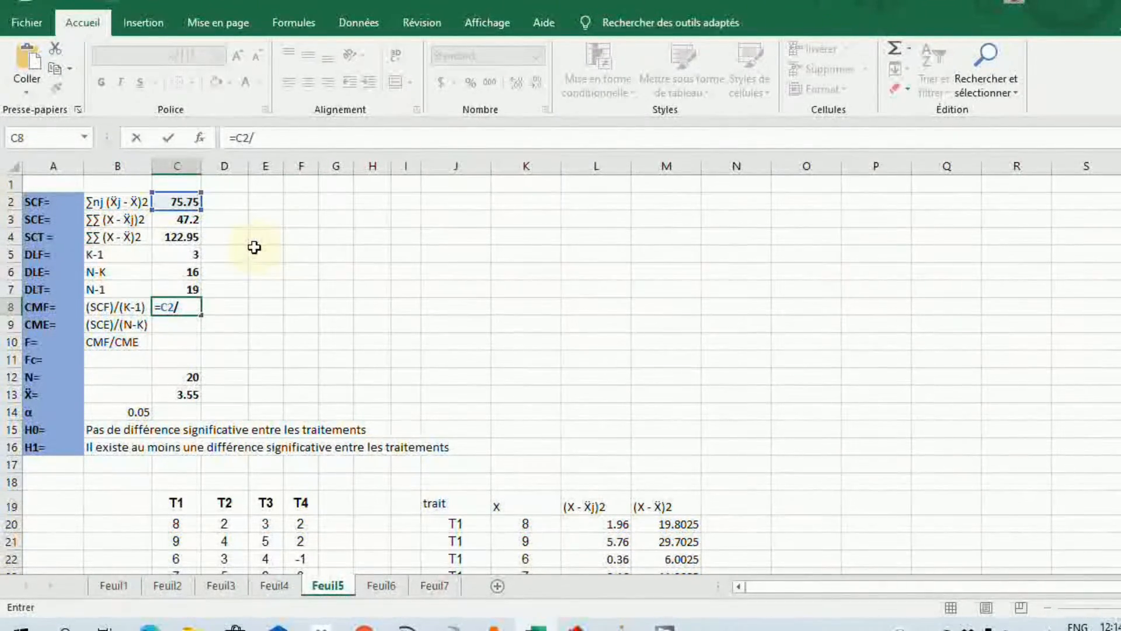
left_click(192, 257)
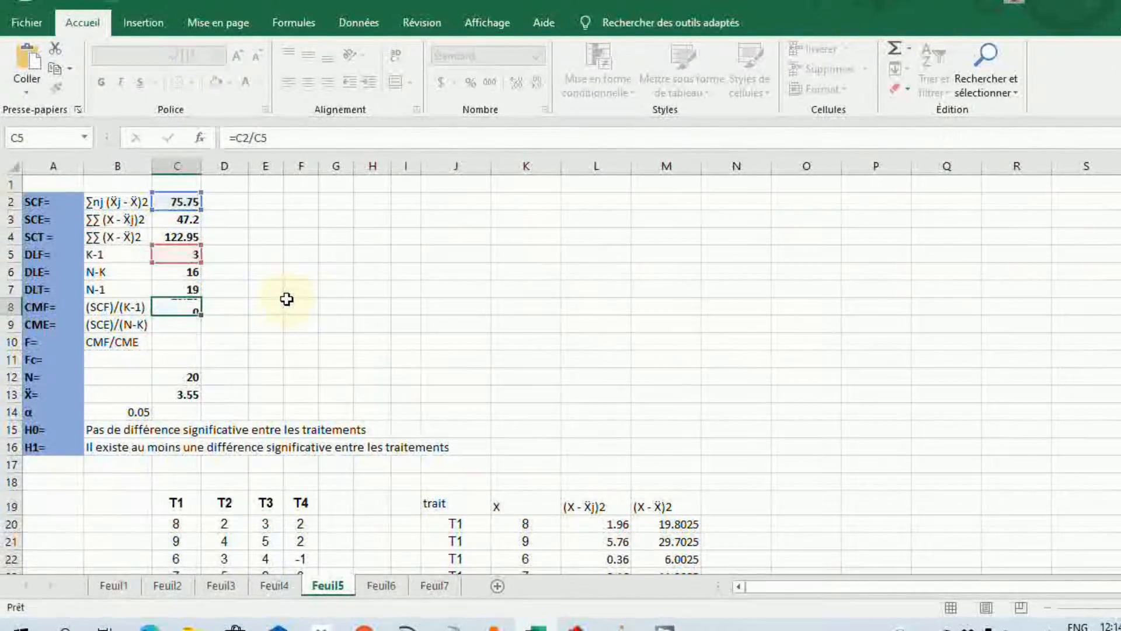
key("Return")
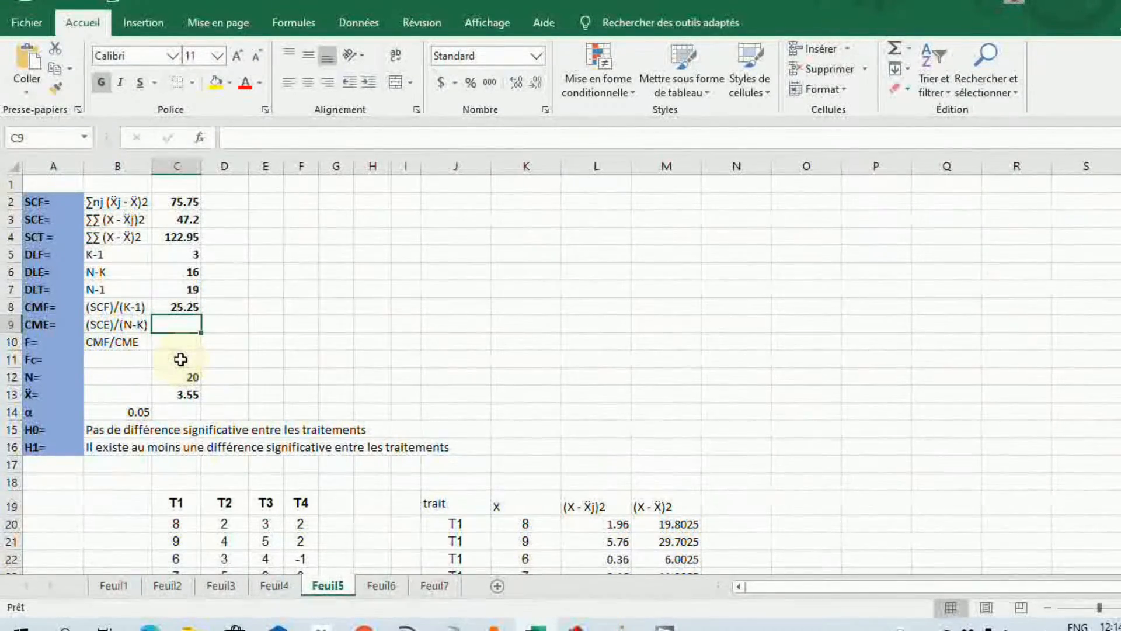
Calculate CME in C9 by dividing SCE in C3 by the error degrees of freedom, DLE.
type("=")
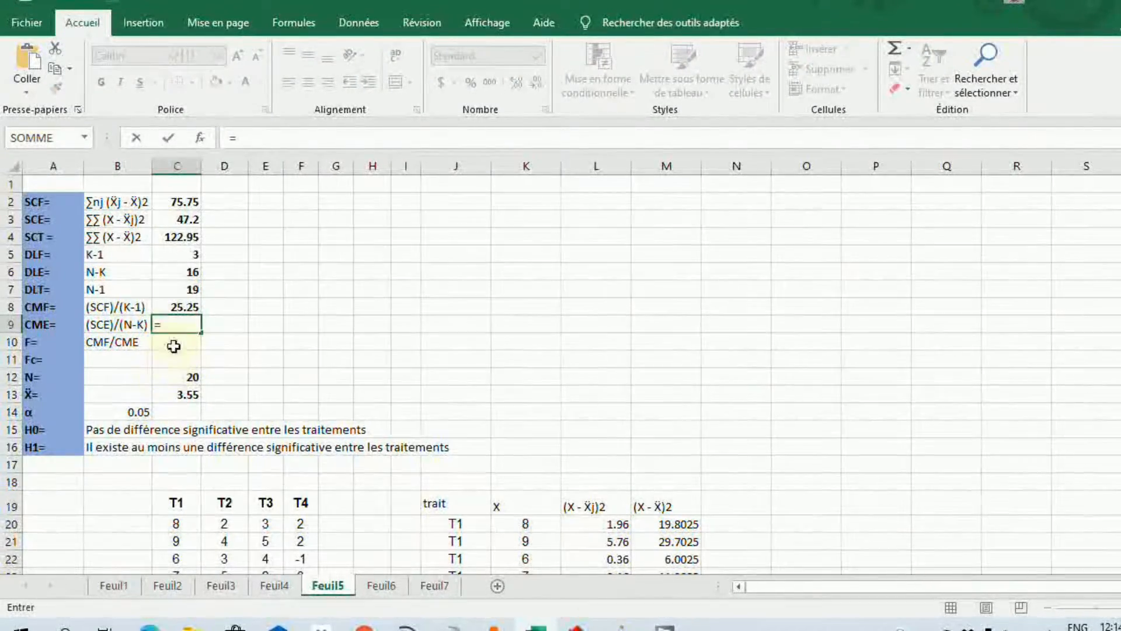
left_click(182, 221)
type("/")
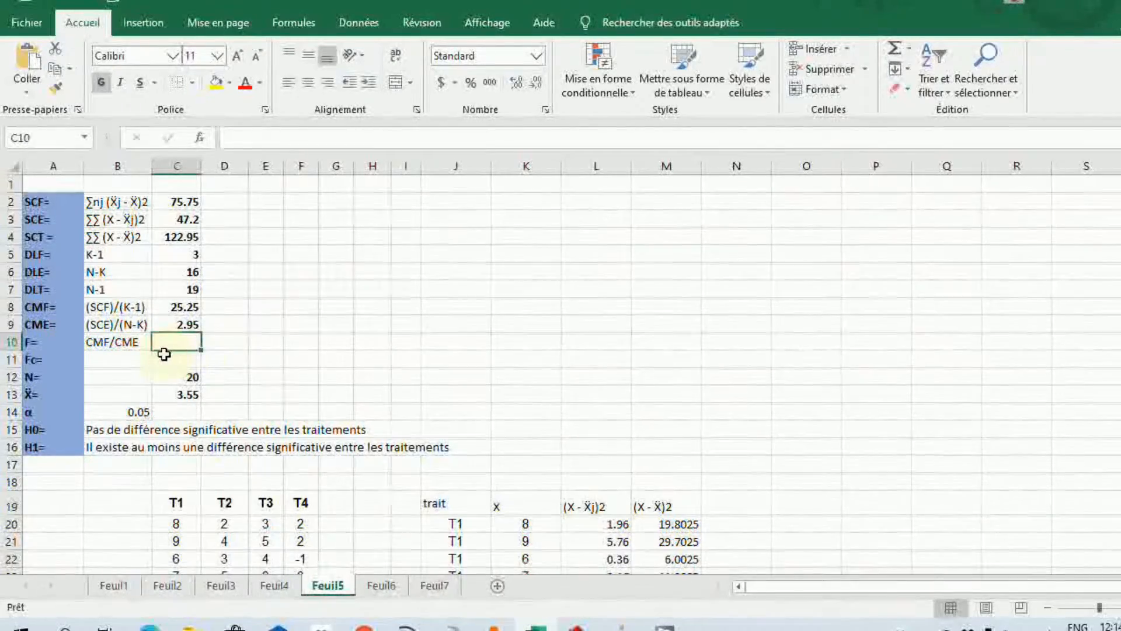
Calculate the F statistic in C10 by dividing CMF by CME with =C8/C9.
scroll(165, 357, "down", 1)
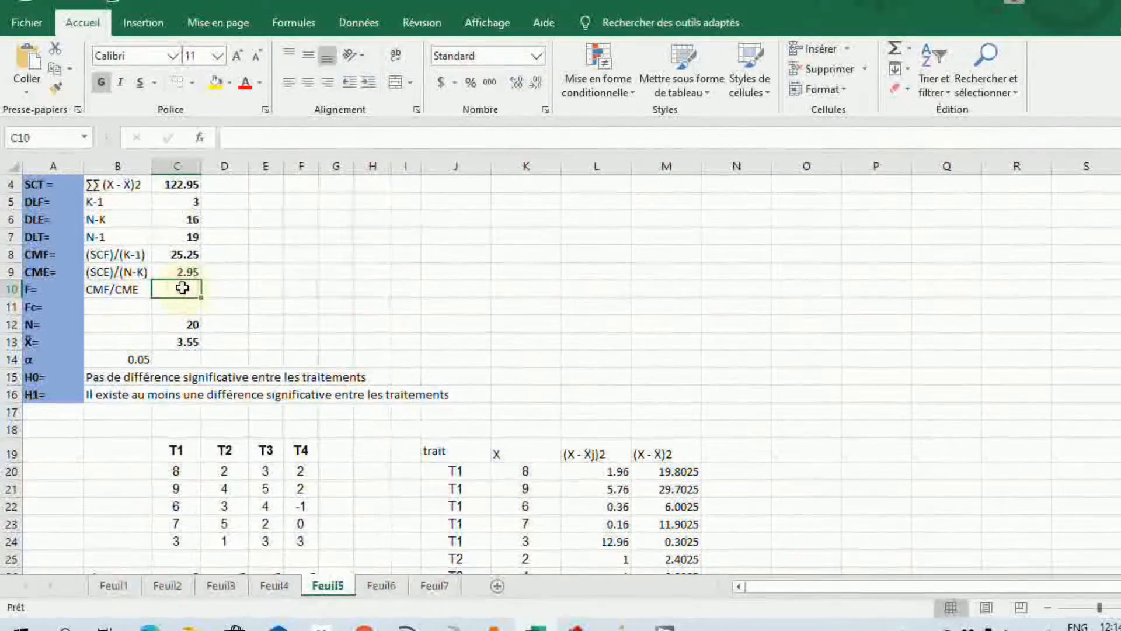
type("=")
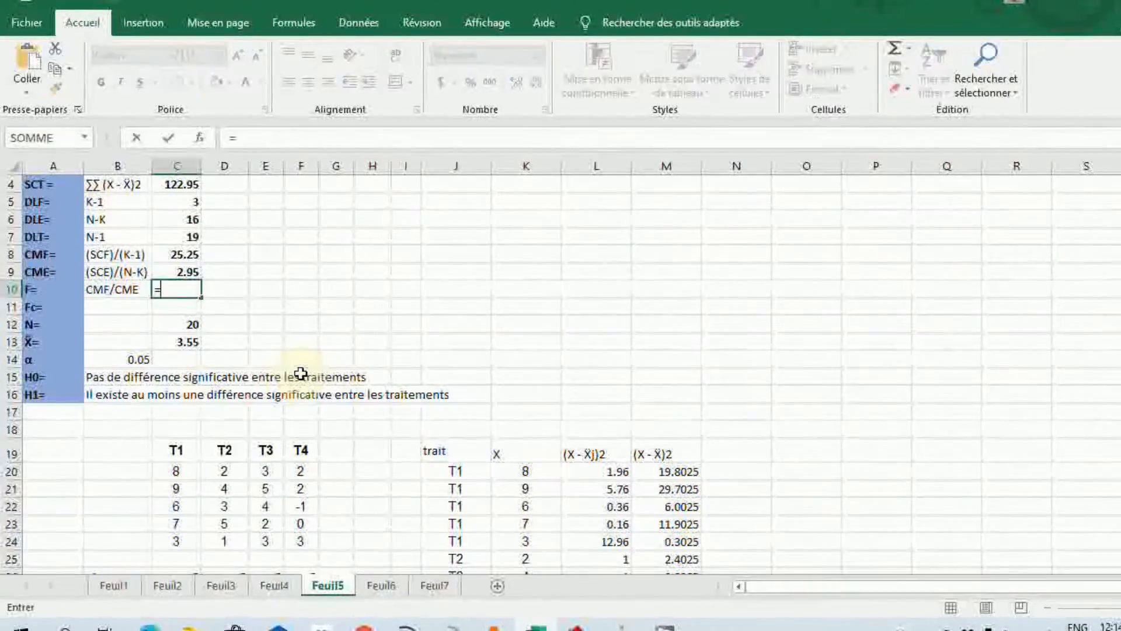
left_click(186, 255)
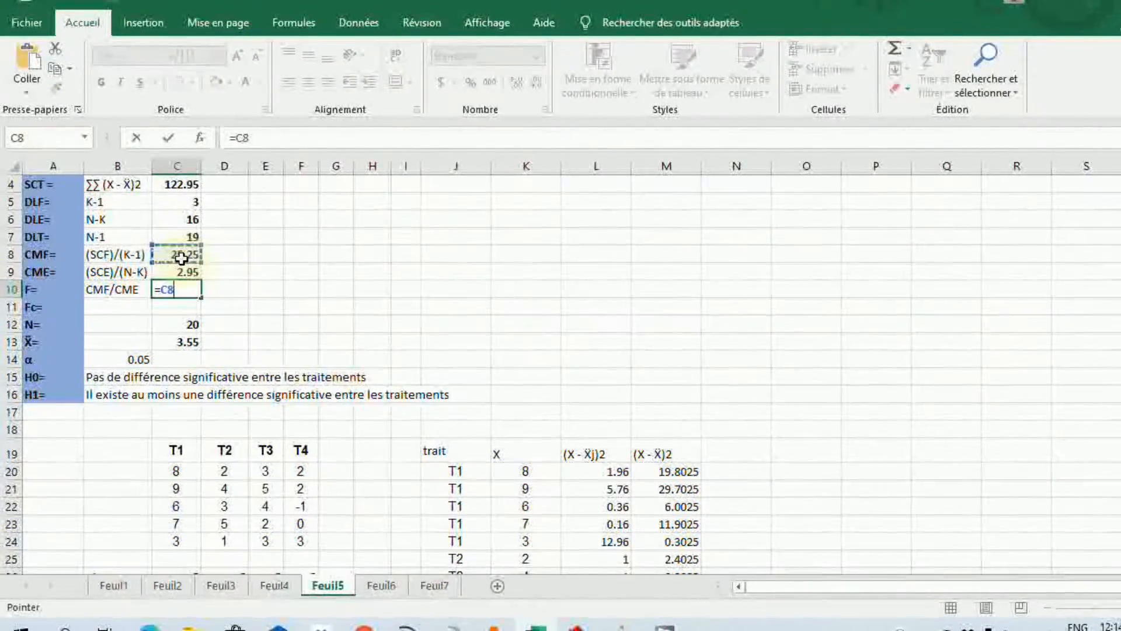
type("/")
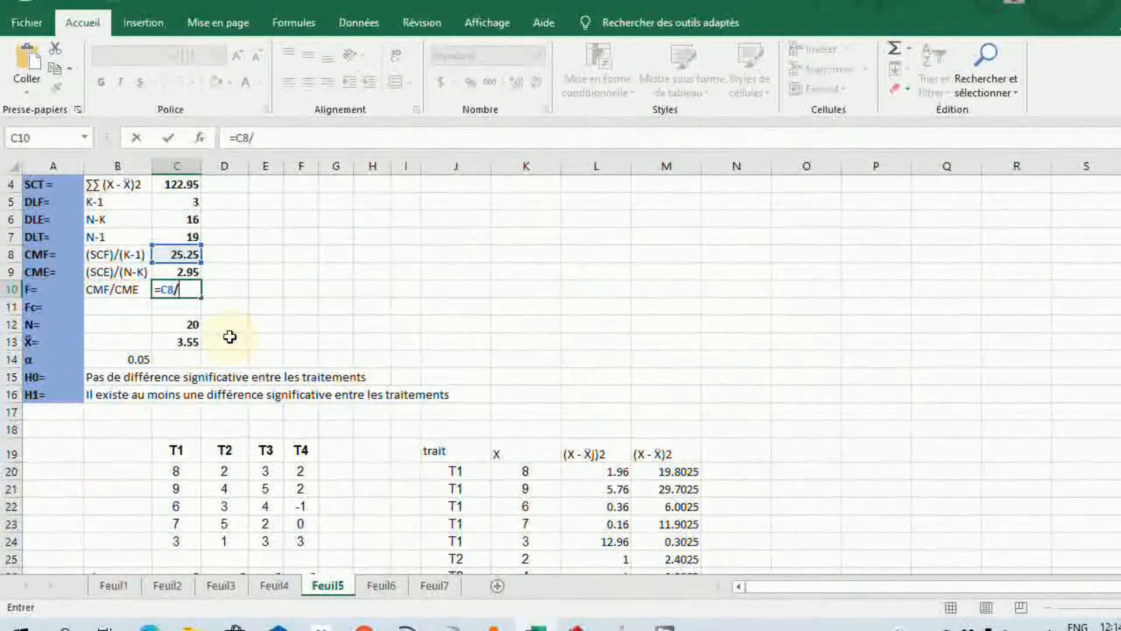
left_click(188, 271)
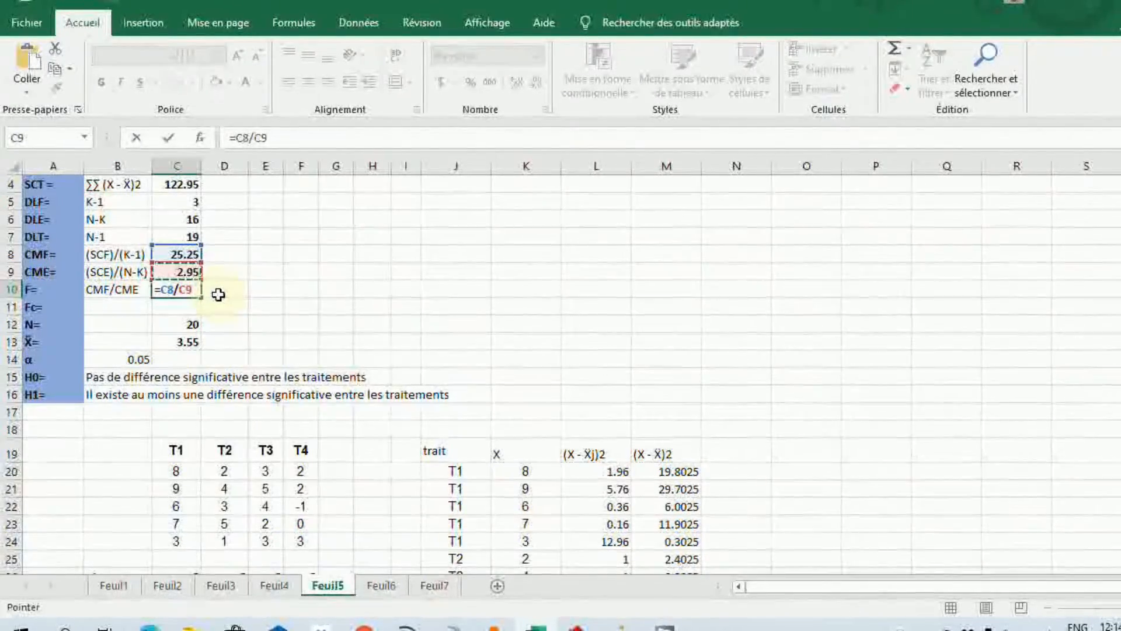
key("Return")
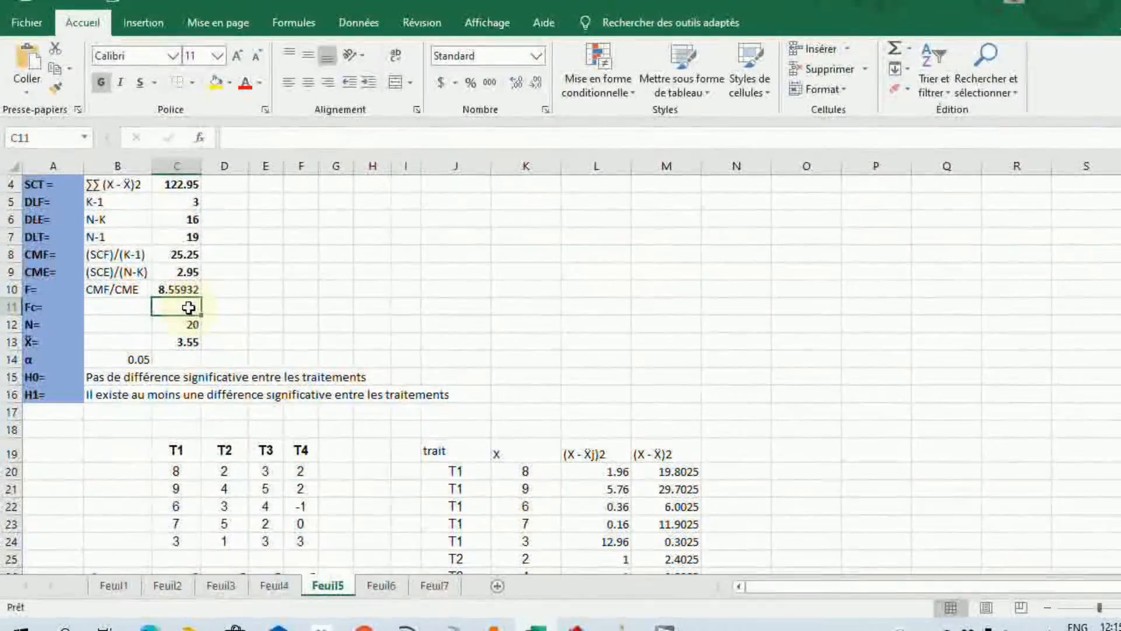
Calculate the critical value Fc in C11 from α, DLF and DLE with =INVERSE.LOI.F(B14,C5,C6).
scroll(216, 311, "down", 1)
scroll(216, 310, "up", 1)
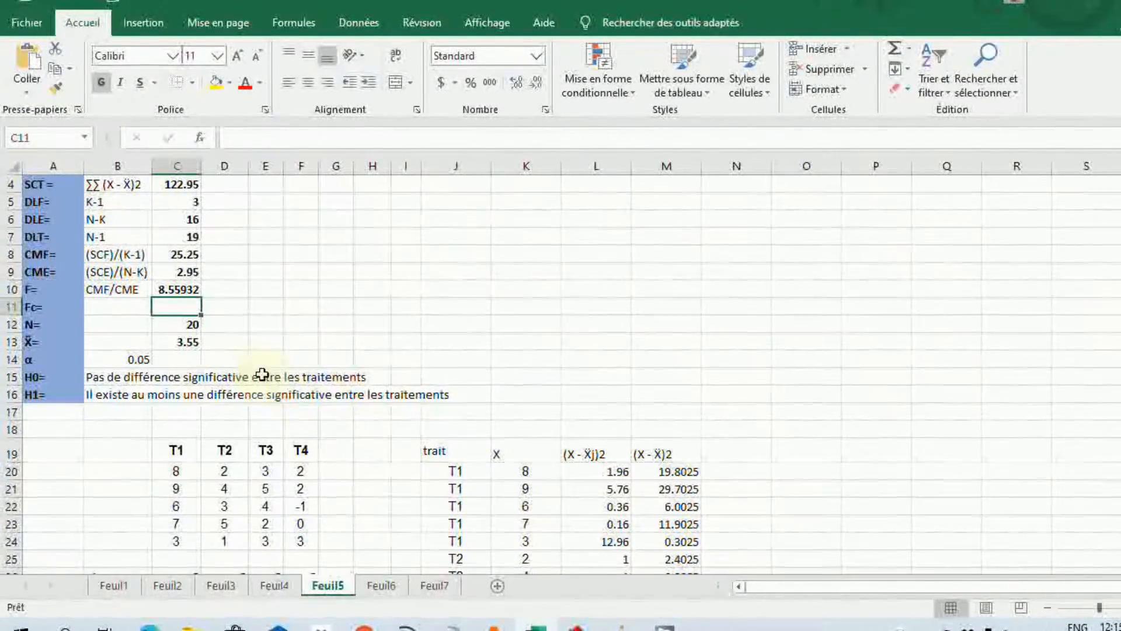
type("=")
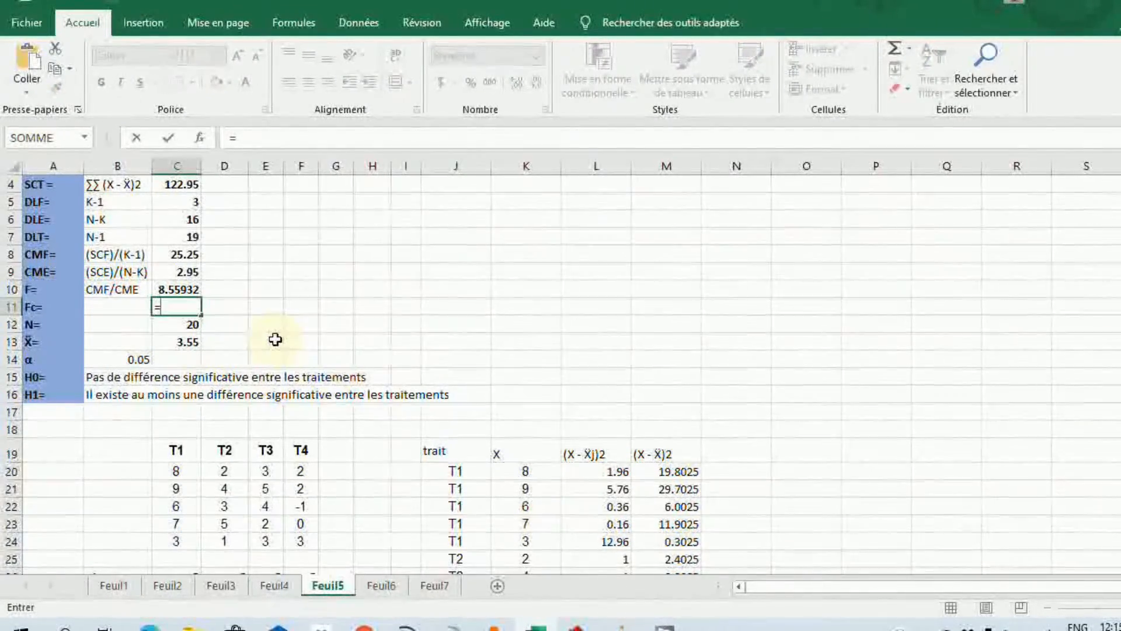
type("in")
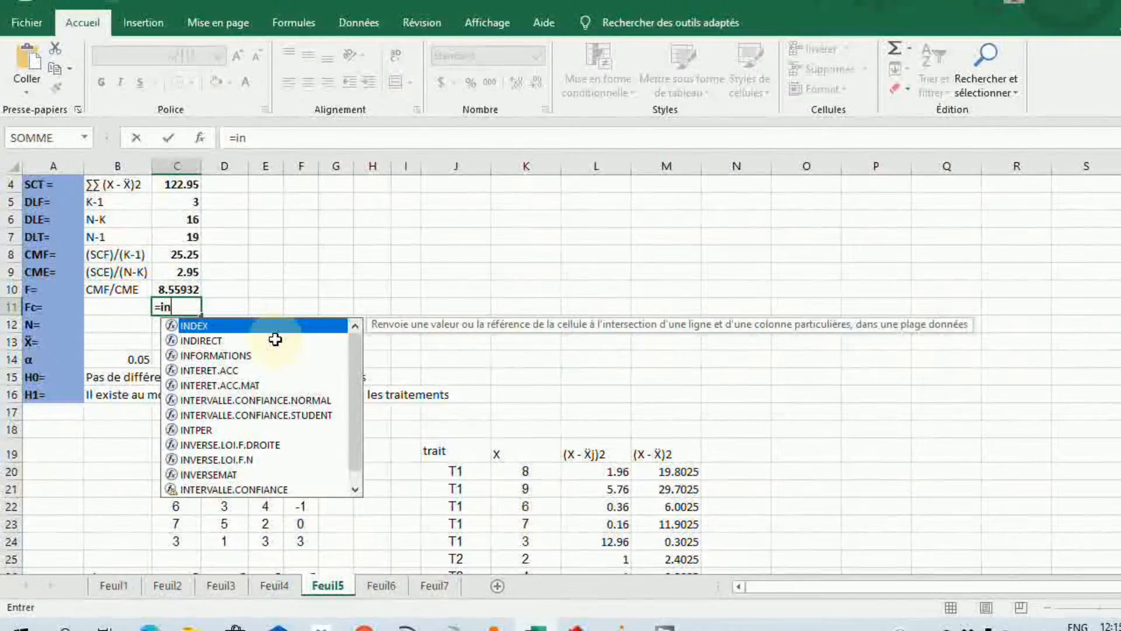
type("ver")
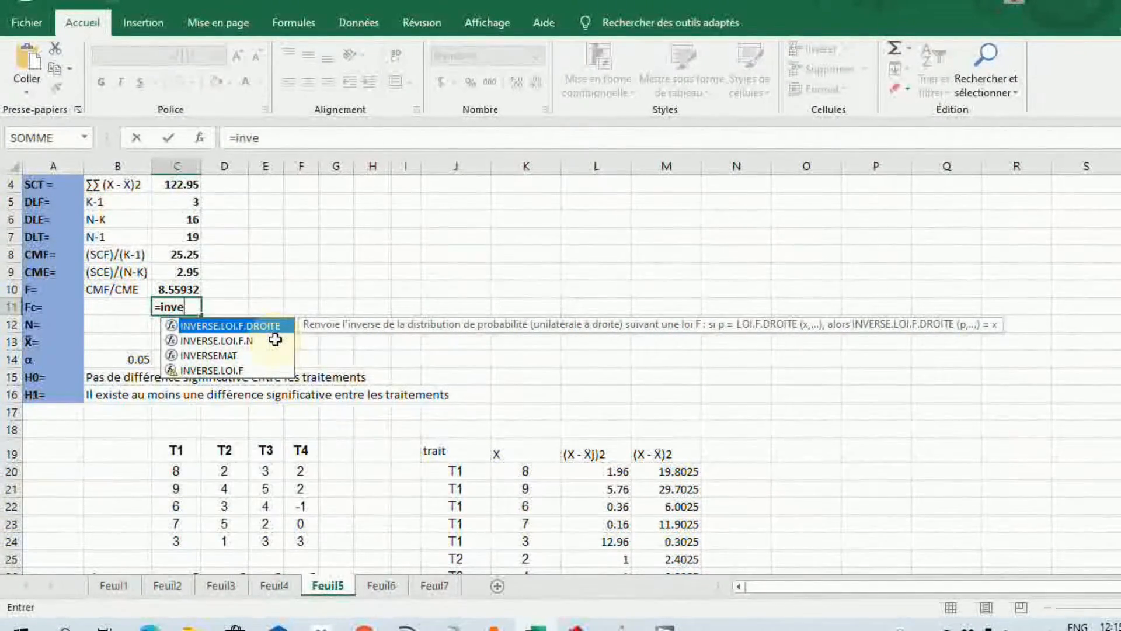
left_click(211, 371)
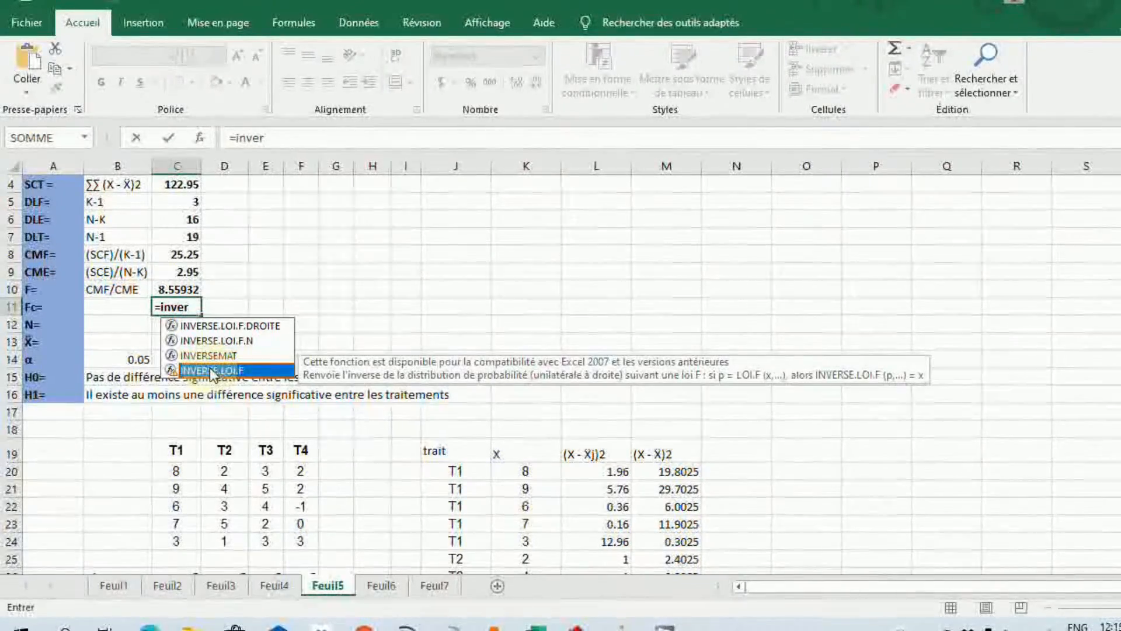
double_click(209, 370)
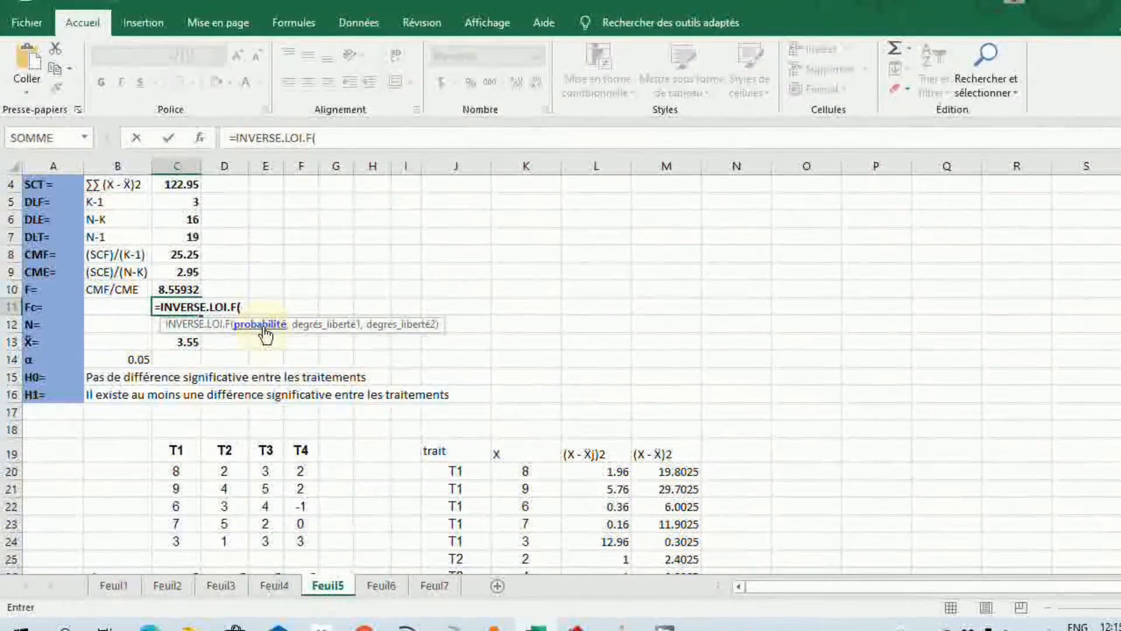
left_click(140, 364)
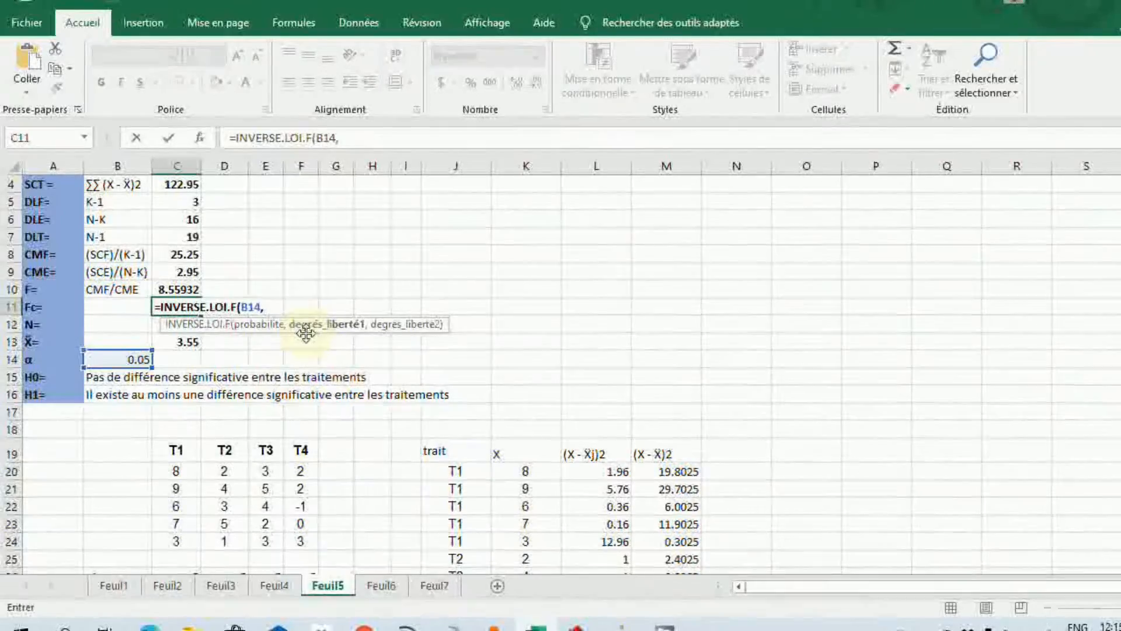
scroll(304, 333, "up", 1)
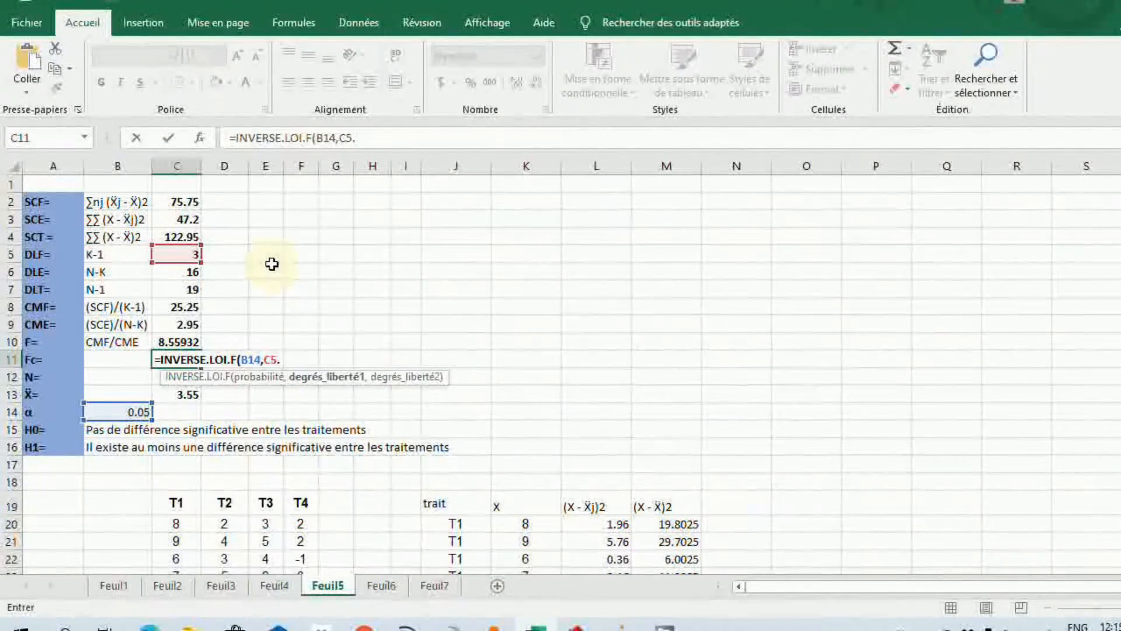
type(",")
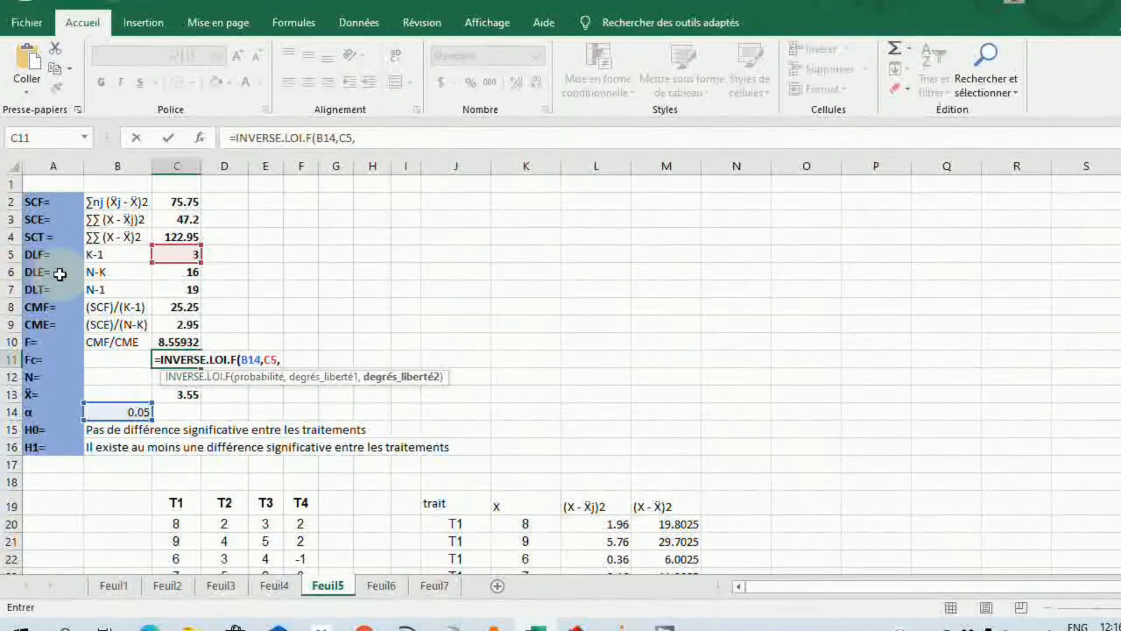
left_click(187, 282)
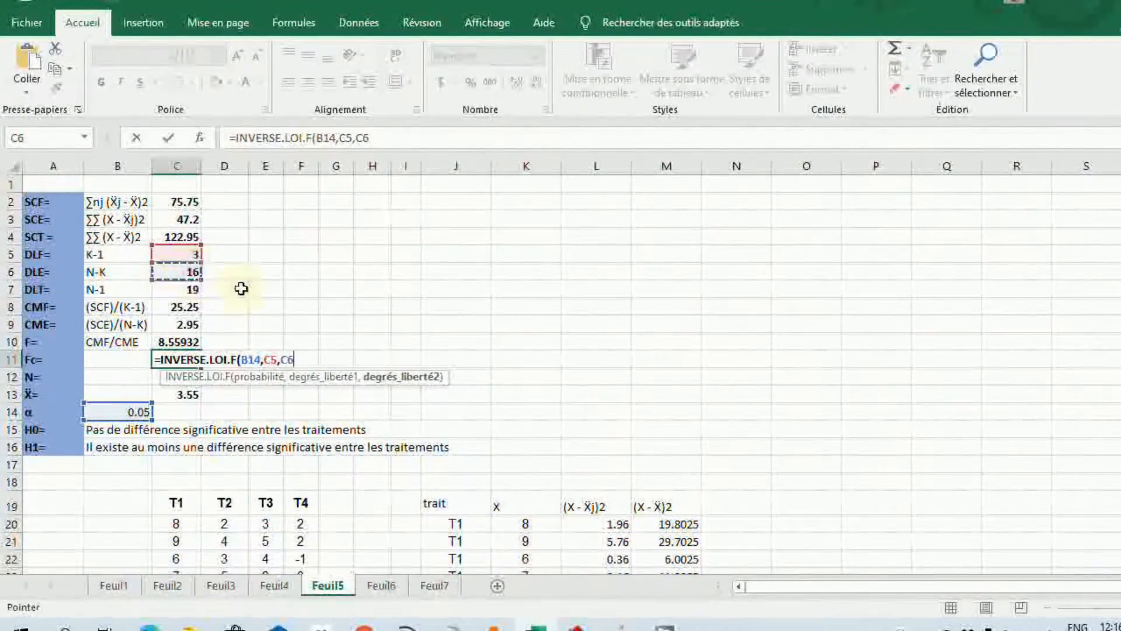
type(")")
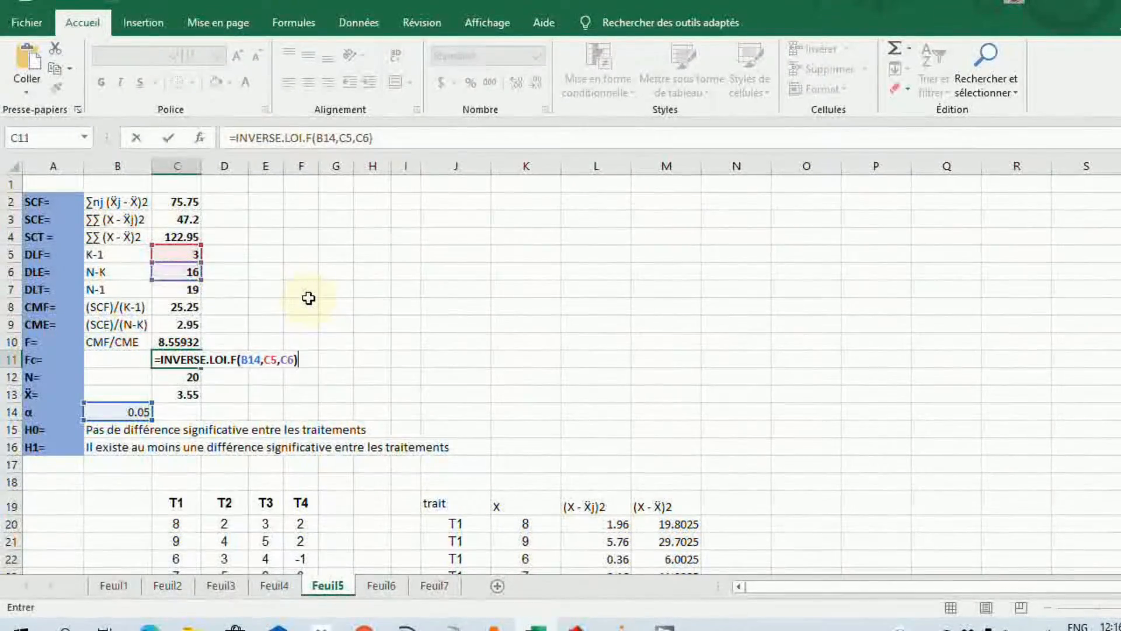
key("Return")
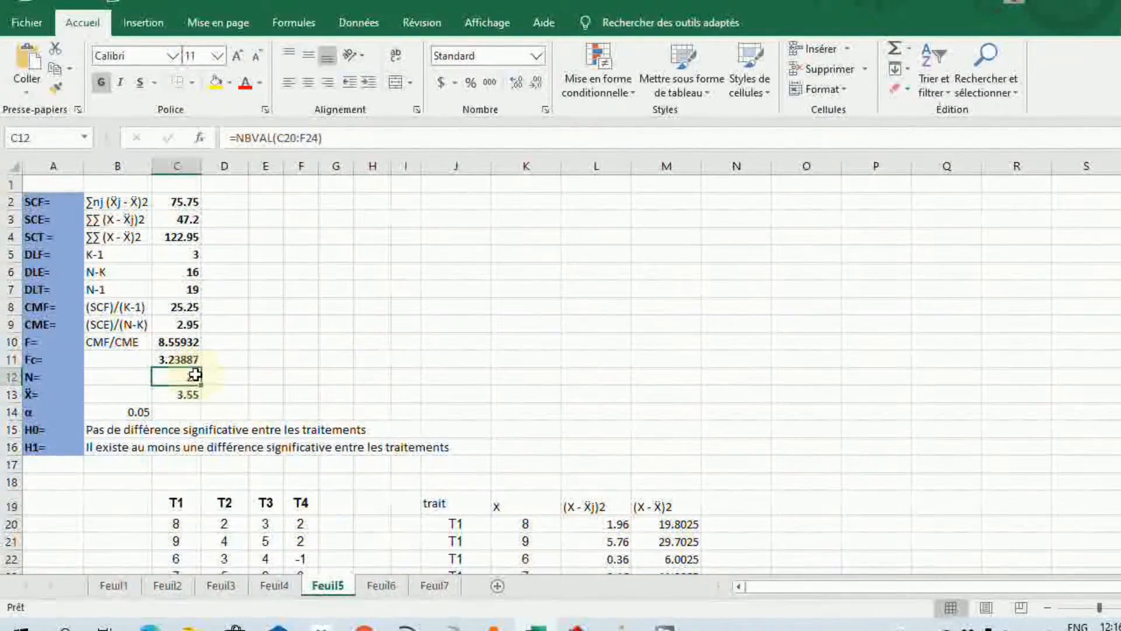
left_click(232, 361)
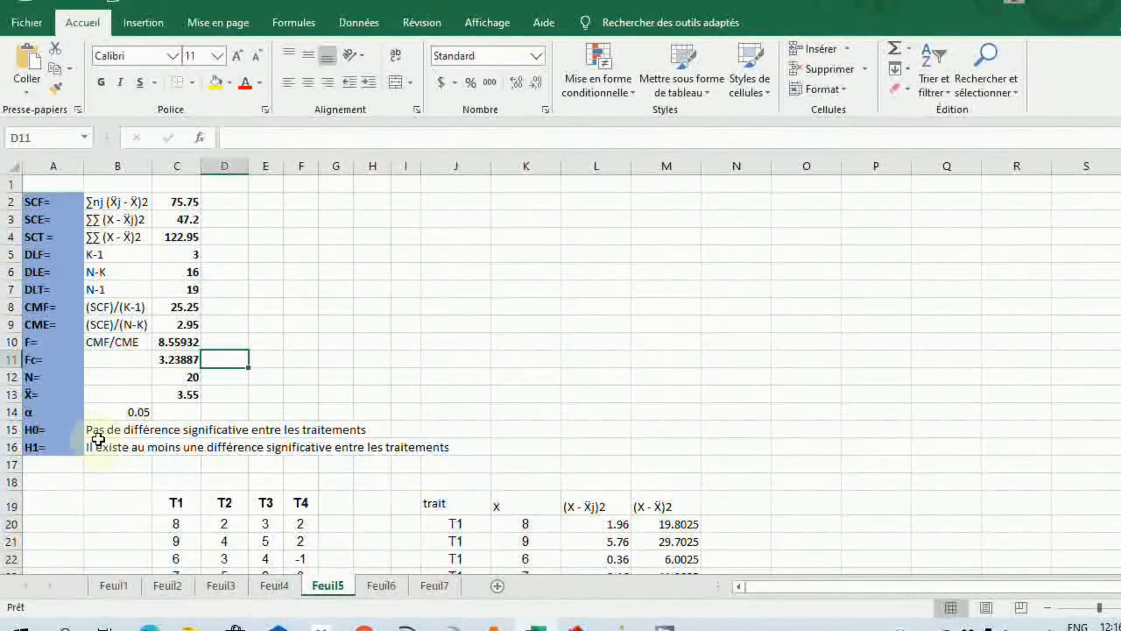
Look up the critical value at K-1 and N-K degrees of freedom in the Fisher 0.95 quantile table on Feuil6.
left_click(426, 587)
left_click(390, 587)
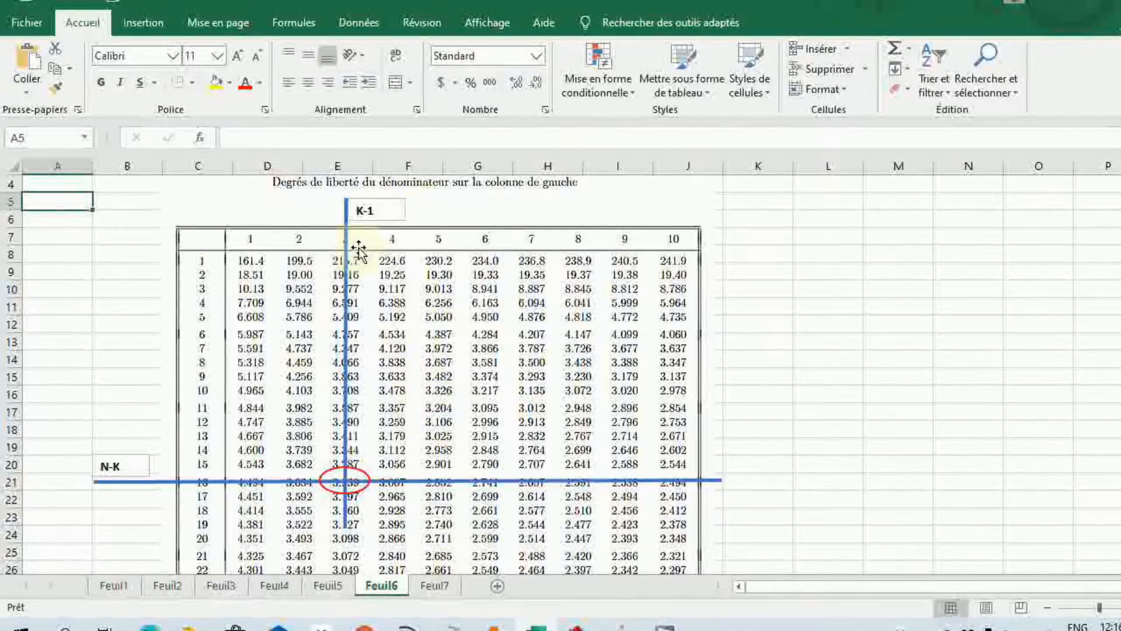
scroll(514, 286, "up", 1)
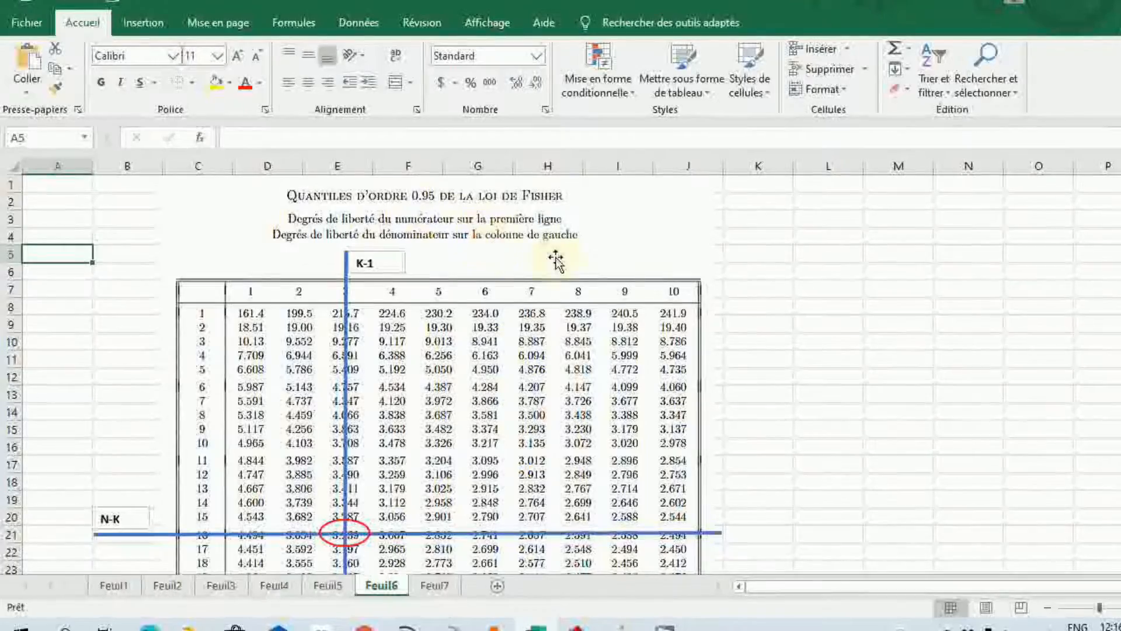
scroll(556, 257, "down", 1)
scroll(537, 262, "up", 1)
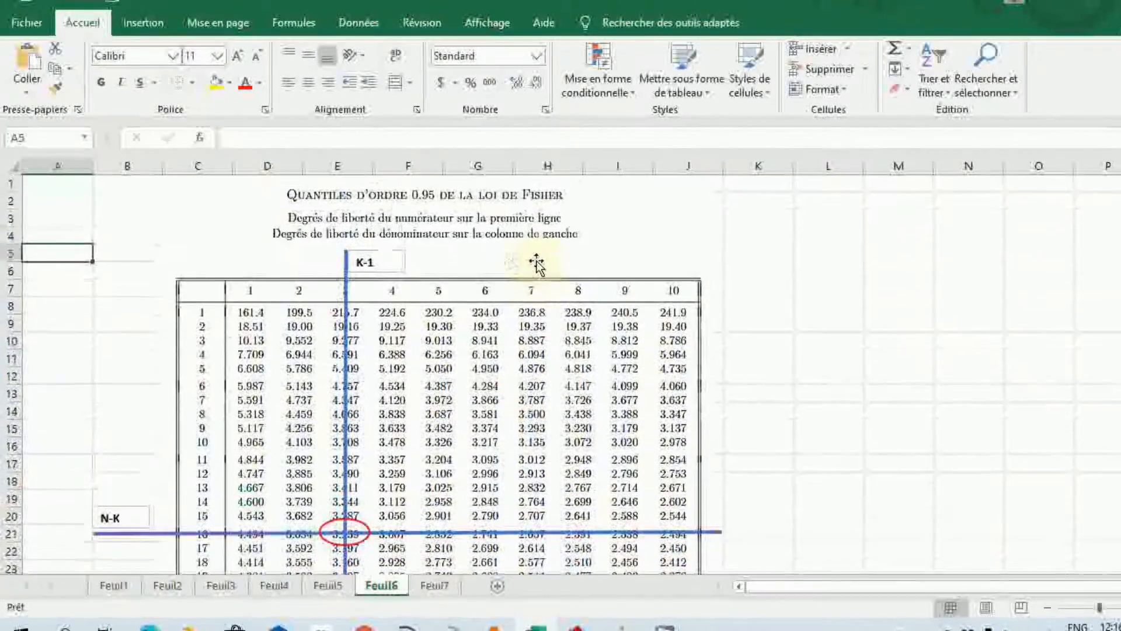
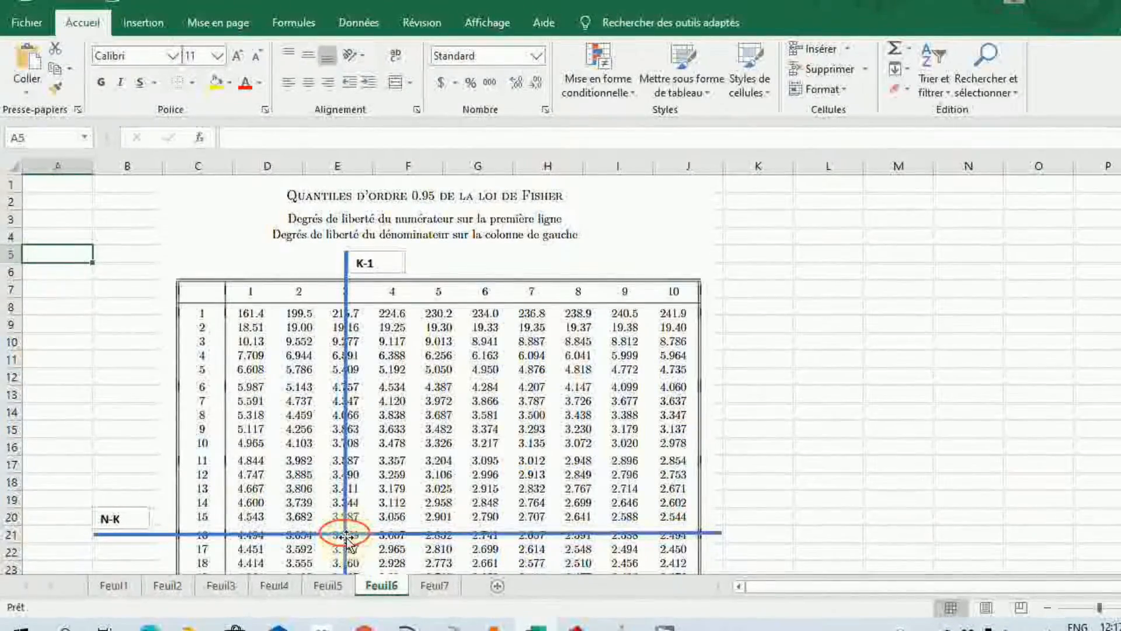
Move the horizontal and vertical guide lines off the circled value in the Fisher table, and compare that value with Fc in C11 on Feuil5.
left_click(346, 536)
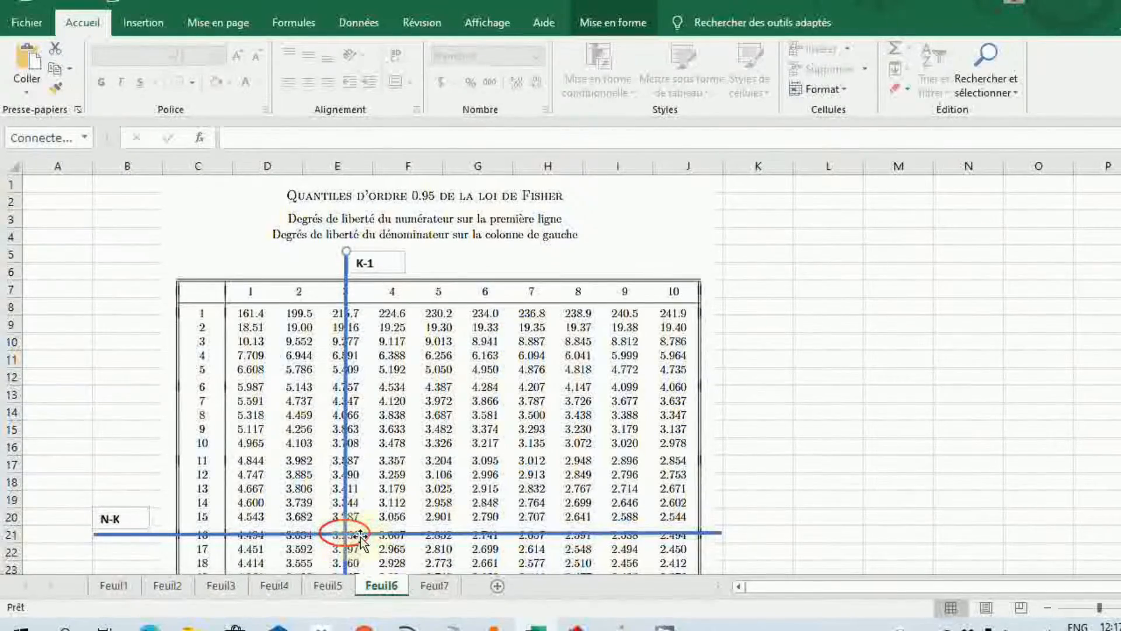
left_click_drag(424, 534, 439, 484)
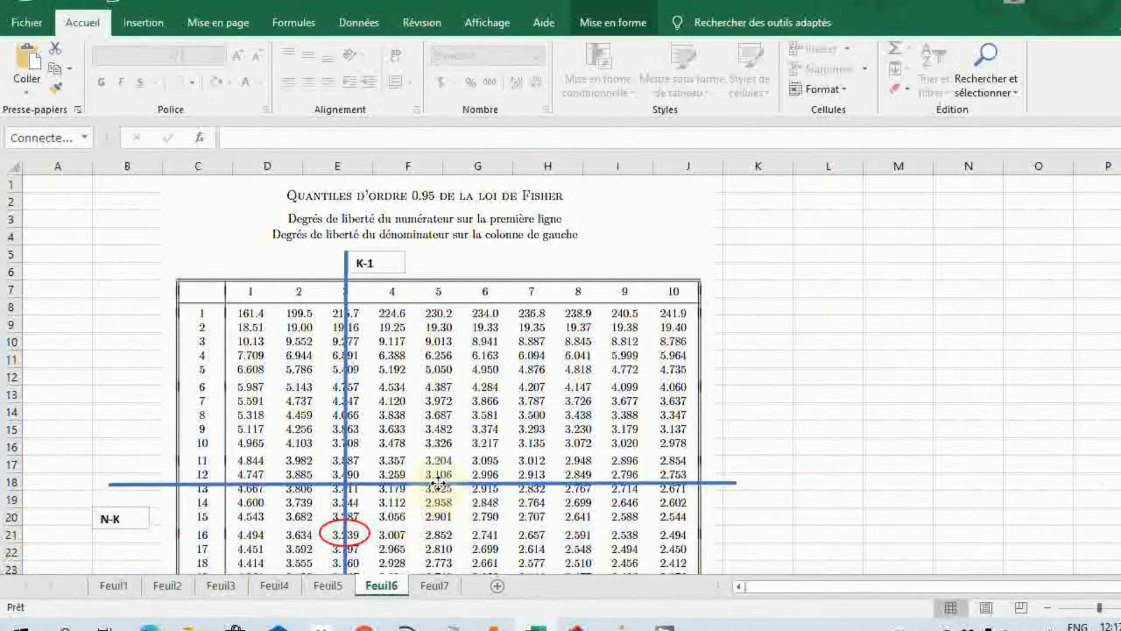
left_click_drag(348, 458, 282, 458)
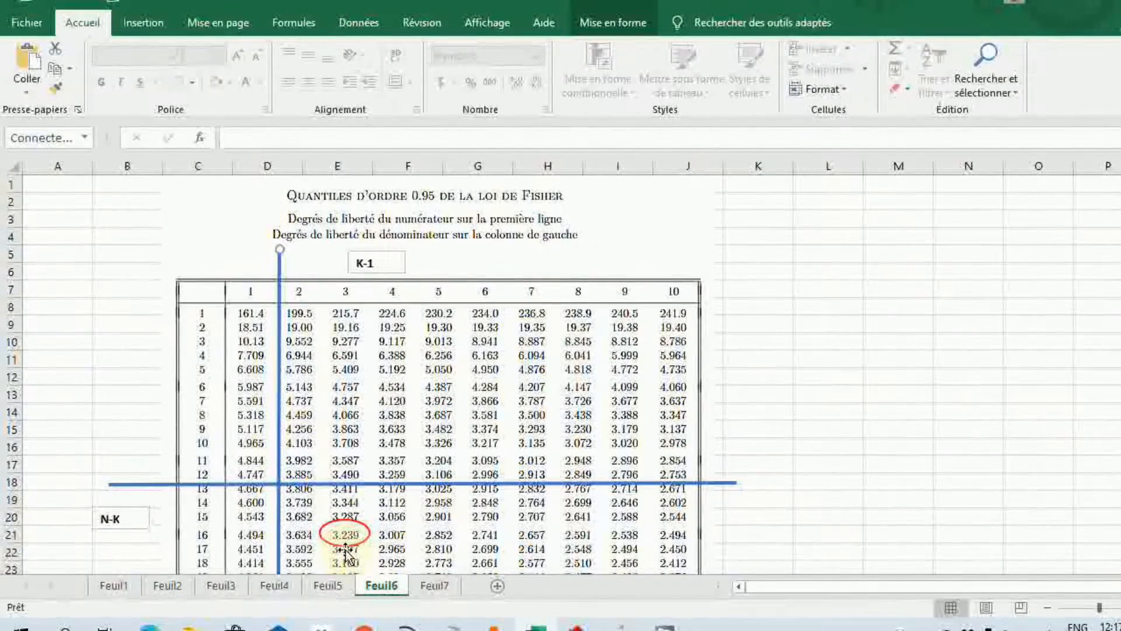
left_click(339, 585)
left_click(178, 359)
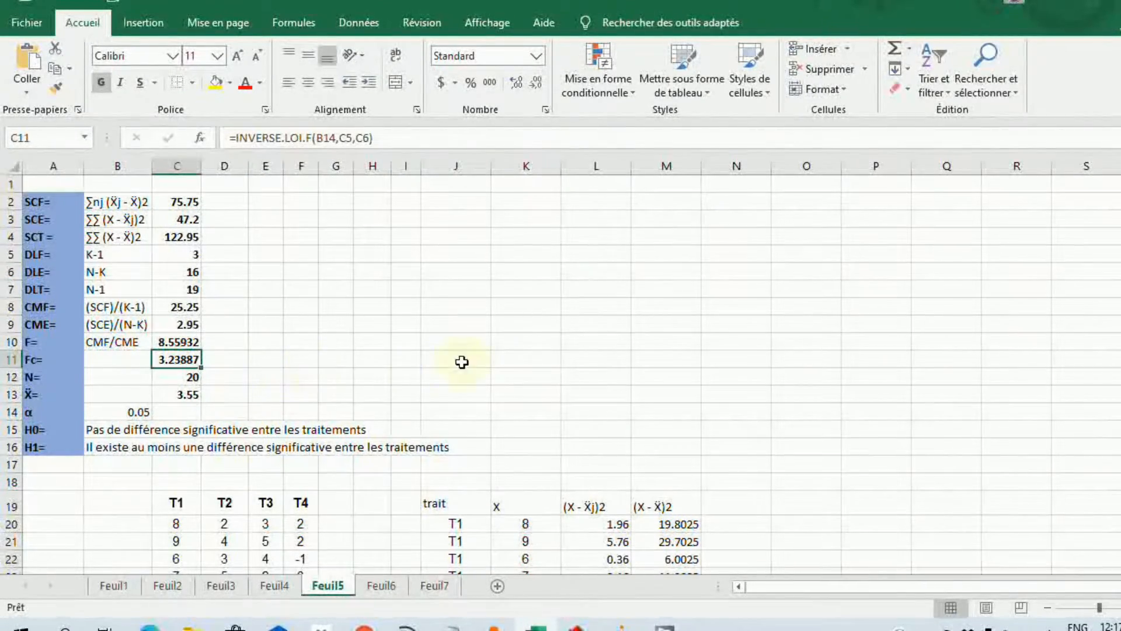
Enter =SI(C10>C11,B16,B15) in K9 to return the H1 text if F exceeds Fc, otherwise the H0 text.
left_click(533, 326)
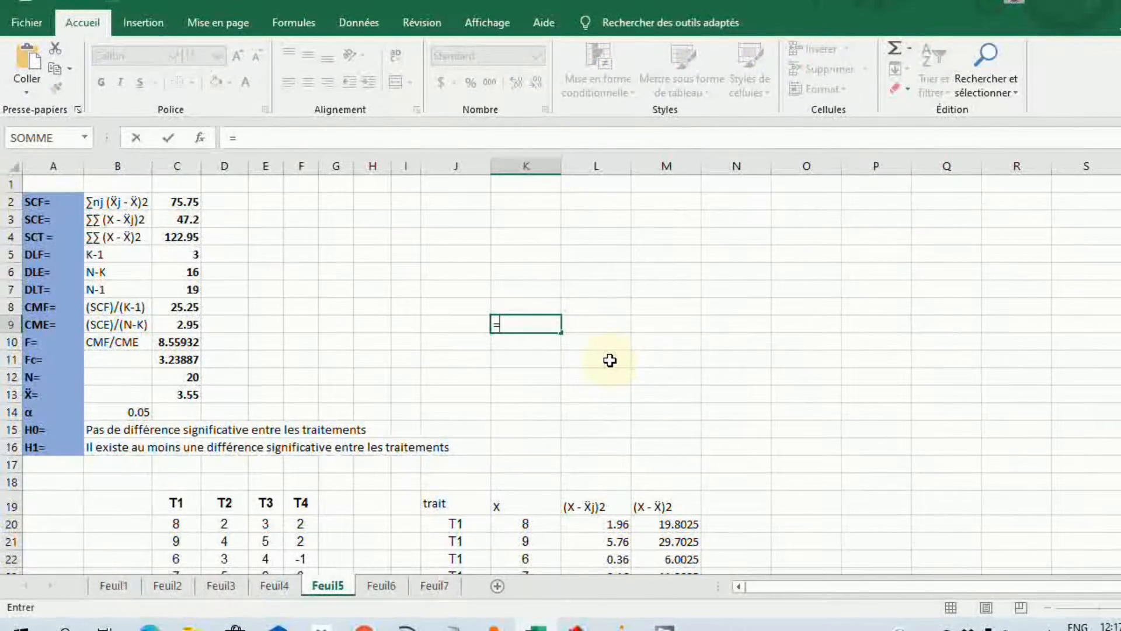
type("=Si(")
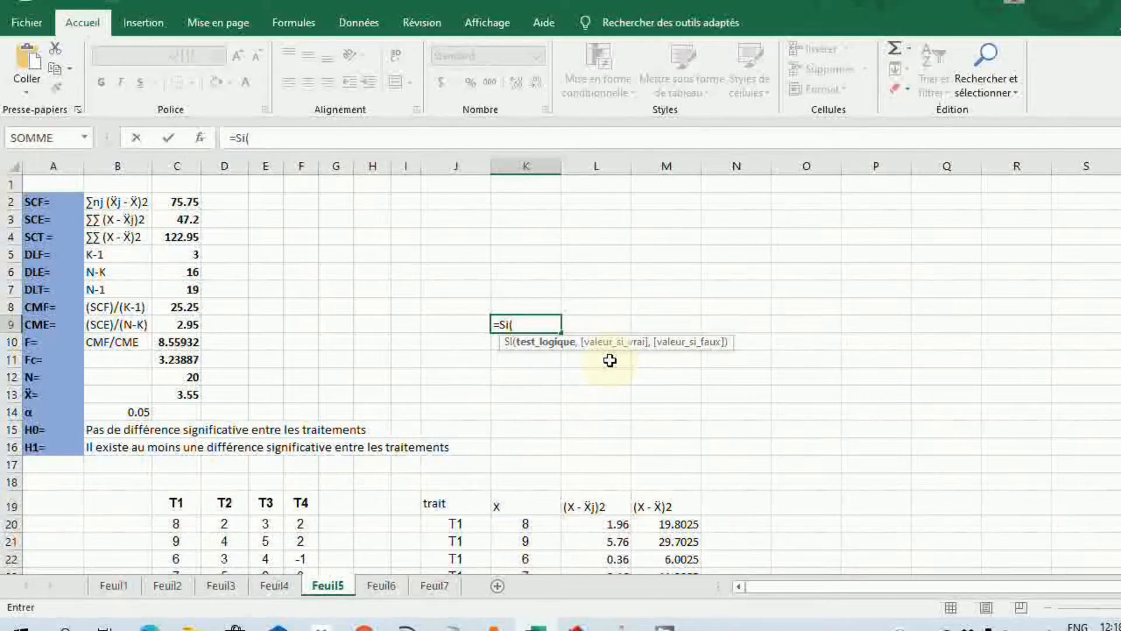
left_click(192, 344)
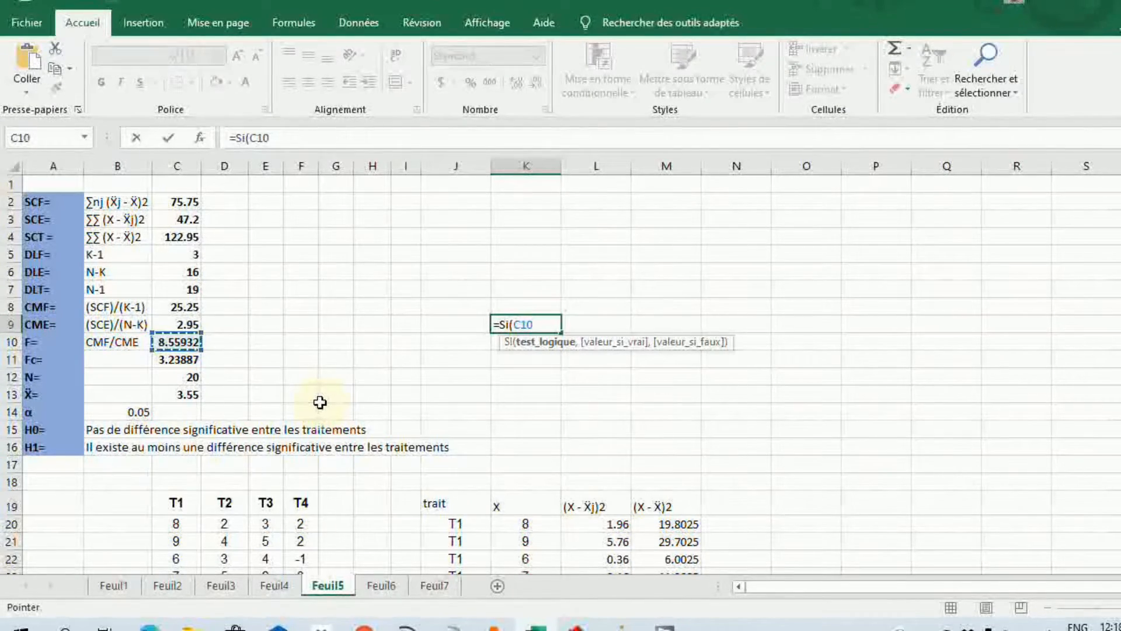
type(">")
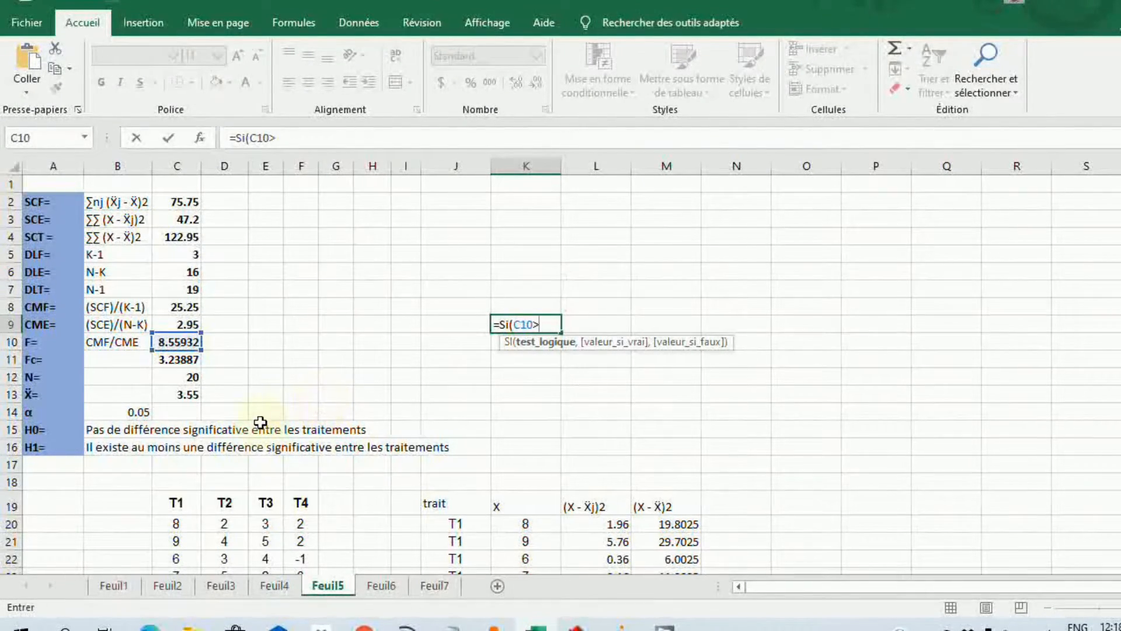
left_click(182, 362)
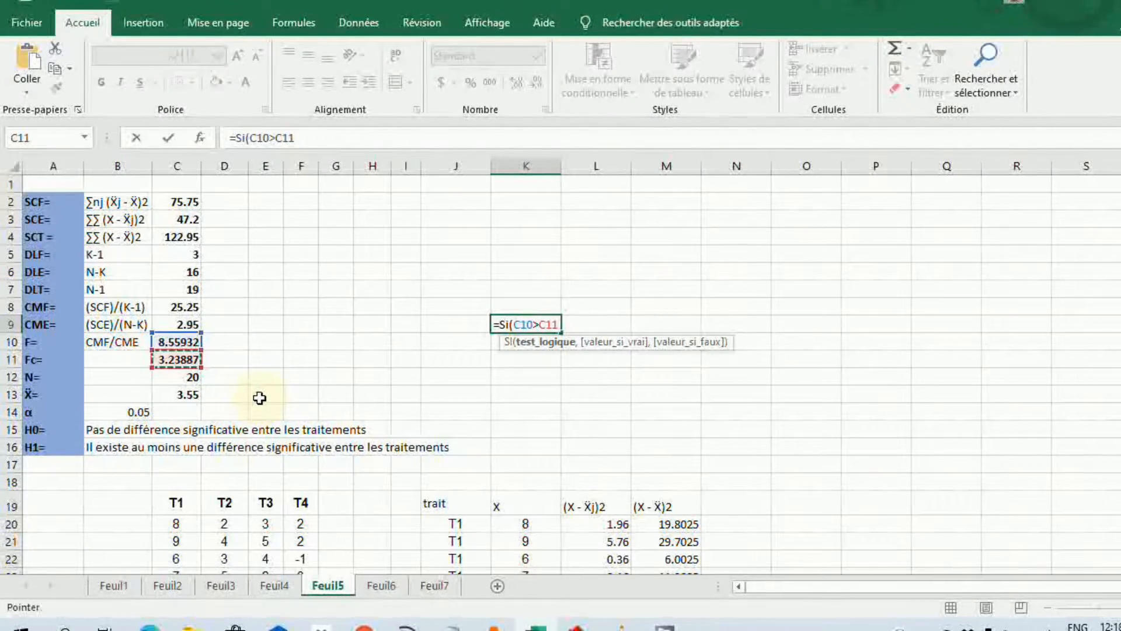
type(",")
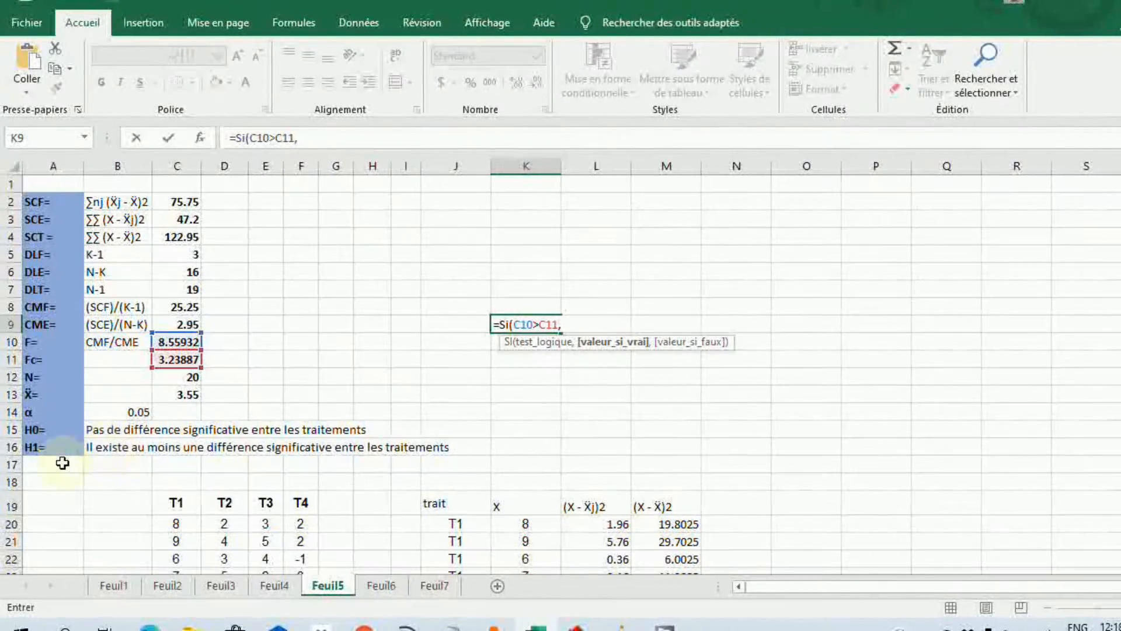
left_click(106, 449)
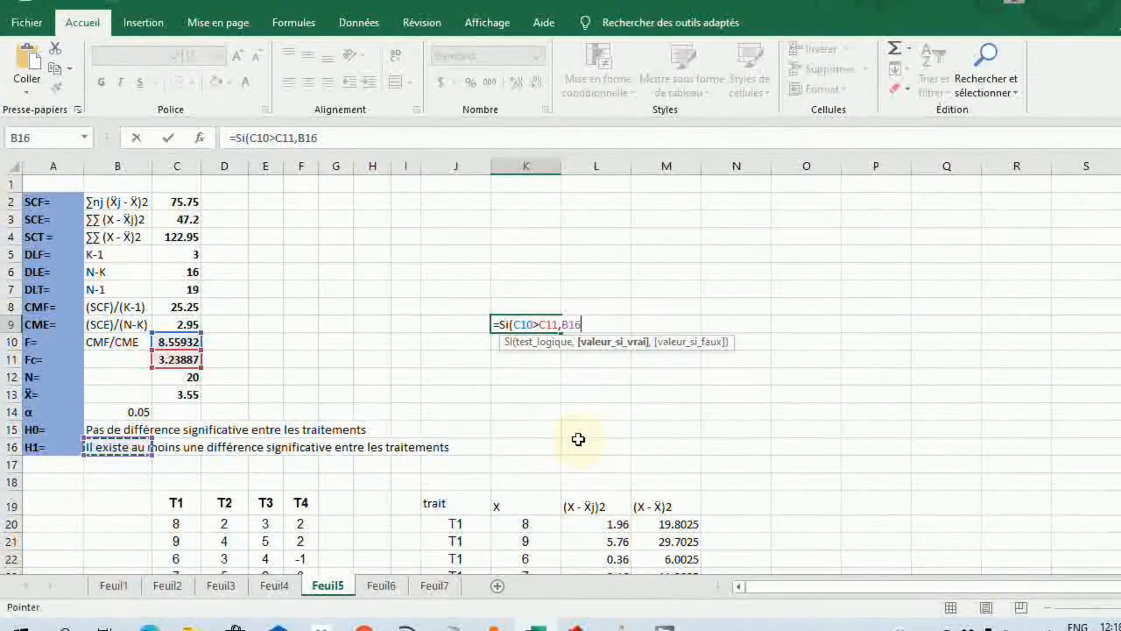
type(",")
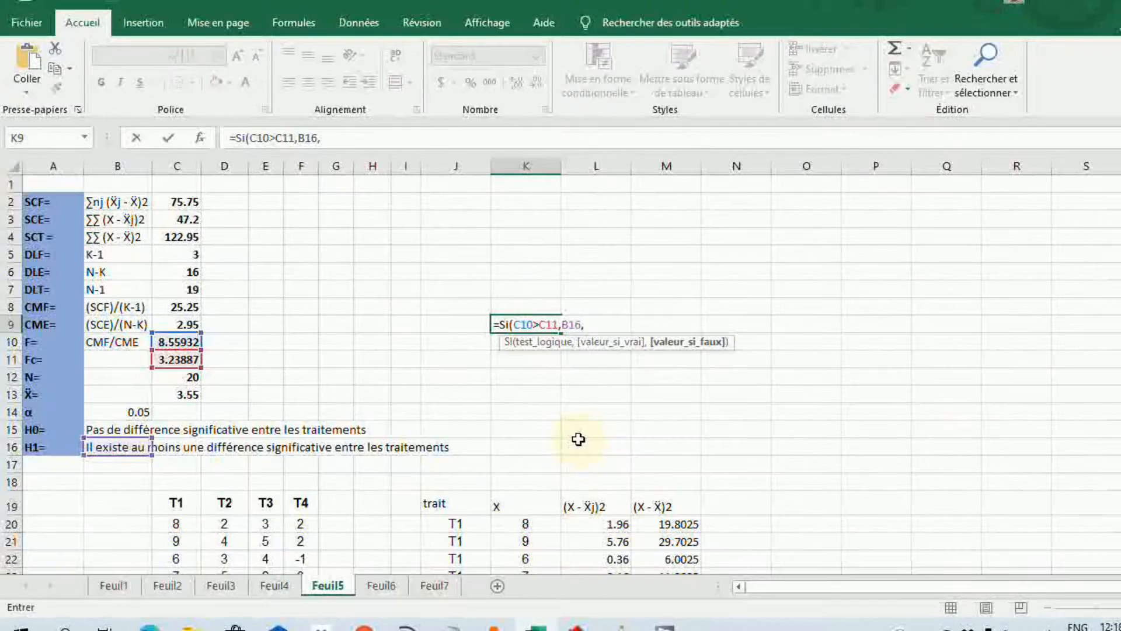
left_click(107, 431)
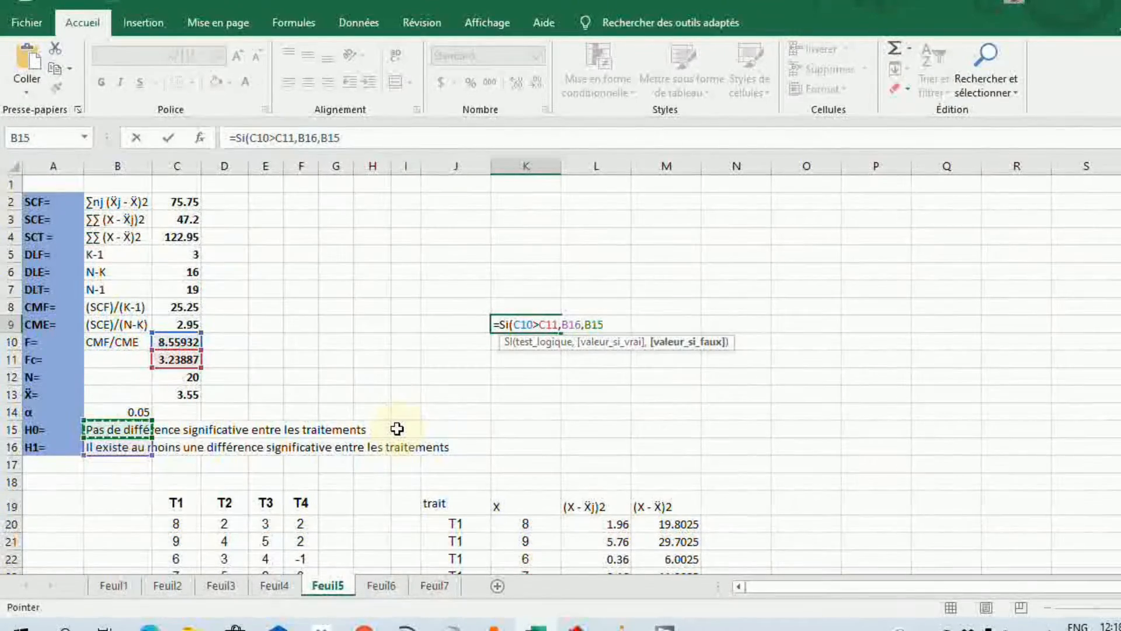
type(")")
key("Return")
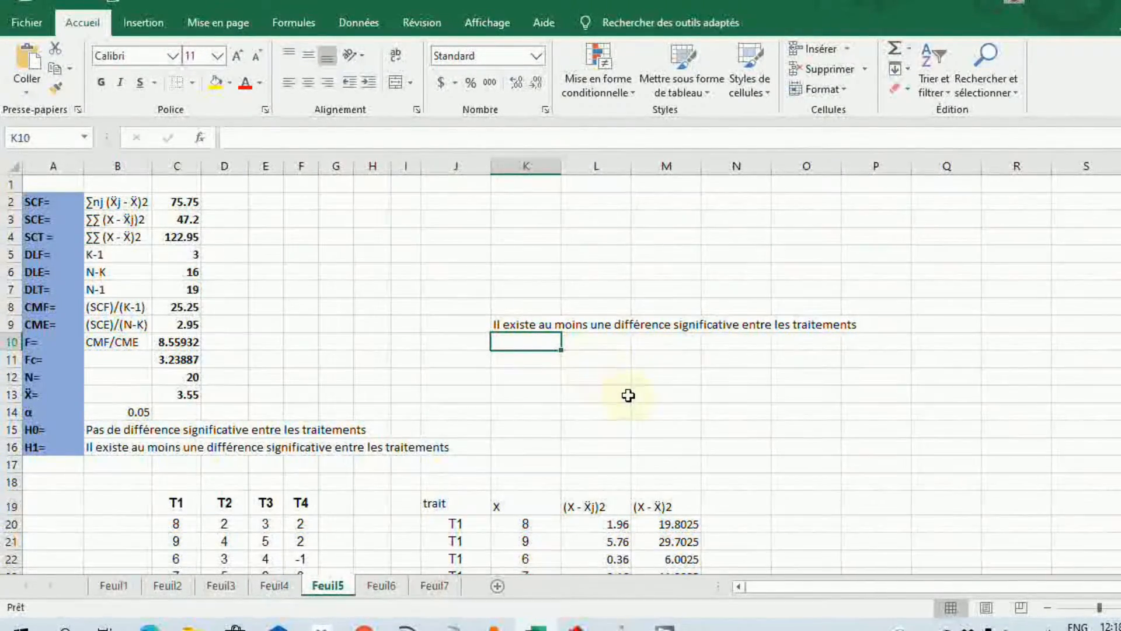
Bold the treatment means Ẍj in C27:F27 and select the T1 mean.
scroll(627, 386, "down", 3)
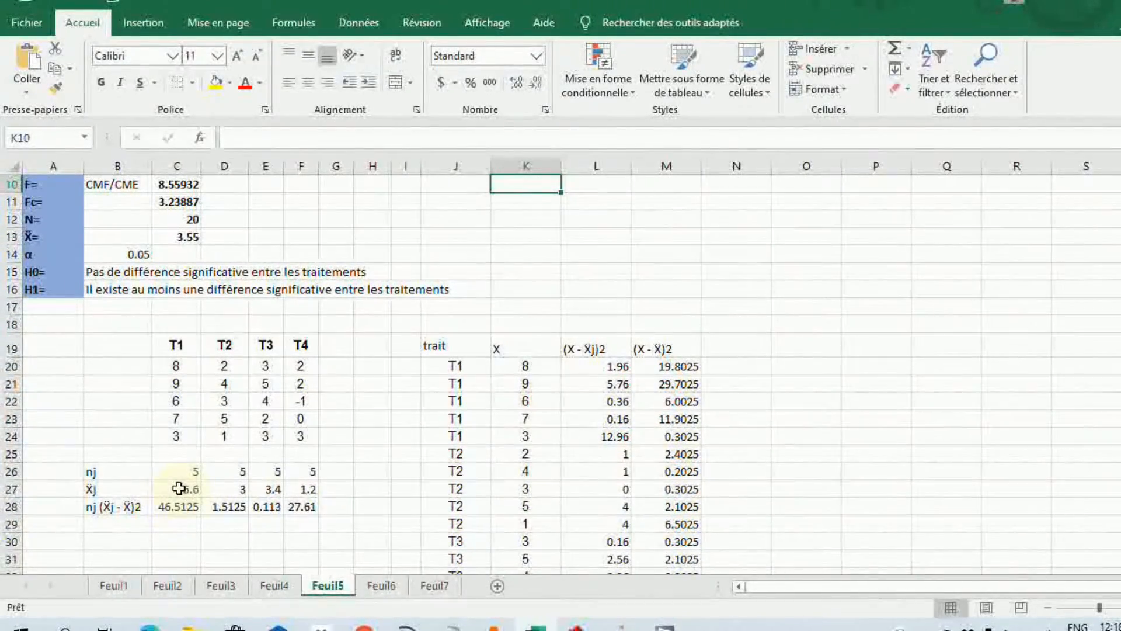
left_click_drag(176, 488, 318, 494)
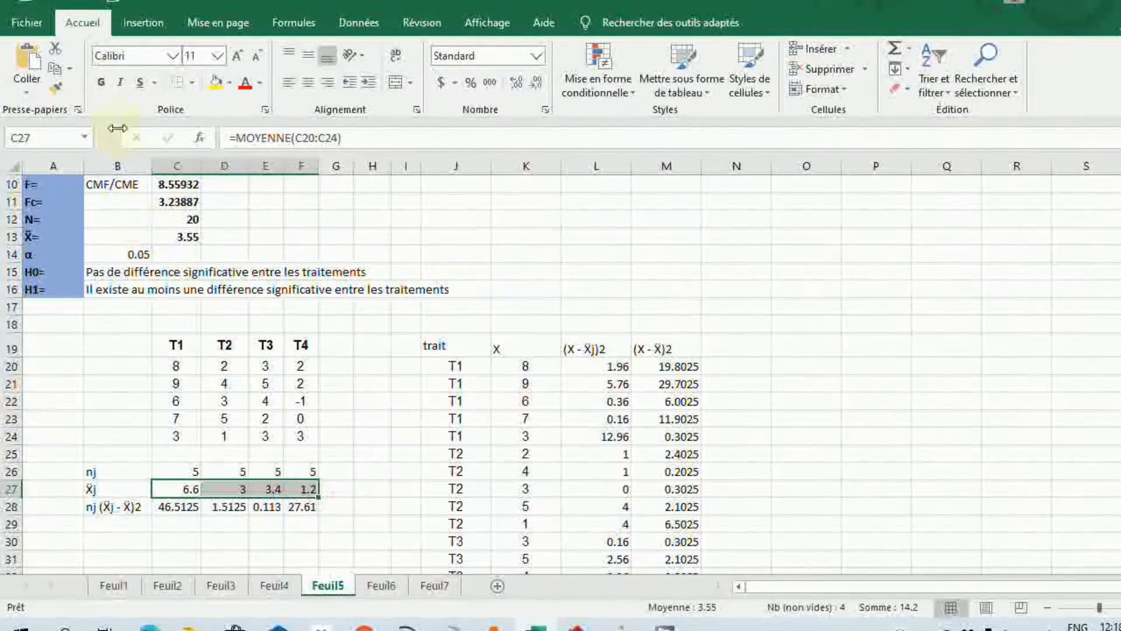
left_click(102, 85)
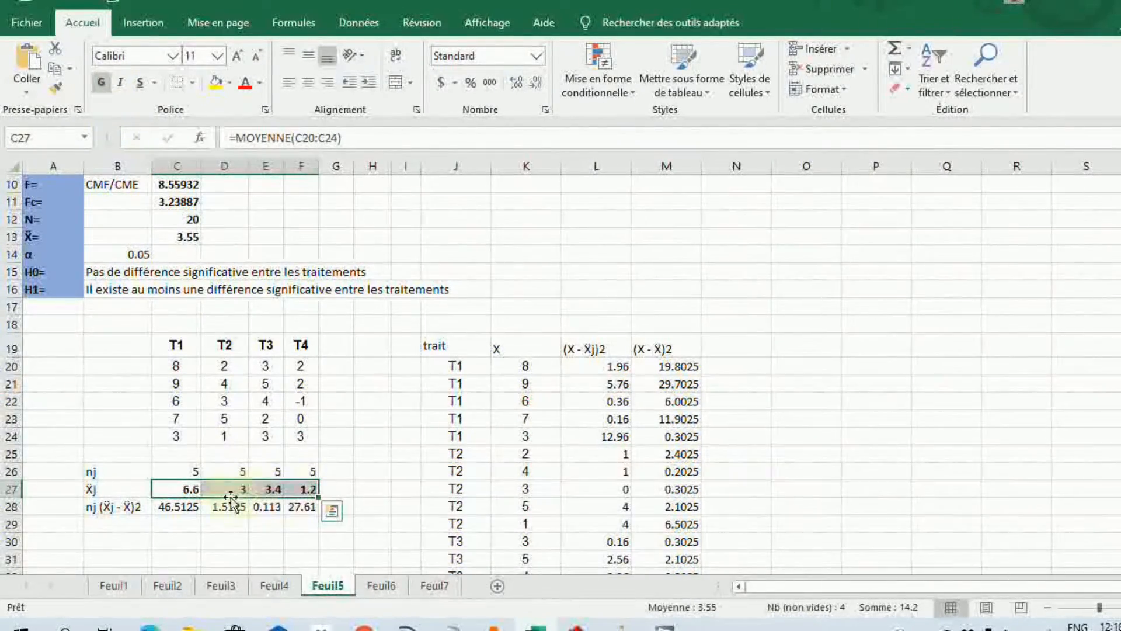
left_click(184, 487)
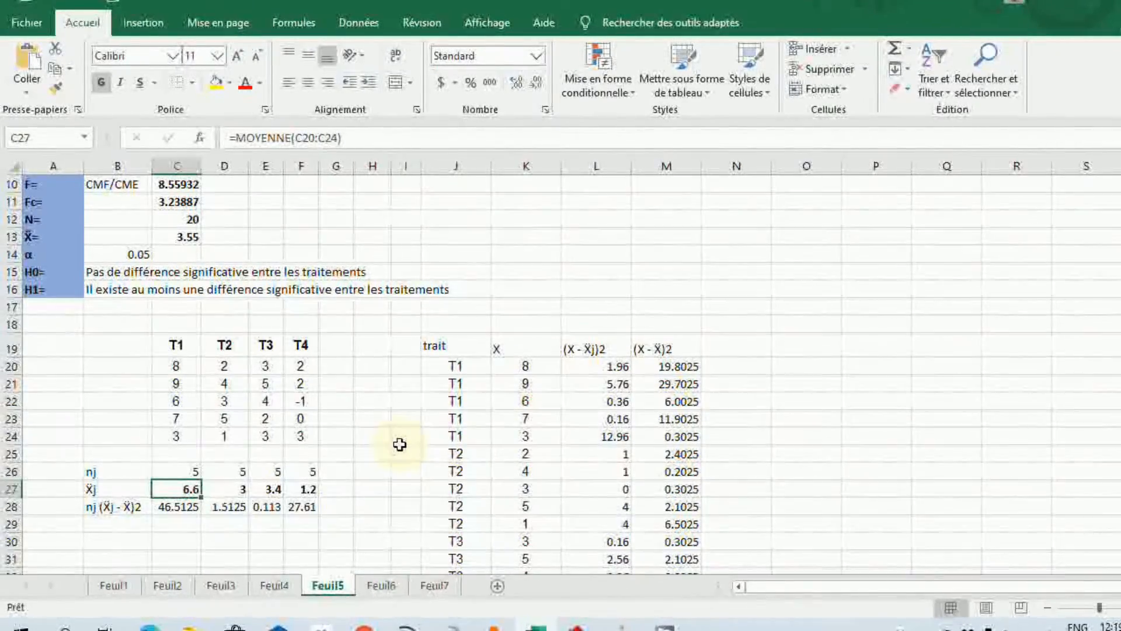
Review the treatment means in row 27, F and Fc in C10:C11, the α level in row 14 and the conclusion in K9.
scroll(399, 444, "up", 1)
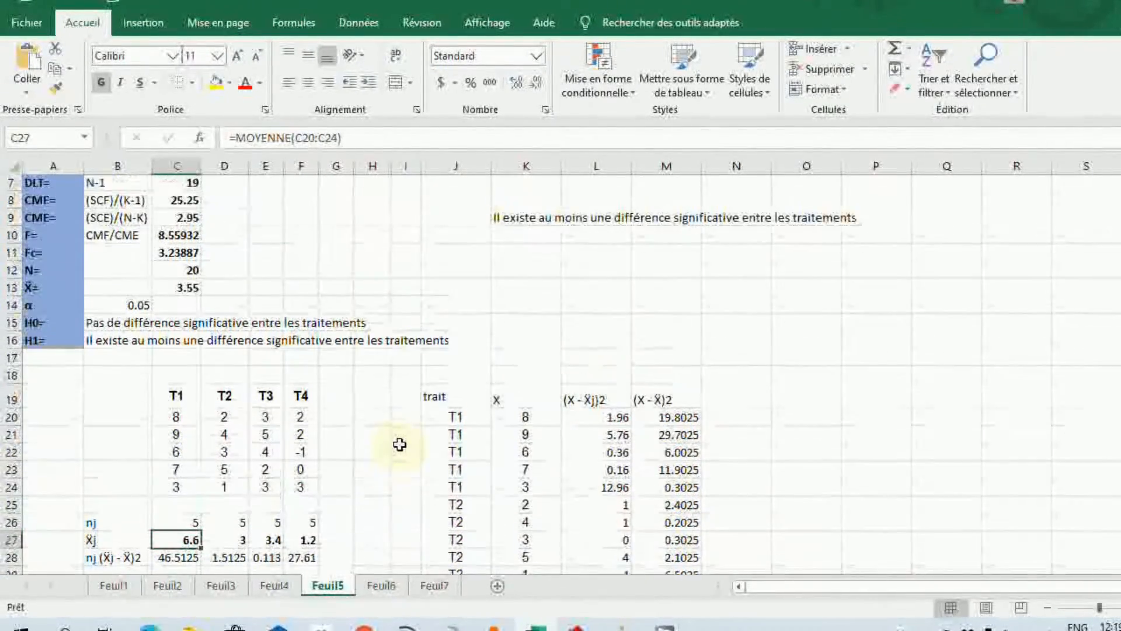
scroll(399, 445, "down", 1)
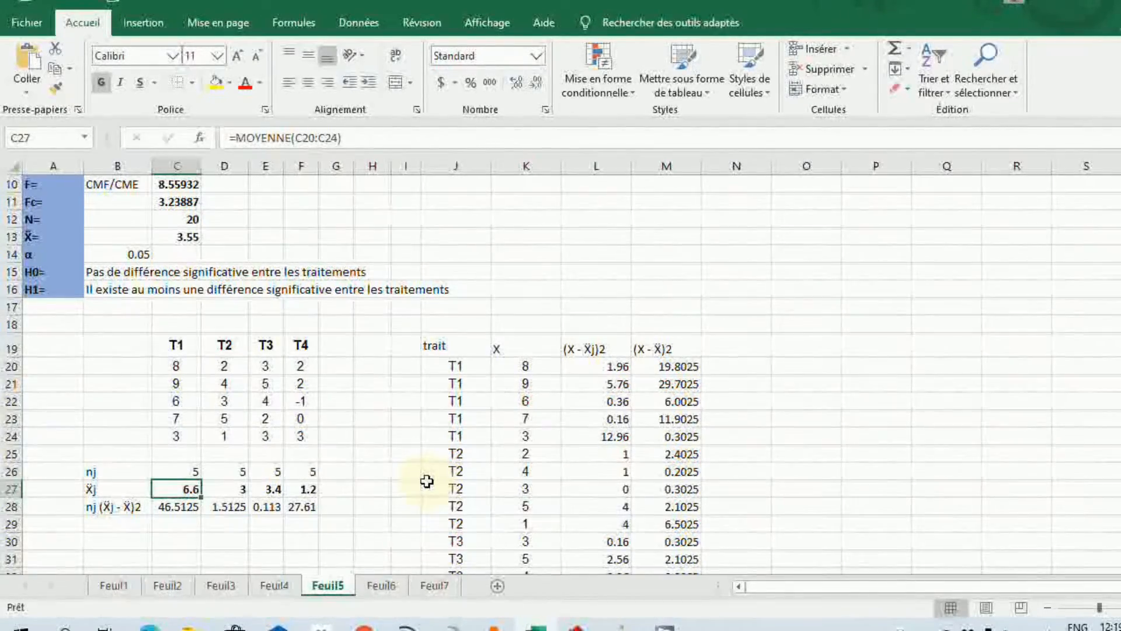
scroll(427, 482, "up", 3)
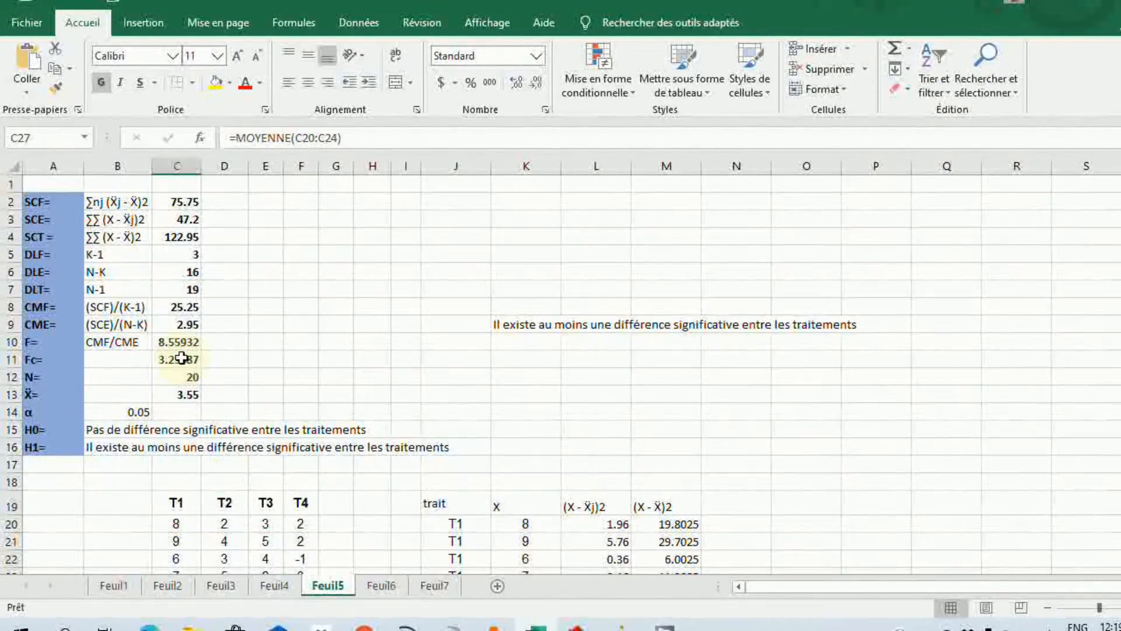
left_click(175, 412)
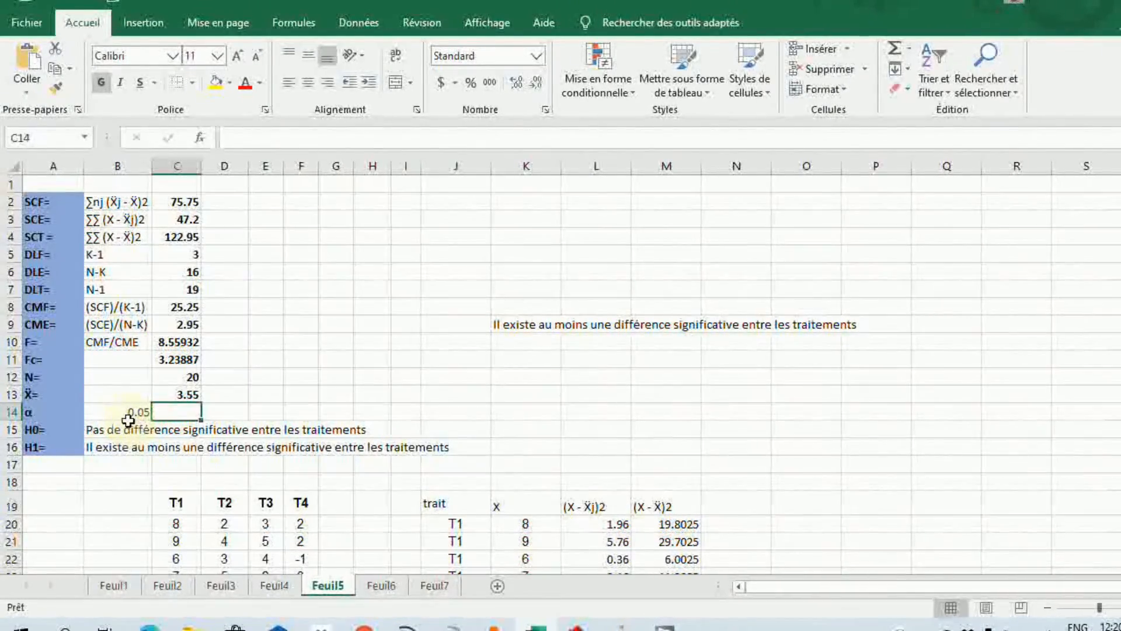
scroll(528, 414, "down", 2)
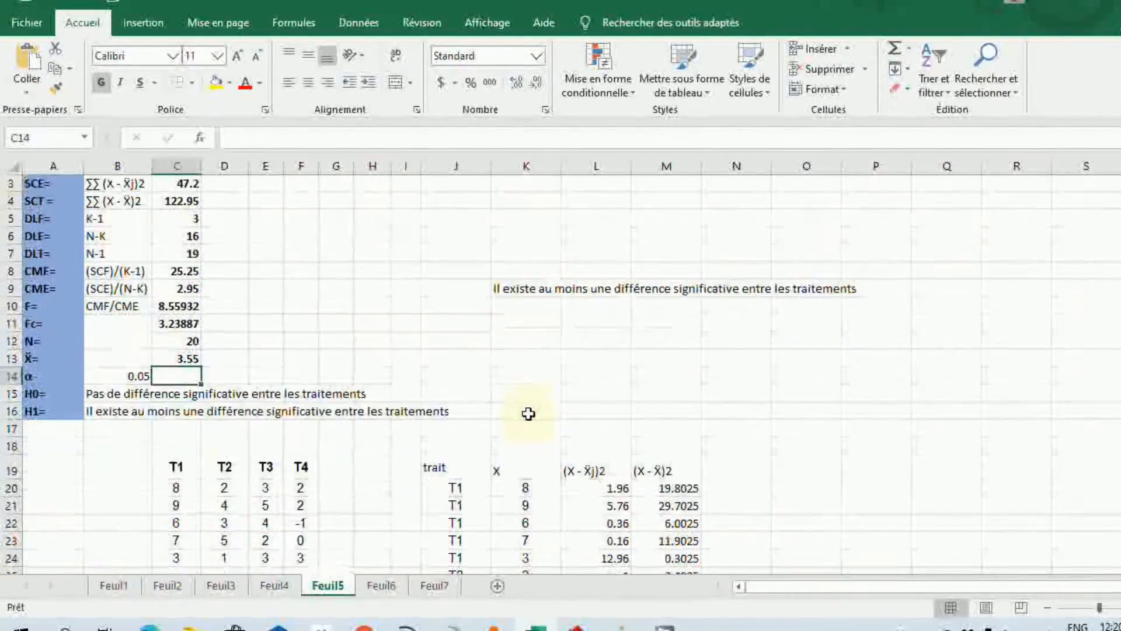
scroll(528, 413, "up", 2)
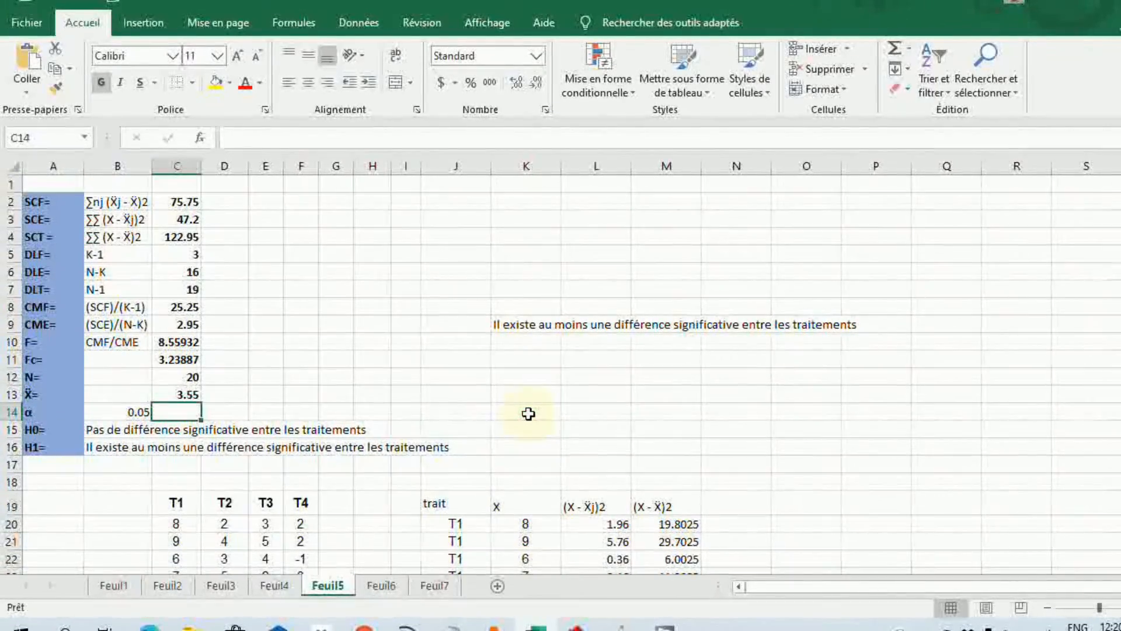